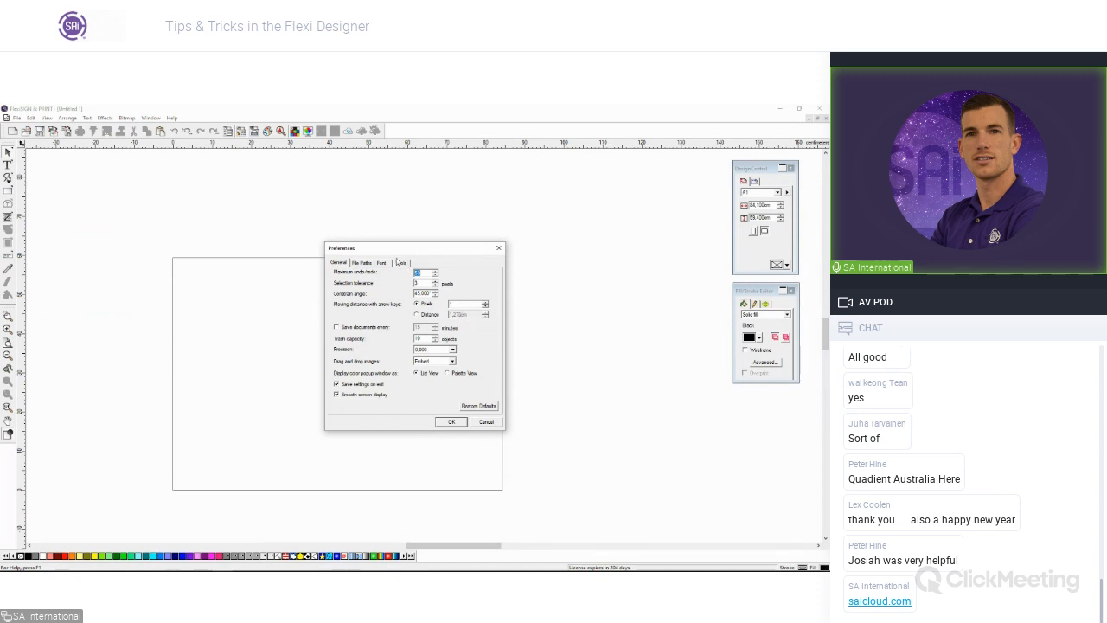
# Step: In the RIP and Print tool preferences, turn off connecting to the local Production Manager using TCP/IP
pyautogui.click(401, 264)
pyautogui.scroll(-2, 369, 305)
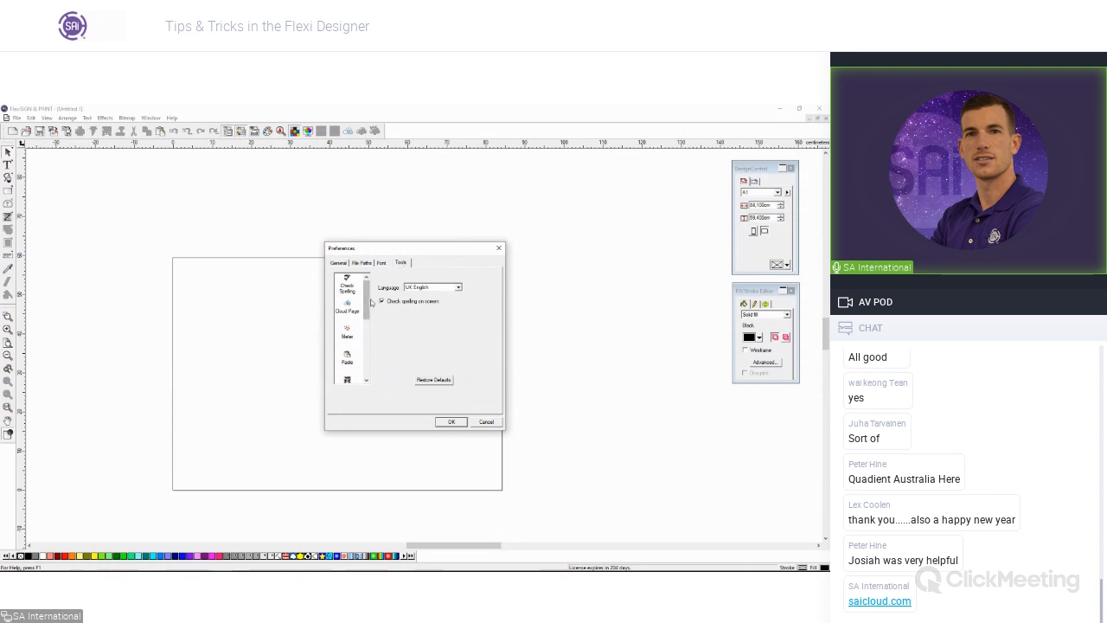
pyautogui.scroll(-2, 370, 305)
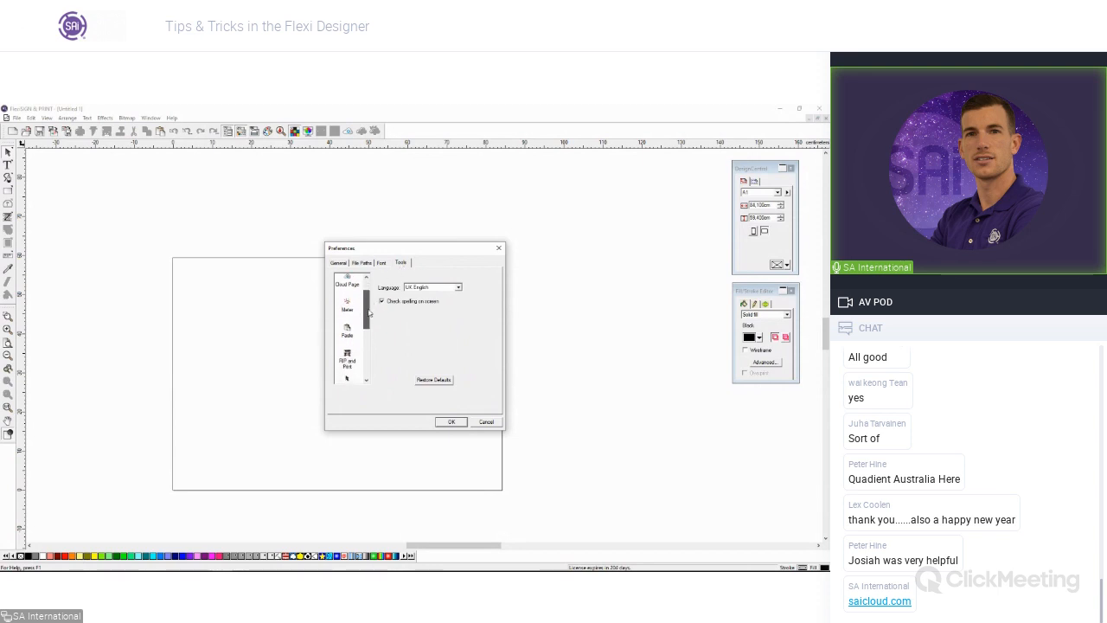
pyautogui.click(349, 350)
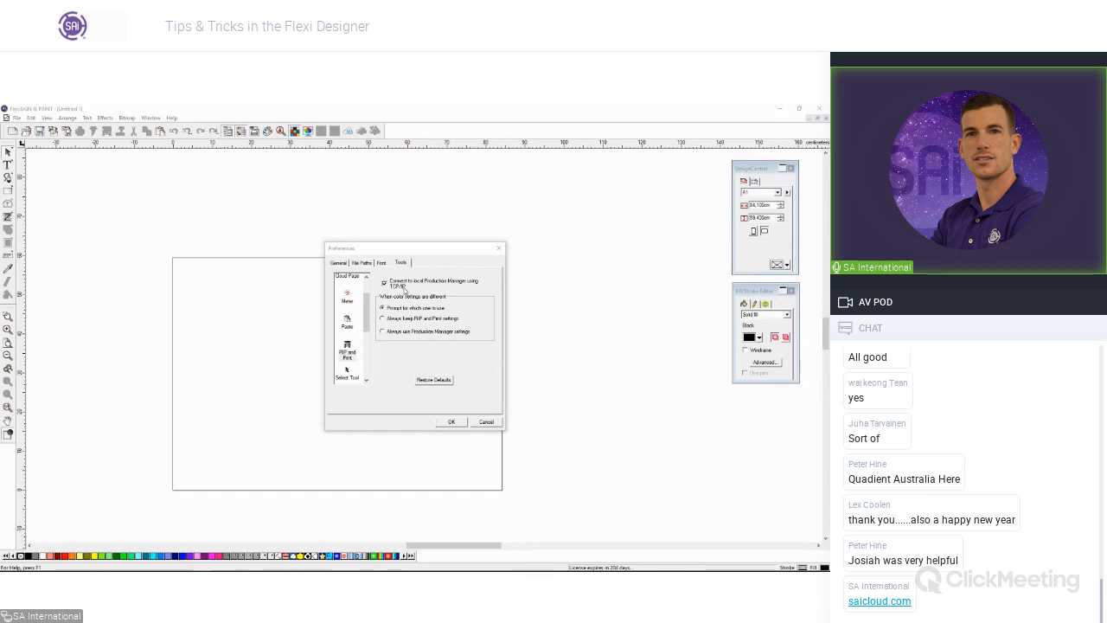
pyautogui.click(395, 287)
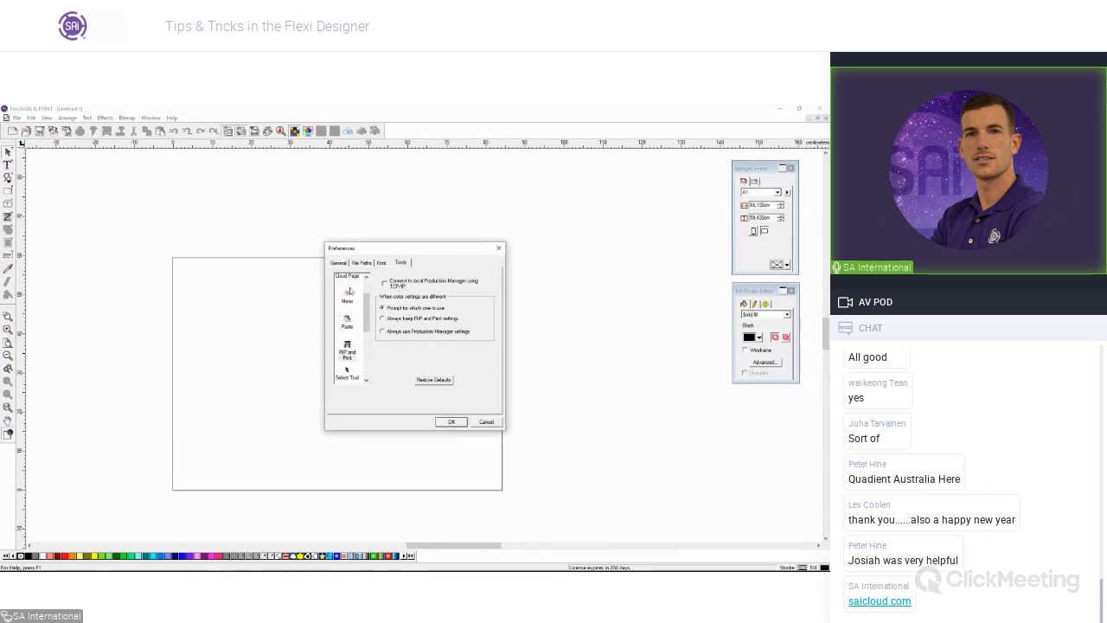
pyautogui.click(450, 422)
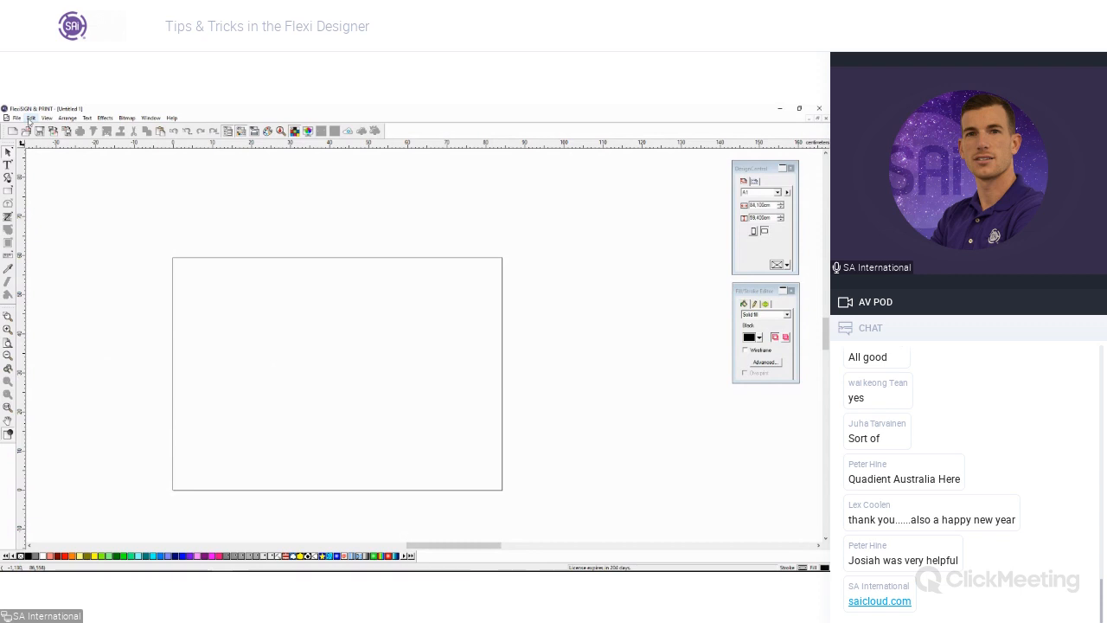
# Step: Review the drag-select options for the Select Tool in the program preferences, leaving them as they are
pyautogui.click(30, 119)
pyautogui.click(52, 310)
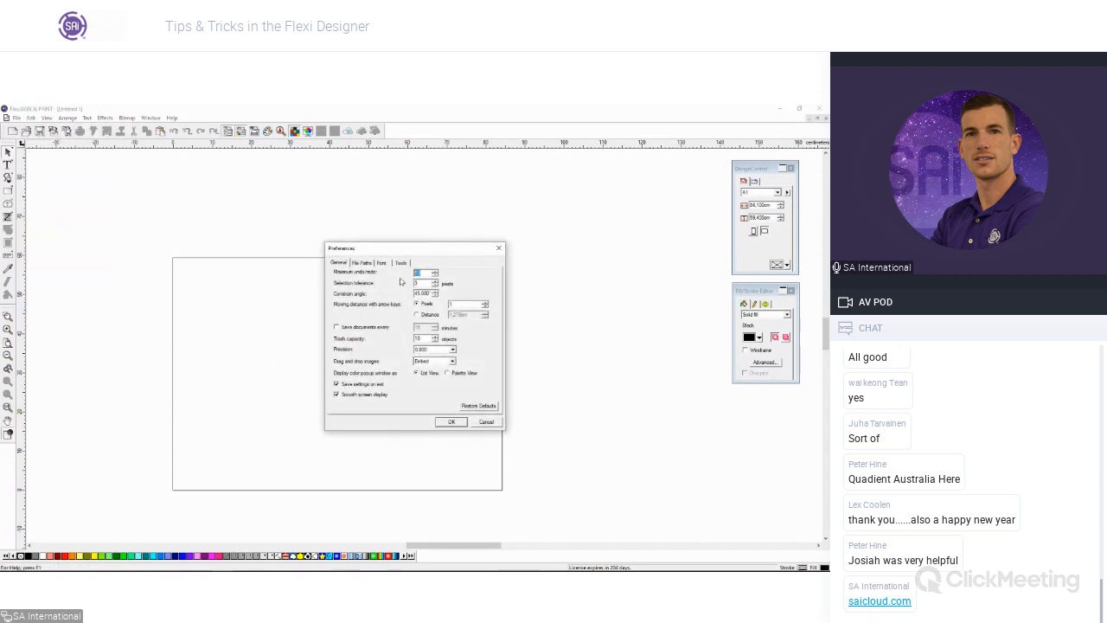
pyautogui.click(401, 263)
pyautogui.scroll(-3, 346, 346)
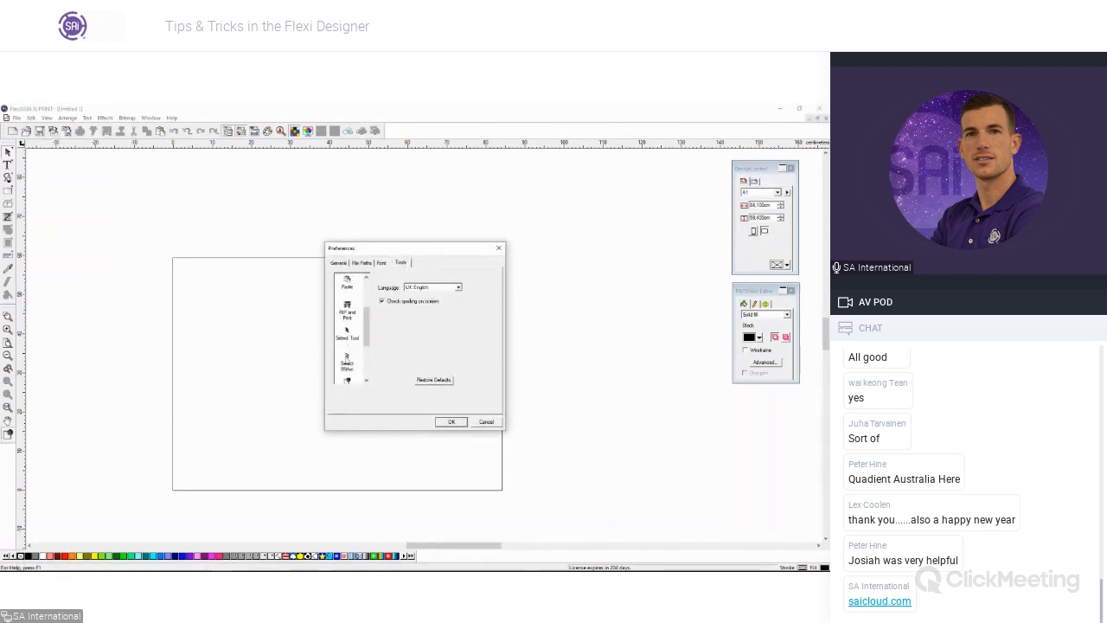
pyautogui.click(348, 336)
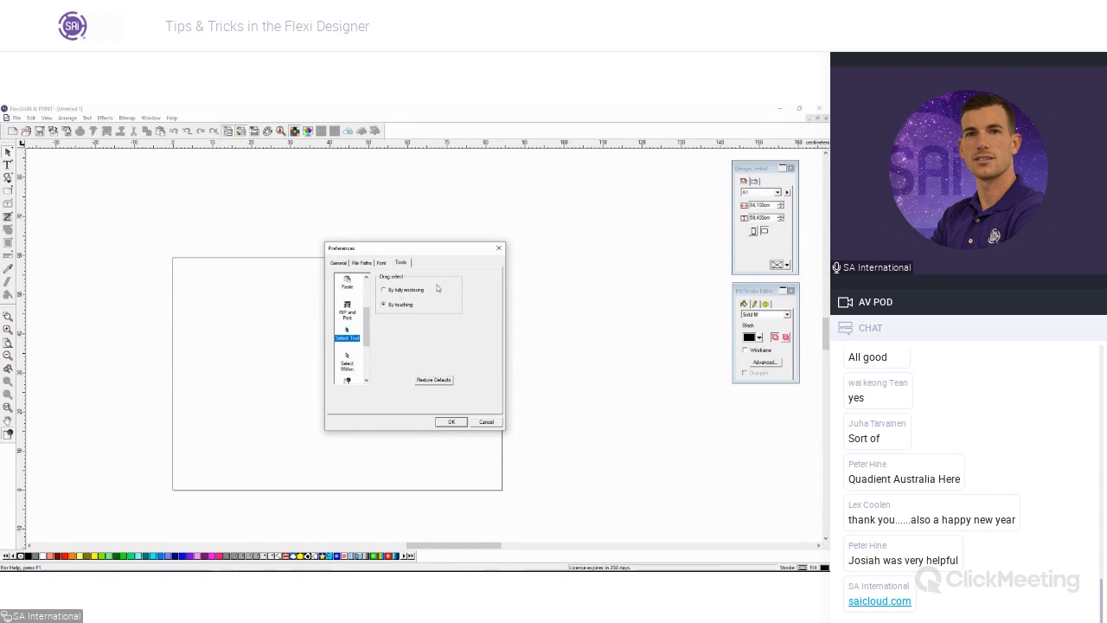
pyautogui.click(498, 249)
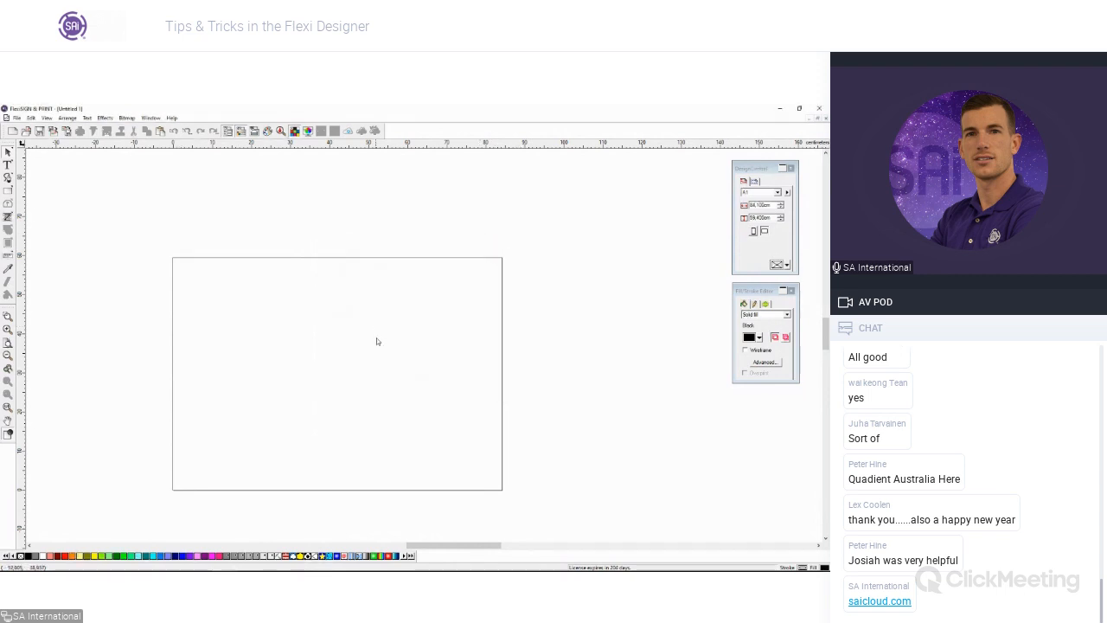
# Step: Import the cooking EPS file from the webinar's Test Images folder and place the artwork over the page
pyautogui.click(16, 117)
pyautogui.click(37, 205)
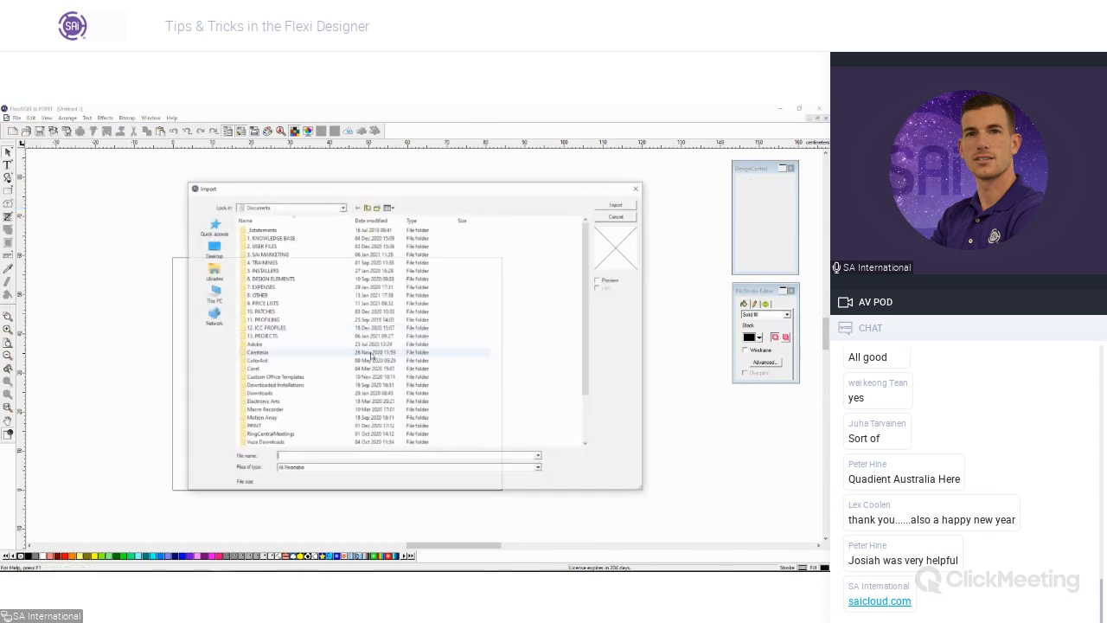
pyautogui.click(213, 249)
pyautogui.doubleClick(269, 260)
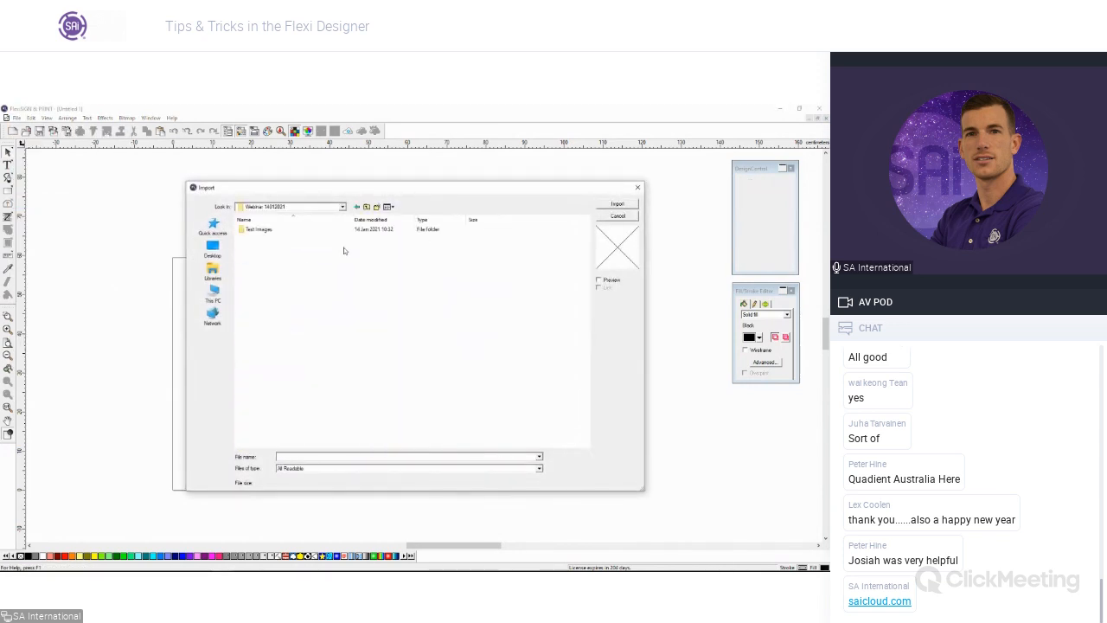
pyautogui.doubleClick(277, 227)
pyautogui.doubleClick(303, 242)
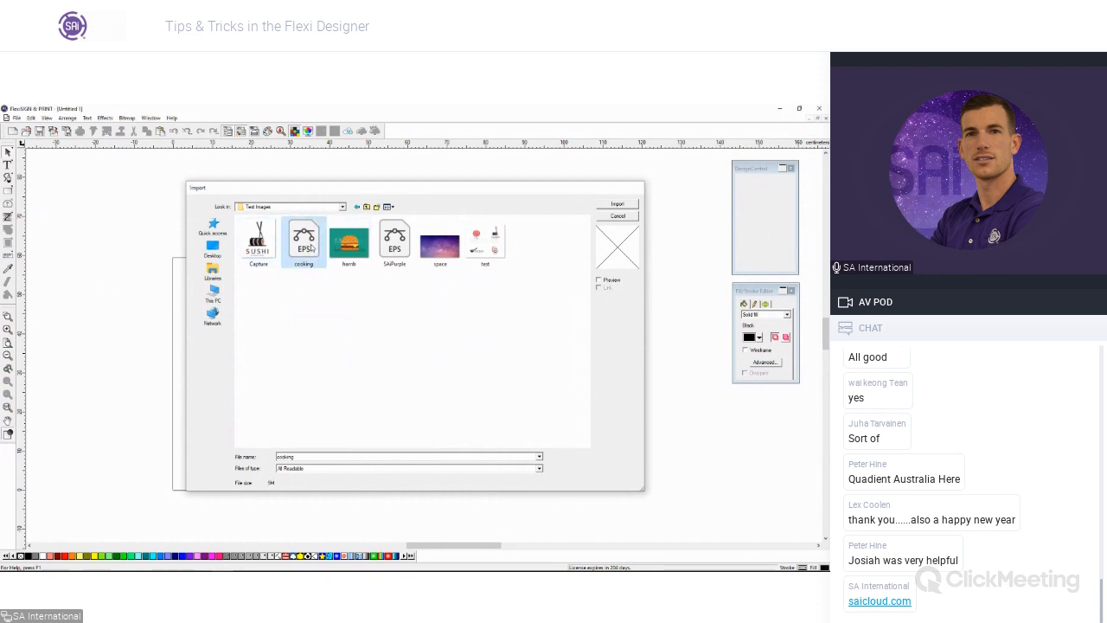
pyautogui.click(129, 221)
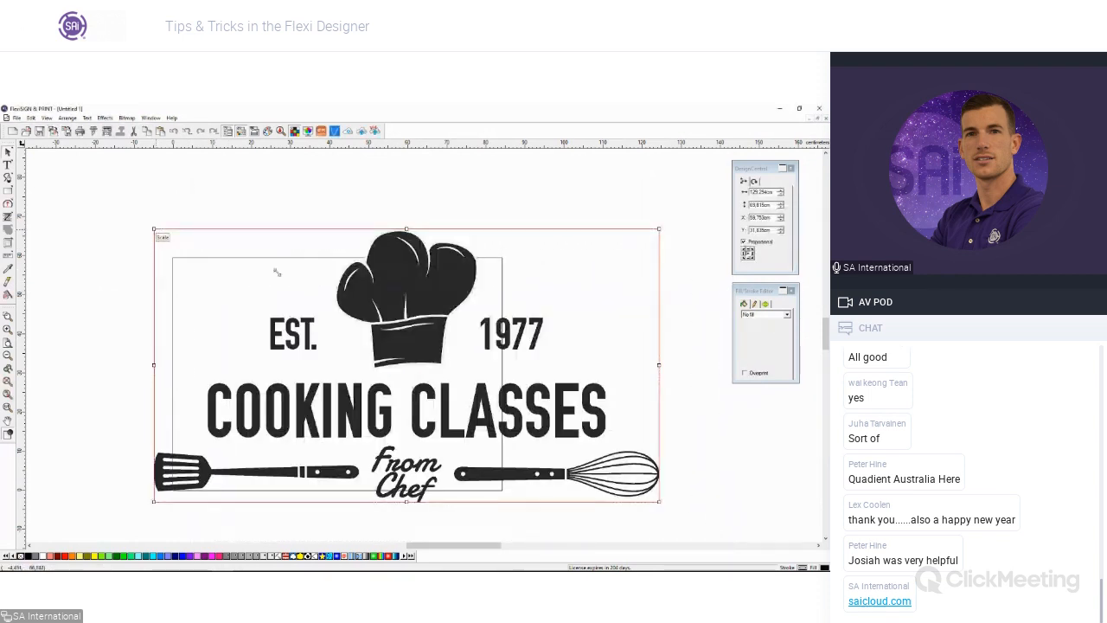
pyautogui.moveTo(372, 304)
pyautogui.mouseDown()
pyautogui.moveTo(357, 284)
pyautogui.moveTo(365, 299)
pyautogui.mouseUp()
# Step: Unmask all masks in the imported artwork and delete the black rectangle covering it
pyautogui.scroll(-2, 357, 283)
pyautogui.scroll(2, 489, 260)
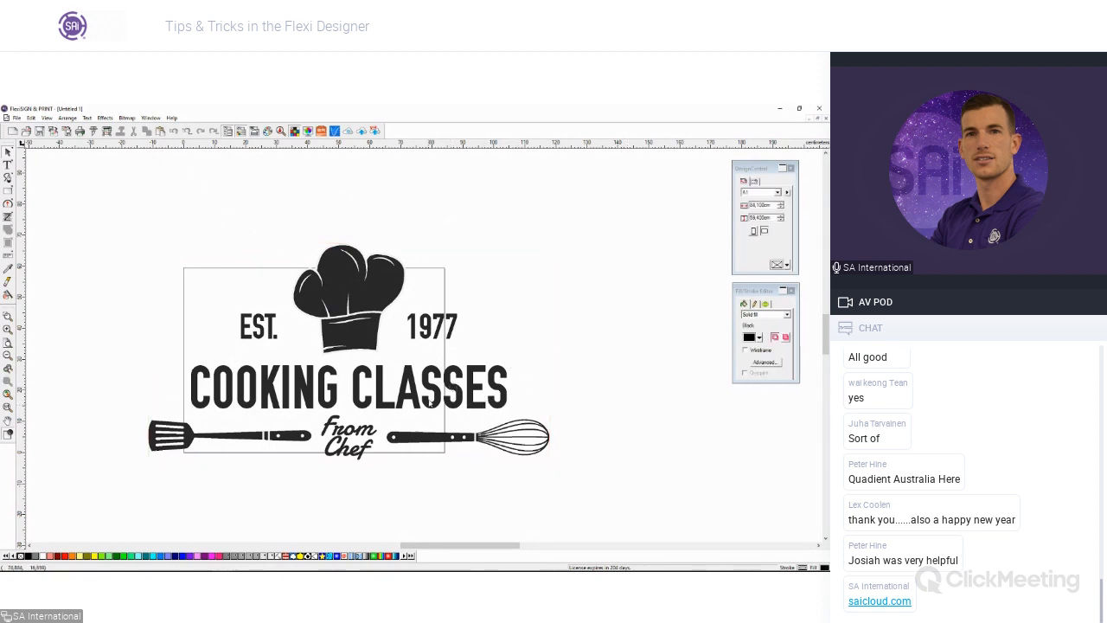
pyautogui.rightClick(452, 386)
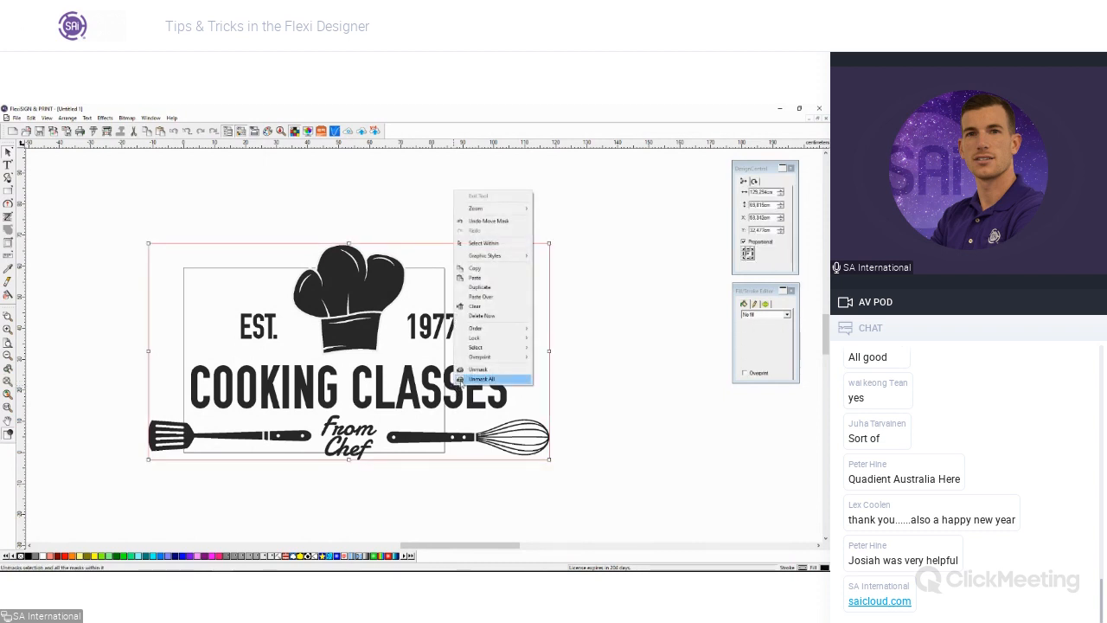
pyautogui.click(460, 380)
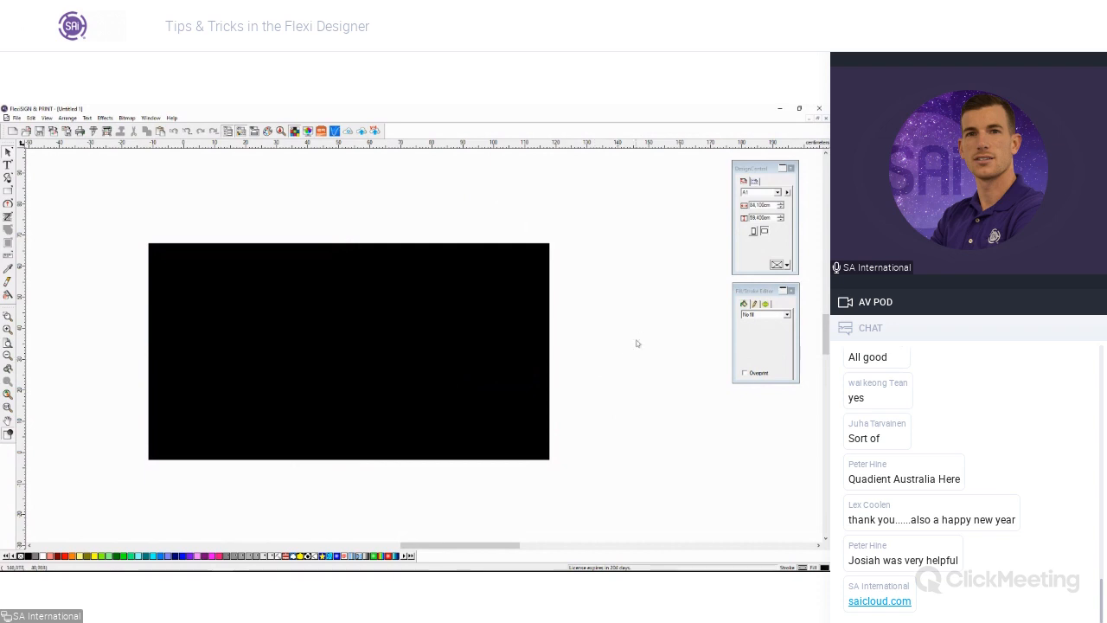
pyautogui.click(431, 306)
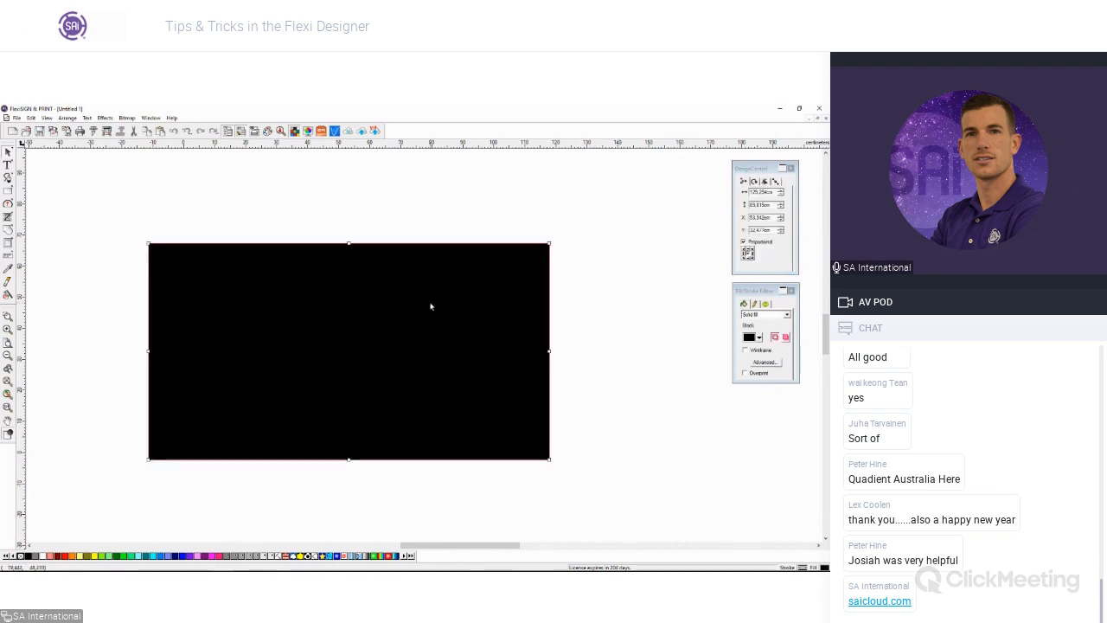
pyautogui.click(645, 285)
pyautogui.click(474, 305)
pyautogui.press('Delete')
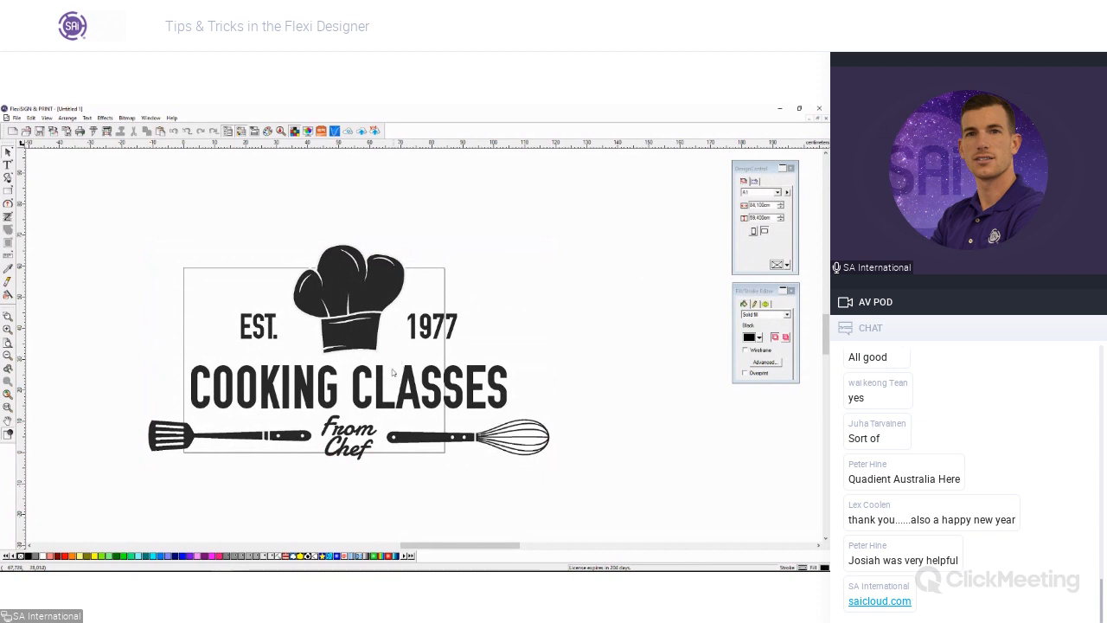
# Step: Scale the whole Cooking Classes artwork down to about 63 cm wide and position it inside the page
pyautogui.moveTo(571, 473); pyautogui.dragTo(93, 234)
pyautogui.moveTo(548, 460); pyautogui.dragTo(344, 349)
pyautogui.moveTo(246, 275); pyautogui.dragTo(318, 333)
pyautogui.scroll(1, 318, 352)
pyautogui.scroll(4, 319, 353)
pyautogui.click(117, 352)
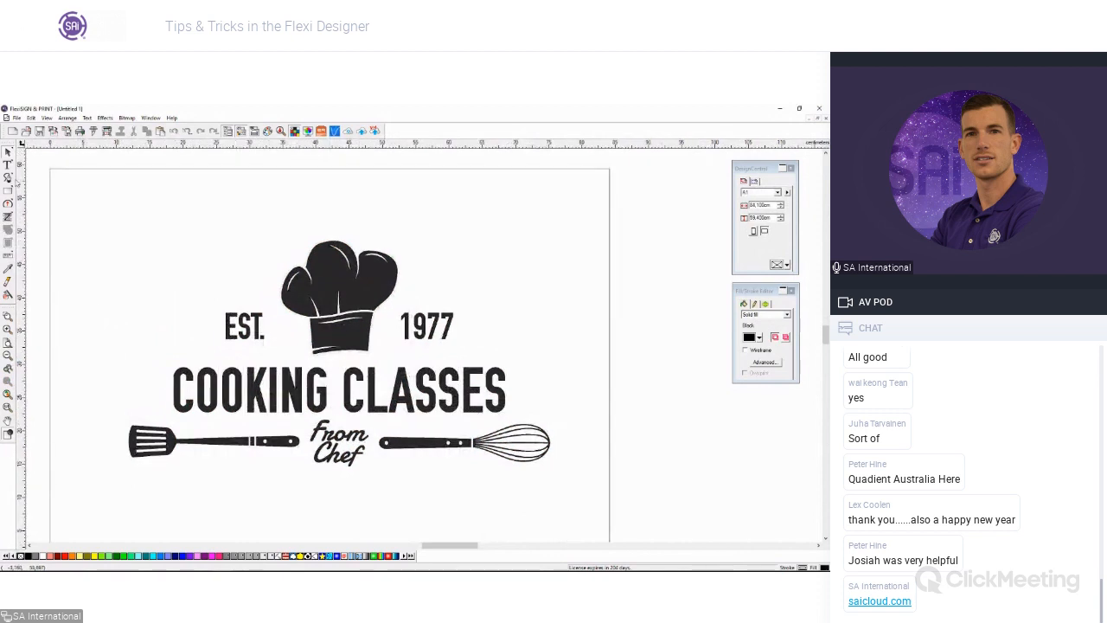
# Step: Confirm By touching as the Select tool's drag-select mode, select the artwork with a touching marquee and ungroup it
pyautogui.doubleClick(7, 152)
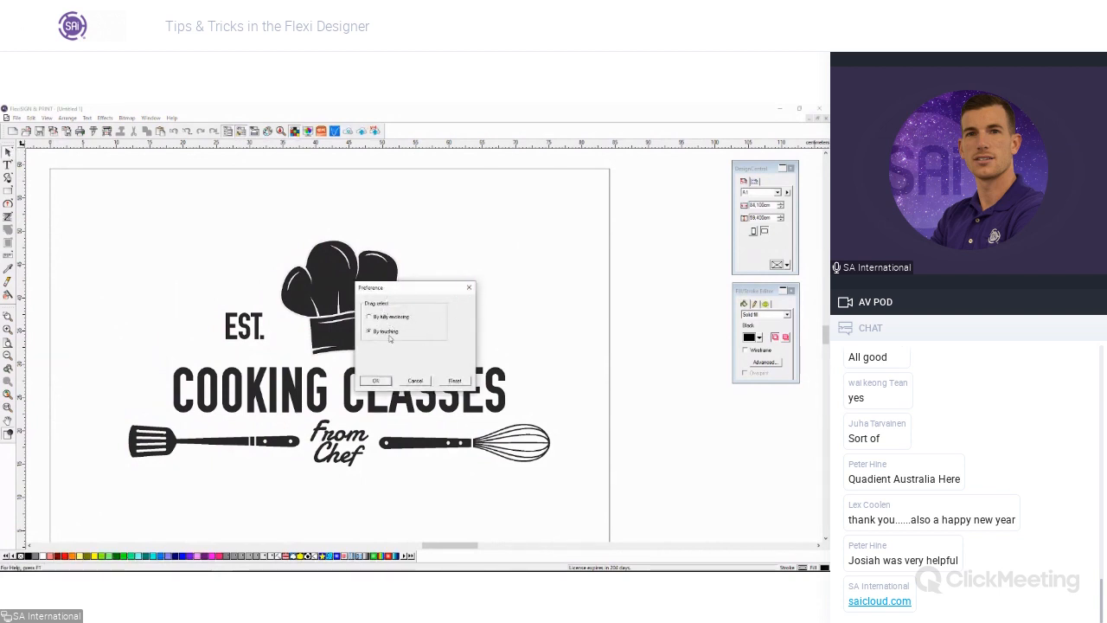
pyautogui.click(377, 381)
pyautogui.moveTo(88, 268); pyautogui.dragTo(479, 286)
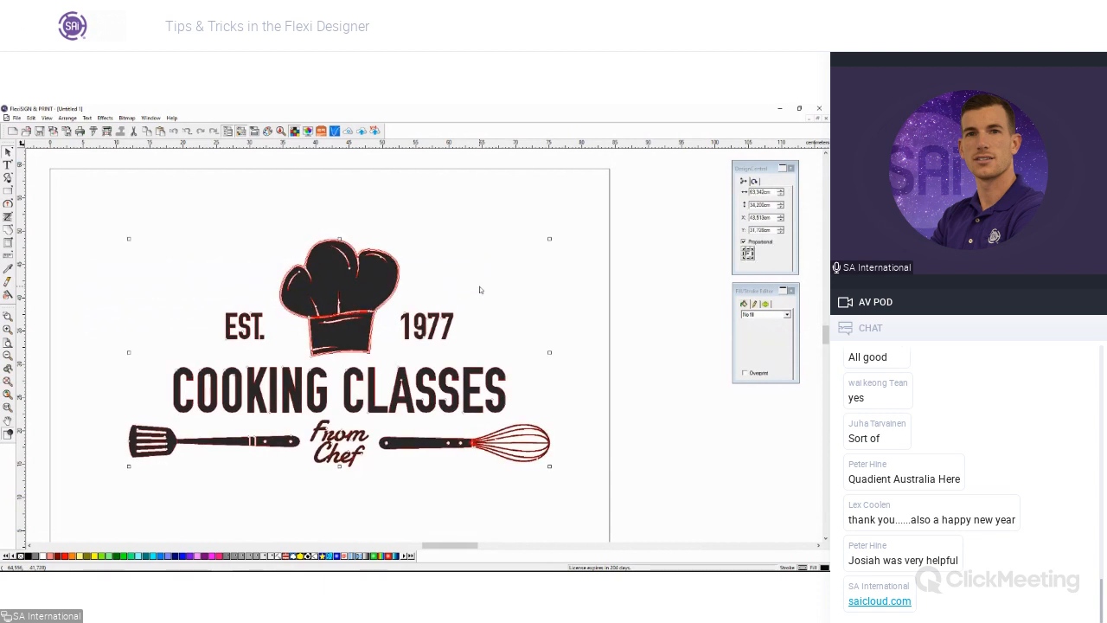
pyautogui.rightClick(367, 282)
pyautogui.click(405, 463)
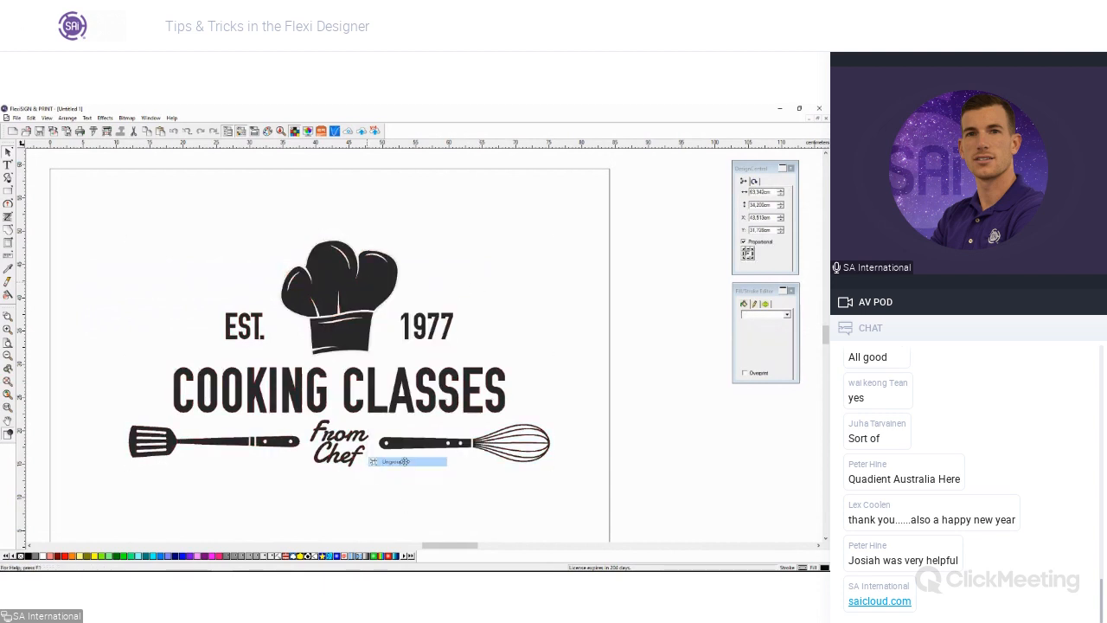
# Step: Select the upper part of the chef hat by sweeping a marquee across only part of it, and repeat the marquee
pyautogui.click(158, 250)
pyautogui.moveTo(138, 252); pyautogui.dragTo(467, 291)
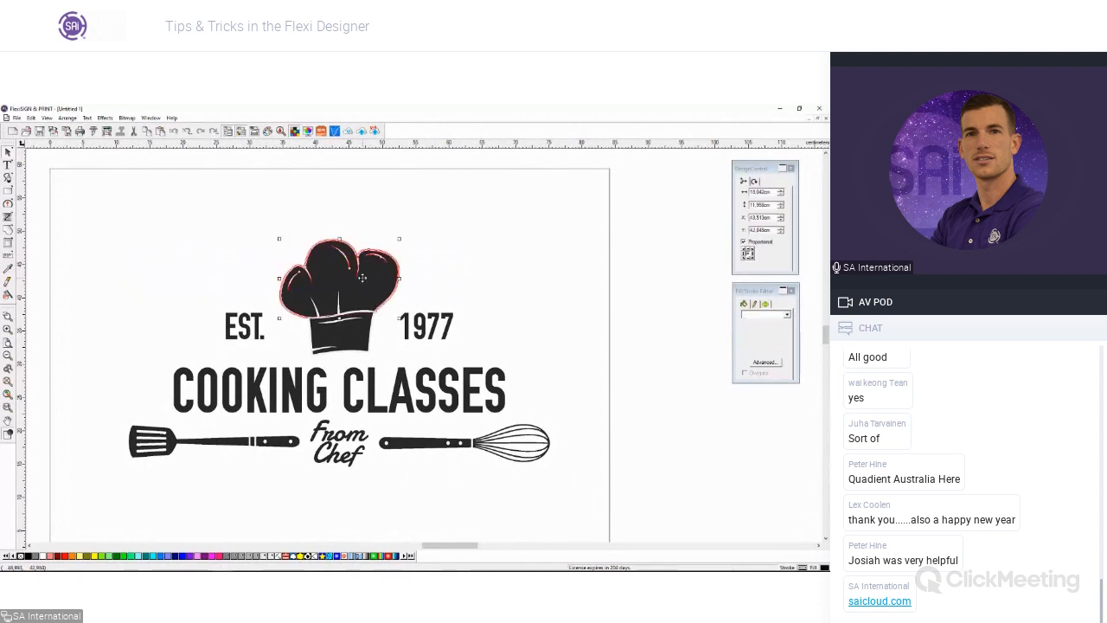
pyautogui.scroll(2, 363, 279)
pyautogui.moveTo(90, 241); pyautogui.dragTo(489, 310)
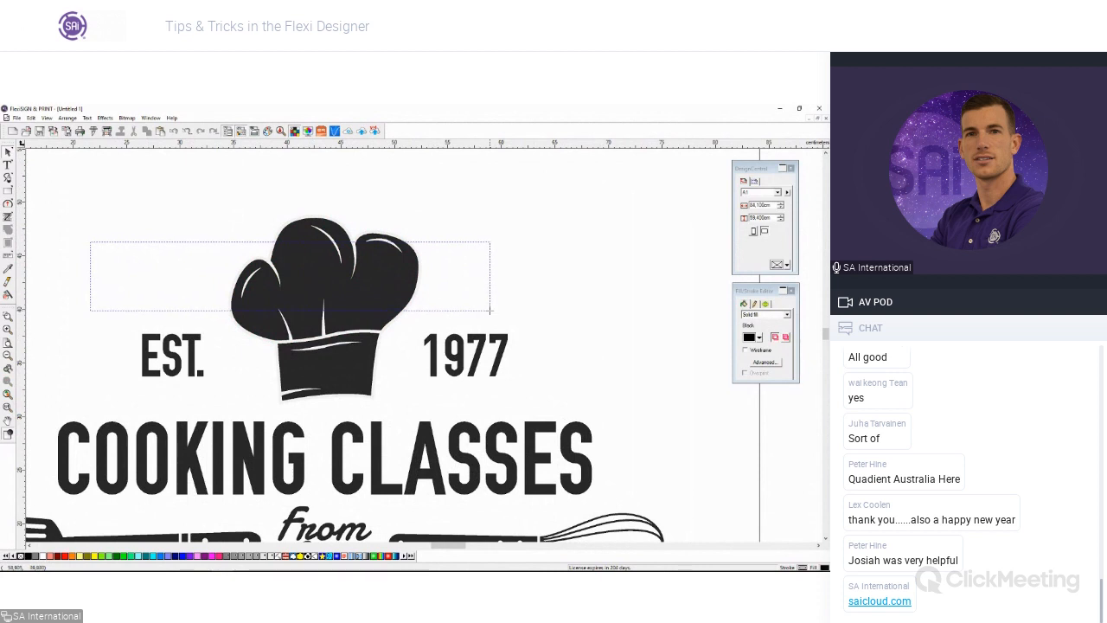
pyautogui.moveTo(490, 310); pyautogui.dragTo(486, 312)
pyautogui.click(484, 314)
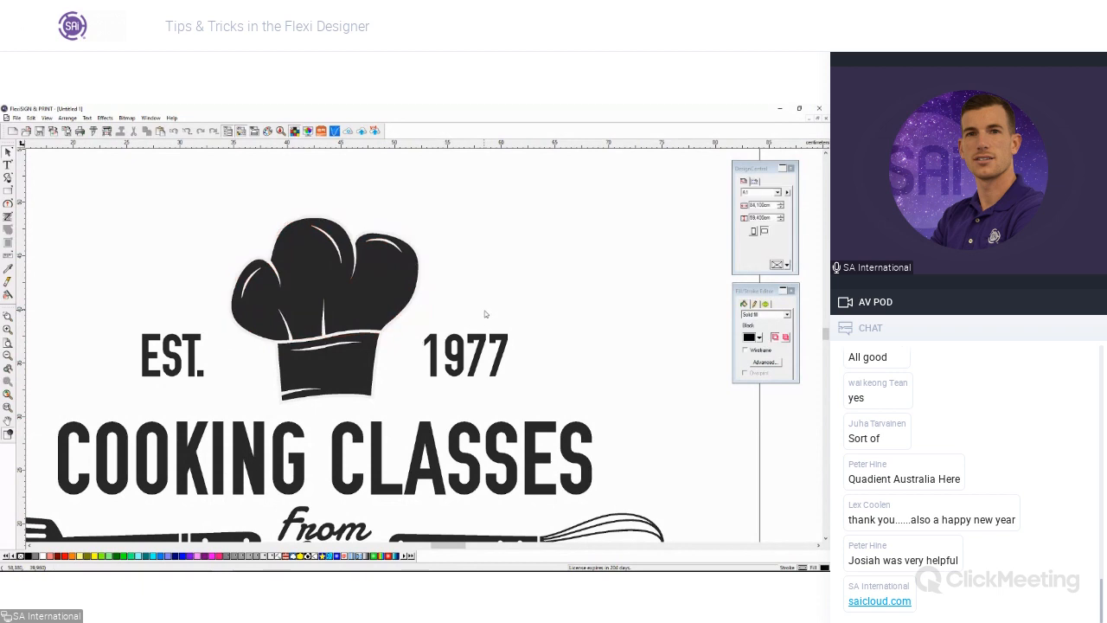
# Step: Select the 1977 digits with a narrow marquee that only touches them, and repeat the marquee at closer range
pyautogui.moveTo(546, 367); pyautogui.dragTo(422, 350)
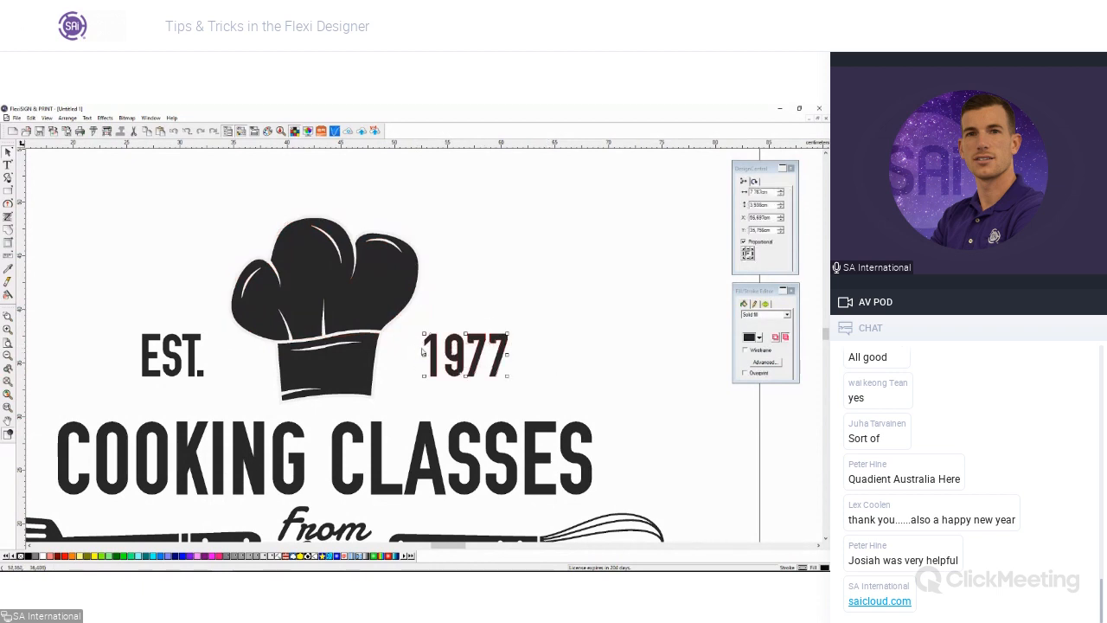
pyautogui.scroll(3, 537, 358)
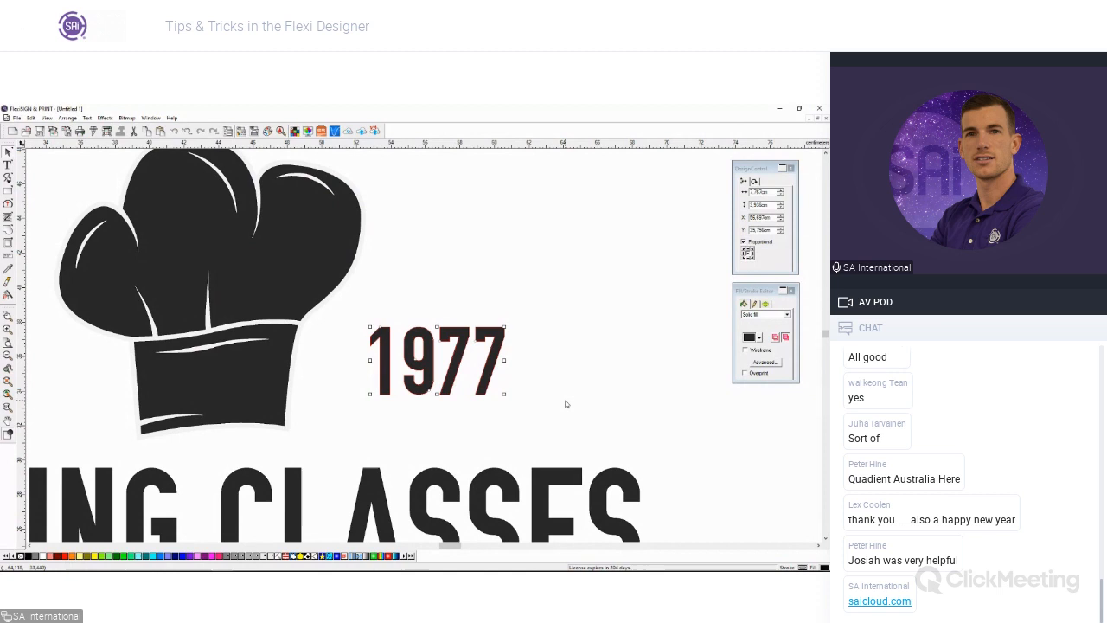
pyautogui.moveTo(547, 370); pyautogui.dragTo(327, 367)
pyautogui.click(328, 367)
# Step: Set the Select tool's drag-select preference to By fully enclosing
pyautogui.doubleClick(8, 153)
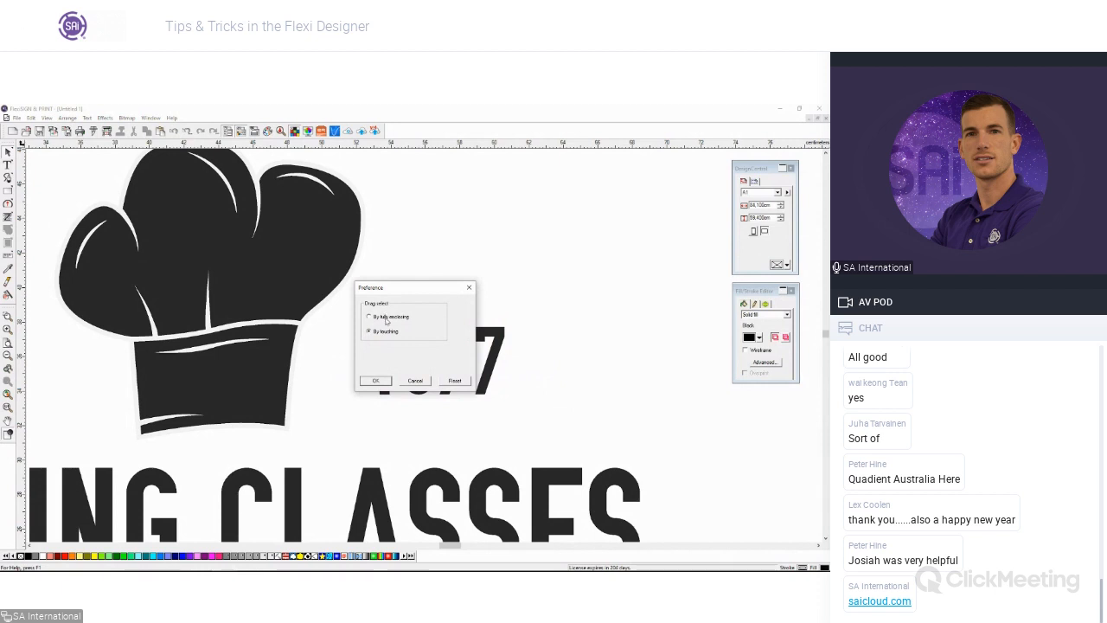
pyautogui.click(468, 287)
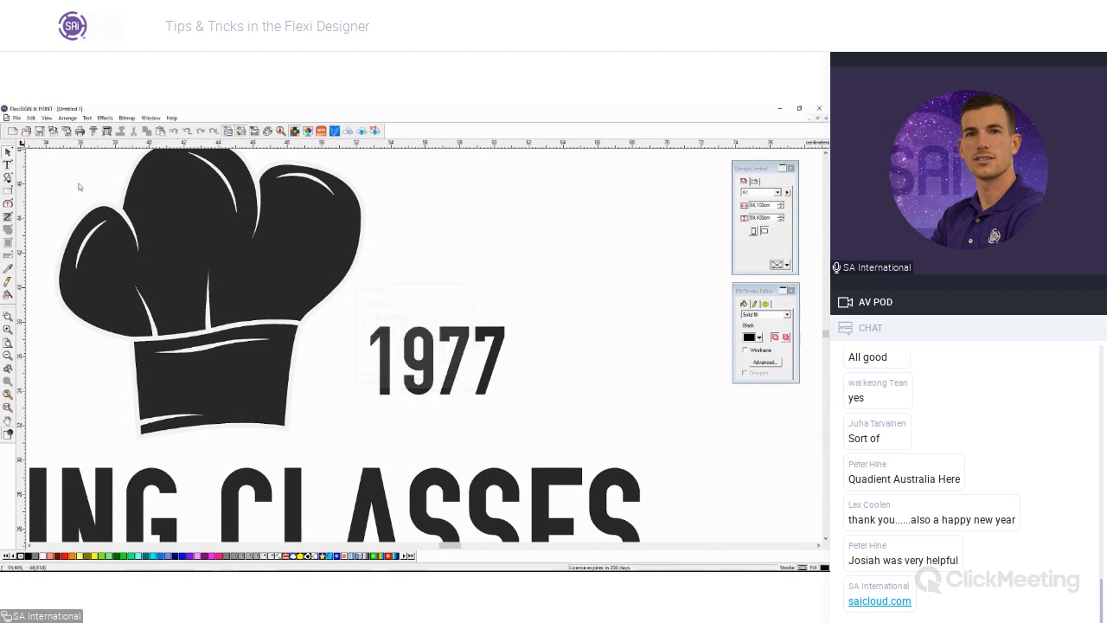
pyautogui.doubleClick(8, 153)
pyautogui.click(370, 331)
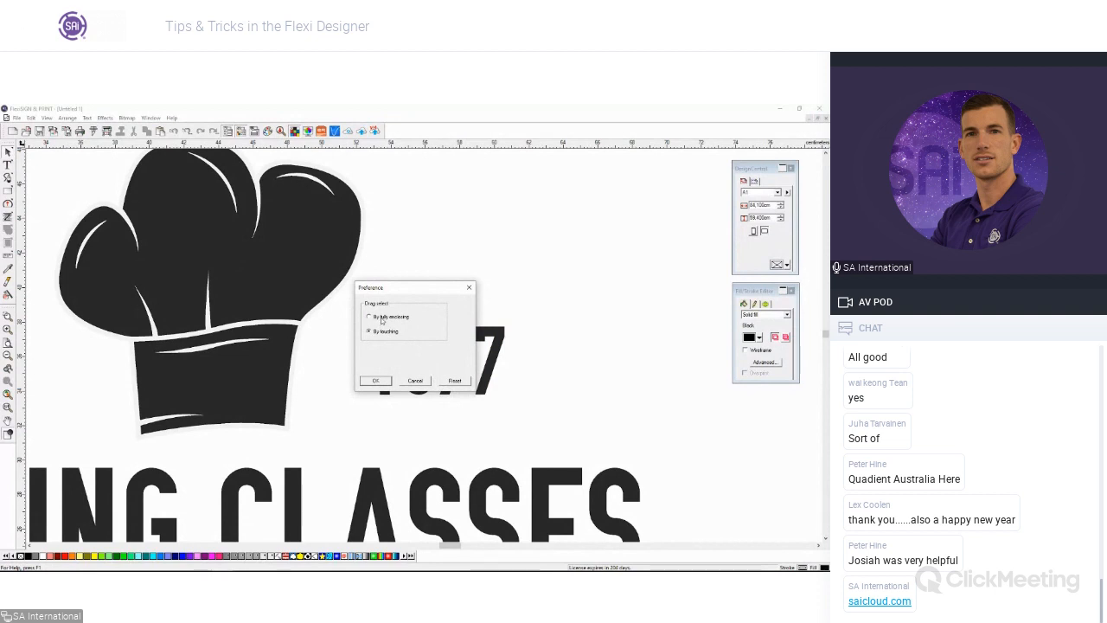
pyautogui.click(381, 317)
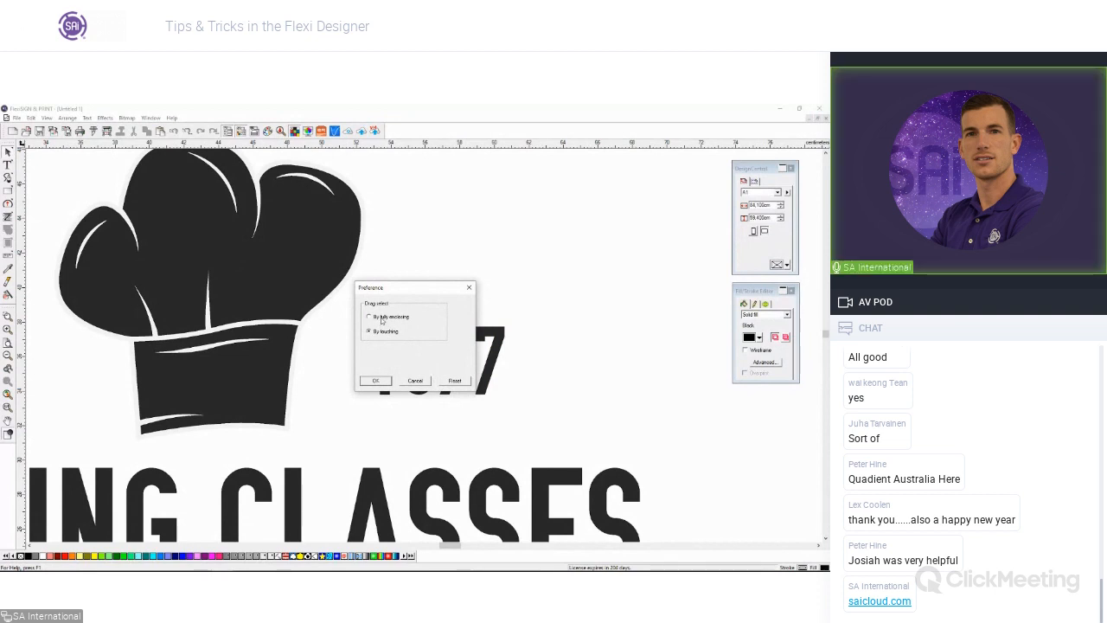
pyautogui.click(376, 380)
# Step: Select only the two 7s of 1977 with a marquee that fully encloses them but cuts through the 9
pyautogui.moveTo(533, 417); pyautogui.dragTo(418, 294)
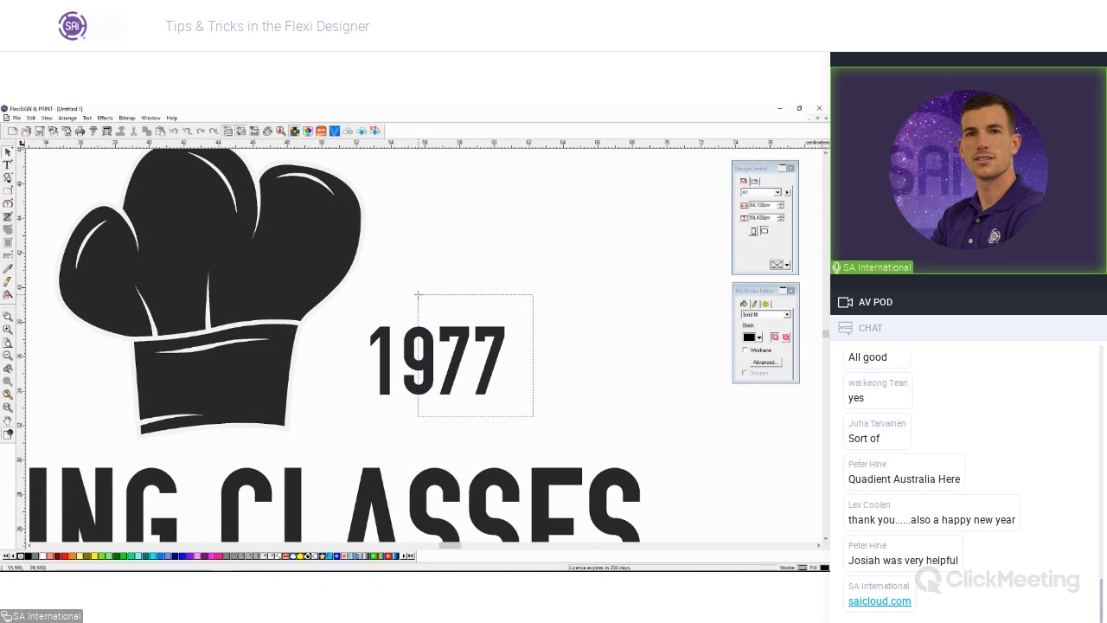
pyautogui.moveTo(418, 295); pyautogui.dragTo(420, 301)
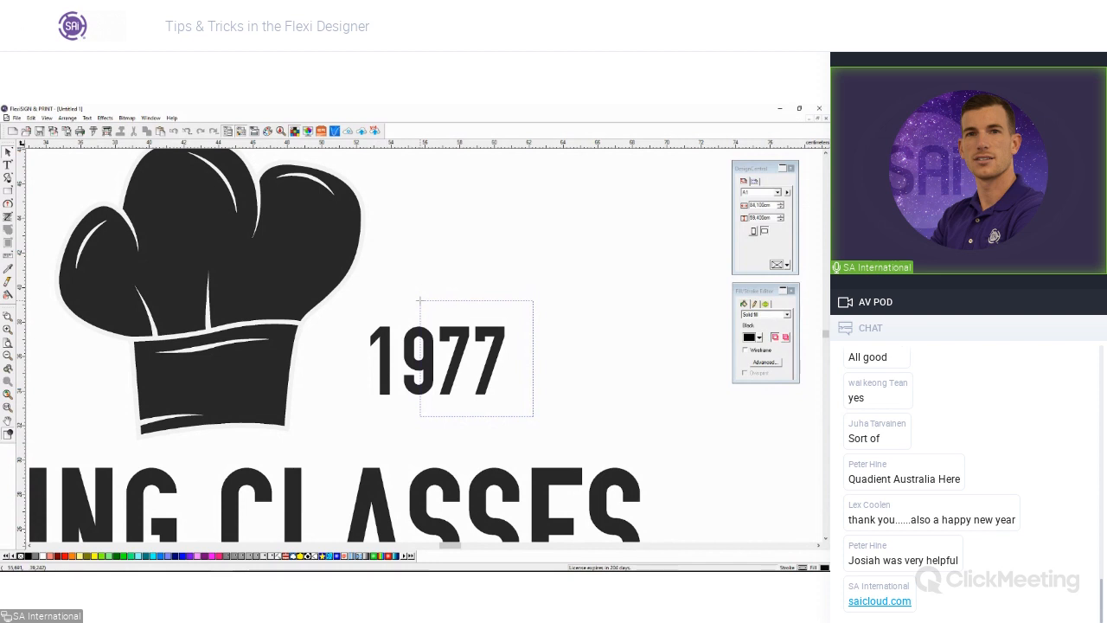
pyautogui.moveTo(419, 301)
pyautogui.mouseDown()
pyautogui.moveTo(424, 309)
pyautogui.moveTo(422, 296)
pyautogui.mouseUp()
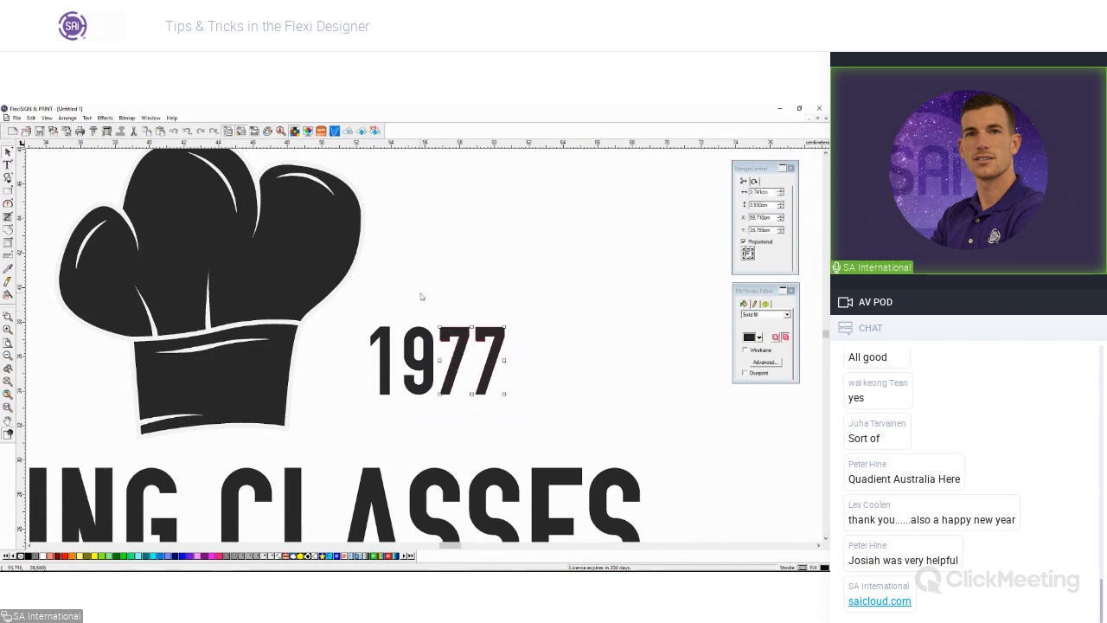
# Step: Select the digits 977 with a marquee that ends between the 1 and the 9, and clear the selection
pyautogui.click(502, 395)
pyautogui.moveTo(523, 416); pyautogui.dragTo(395, 280)
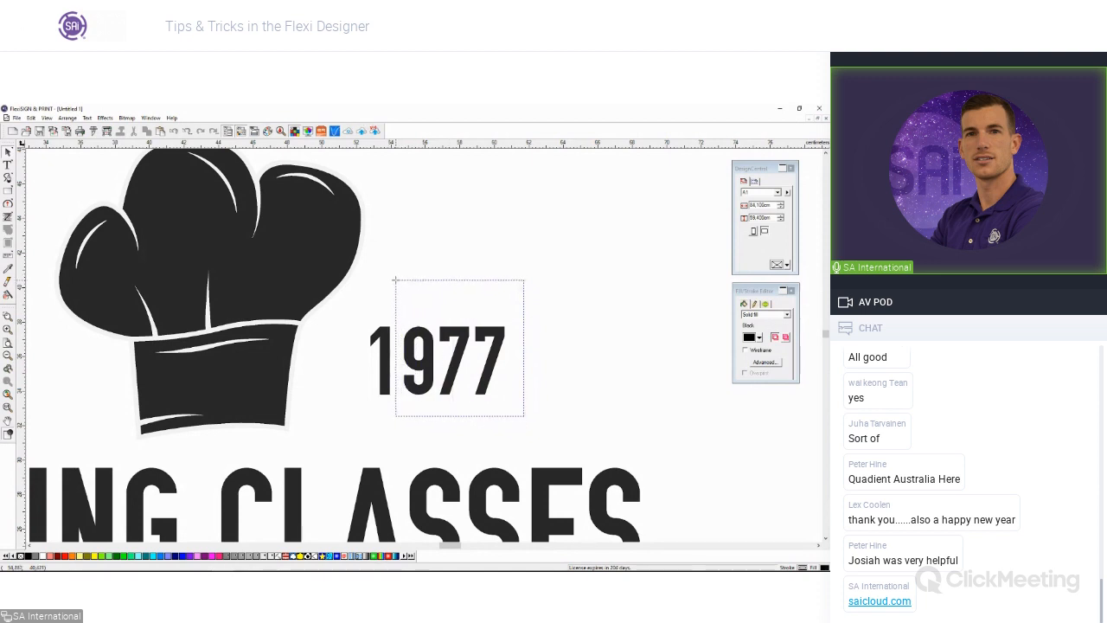
pyautogui.moveTo(395, 281); pyautogui.dragTo(398, 294)
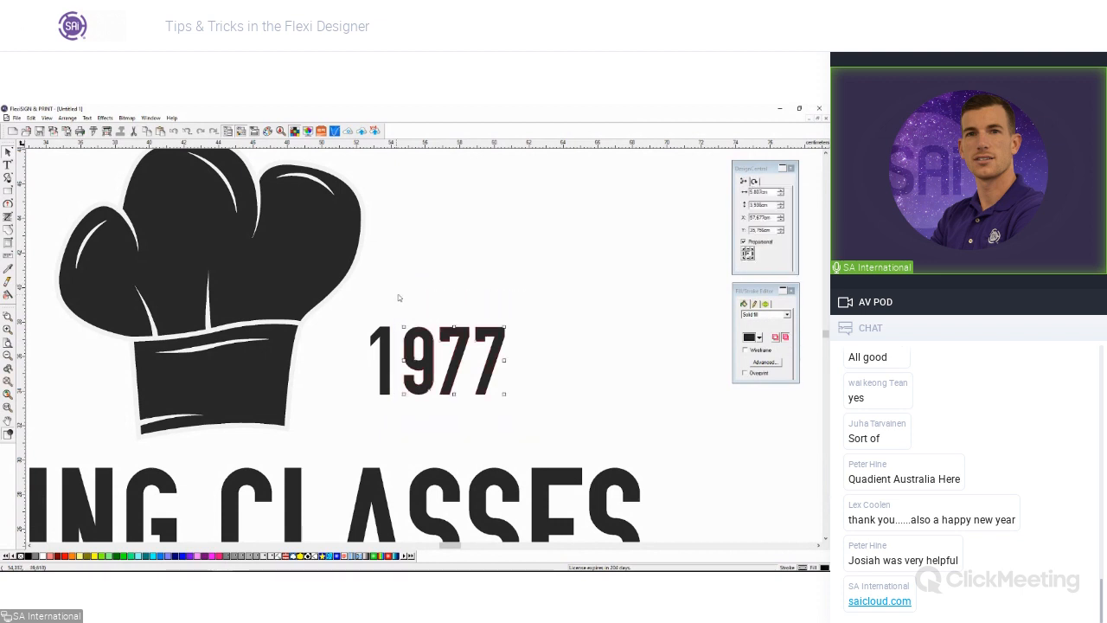
pyautogui.click(527, 412)
# Step: Set the Select tool's drag-select preference to By touching and sweep a marquee over the From Chef lettering
pyautogui.scroll(-4, 500, 400)
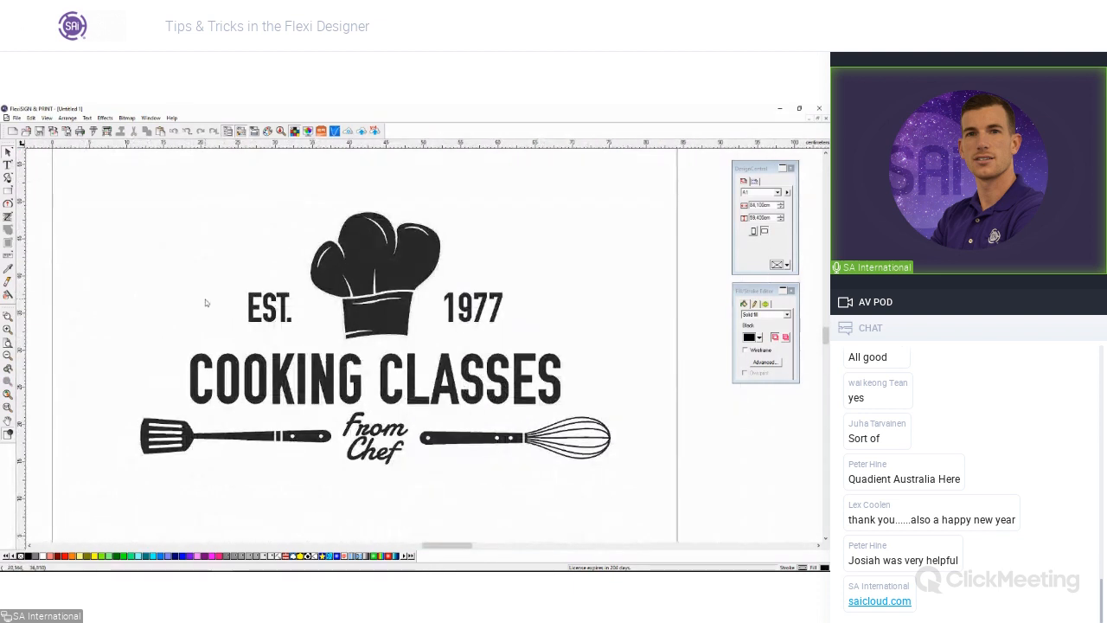
pyautogui.doubleClick(8, 152)
pyautogui.click(385, 332)
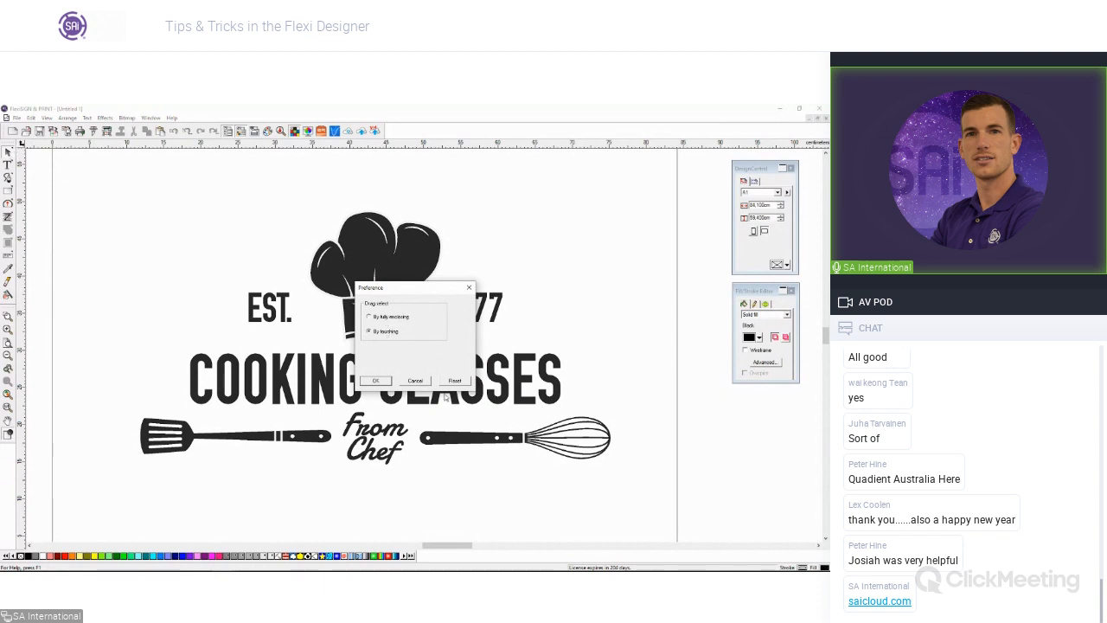
pyautogui.click(375, 381)
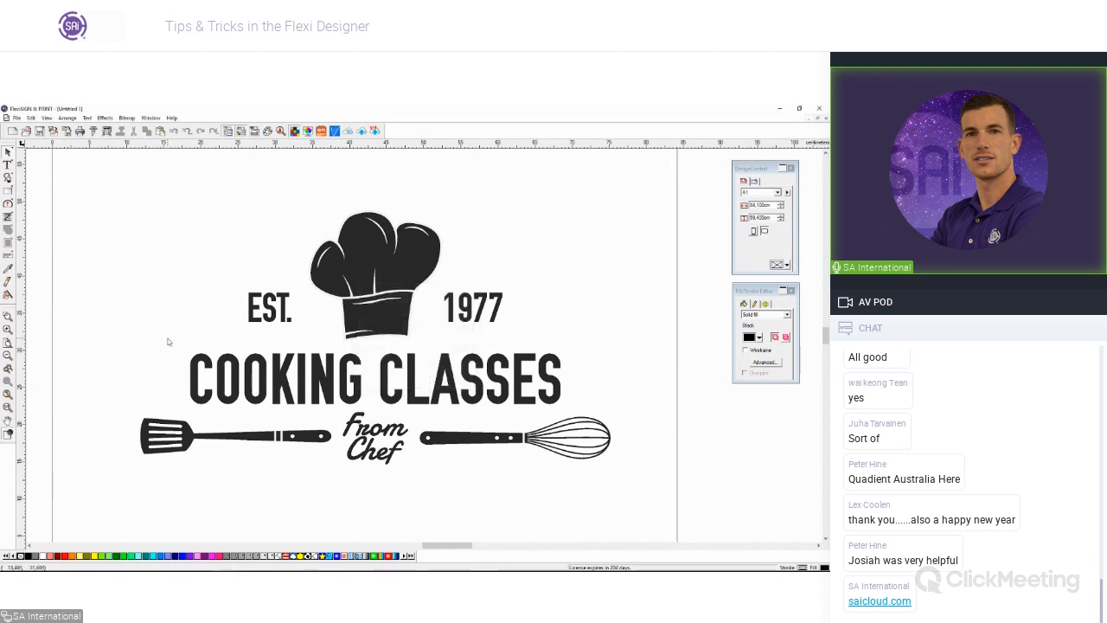
pyautogui.moveTo(409, 491); pyautogui.dragTo(334, 407)
pyautogui.click(412, 503)
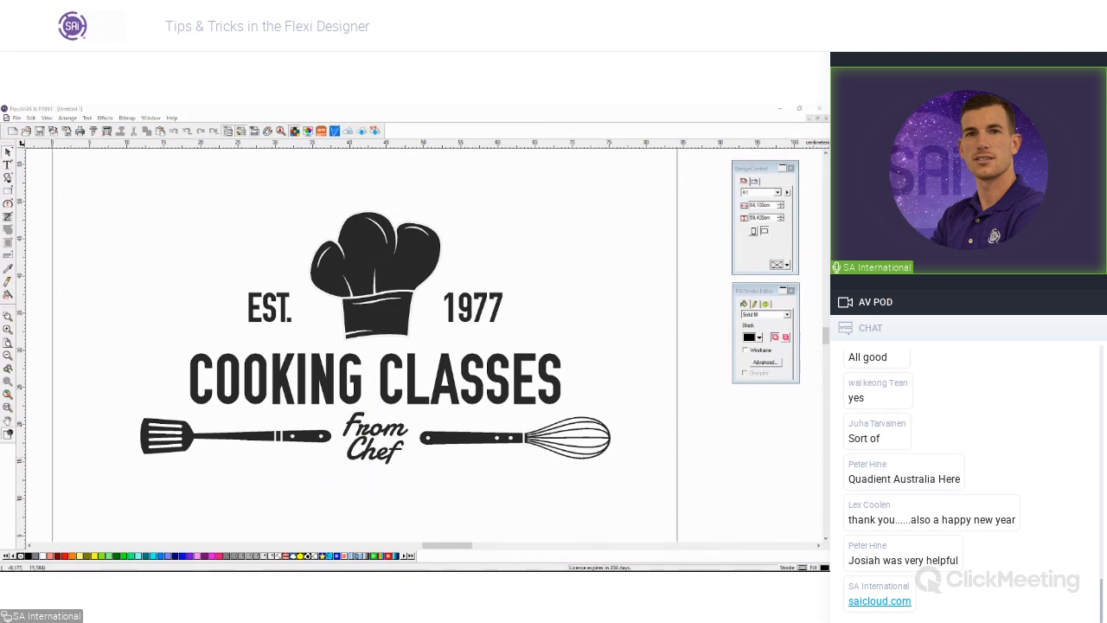
# Step: Confirm the Select tool's drag-select preference, and delete the whole Cooking Classes artwork after selecting it with a marquee
pyautogui.scroll(-2, 348, 384)
pyautogui.doubleClick(7, 152)
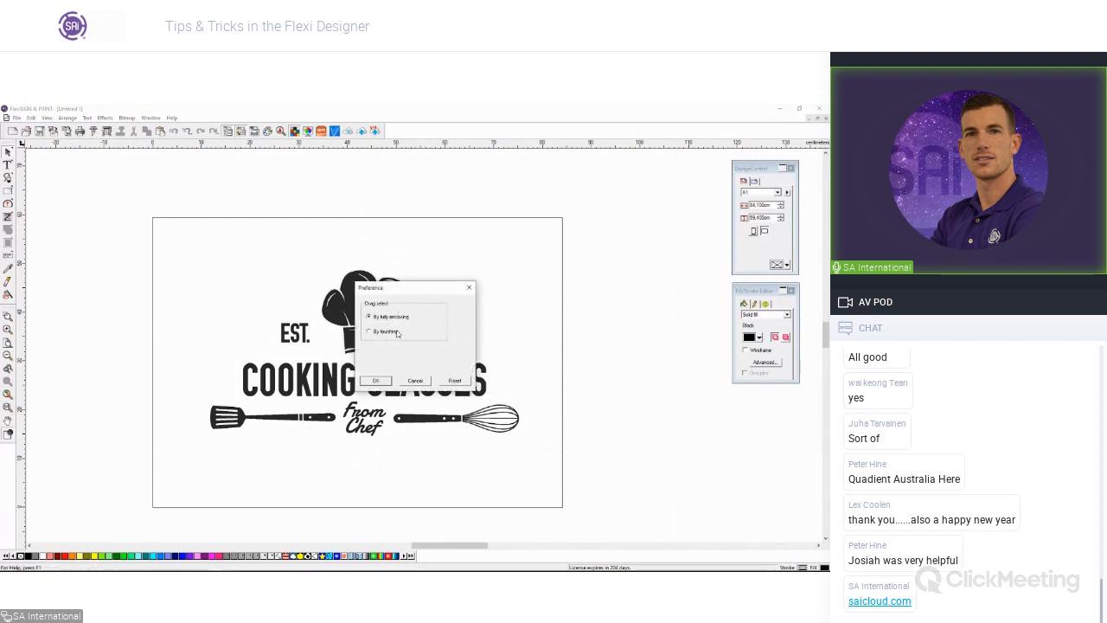
pyautogui.click(375, 382)
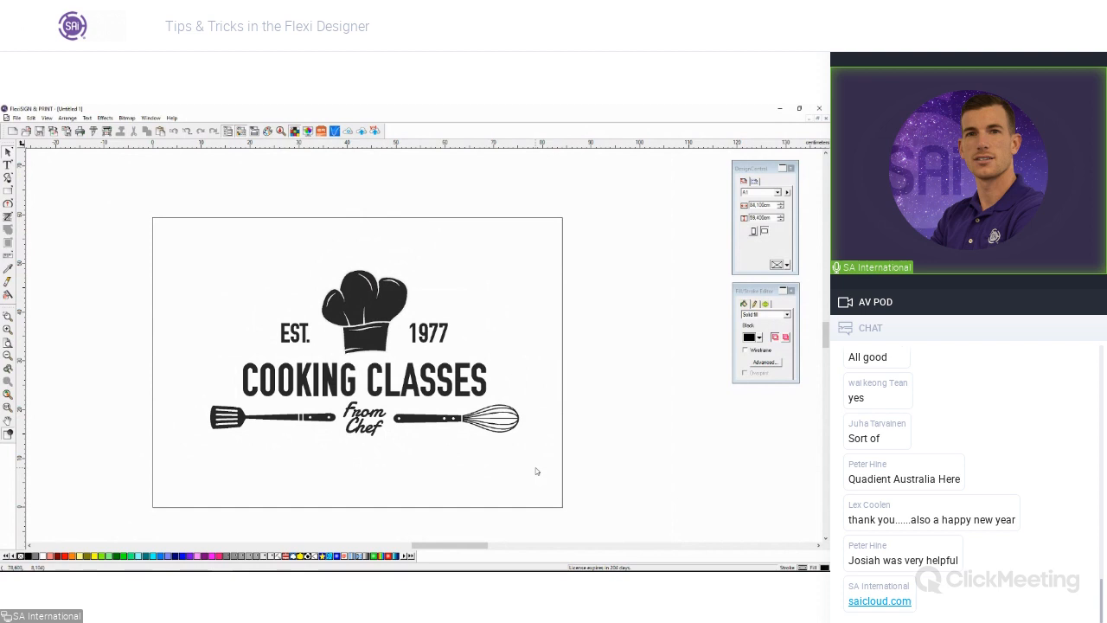
pyautogui.moveTo(541, 464); pyautogui.dragTo(180, 241)
pyautogui.press('Delete')
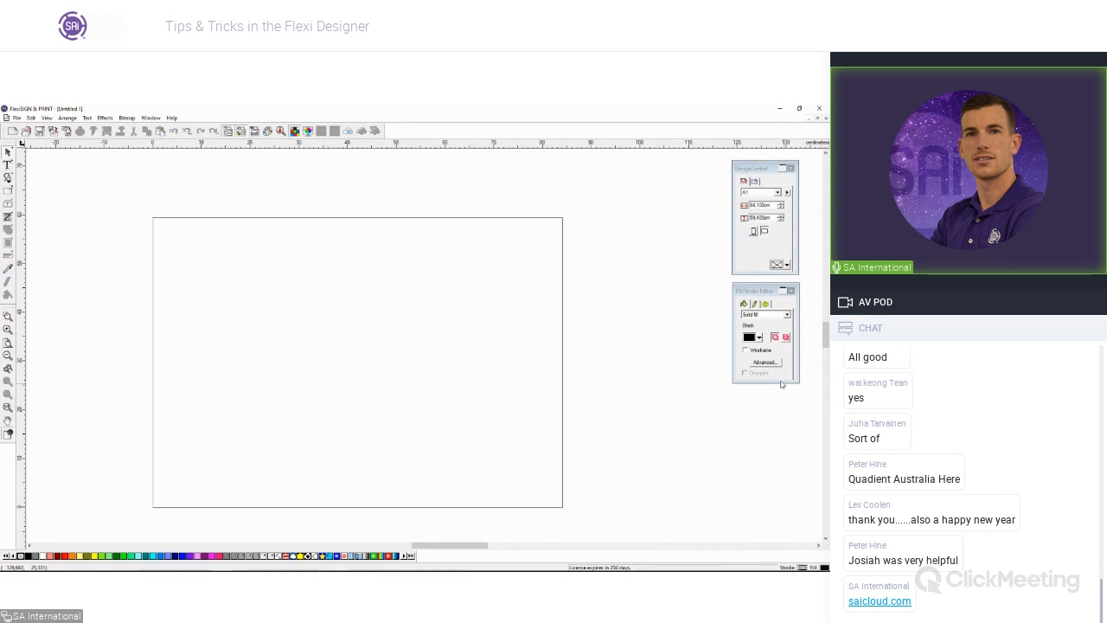
# Step: Detach the Shapes and Path Edit tool sets as floating toolbars above the page
pyautogui.rightClick(434, 133)
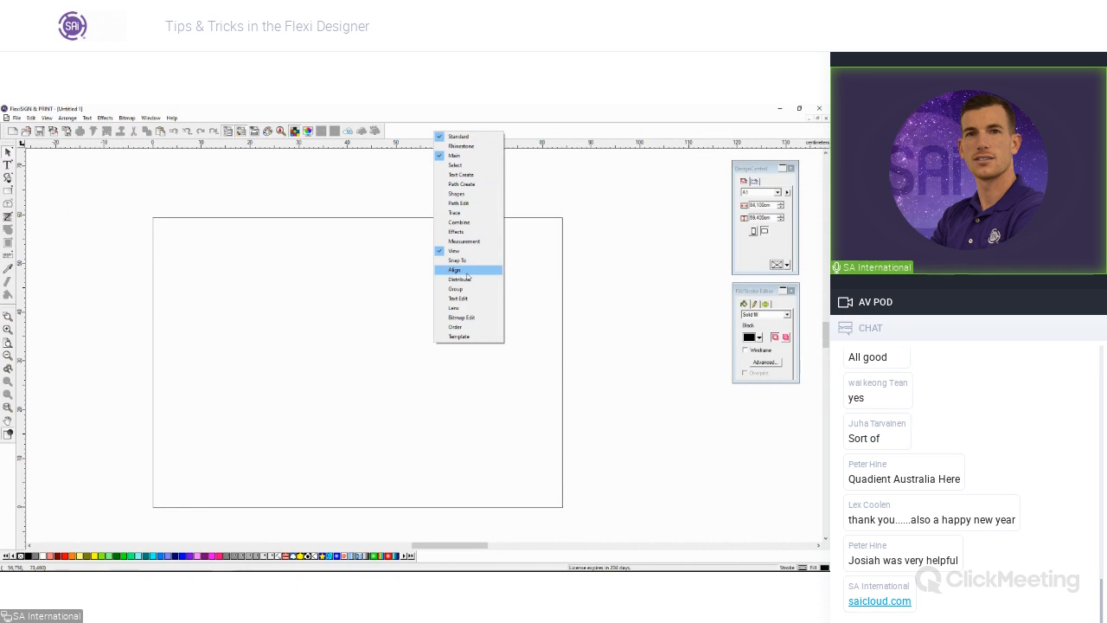
pyautogui.click(149, 207)
pyautogui.rightClick(416, 130)
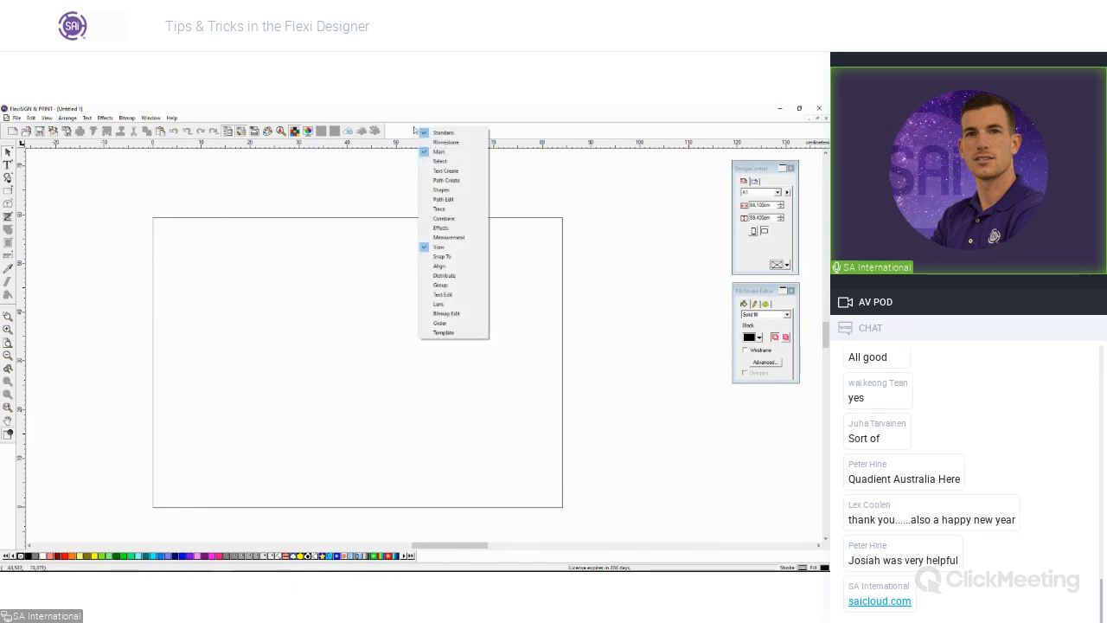
pyautogui.click(249, 194)
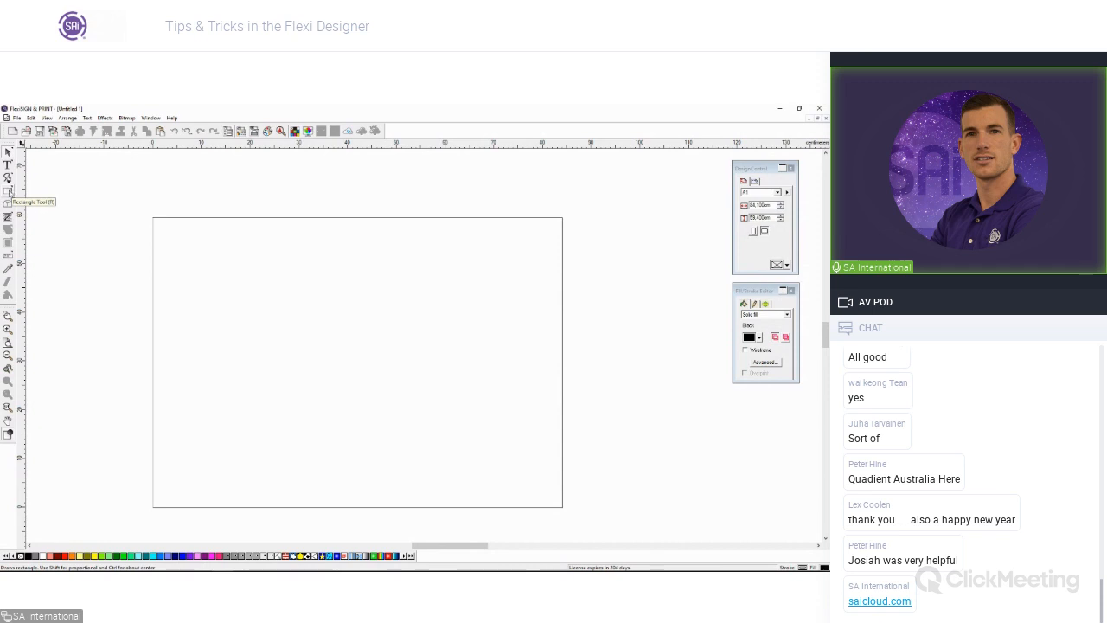
pyautogui.moveTo(8, 192); pyautogui.dragTo(73, 164)
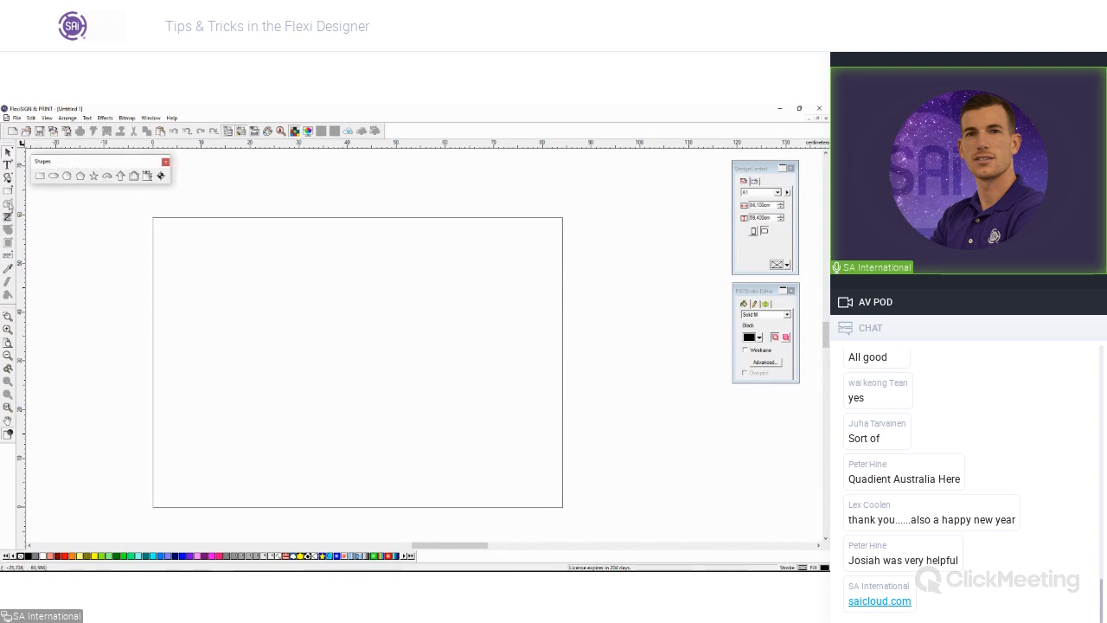
pyautogui.moveTo(9, 202); pyautogui.dragTo(182, 177)
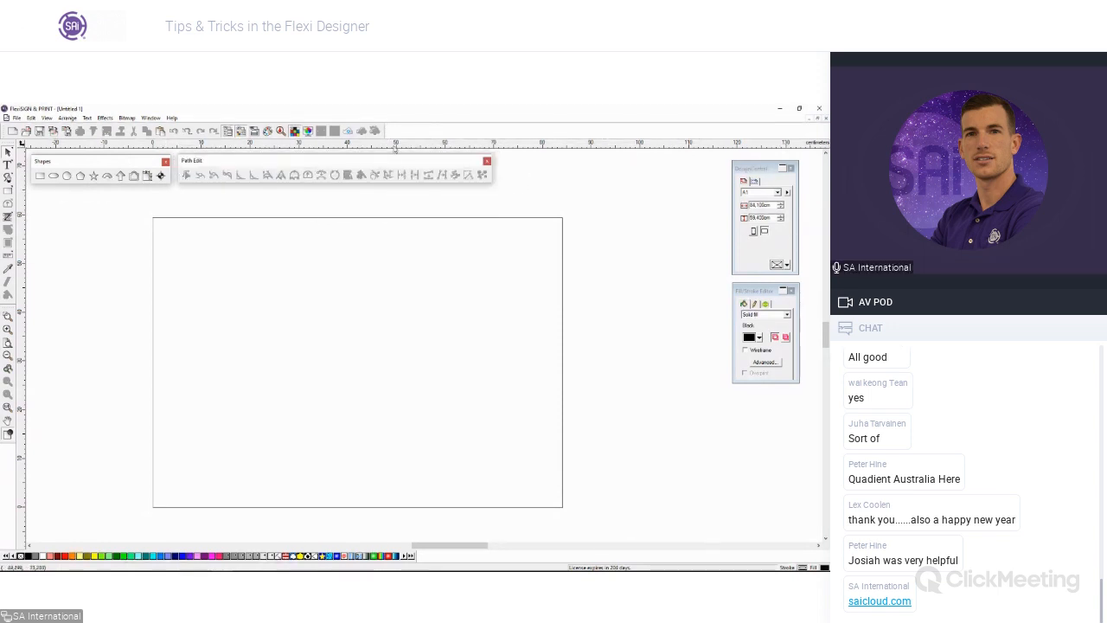
# Step: Show the Align and Distribute toolbars and dock them in one row beside the Standard toolbar
pyautogui.rightClick(424, 132)
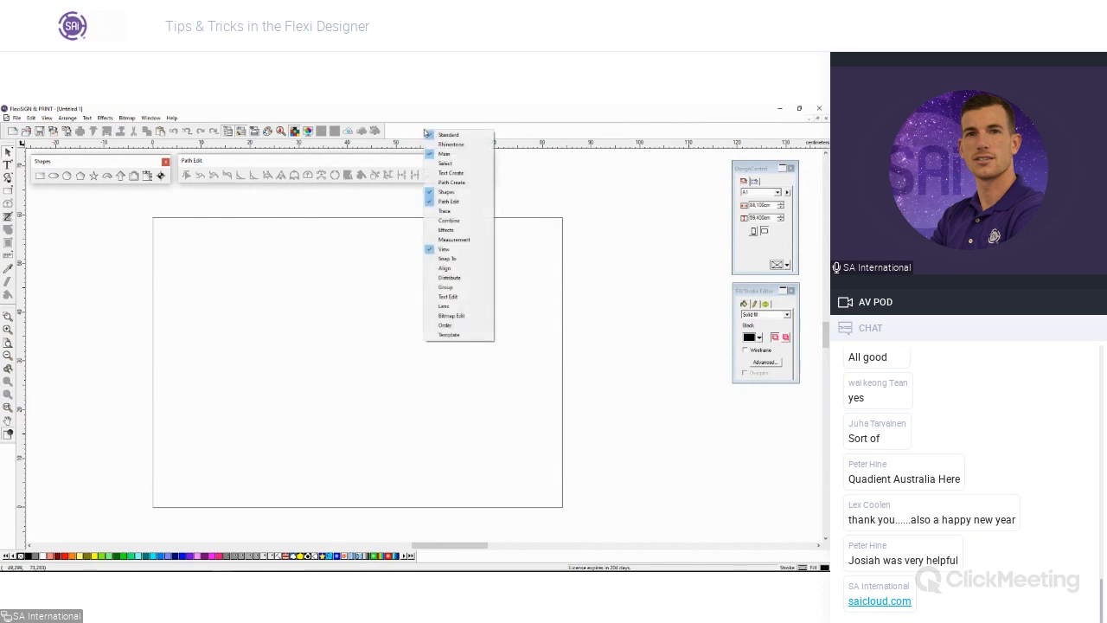
pyautogui.click(458, 259)
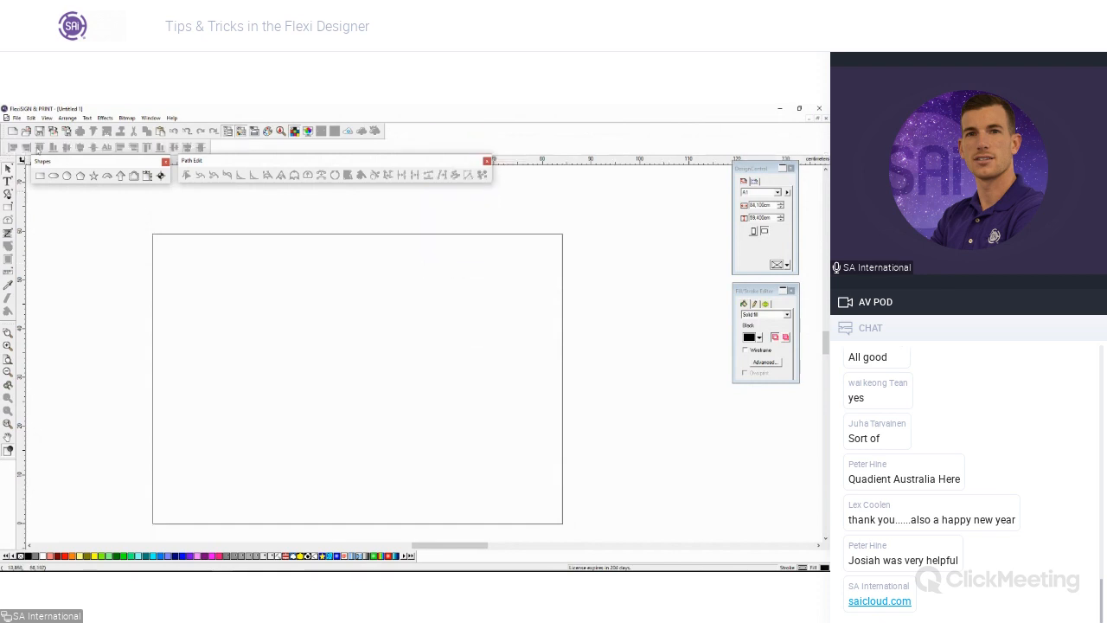
pyautogui.moveTo(18, 149); pyautogui.dragTo(388, 133)
pyautogui.rightClick(618, 131)
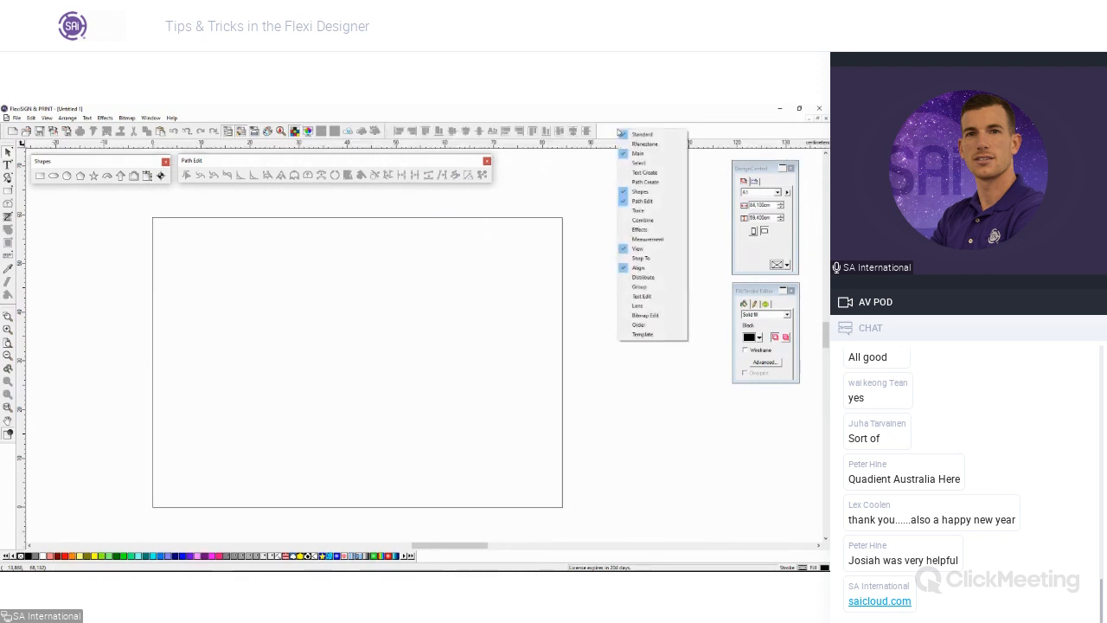
pyautogui.click(650, 276)
pyautogui.moveTo(211, 153); pyautogui.dragTo(600, 137)
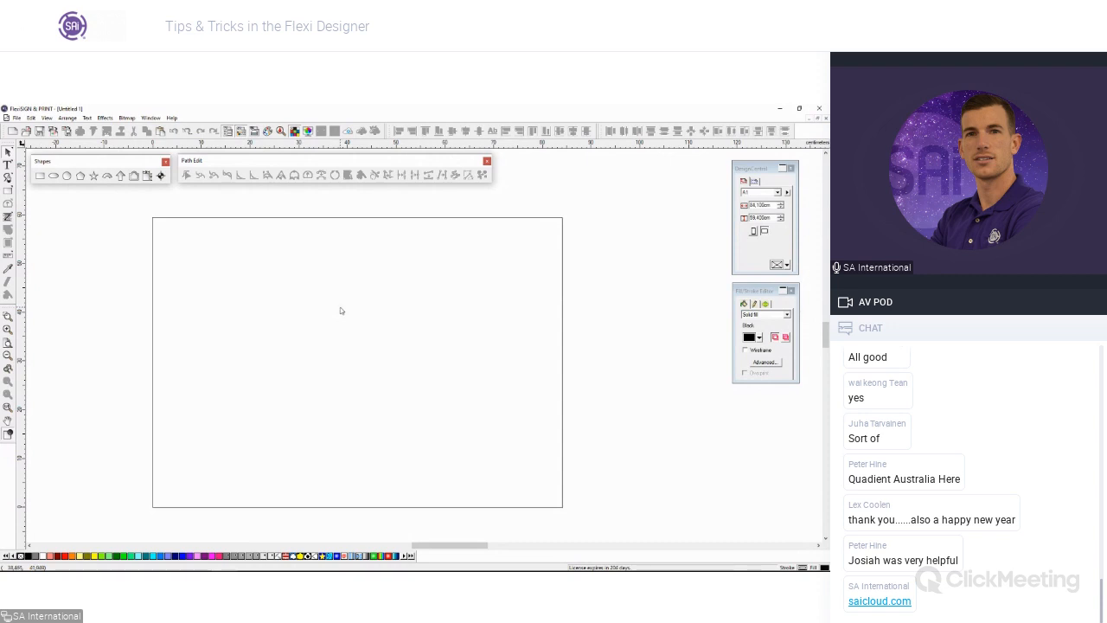
# Step: Choose Rounded as the corner style in the Rectangle tool's DesignCentral settings
pyautogui.scroll(-1, 202, 306)
pyautogui.scroll(1, 124, 291)
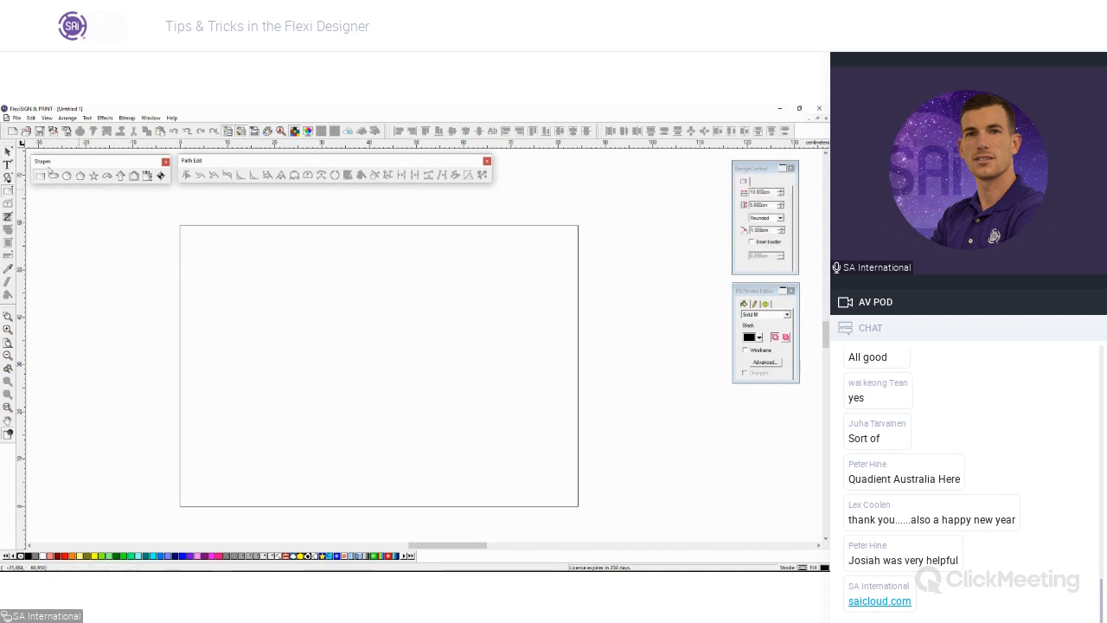
pyautogui.click(9, 152)
pyautogui.scroll(1, 276, 303)
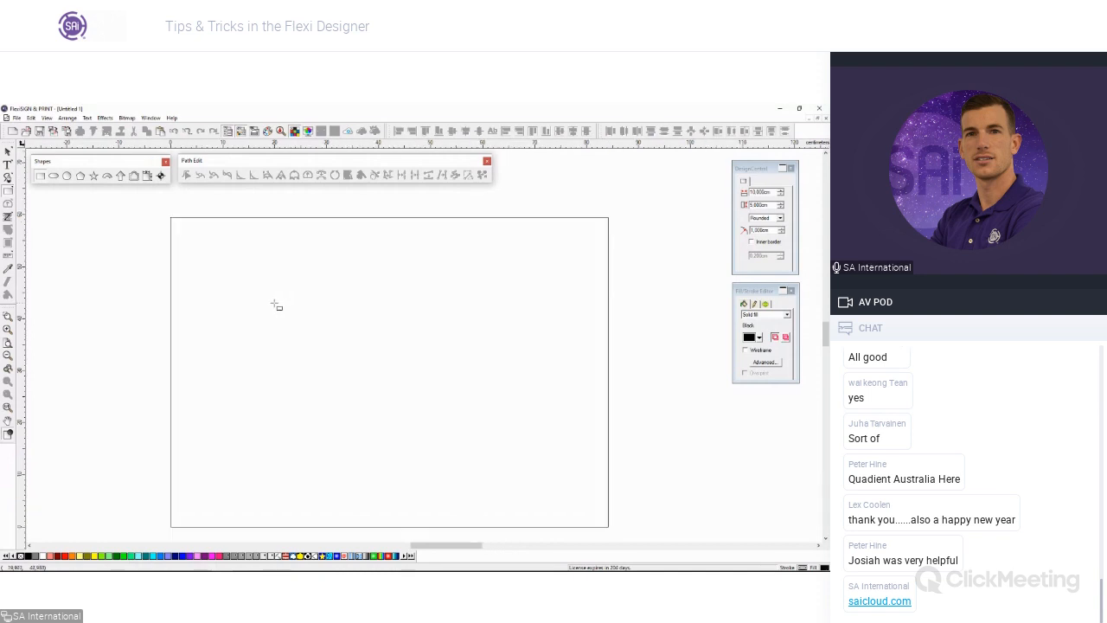
pyautogui.scroll(2, 282, 328)
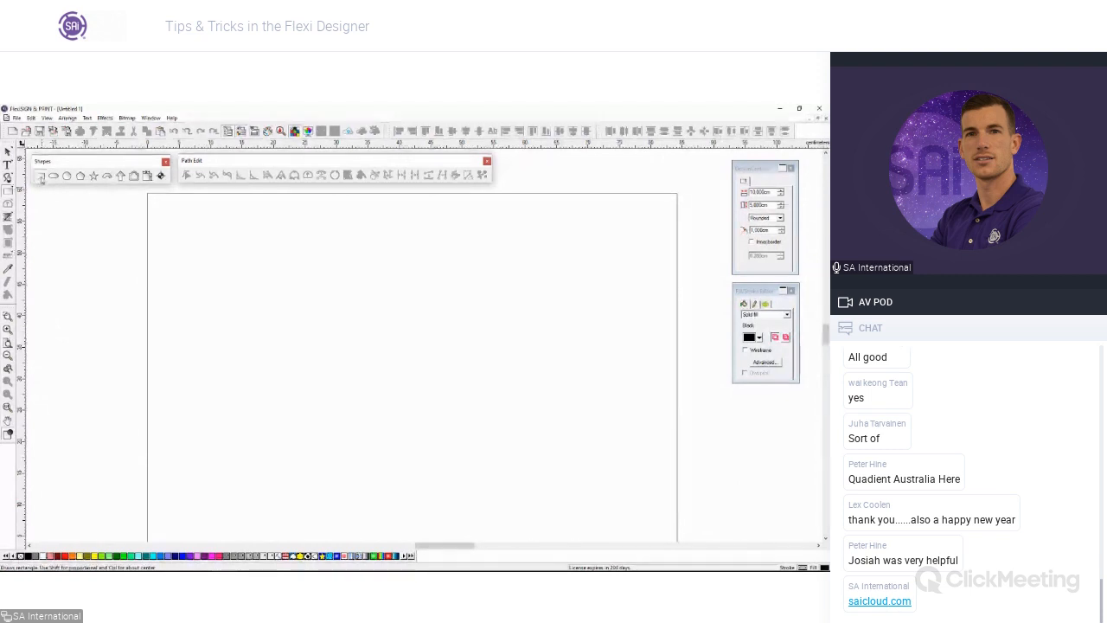
pyautogui.click(749, 173)
pyautogui.moveTo(761, 172); pyautogui.dragTo(758, 174)
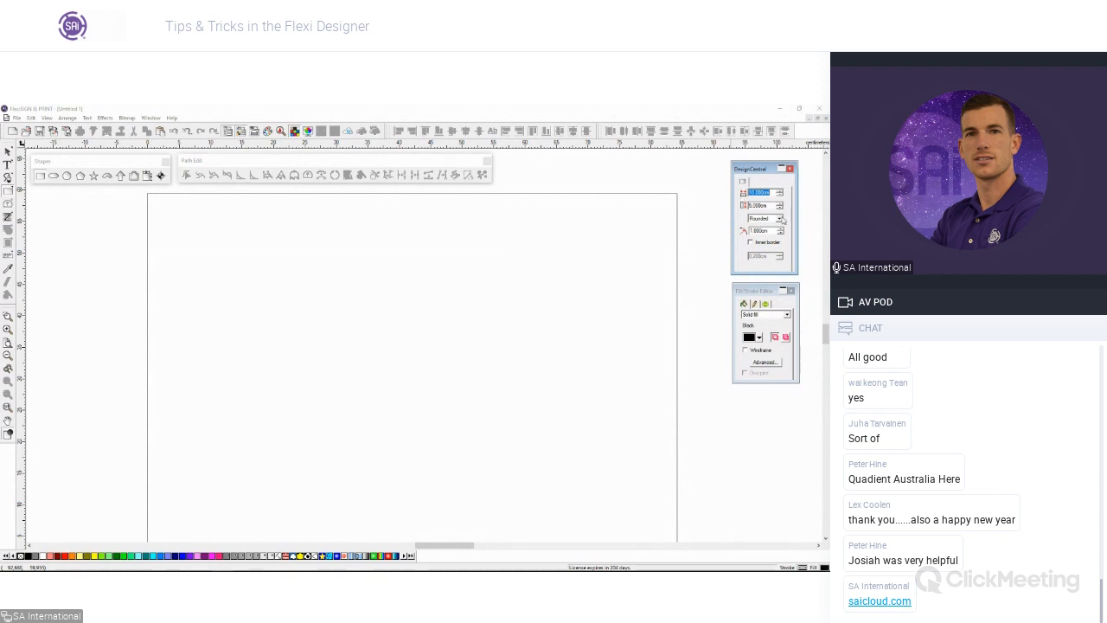
pyautogui.click(779, 218)
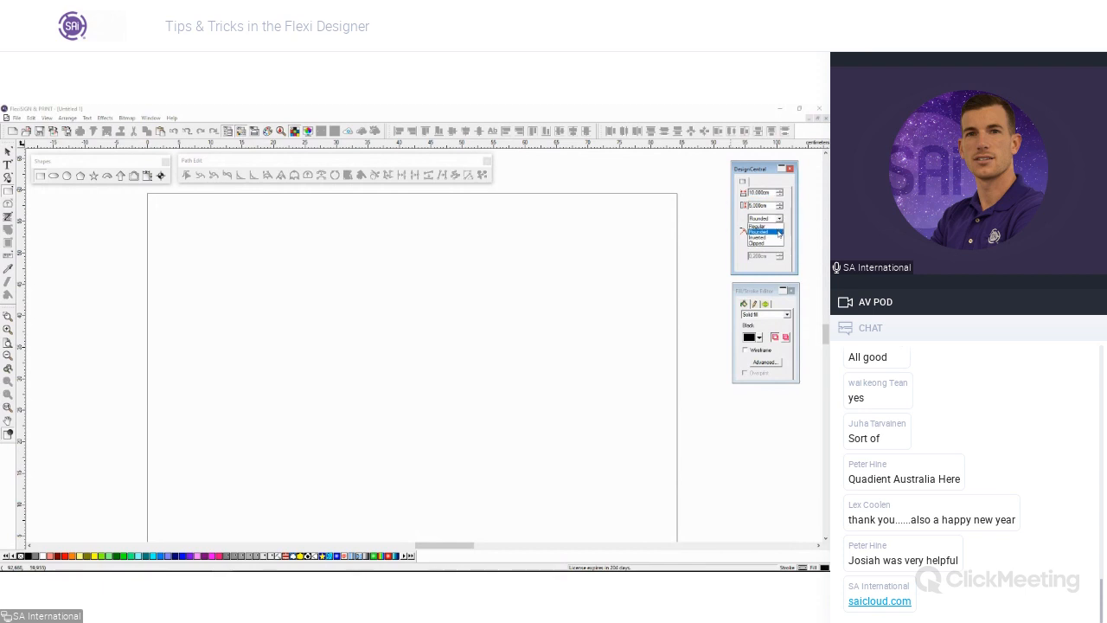
pyautogui.click(778, 232)
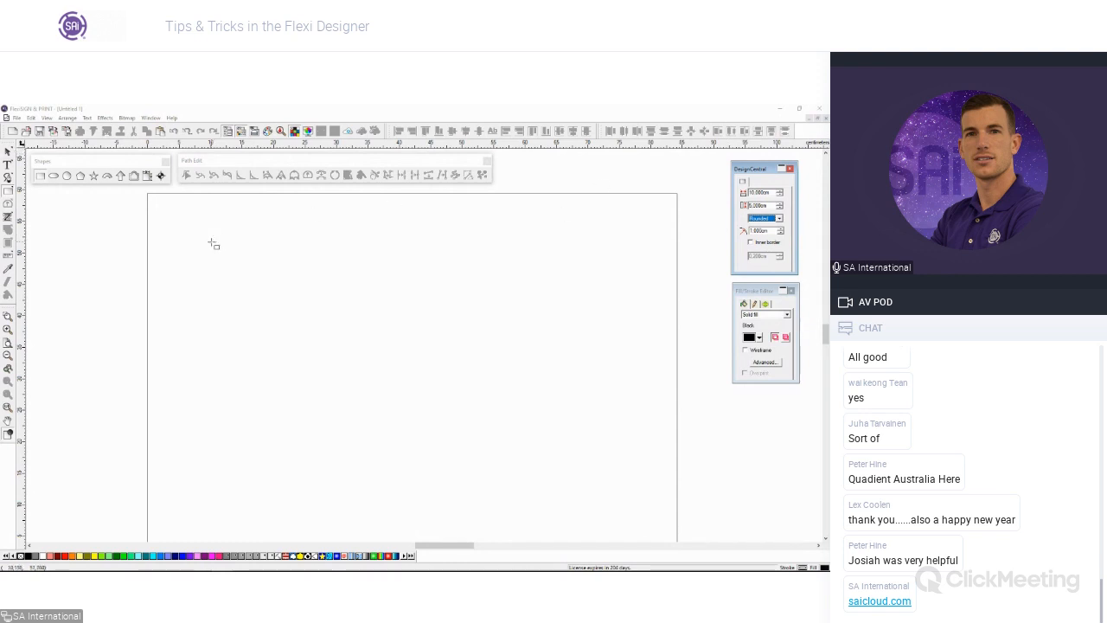
# Step: Draw a black rounded rectangle 10 cm wide and 5 cm high in the page's upper-left area and deselect it
pyautogui.click(758, 193)
pyautogui.moveTo(769, 193); pyautogui.dragTo(749, 216)
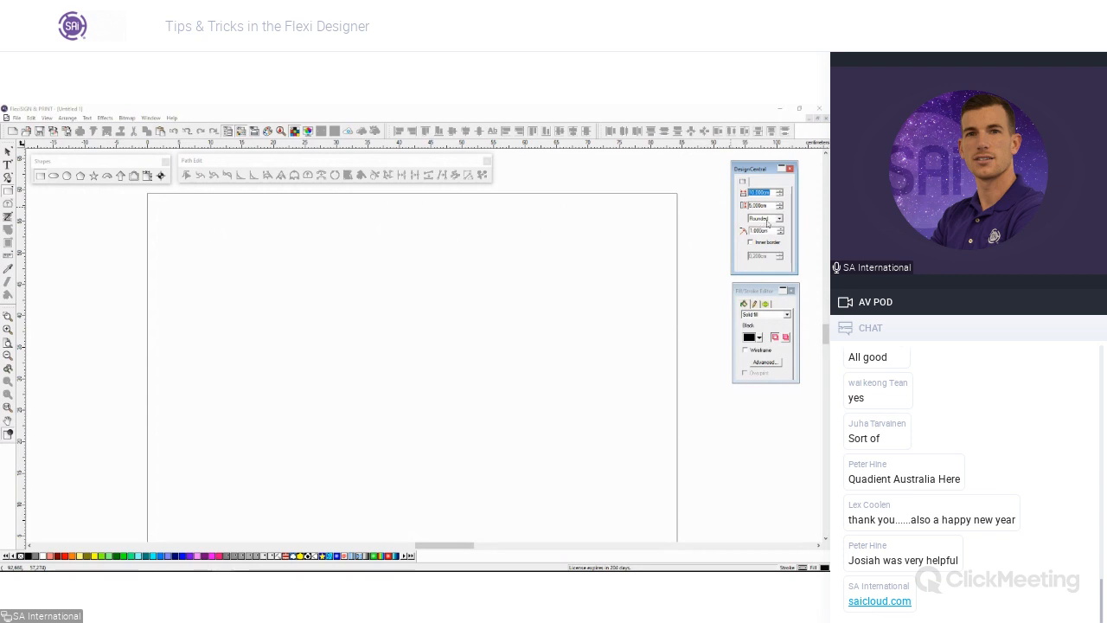
pyautogui.moveTo(232, 267); pyautogui.dragTo(295, 300)
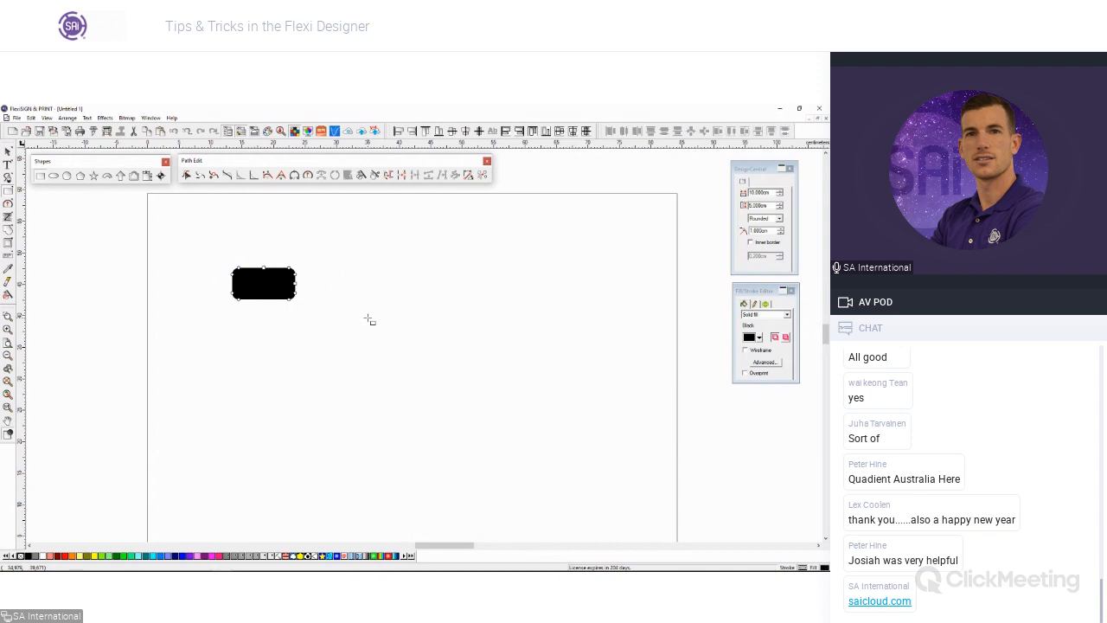
pyautogui.click(8, 151)
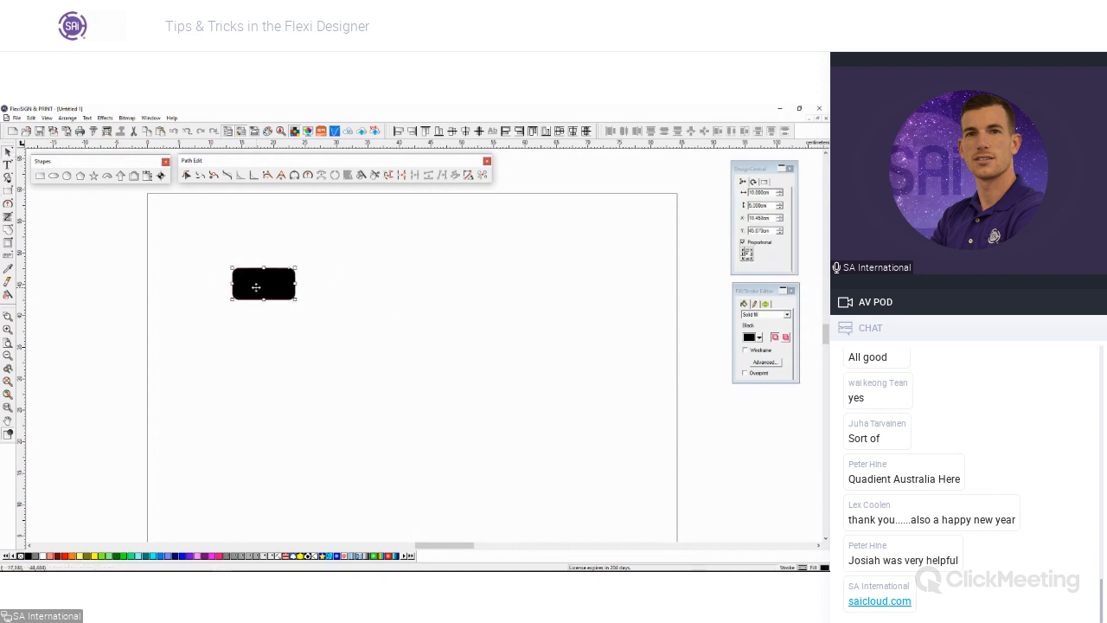
pyautogui.click(220, 283)
# Step: Shift the rounded rectangle slightly on the page, and select and deselect it several times
pyautogui.scroll(6, 219, 282)
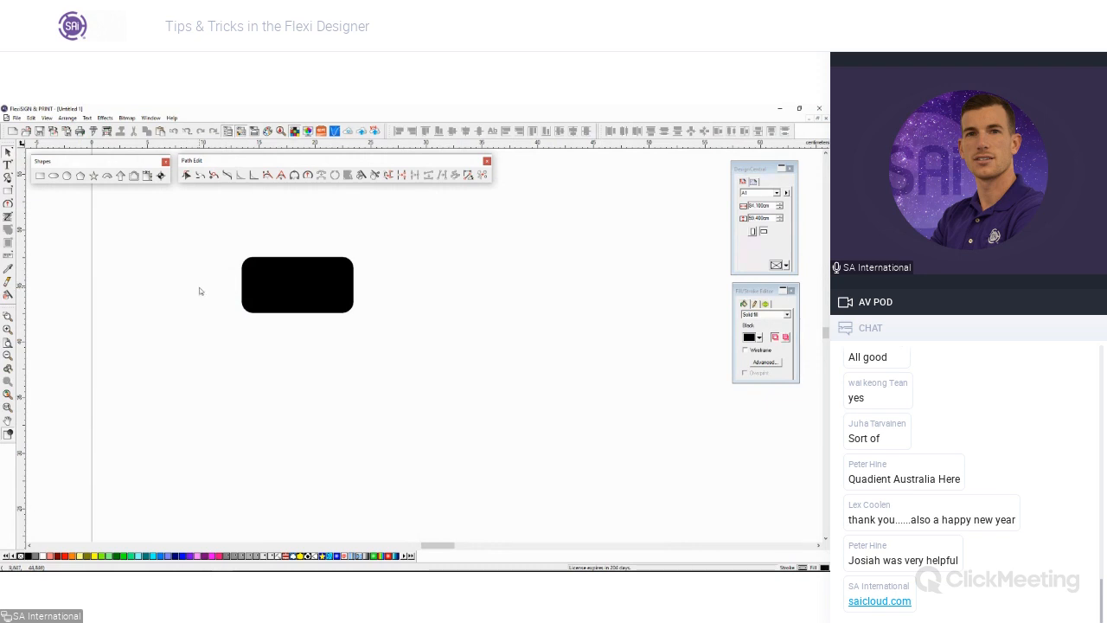
pyautogui.scroll(-6, 199, 287)
pyautogui.click(242, 291)
pyautogui.moveTo(242, 292)
pyautogui.mouseDown()
pyautogui.moveTo(239, 303)
pyautogui.moveTo(260, 289)
pyautogui.mouseUp()
pyautogui.click(338, 363)
pyautogui.click(252, 304)
pyautogui.click(294, 321)
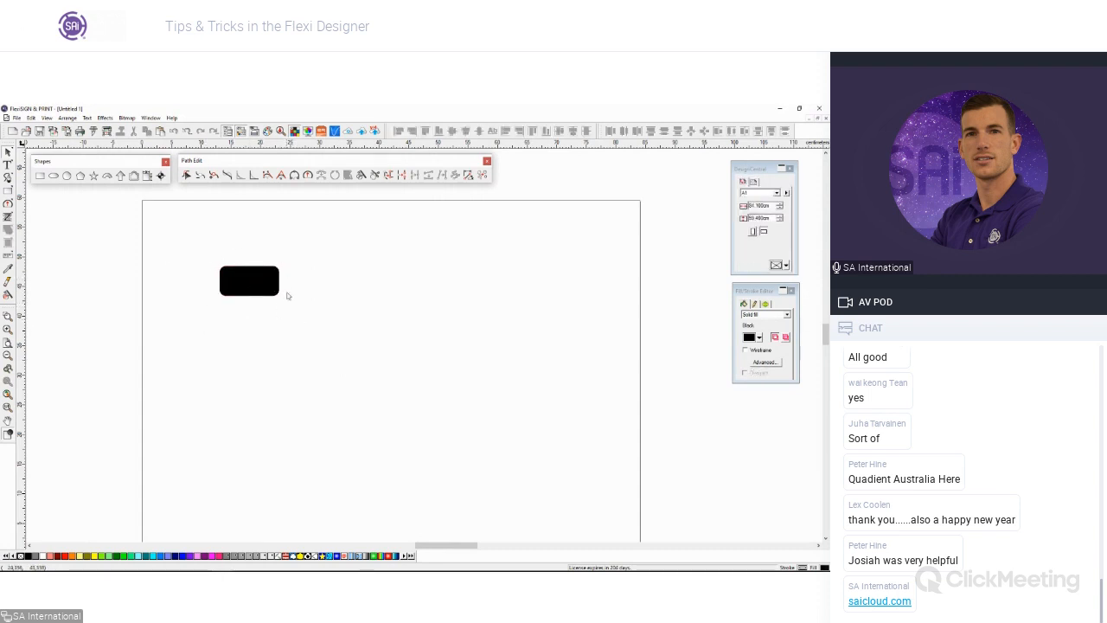
pyautogui.click(259, 277)
pyautogui.click(297, 302)
pyautogui.click(257, 277)
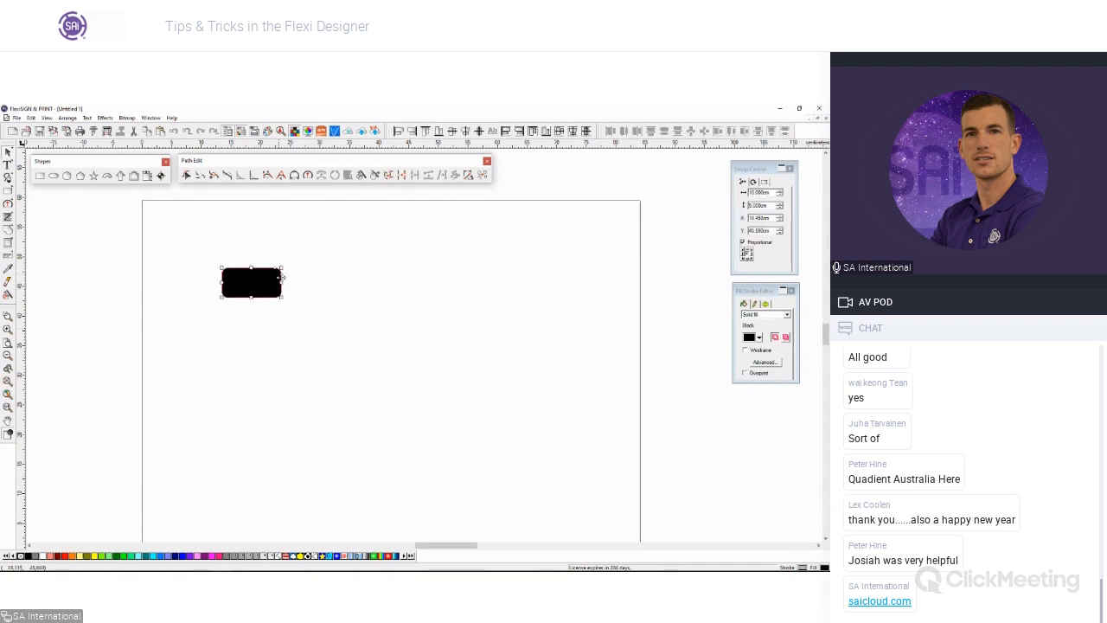
pyautogui.click(215, 320)
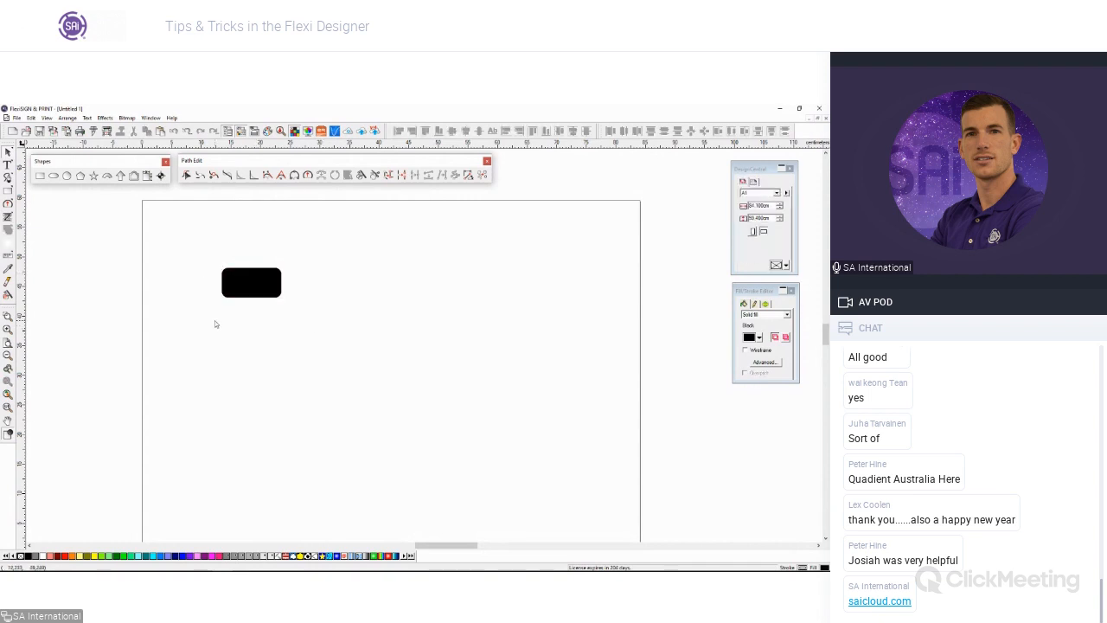
# Step: Set the Rectangle tool to 5 cm width, 5 cm height, Rounded corners with a 2 cm radius, and a red fill
pyautogui.click(41, 177)
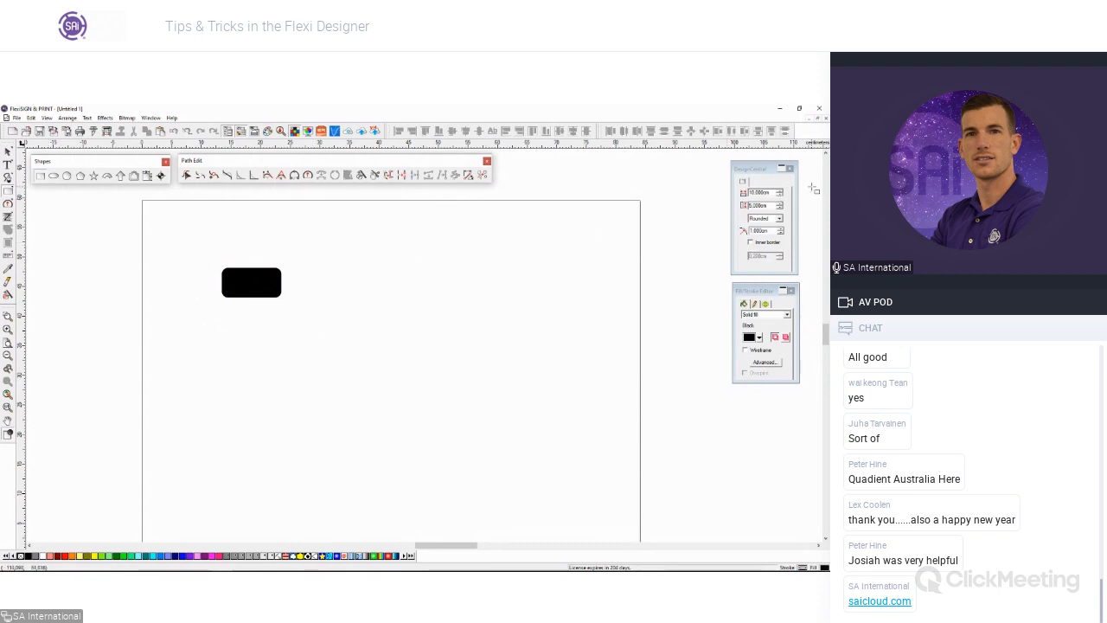
pyautogui.click(775, 193)
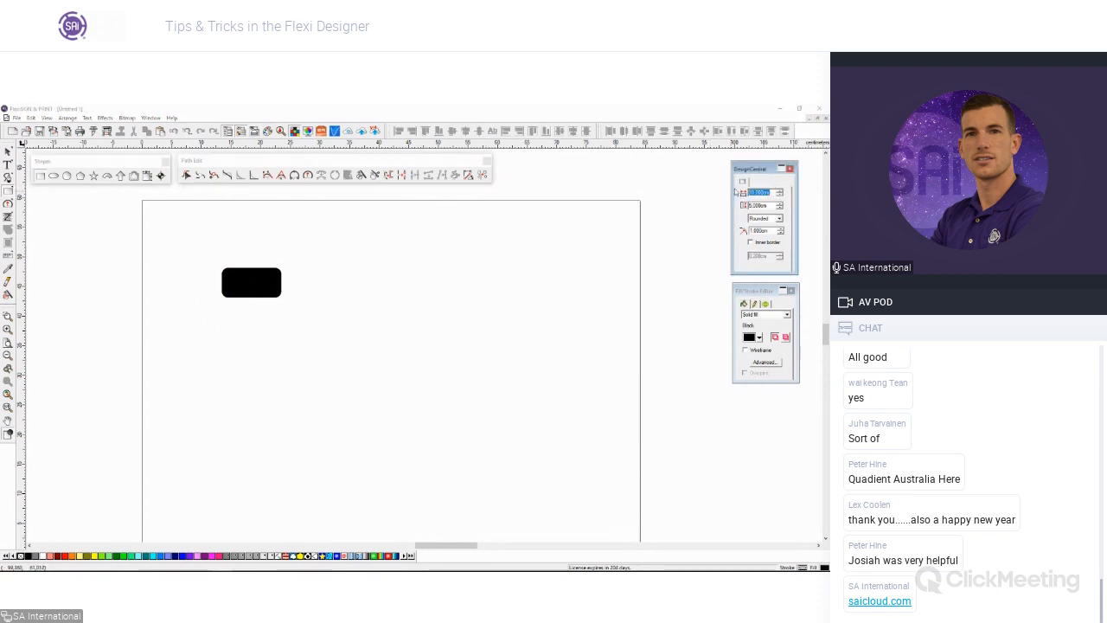
pyautogui.write('5')
pyautogui.press('Tab')
pyautogui.press('Tab')
pyautogui.moveTo(775, 229); pyautogui.dragTo(694, 226)
pyautogui.write('2')
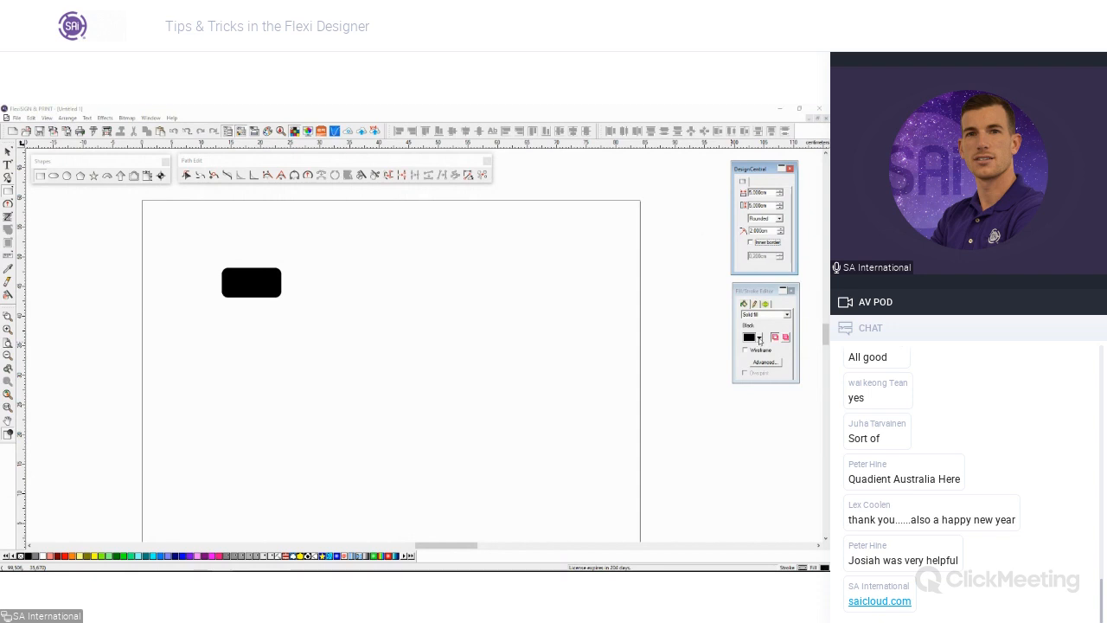
pyautogui.click(758, 338)
pyautogui.click(723, 392)
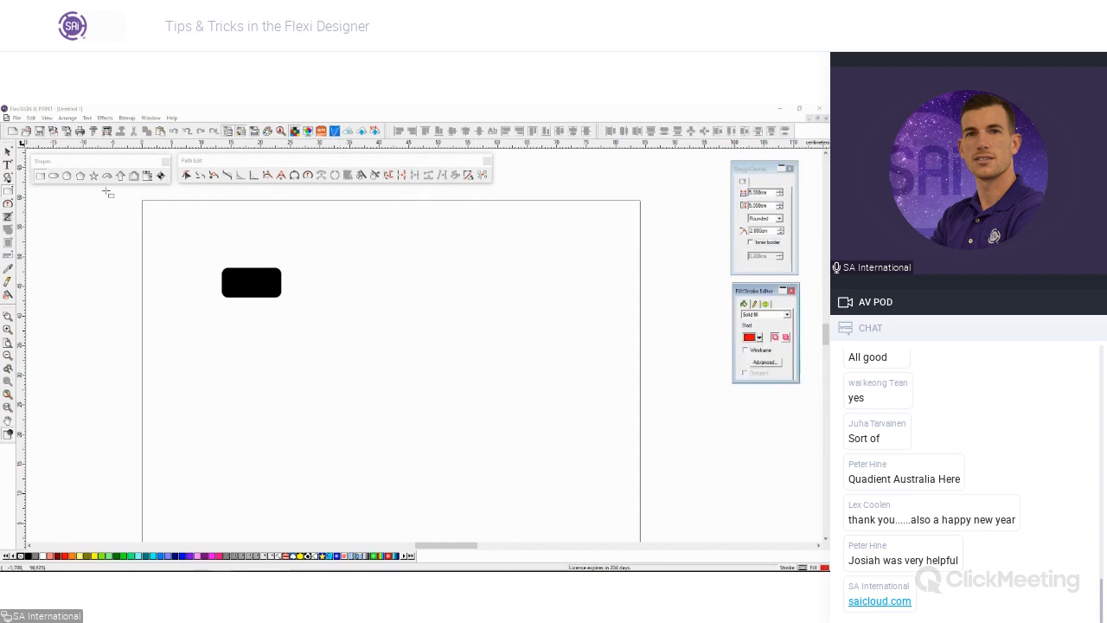
# Step: Place six red 5 cm rounded squares across the page using the Rectangle tool's stored settings
pyautogui.click(7, 151)
pyautogui.click(40, 176)
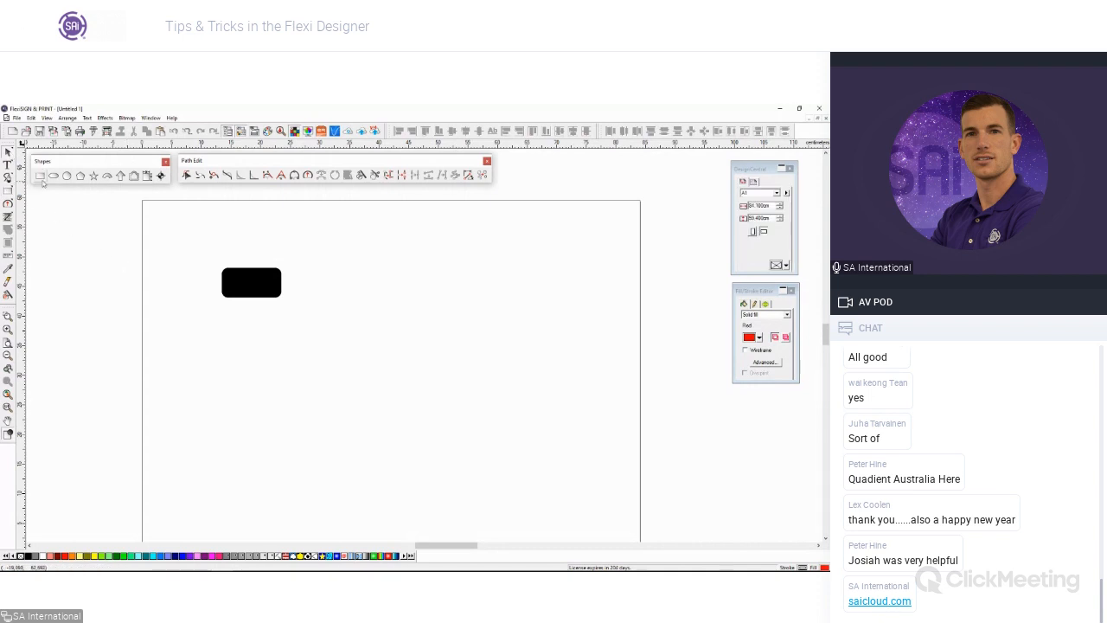
pyautogui.click(389, 290)
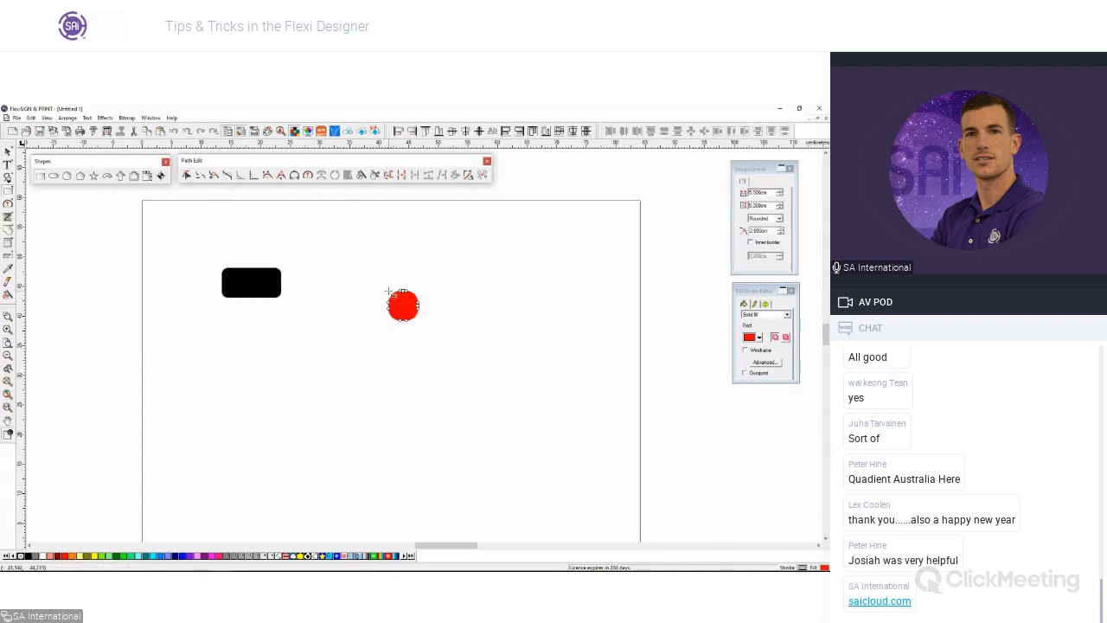
pyautogui.click(283, 372)
pyautogui.click(401, 373)
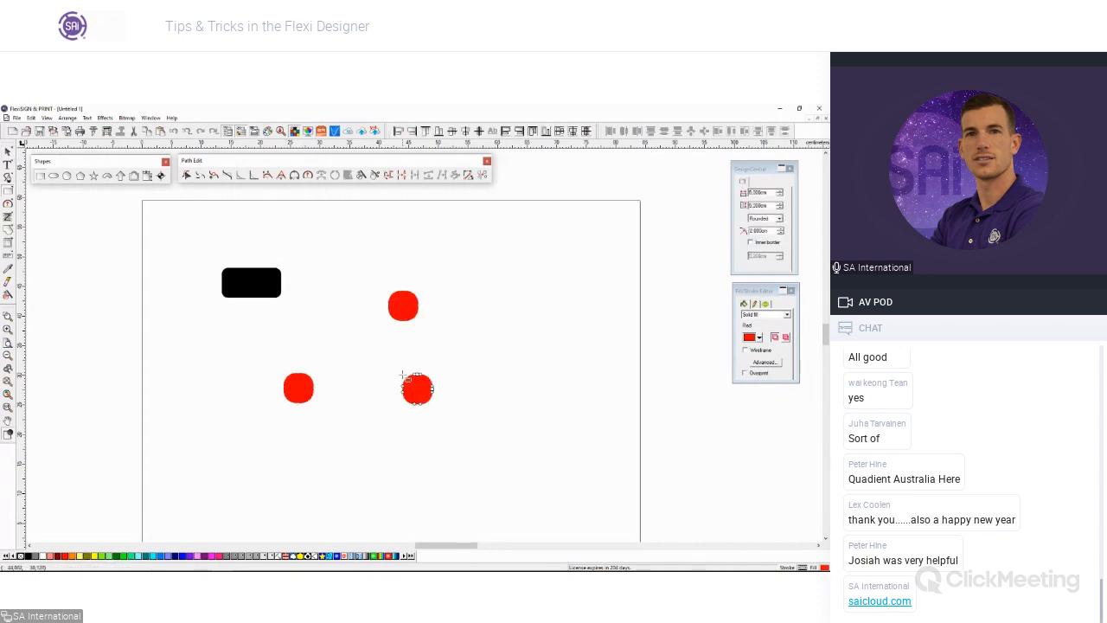
pyautogui.click(480, 286)
pyautogui.click(510, 351)
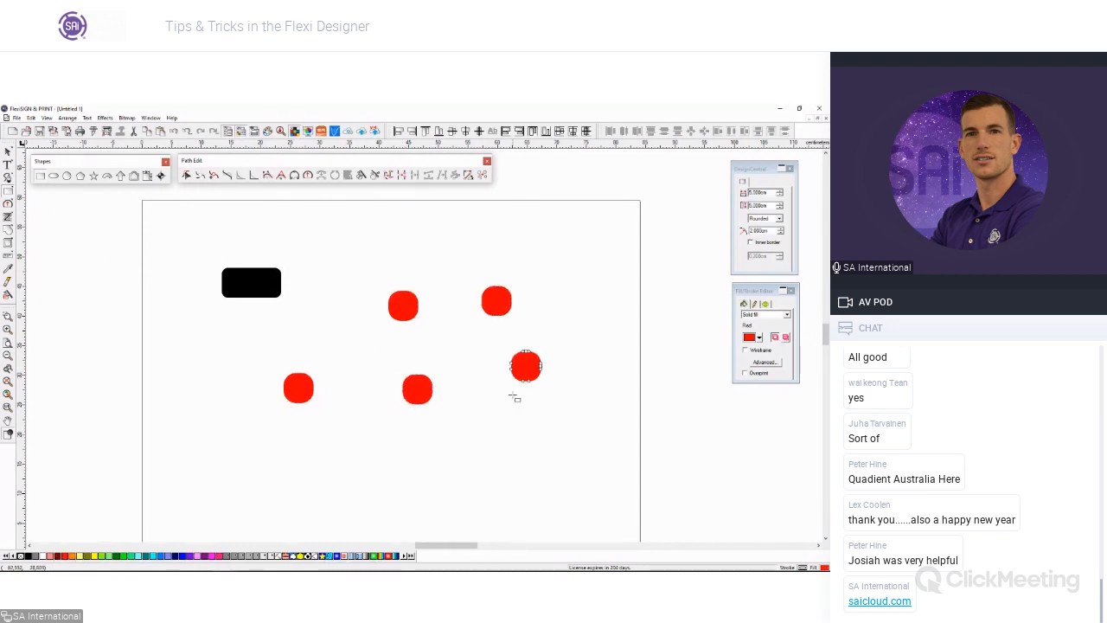
pyautogui.click(492, 420)
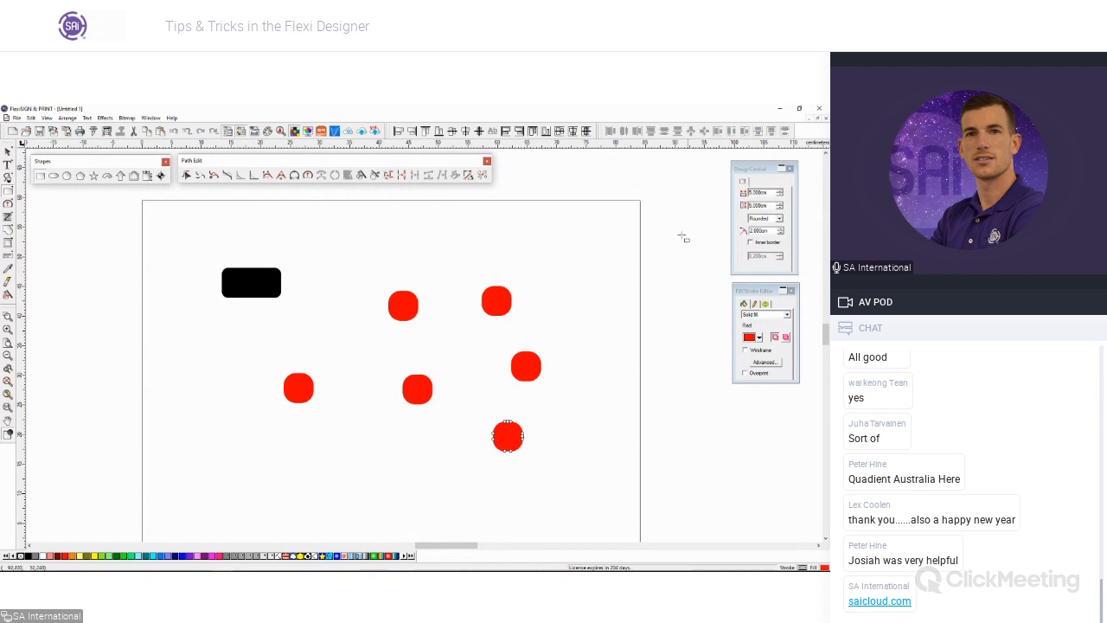
# Step: Delete all six red rounded squares, keeping the black rounded rectangle
pyautogui.click(8, 151)
pyautogui.click(305, 394)
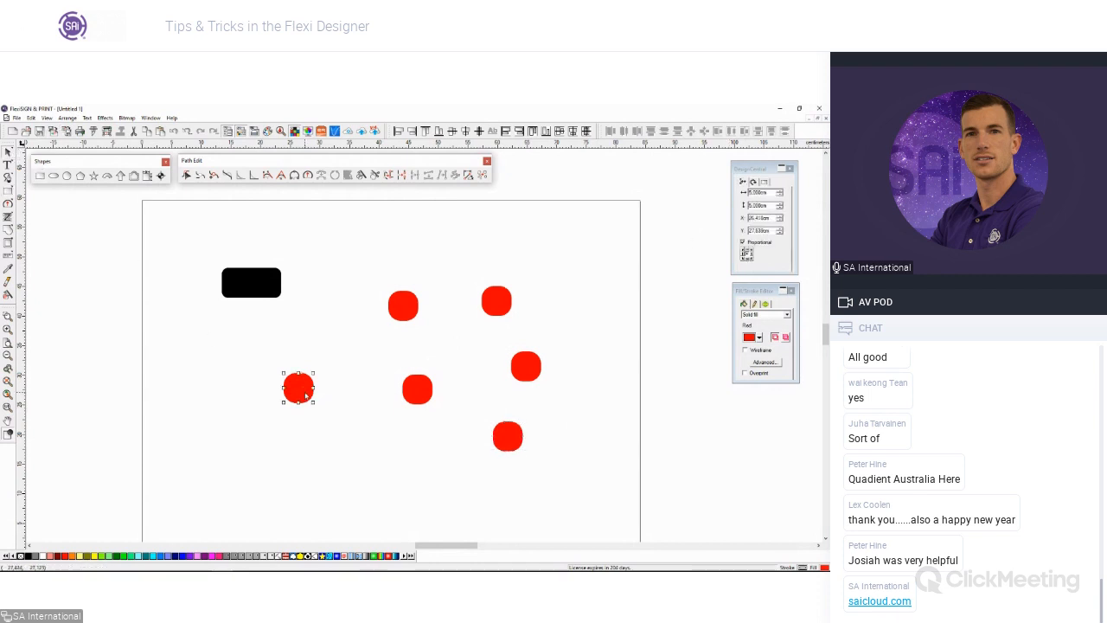
pyautogui.press('Delete')
pyautogui.press('Delete')
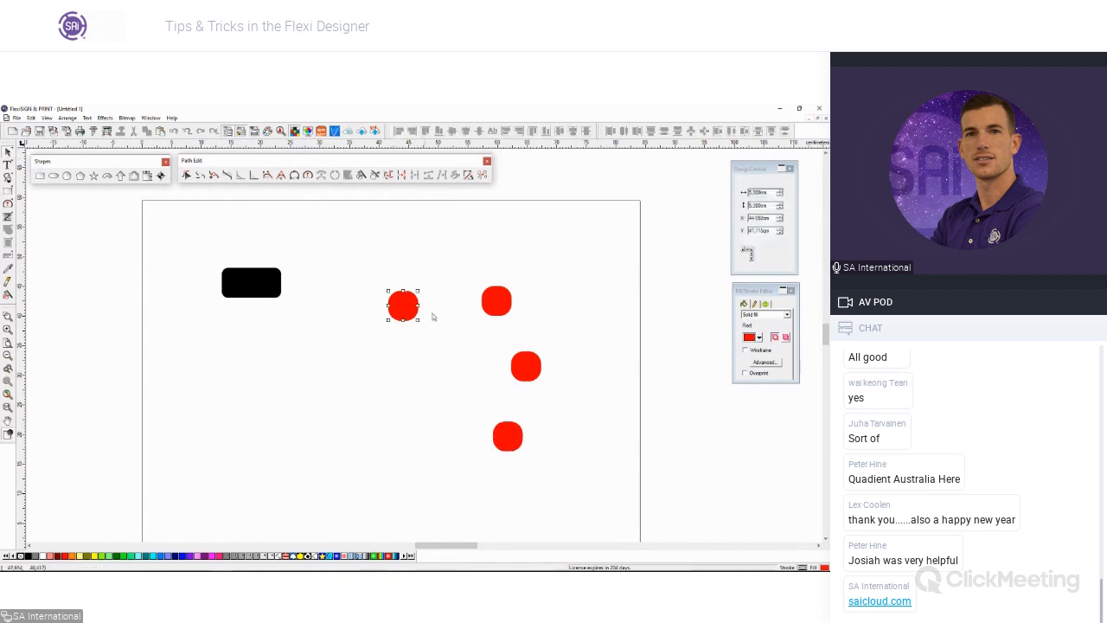
pyautogui.press('Delete')
pyautogui.press('Delete')
pyautogui.press('Delete')
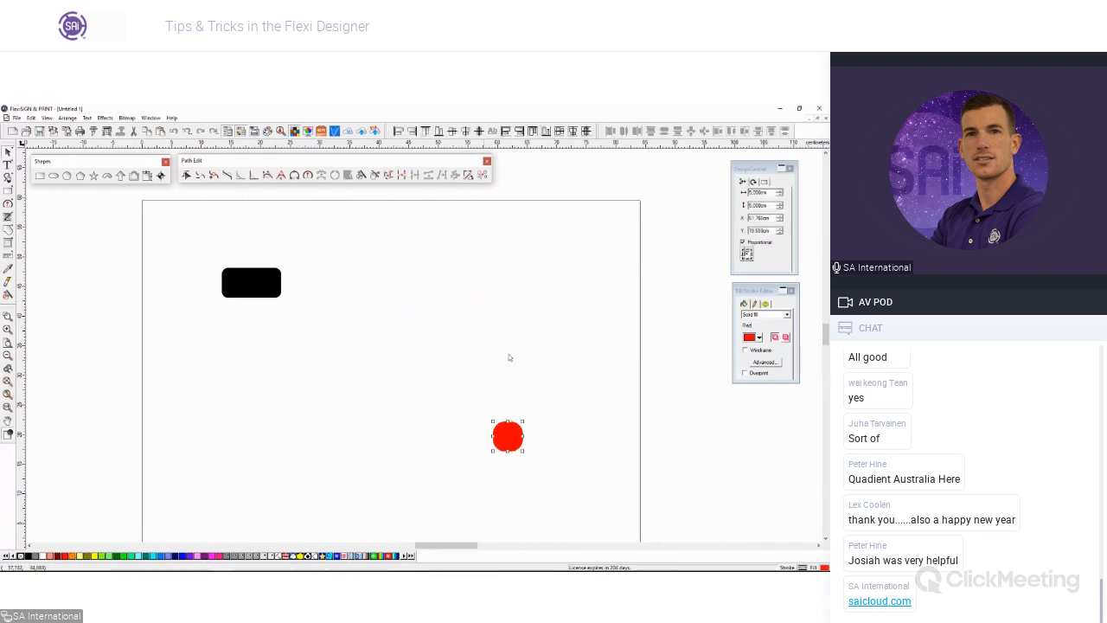
pyautogui.press('Delete')
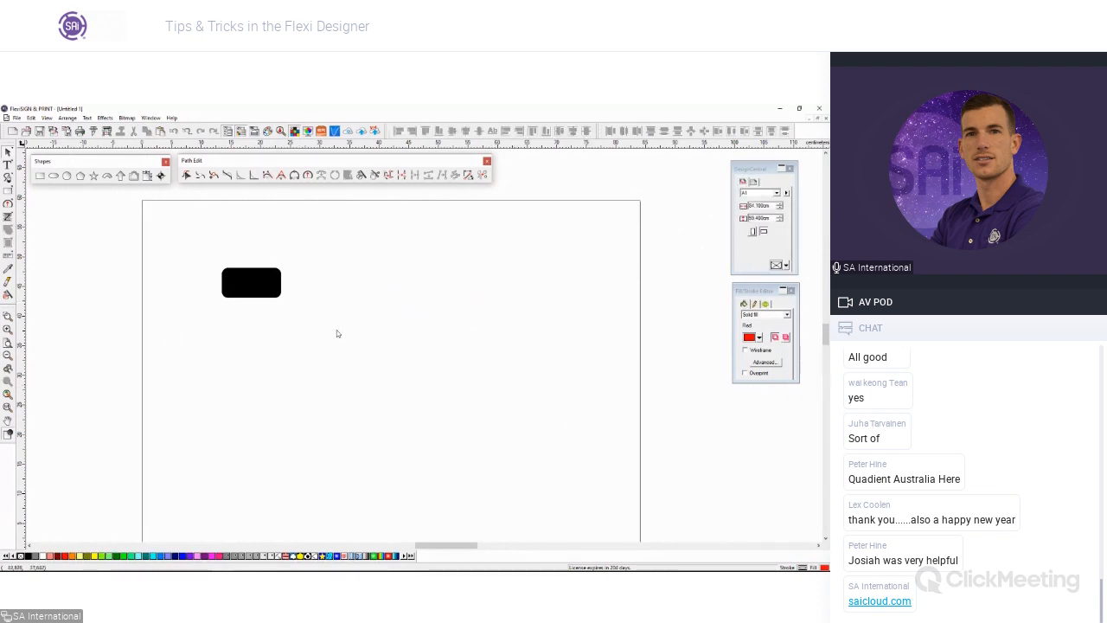
# Step: Set the Text tool's font to Arial Rounded and its text height to 3 cm with nothing selected
pyautogui.click(9, 165)
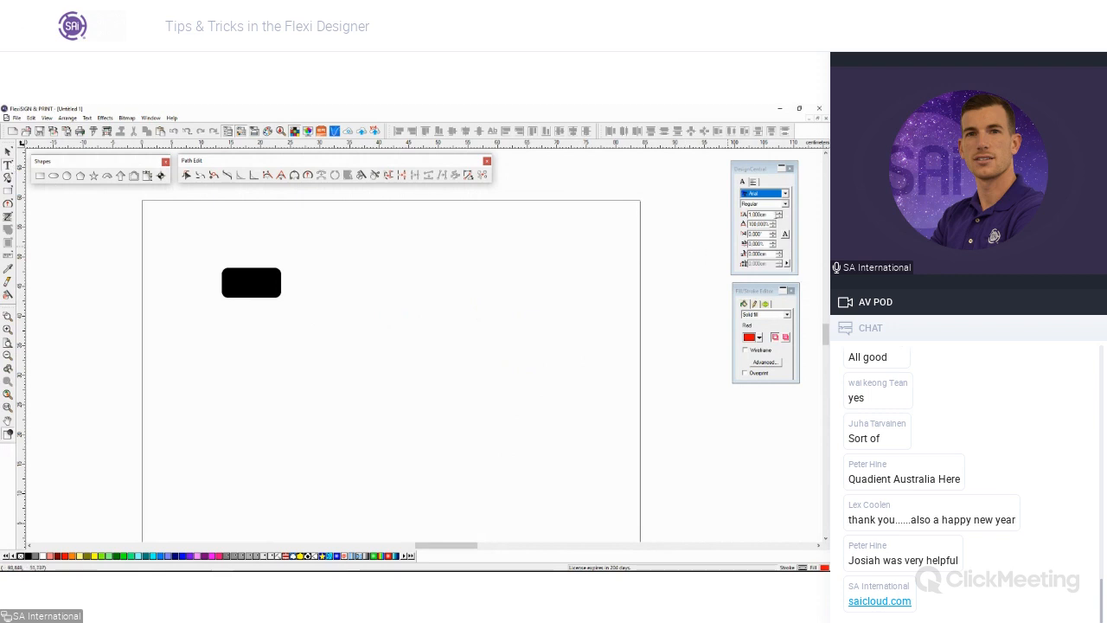
pyautogui.click(774, 194)
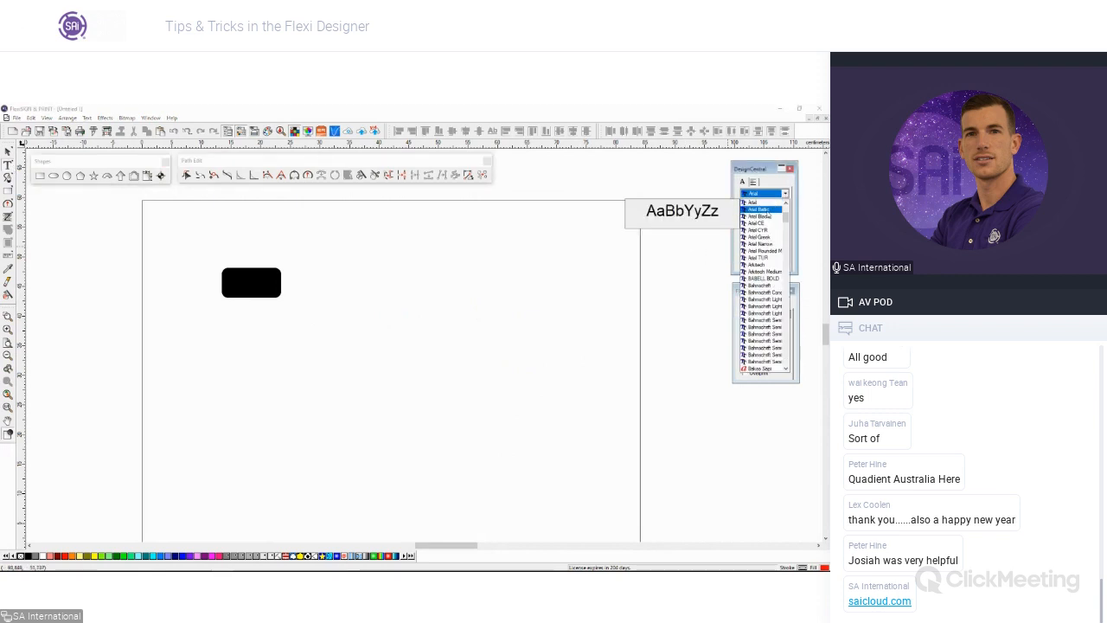
pyautogui.click(765, 250)
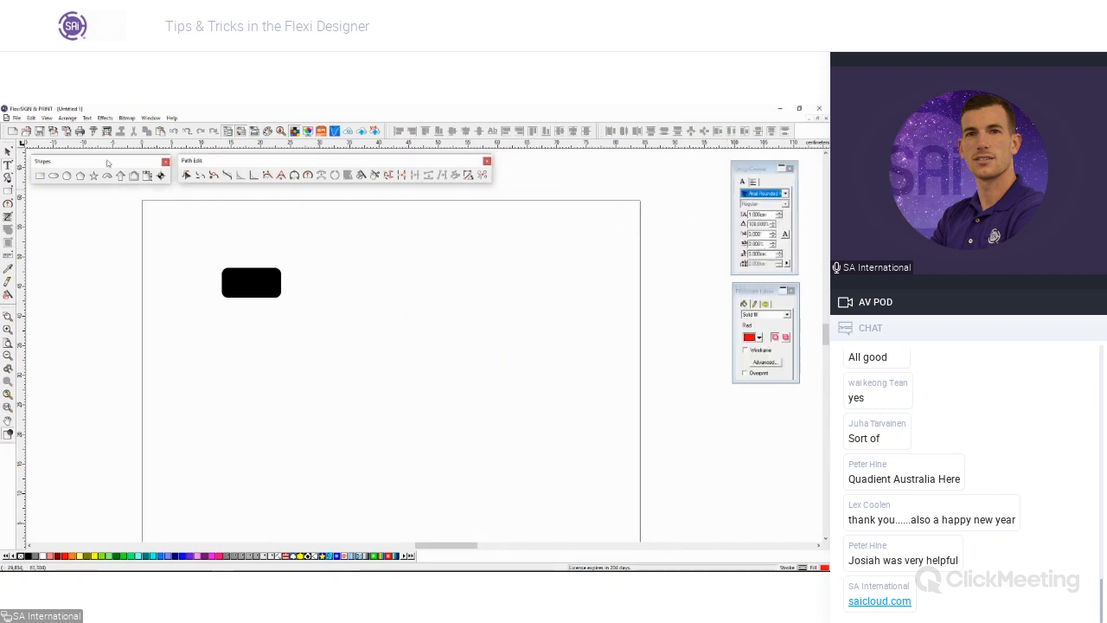
pyautogui.click(752, 215)
pyautogui.write('3')
pyautogui.press('Tab')
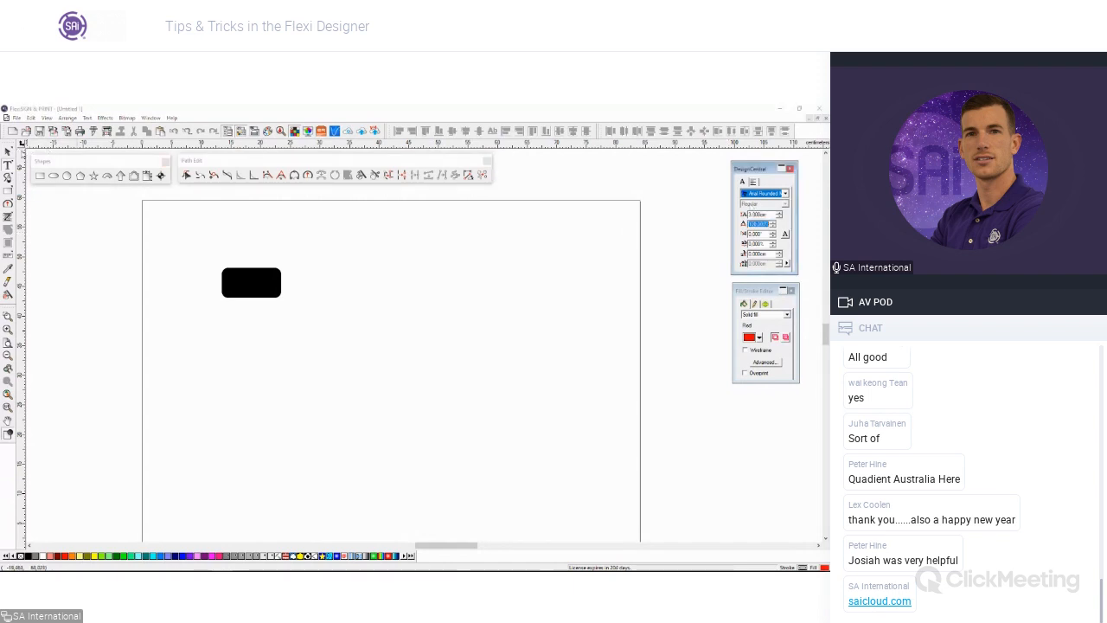
# Step: Add the red text TEST below the black rounded rectangle using the Text tool's stored settings
pyautogui.click(8, 151)
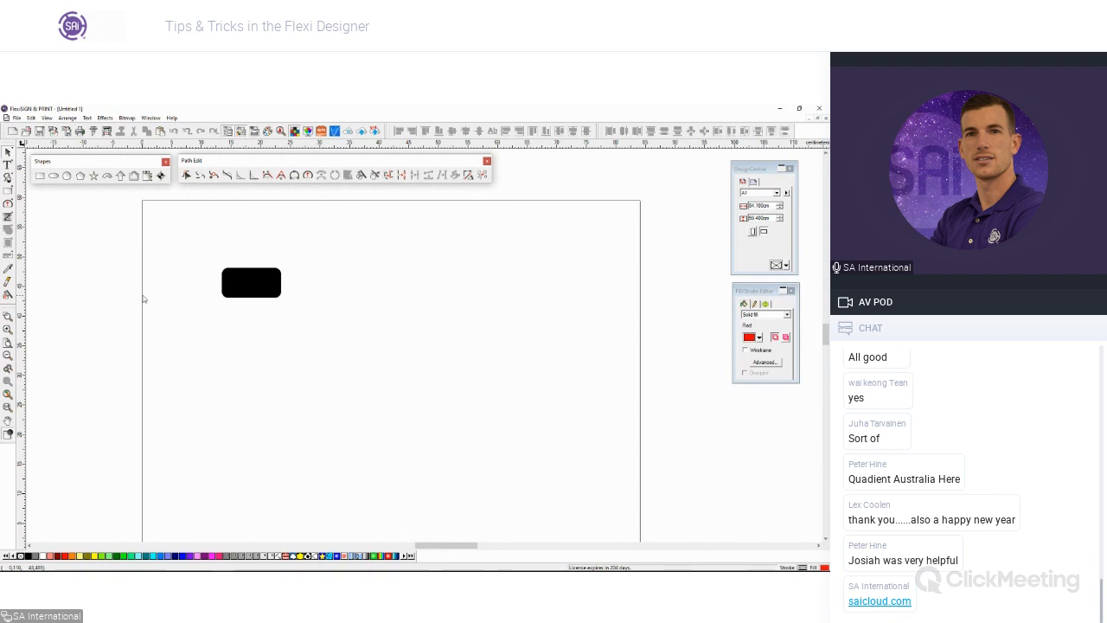
pyautogui.click(9, 165)
pyautogui.click(338, 351)
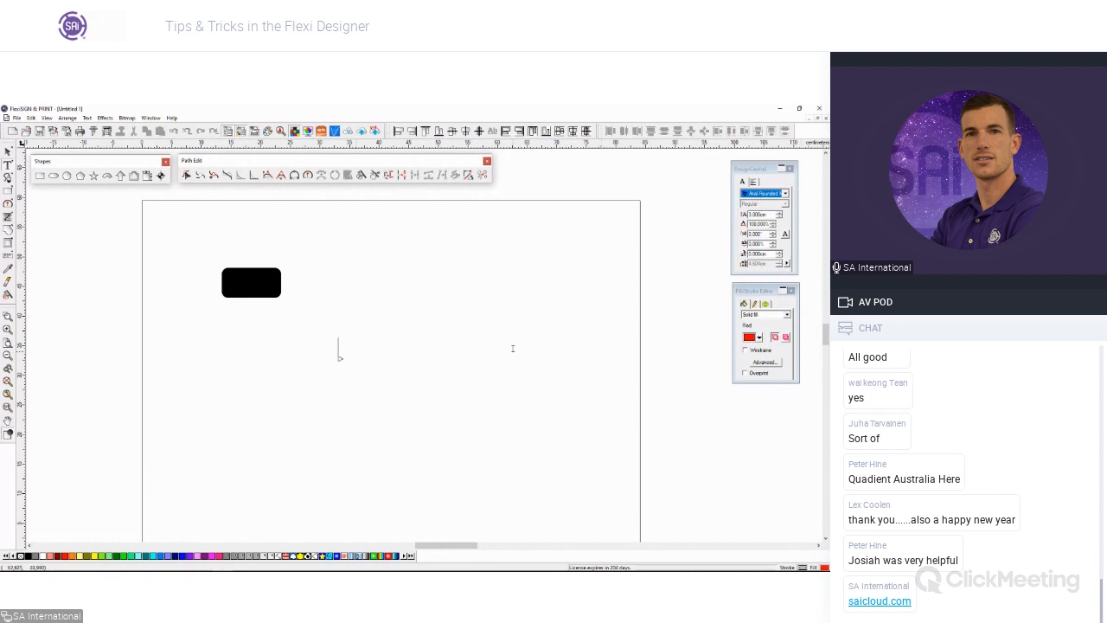
pyautogui.write('TEST')
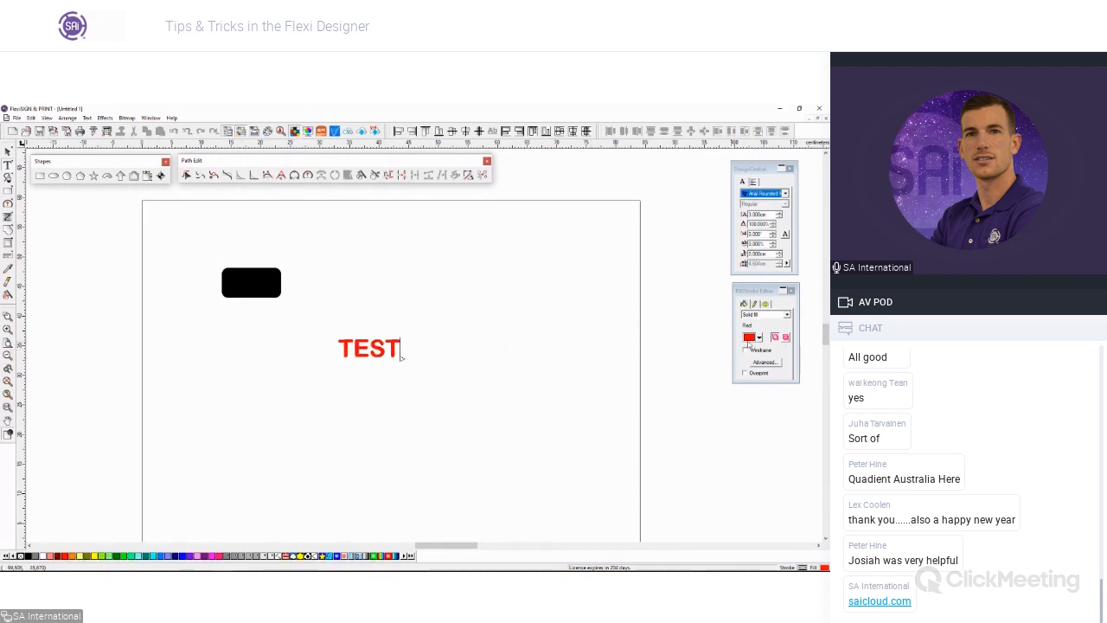
# Step: Delete the TEST text and check the Rectangle tool's stored settings in DesignCentral
pyautogui.click(8, 152)
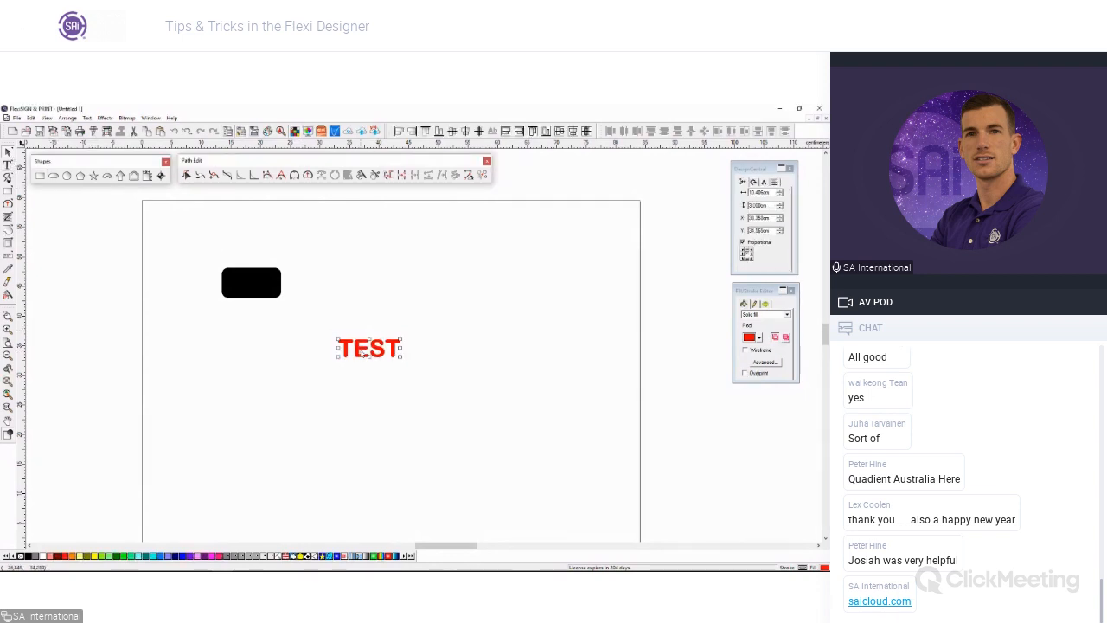
pyautogui.press('Delete')
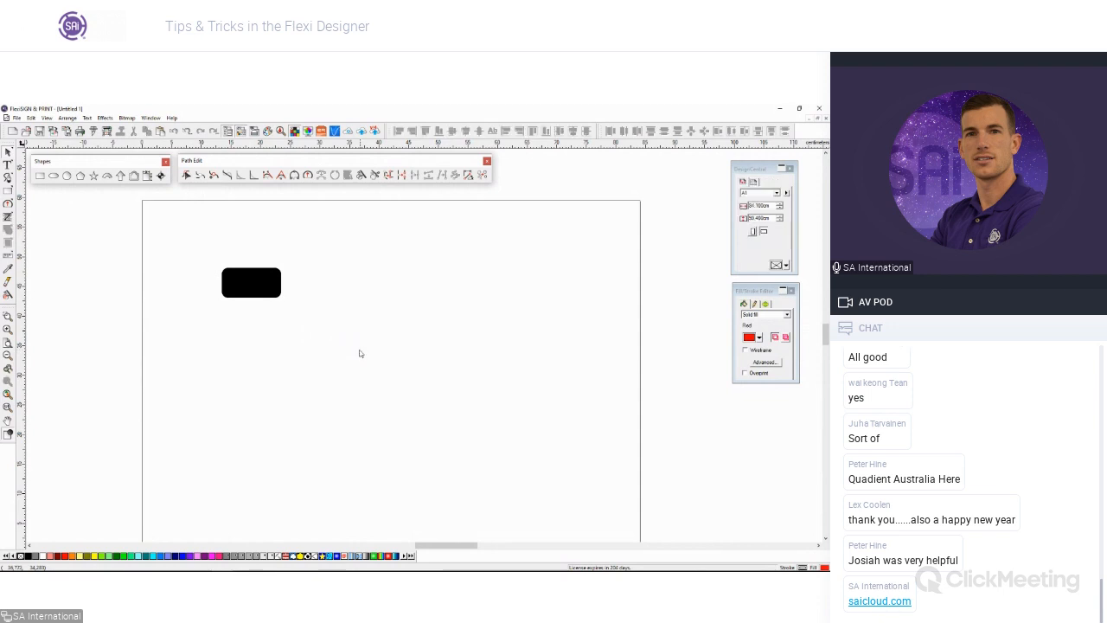
pyautogui.click(8, 191)
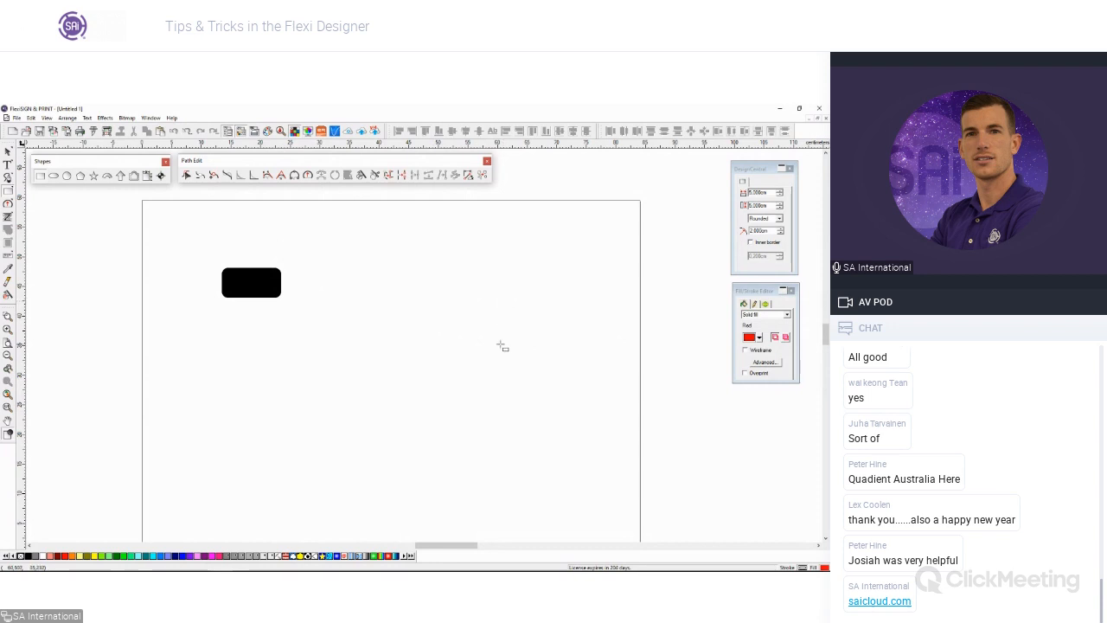
pyautogui.click(7, 152)
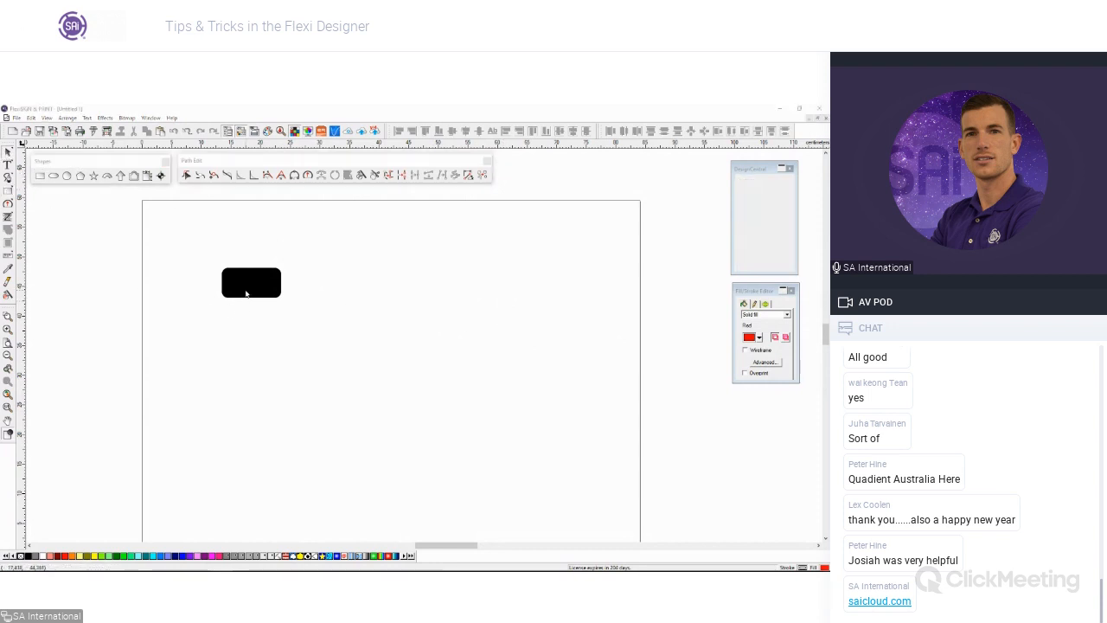
# Step: Move the black rounded rectangle slightly down and to the right, selecting and deselecting it along the way
pyautogui.click(254, 282)
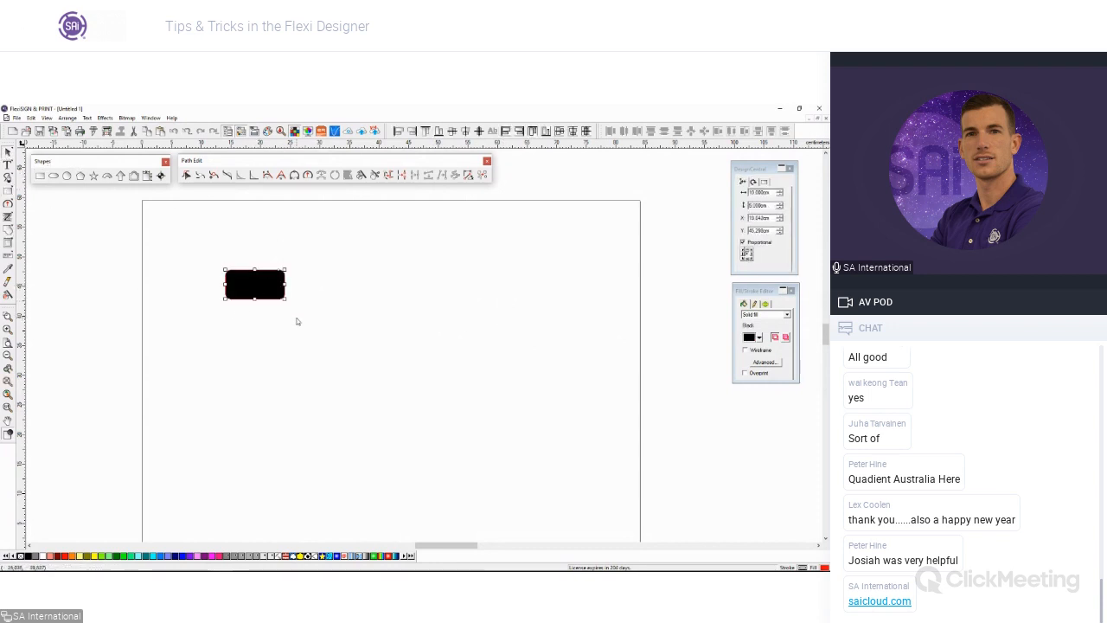
pyautogui.click(297, 321)
pyautogui.click(278, 296)
pyautogui.click(303, 333)
pyautogui.click(278, 295)
pyautogui.moveTo(271, 284); pyautogui.dragTo(328, 326)
# Step: Reduce the black rectangle's corner radius to about 0.78 cm using the Corner Radius control point on the shape
pyautogui.scroll(1, 219, 292)
pyautogui.scroll(1, 220, 295)
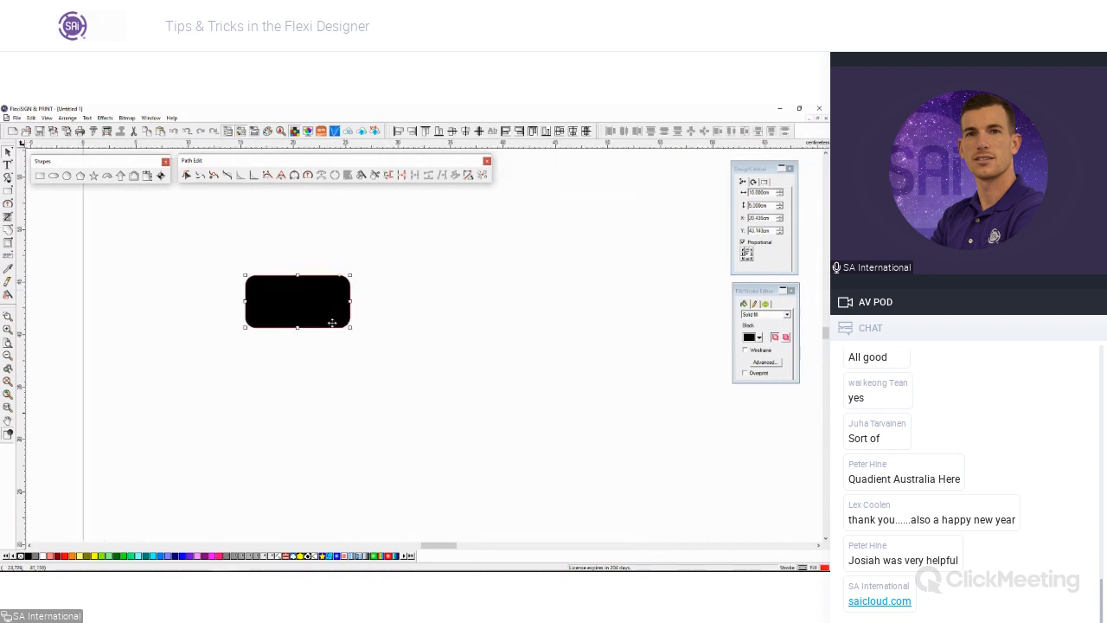
pyautogui.scroll(1, 315, 293)
pyautogui.scroll(1, 315, 294)
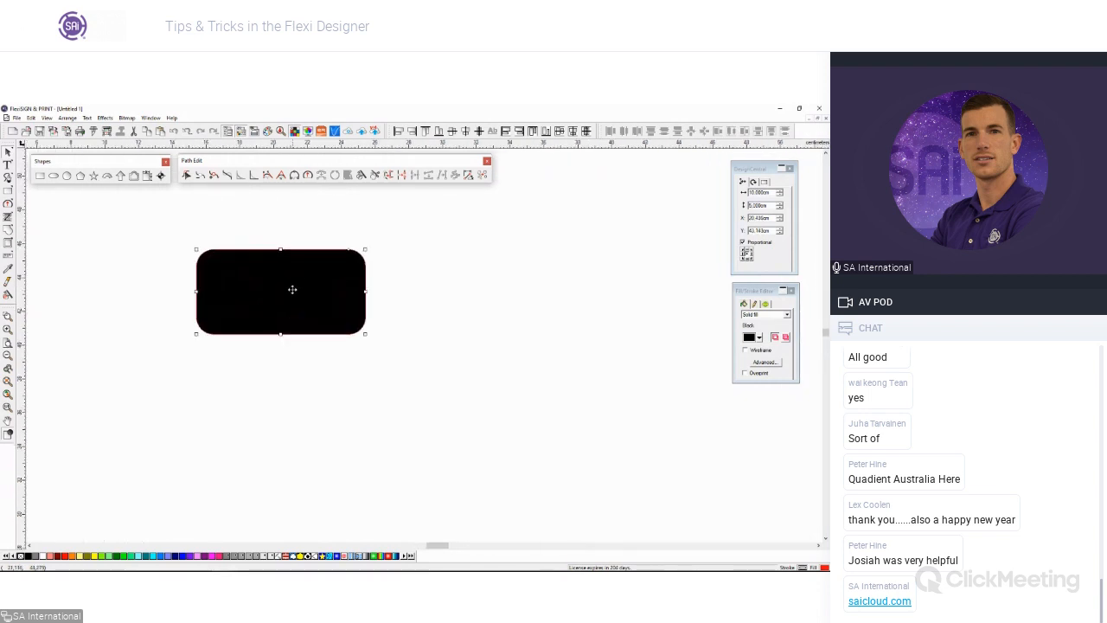
pyautogui.click(765, 183)
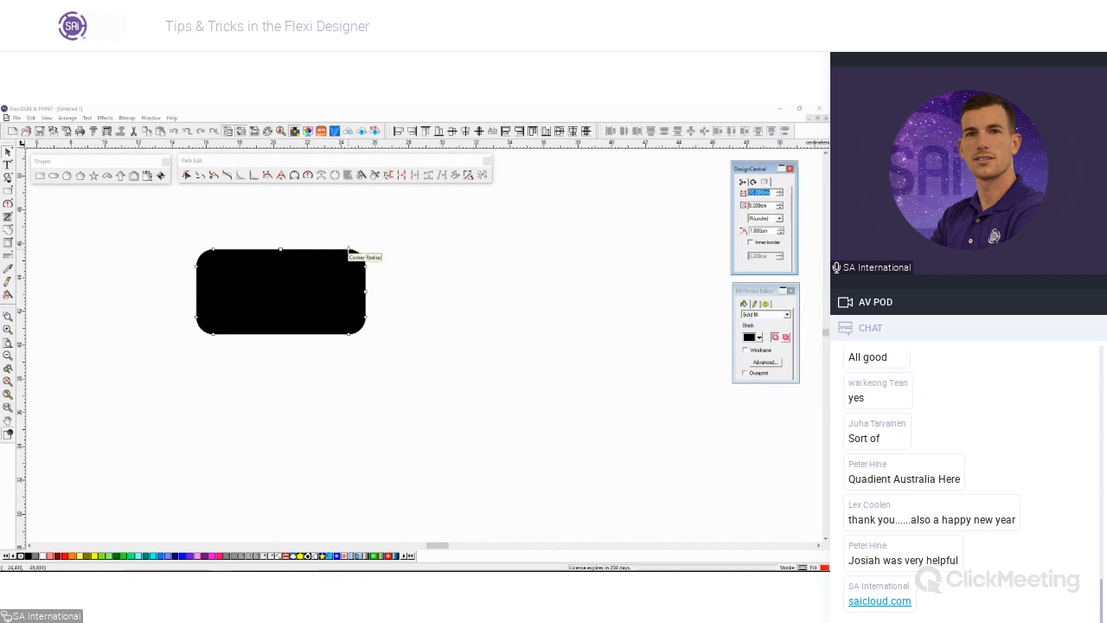
pyautogui.scroll(3, 348, 250)
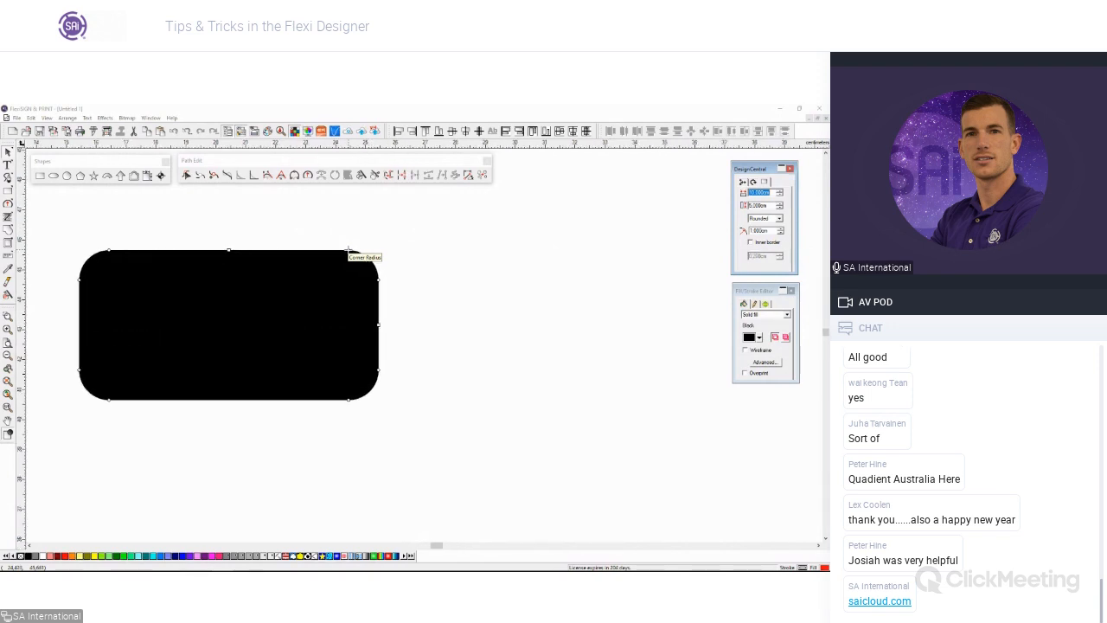
pyautogui.moveTo(348, 250)
pyautogui.mouseDown()
pyautogui.moveTo(307, 251)
pyautogui.moveTo(371, 251)
pyautogui.moveTo(354, 251)
pyautogui.mouseUp()
# Step: Move the black rounded rectangle further down and to the right, deselect it, and select it again
pyautogui.scroll(-6, 176, 223)
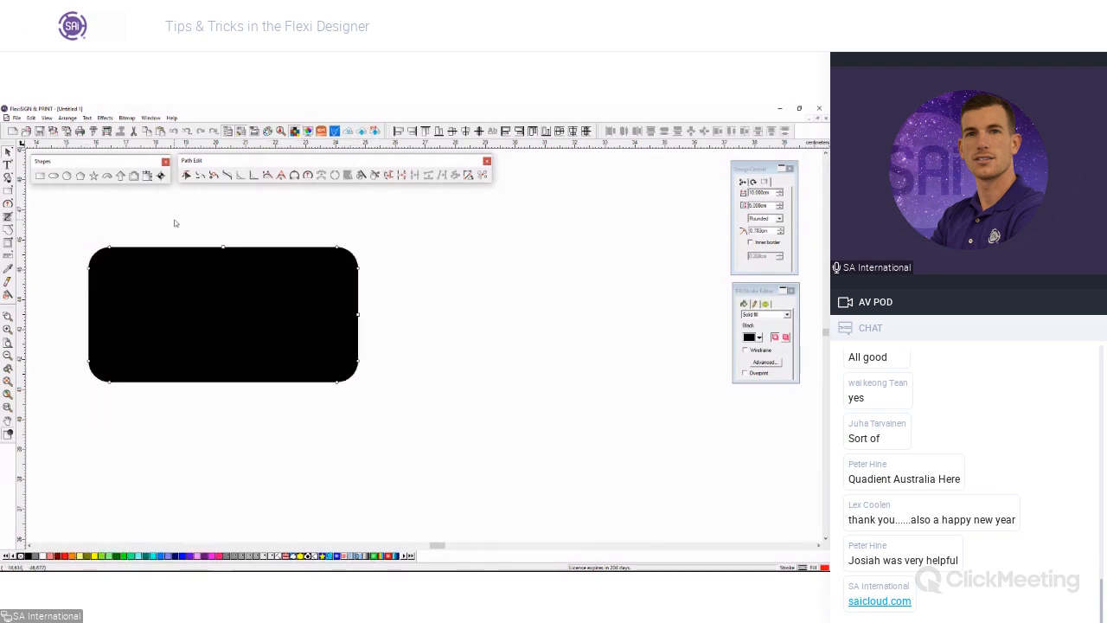
pyautogui.moveTo(190, 267); pyautogui.dragTo(237, 312)
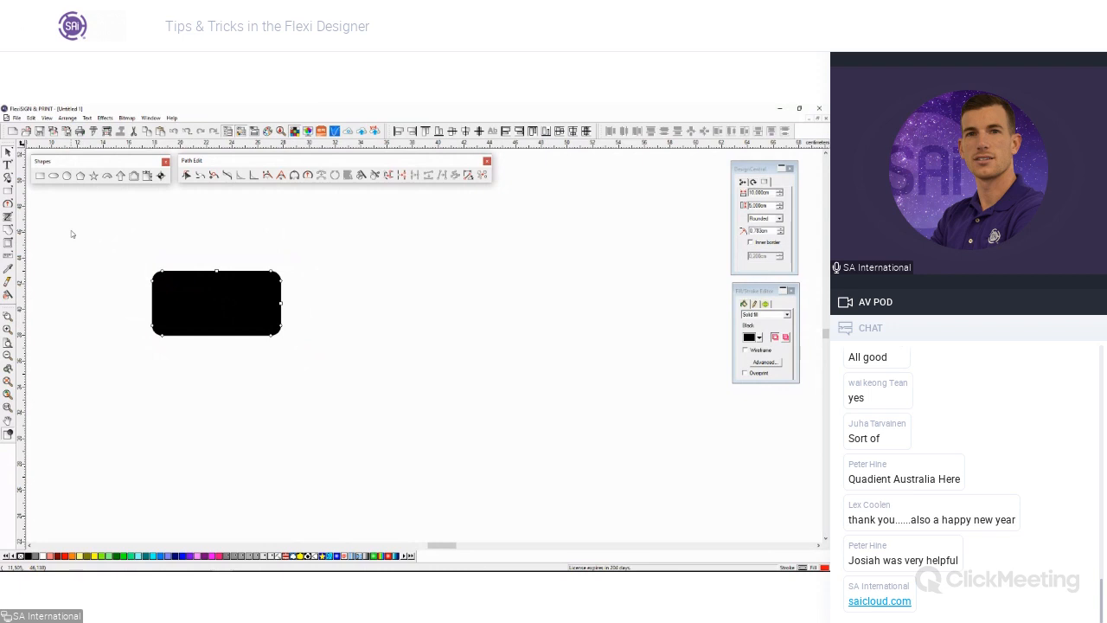
pyautogui.click(89, 246)
pyautogui.click(283, 319)
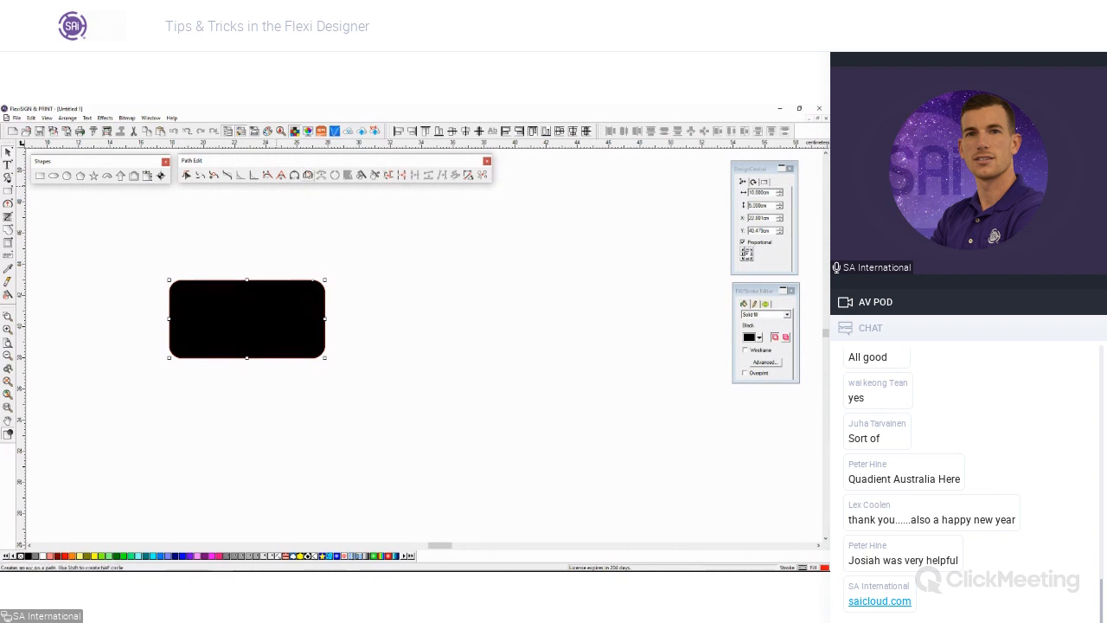
# Step: Try the Path Edit arc tool on the top edge of the black rounded rectangle
pyautogui.click(308, 176)
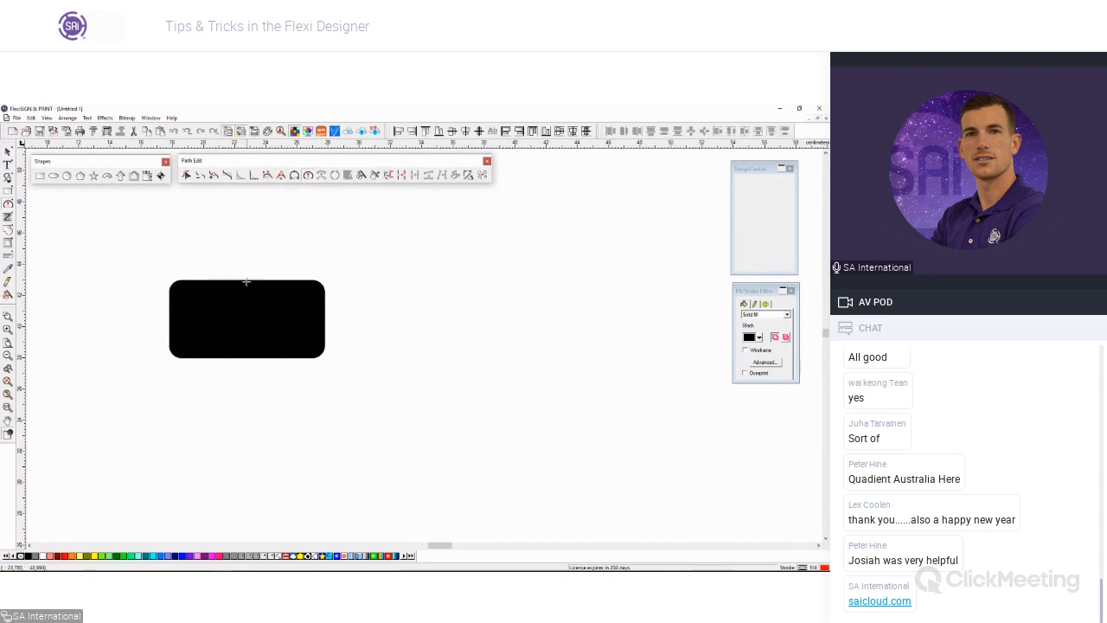
pyautogui.click(8, 152)
# Step: Select the black rounded rectangle and convert it to outlines
pyautogui.click(262, 316)
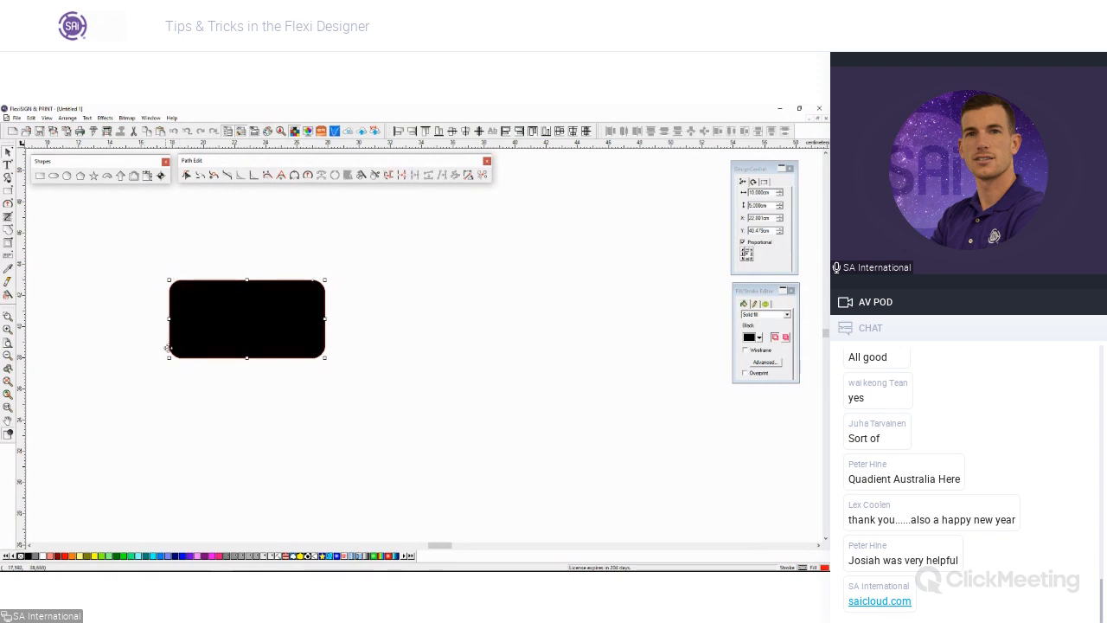
pyautogui.click(73, 119)
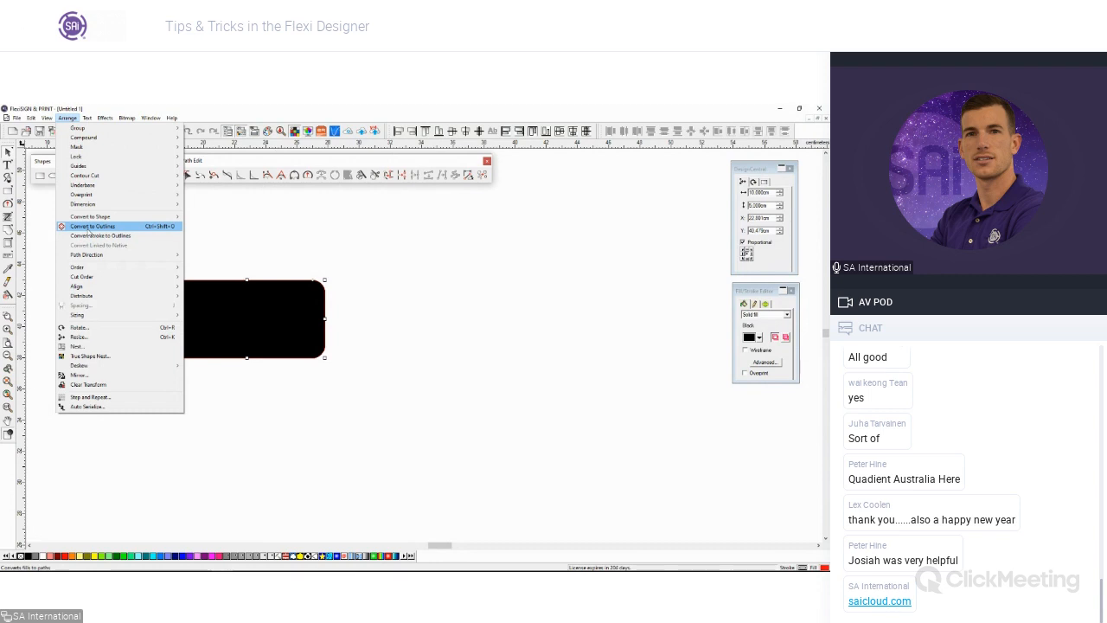
pyautogui.click(90, 227)
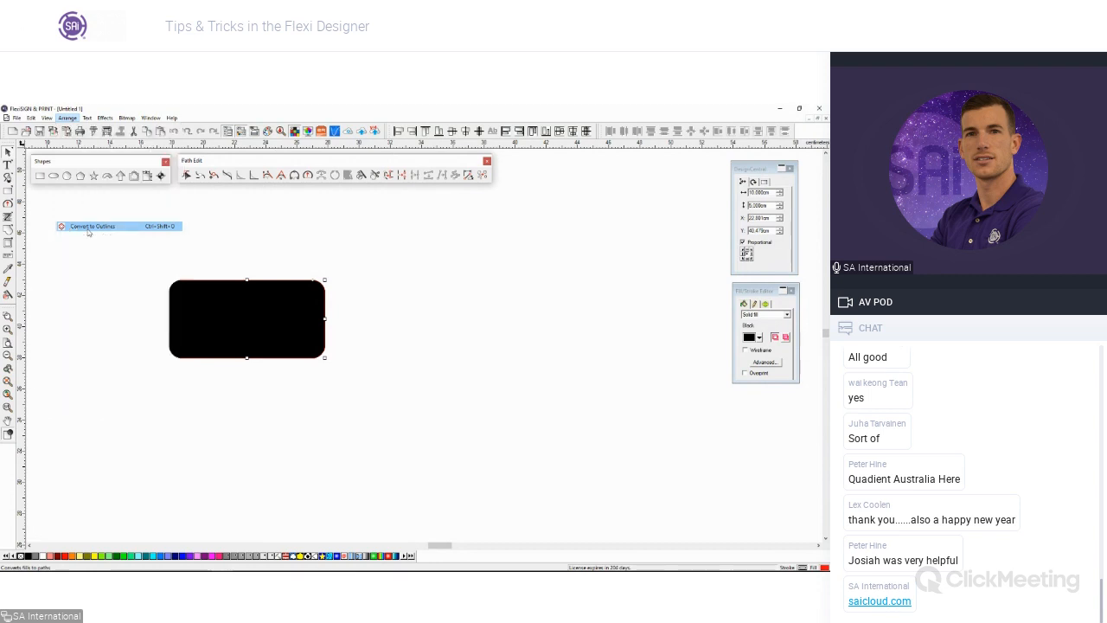
# Step: Bow the black shape's top and bottom edges outward with the Path Edit arc tool
pyautogui.click(310, 175)
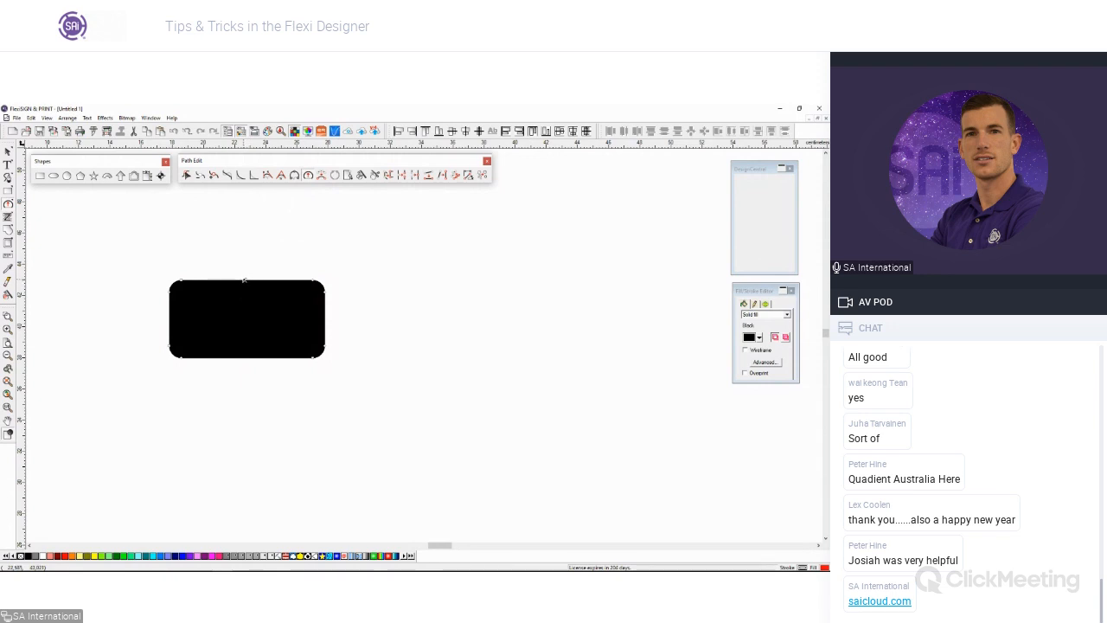
pyautogui.moveTo(243, 279); pyautogui.dragTo(241, 270)
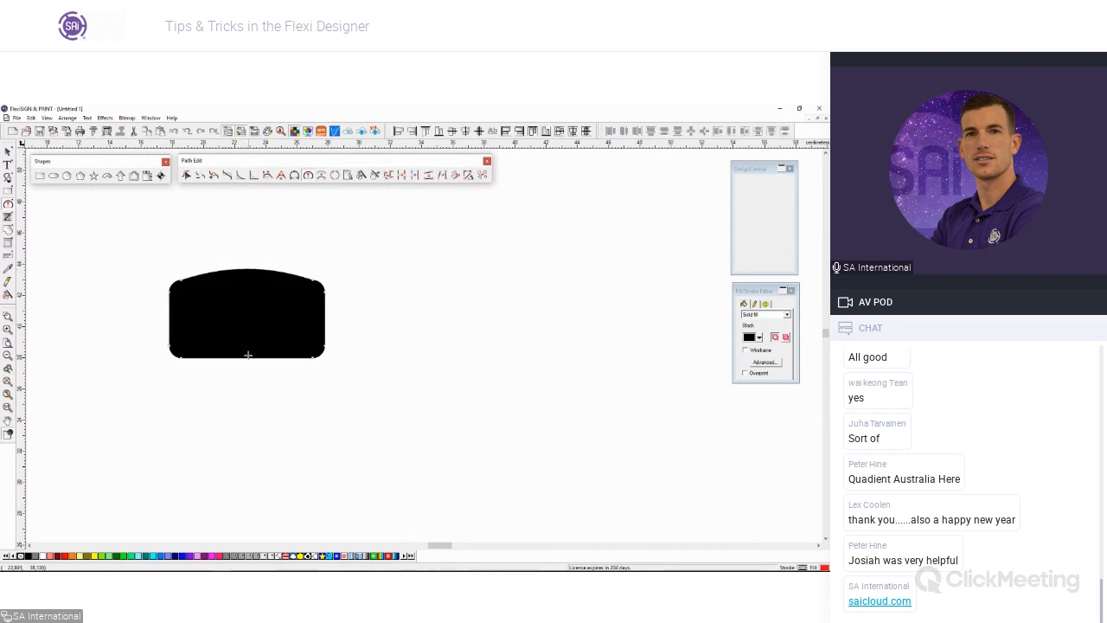
pyautogui.moveTo(247, 357); pyautogui.dragTo(247, 368)
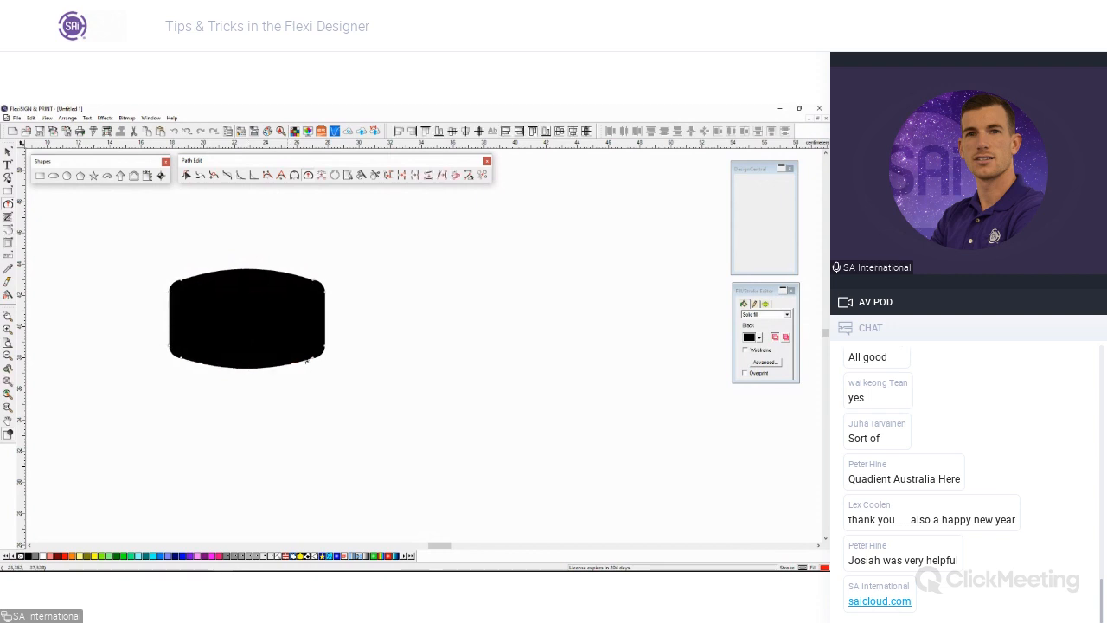
pyautogui.click(8, 153)
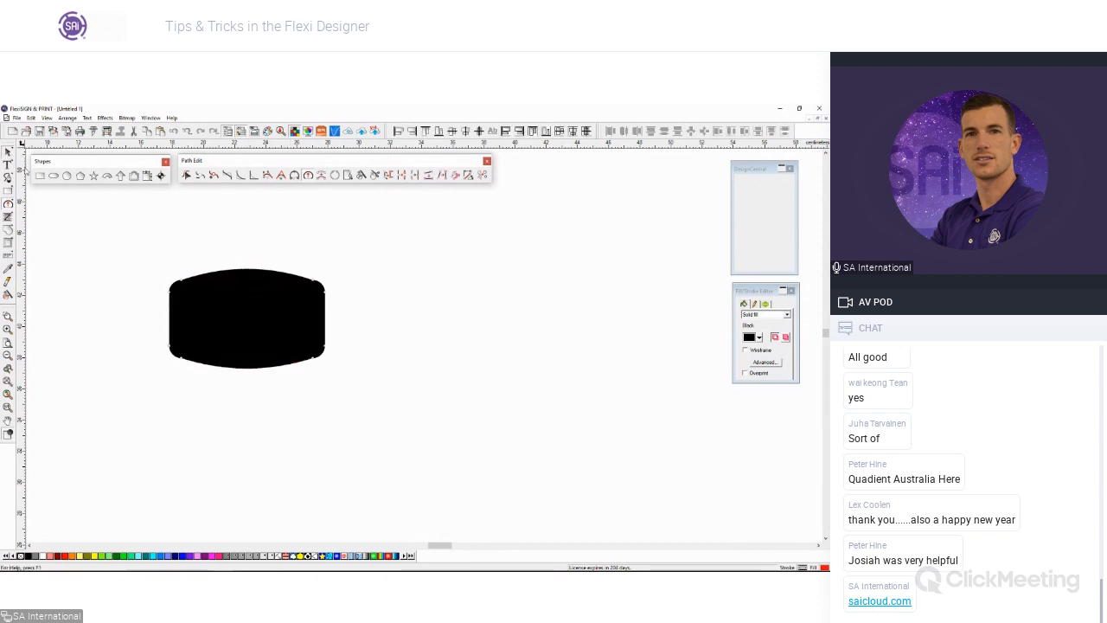
# Step: Move the bowed black shape down and to the right, and deselect it
pyautogui.click(118, 266)
pyautogui.scroll(-1, 118, 265)
pyautogui.scroll(-1, 117, 266)
pyautogui.moveTo(215, 336); pyautogui.dragTo(266, 373)
pyautogui.click(171, 338)
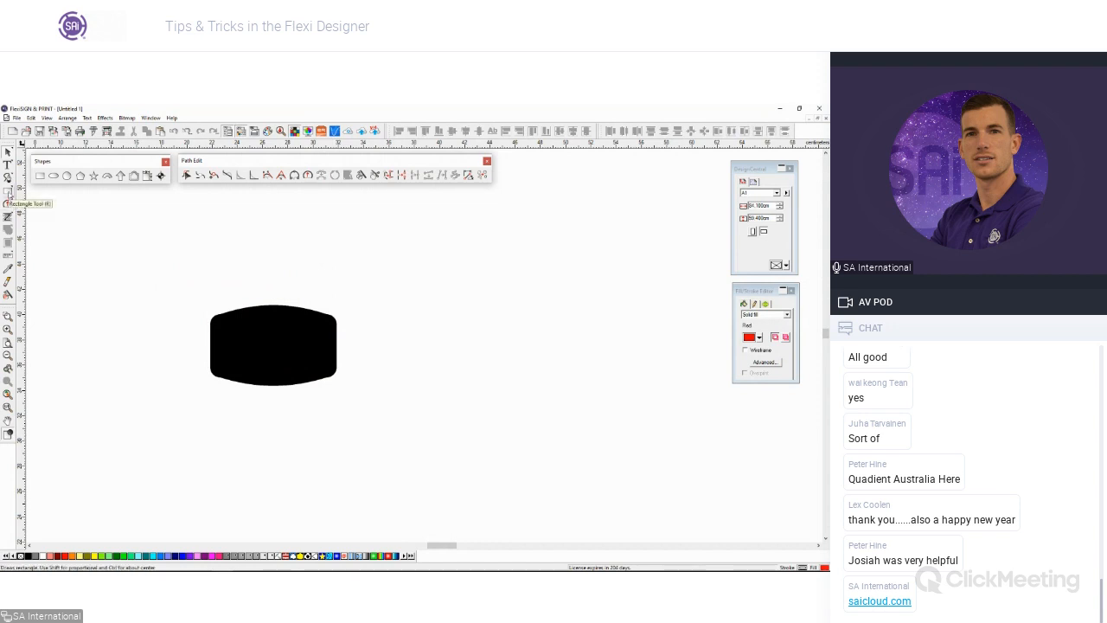
# Step: Draw a red circle about 3.43 cm across overlapping the left edge of the black shape
pyautogui.click(8, 194)
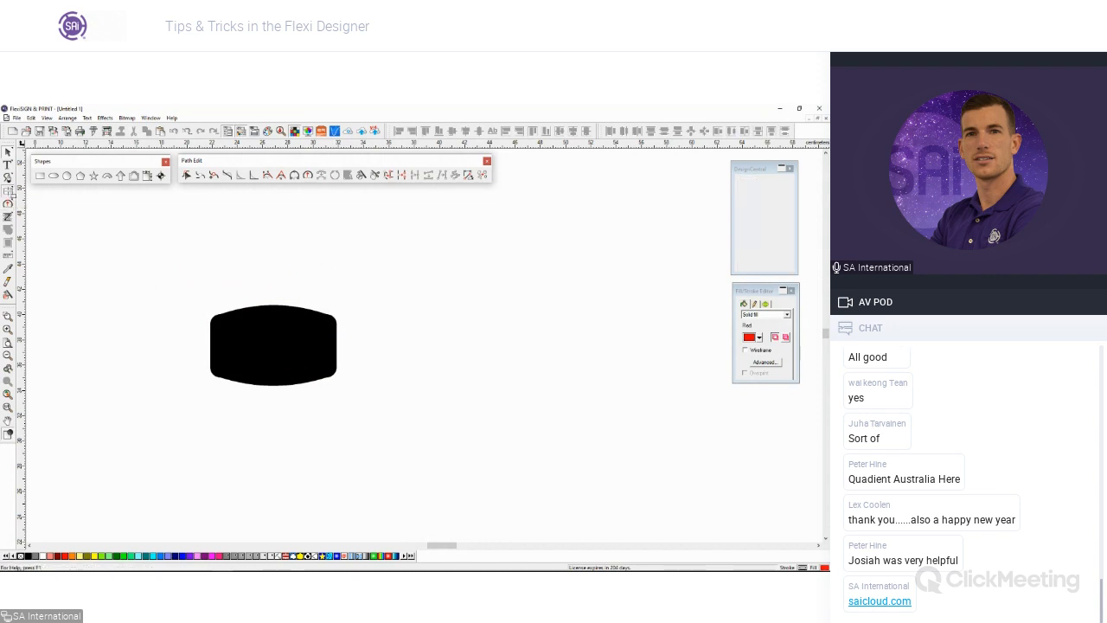
pyautogui.click(54, 176)
pyautogui.moveTo(132, 283); pyautogui.dragTo(199, 347)
pyautogui.scroll(3, 210, 351)
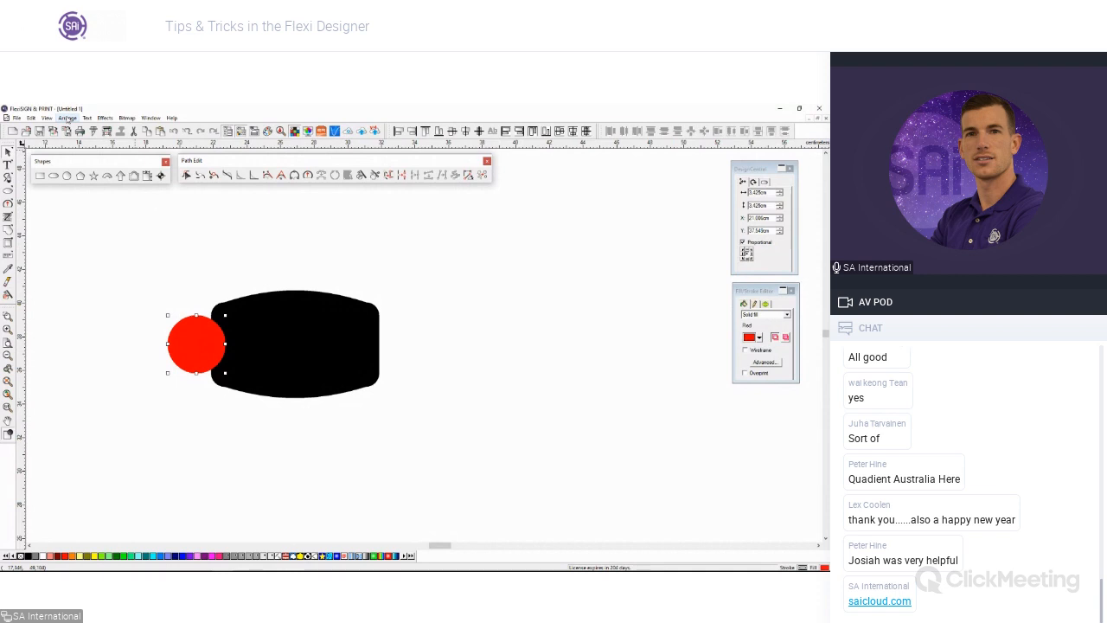
# Step: Apply a black outline effect of about 0.159 cm to the red circle without keeping the original
pyautogui.click(105, 118)
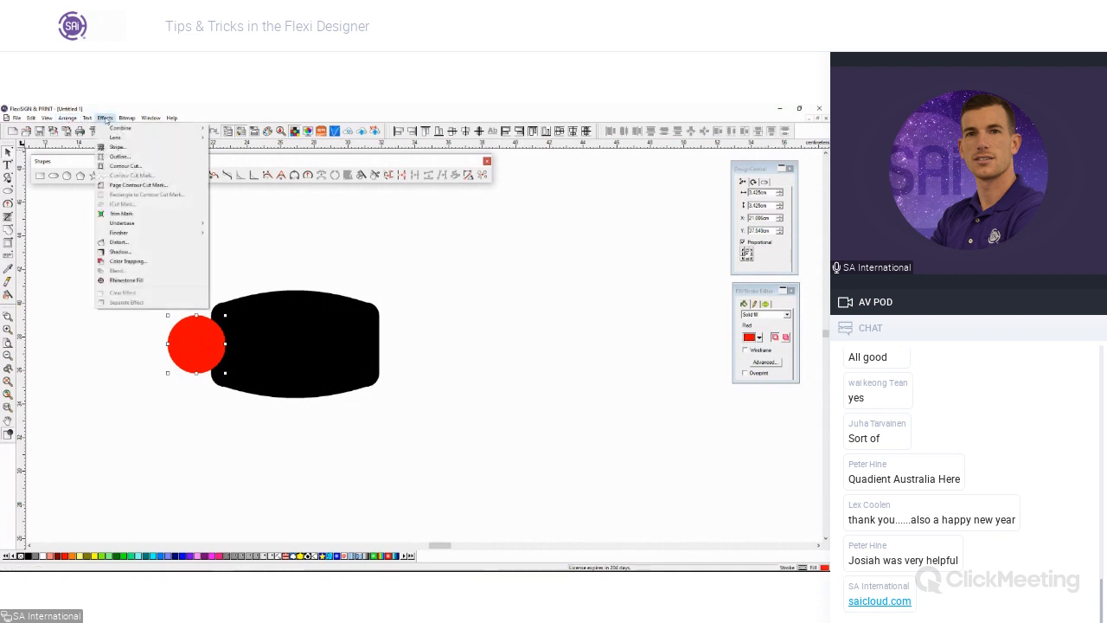
pyautogui.click(120, 156)
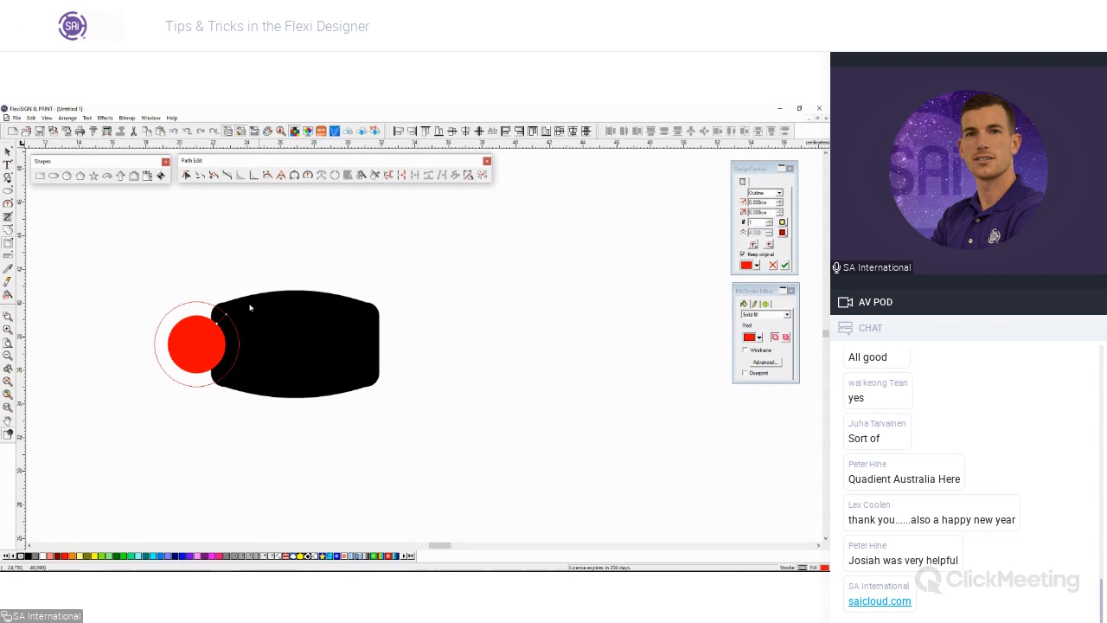
pyautogui.moveTo(225, 314); pyautogui.dragTo(218, 322)
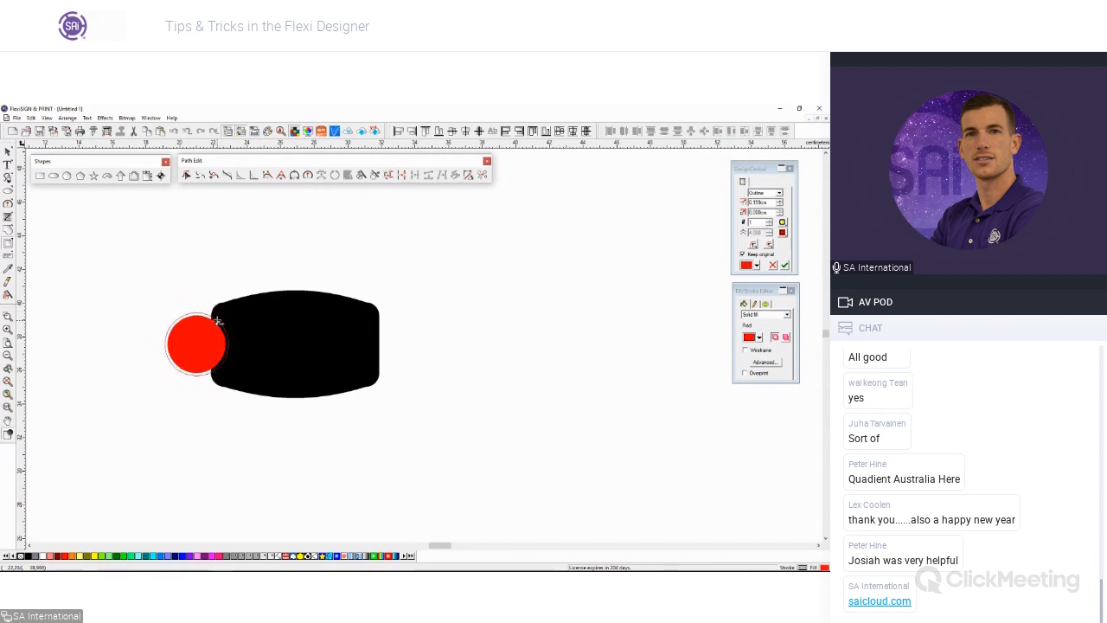
pyautogui.click(766, 257)
pyautogui.click(757, 265)
pyautogui.click(756, 282)
pyautogui.click(784, 266)
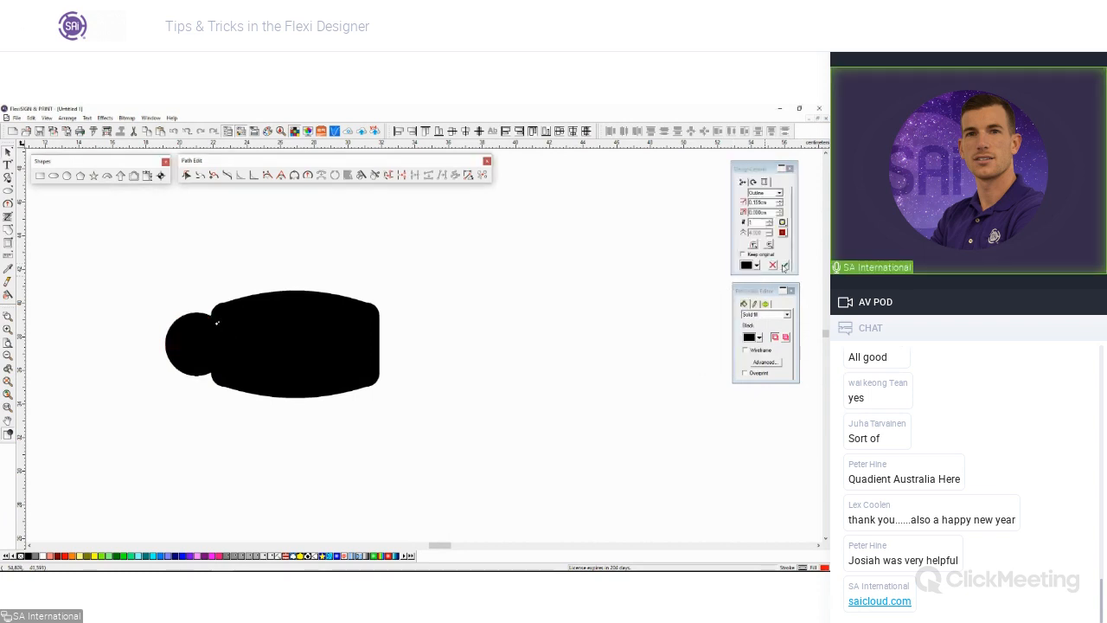
# Step: Undo the circle's outline and reapply it with the original circle kept
pyautogui.click(196, 363)
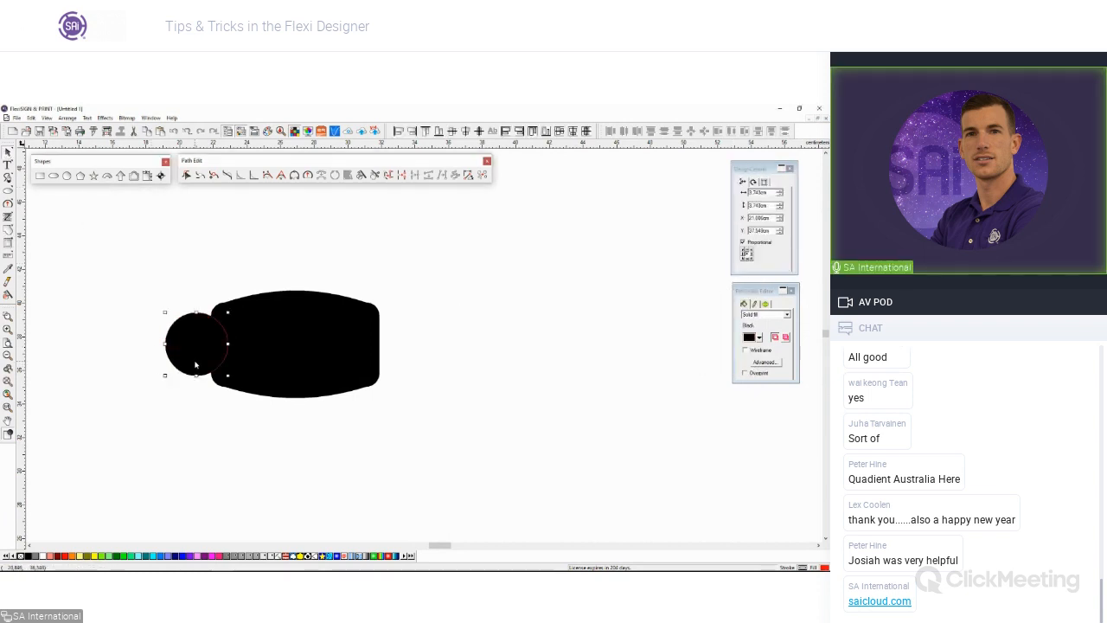
pyautogui.hotkey('ctrl', 'z')
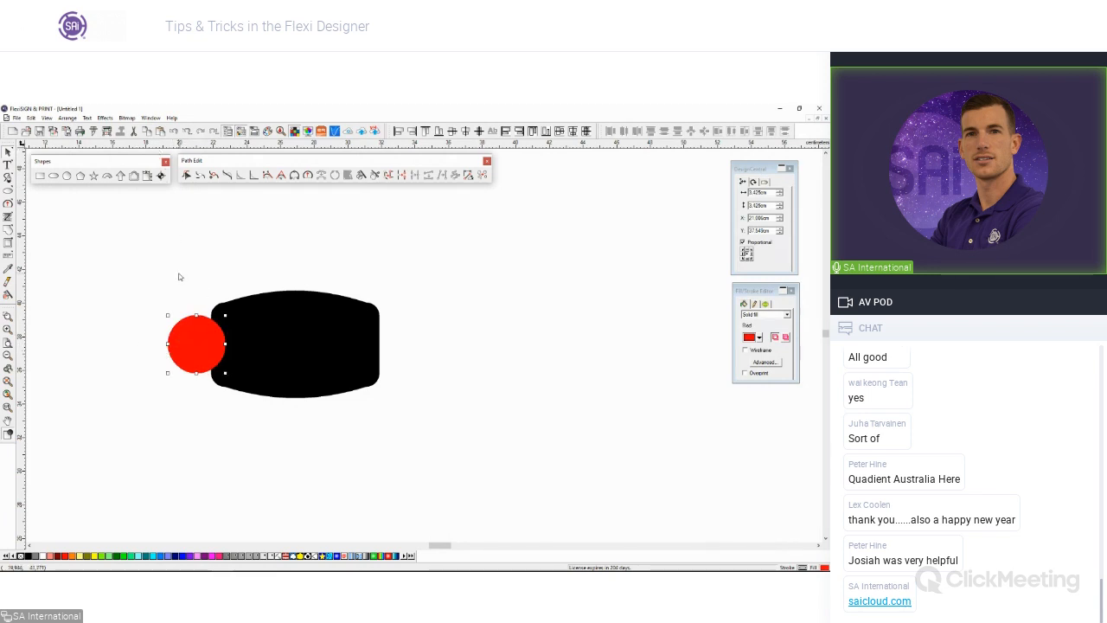
pyautogui.click(105, 118)
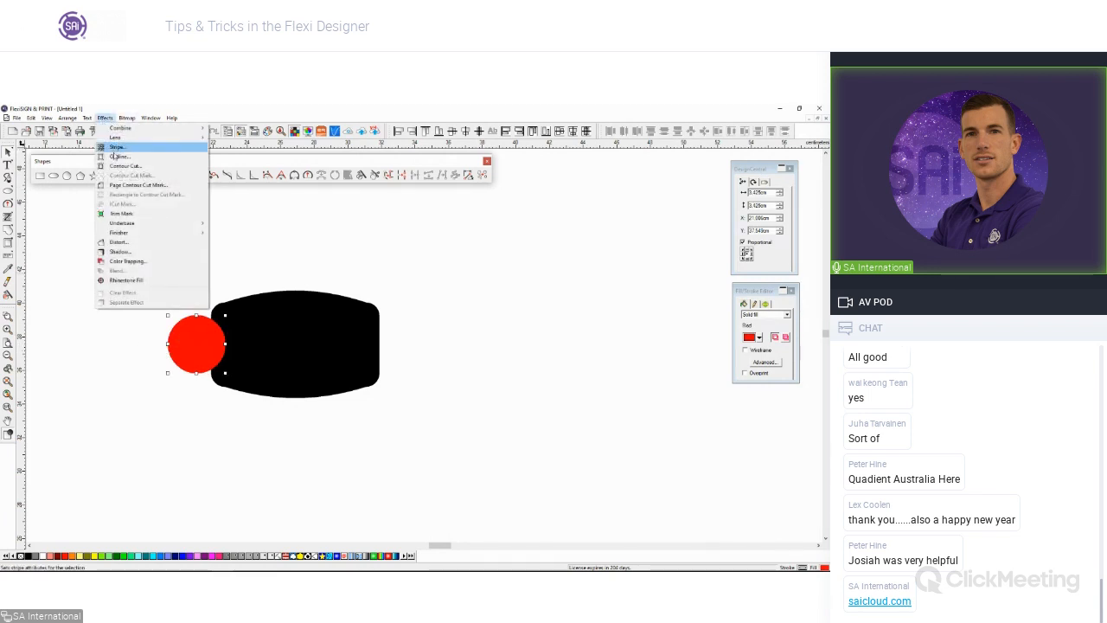
pyautogui.click(115, 158)
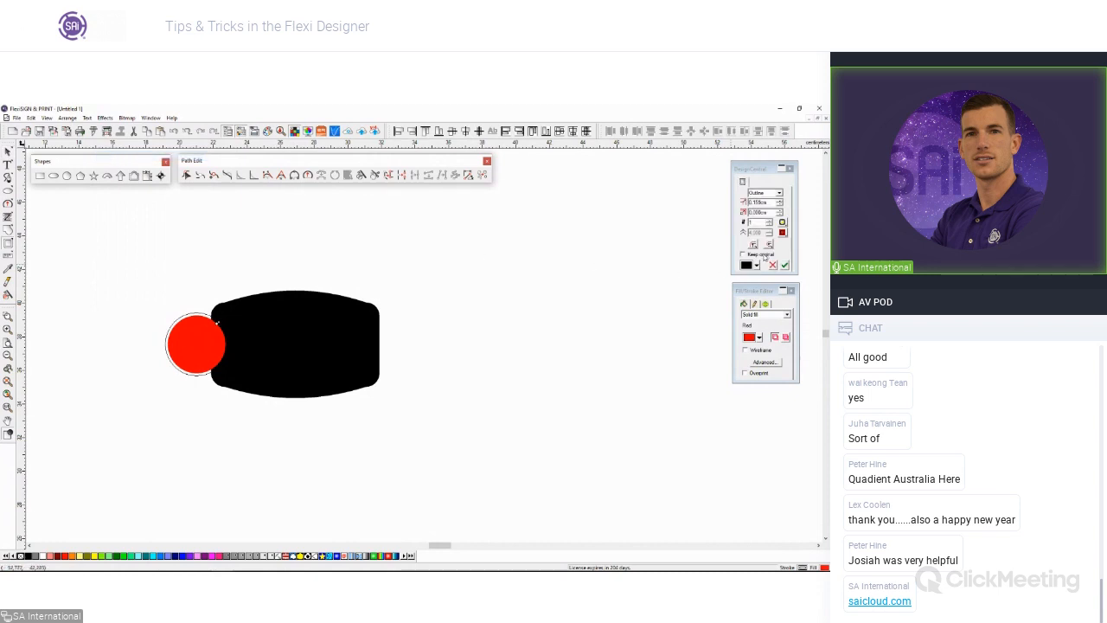
pyautogui.click(765, 256)
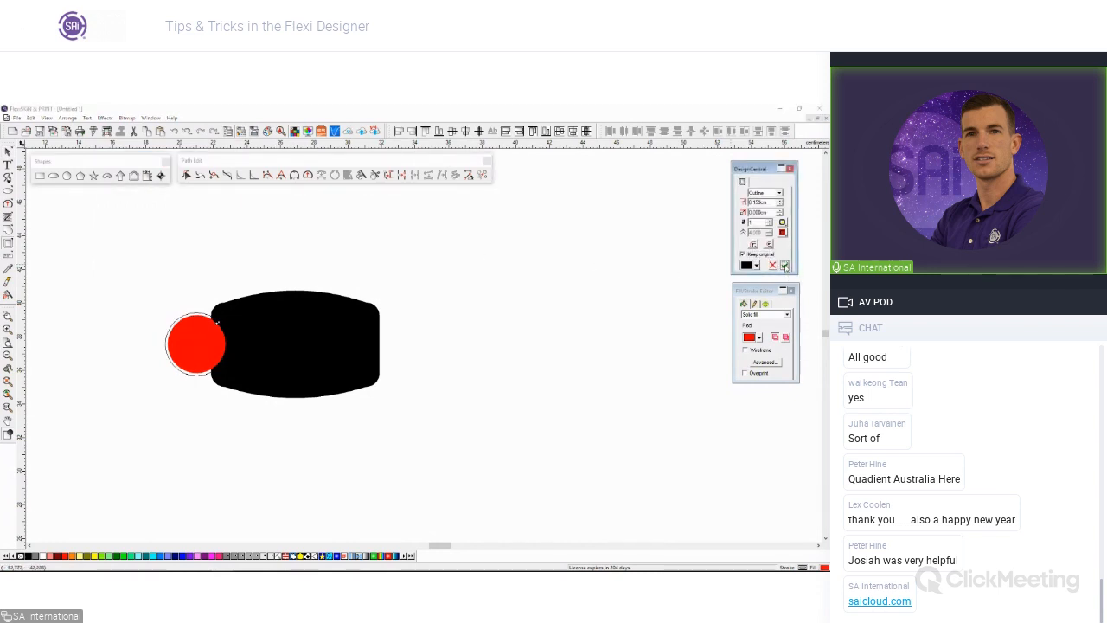
pyautogui.click(784, 266)
# Step: Separate the outline effect from the red circle so the two circles become independent objects
pyautogui.click(135, 261)
pyautogui.click(198, 363)
pyautogui.click(157, 314)
pyautogui.moveTo(142, 294); pyautogui.dragTo(144, 349)
pyautogui.click(180, 333)
pyautogui.click(158, 315)
pyautogui.click(189, 334)
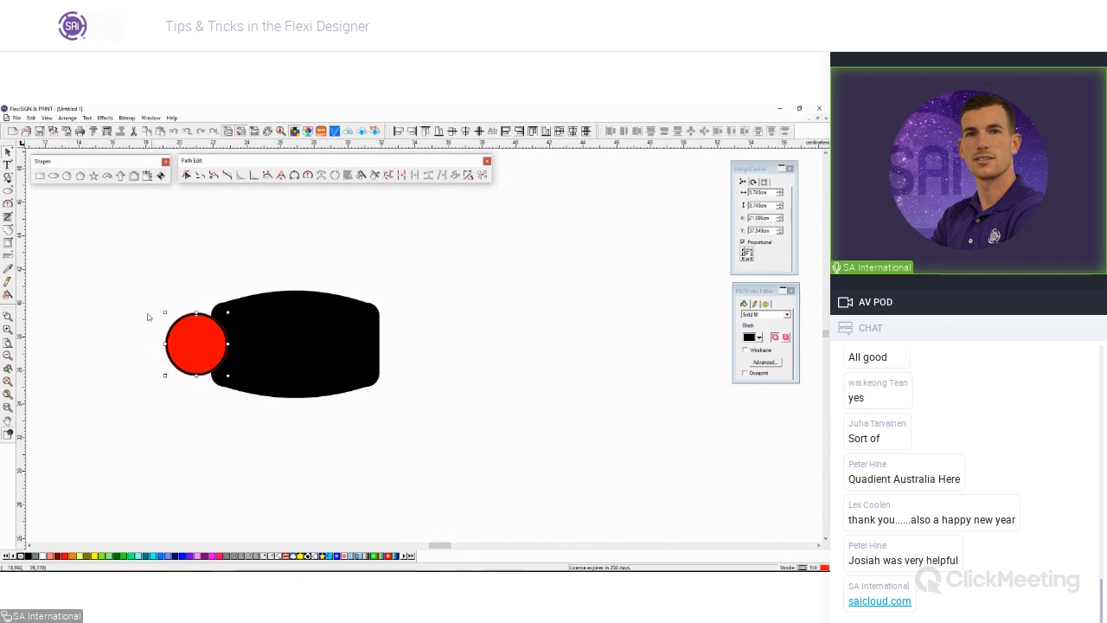
pyautogui.rightClick(194, 335)
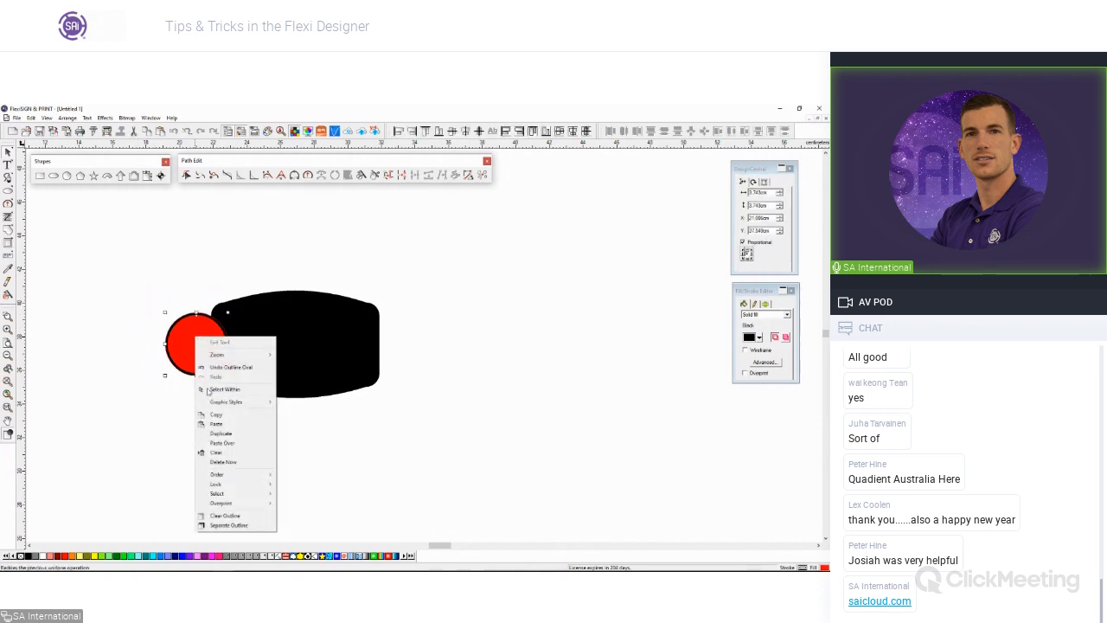
pyautogui.click(229, 526)
# Step: Compound the red circle and the black circle behind it into a hollow ring
pyautogui.moveTo(128, 296); pyautogui.dragTo(243, 394)
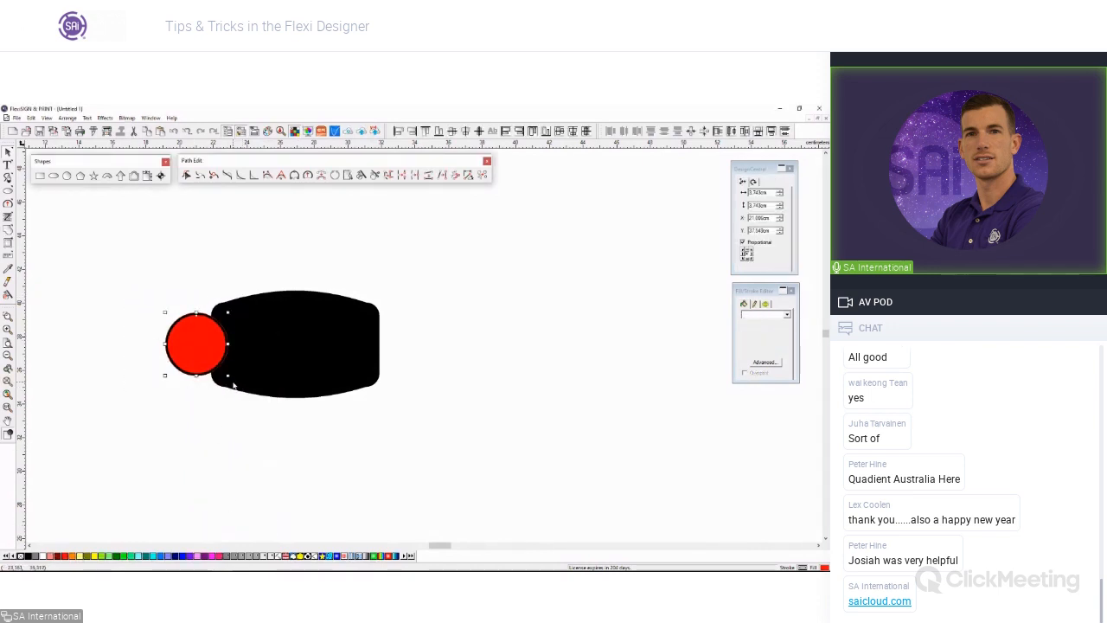
pyautogui.hotkey('ctrl', 'm')
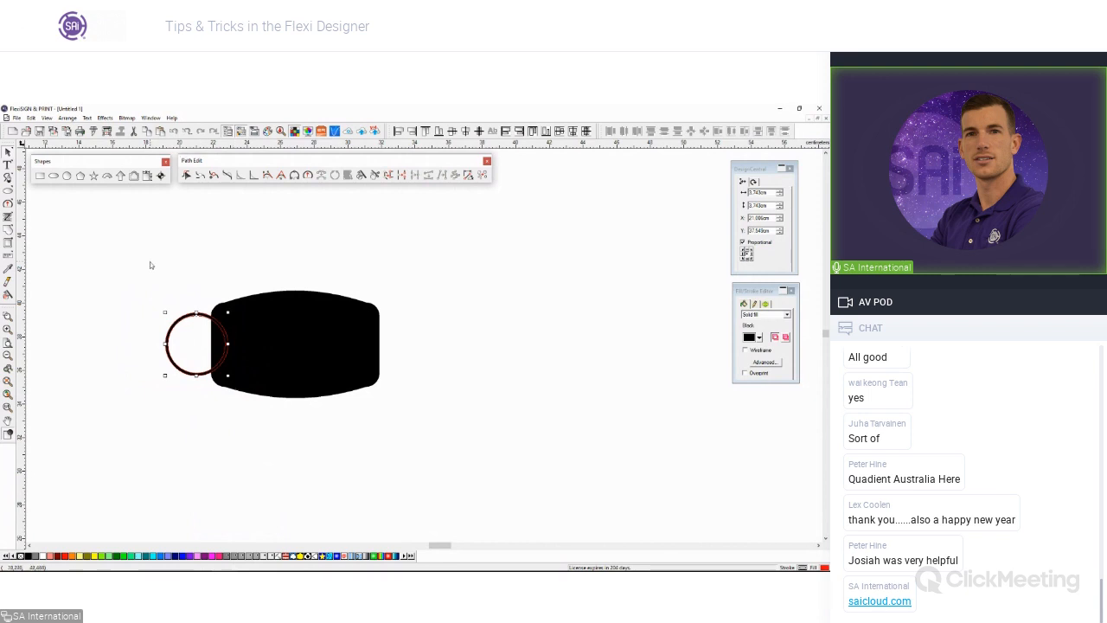
pyautogui.click(150, 264)
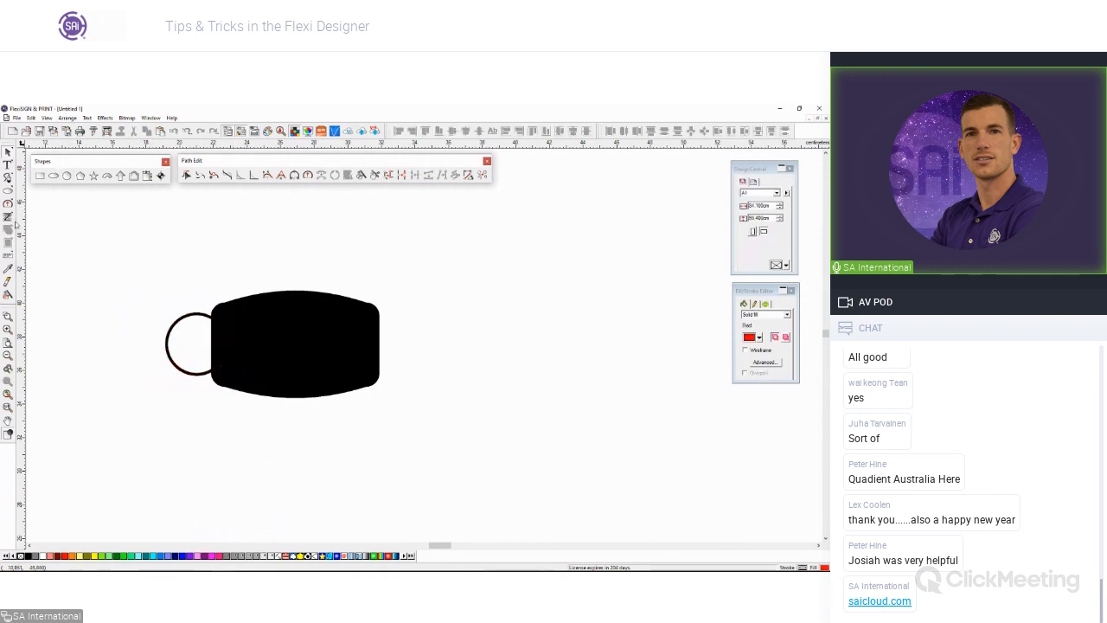
# Step: Float the Combine tools beside the Shapes tools and cut the red circle out of the black circle, leaving a ring
pyautogui.click(8, 230)
pyautogui.moveTo(80, 226); pyautogui.dragTo(95, 192)
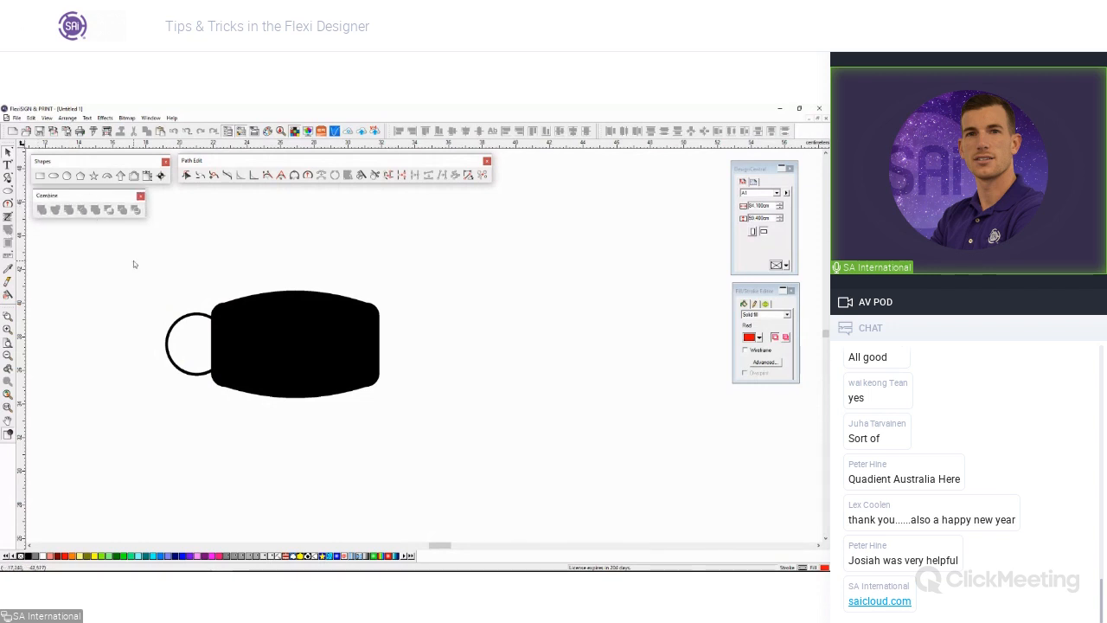
pyautogui.moveTo(141, 289); pyautogui.dragTo(231, 418)
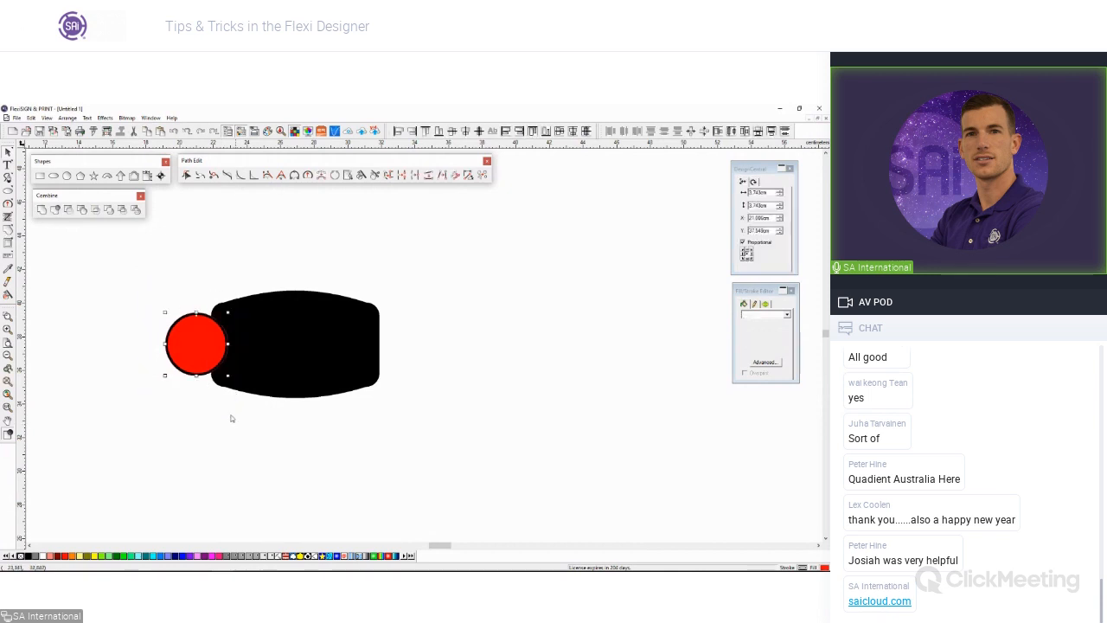
pyautogui.click(68, 210)
pyautogui.click(132, 297)
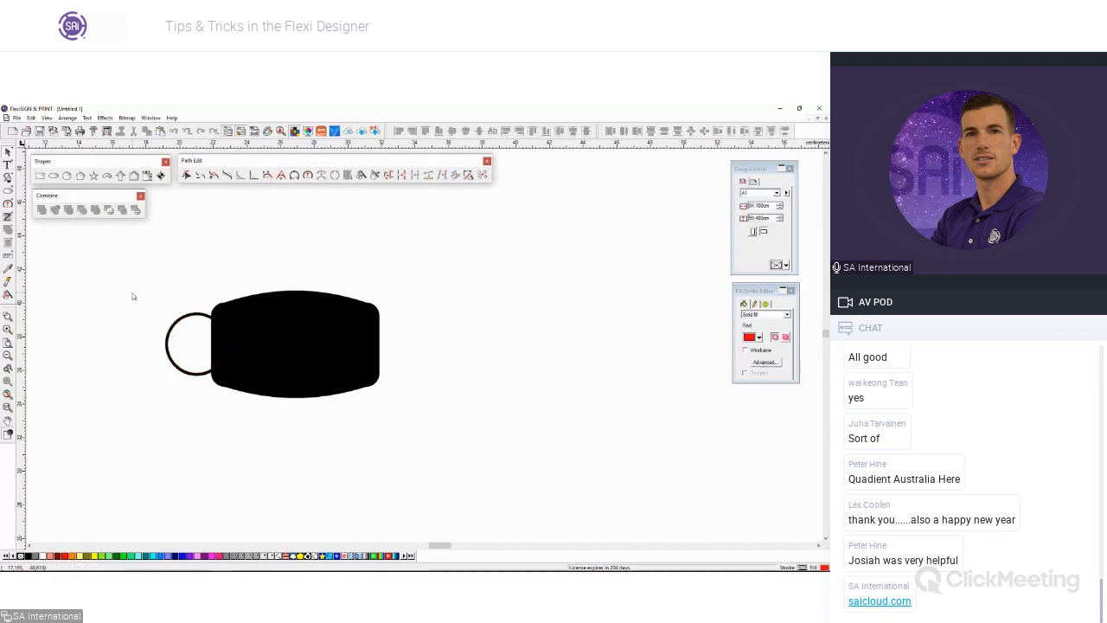
# Step: Scale the ring to about 3.35 cm and align its vertical centre with the black shape
pyautogui.click(168, 346)
pyautogui.moveTo(165, 317); pyautogui.dragTo(171, 319)
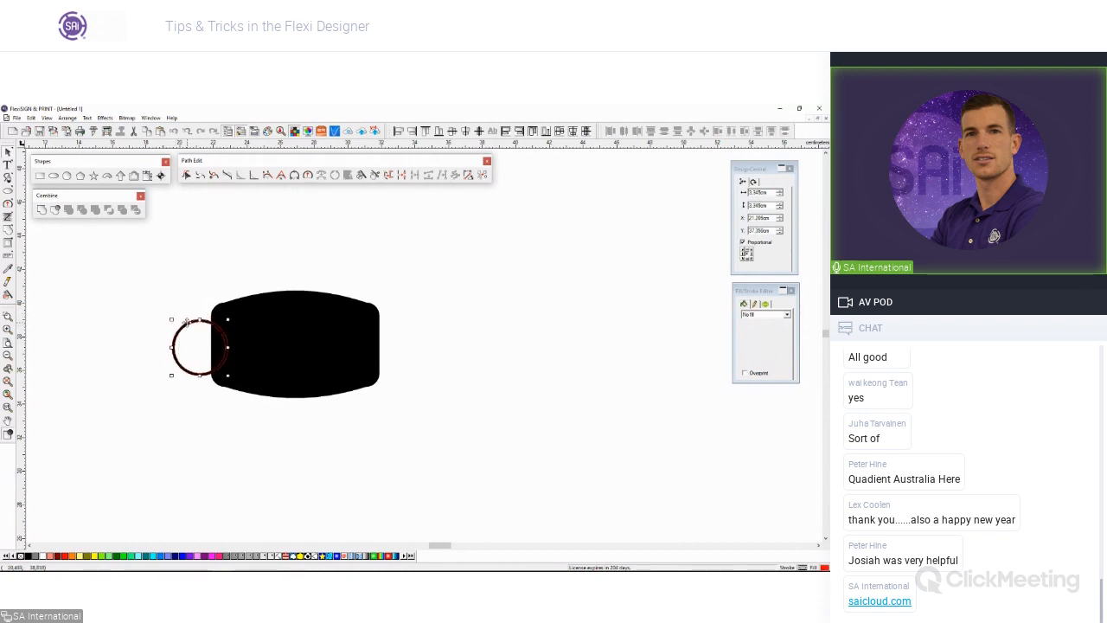
pyautogui.hotkey('ctrl', 'a')
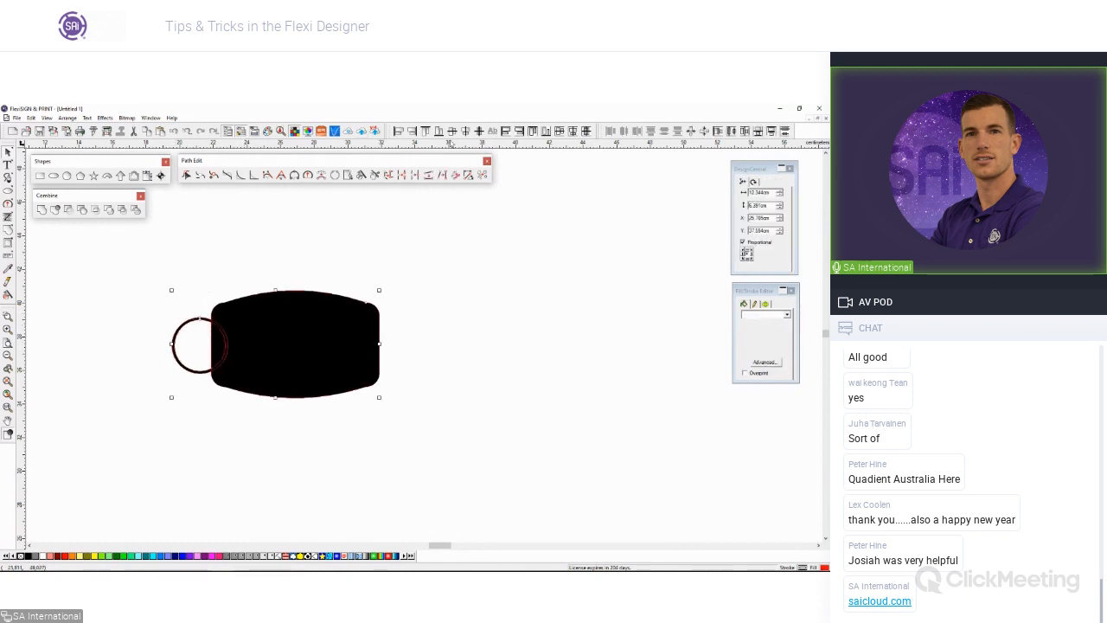
pyautogui.click(166, 327)
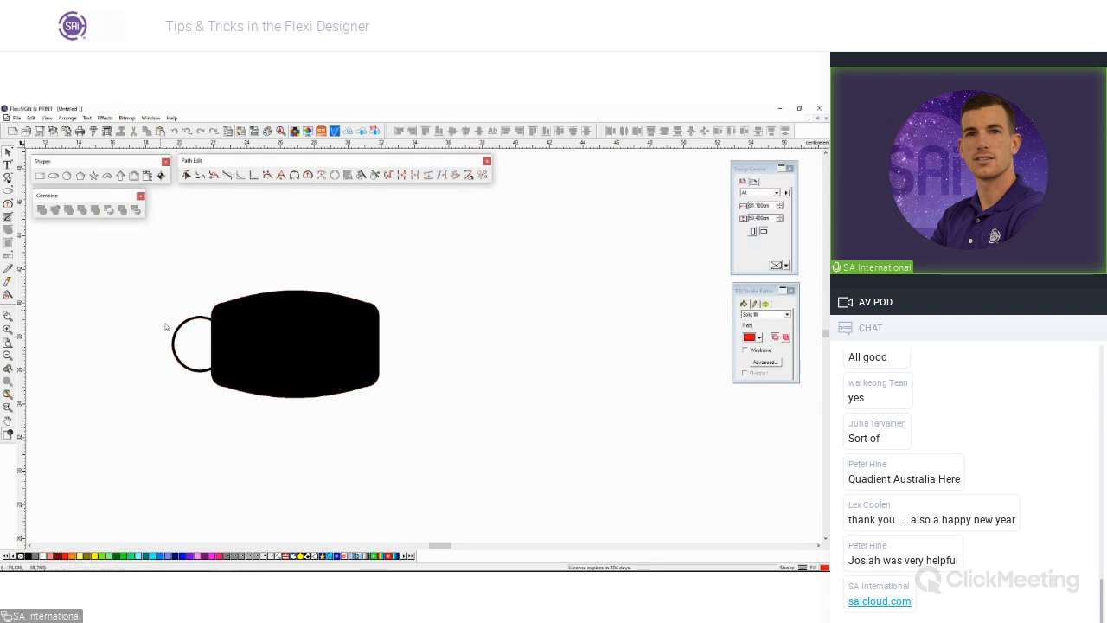
# Step: Duplicate the ring horizontally onto the right edge of the black shape
pyautogui.moveTo(199, 321); pyautogui.dragTo(379, 322)
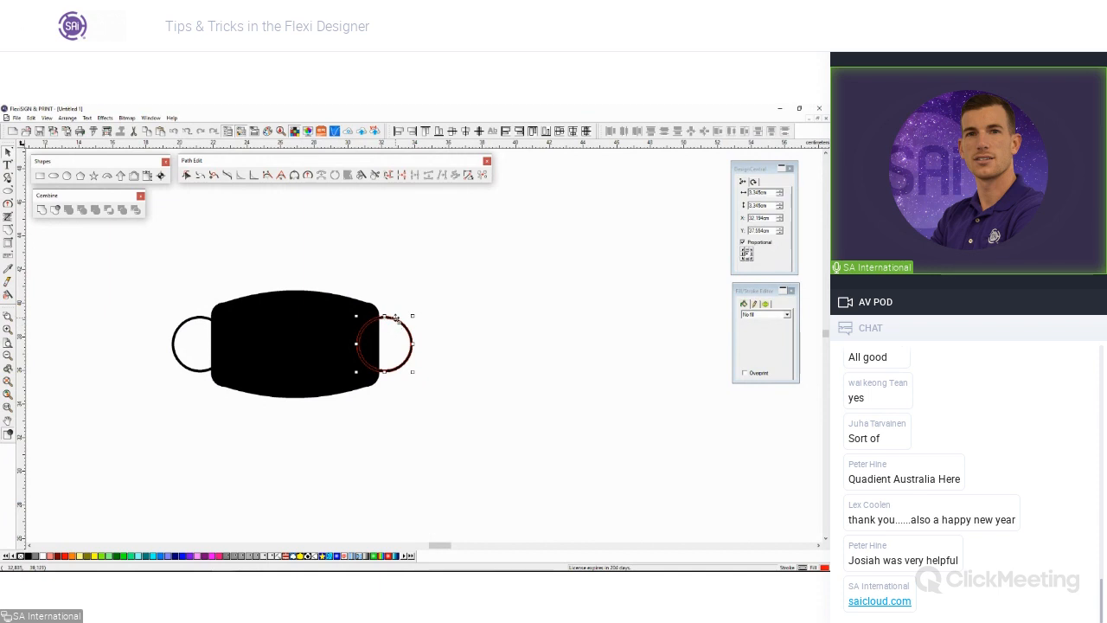
pyautogui.click(354, 319)
pyautogui.click(407, 320)
pyautogui.click(400, 320)
# Step: Place three extra copies of the ring below and to the right of the mask shape, and delete all three
pyautogui.moveTo(400, 321); pyautogui.dragTo(555, 490)
pyautogui.click(466, 491)
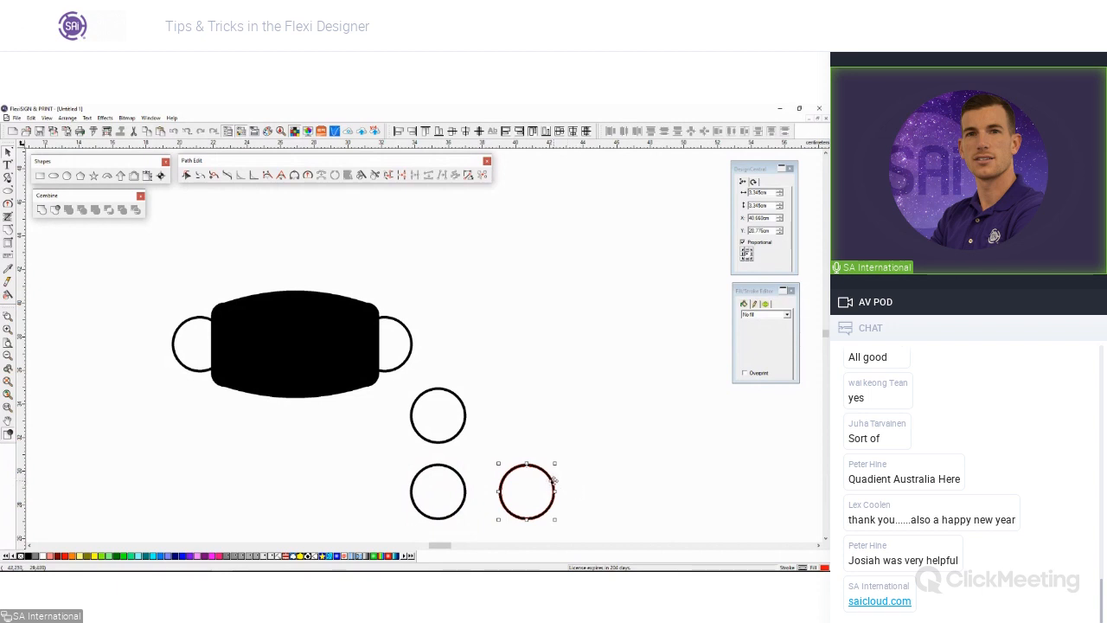
pyautogui.press('Delete')
pyautogui.click(448, 471)
pyautogui.press('Delete')
pyautogui.click(448, 434)
pyautogui.press('Delete')
# Step: Select both rings together, clear that selection, and select the black body shape
pyautogui.click(388, 361)
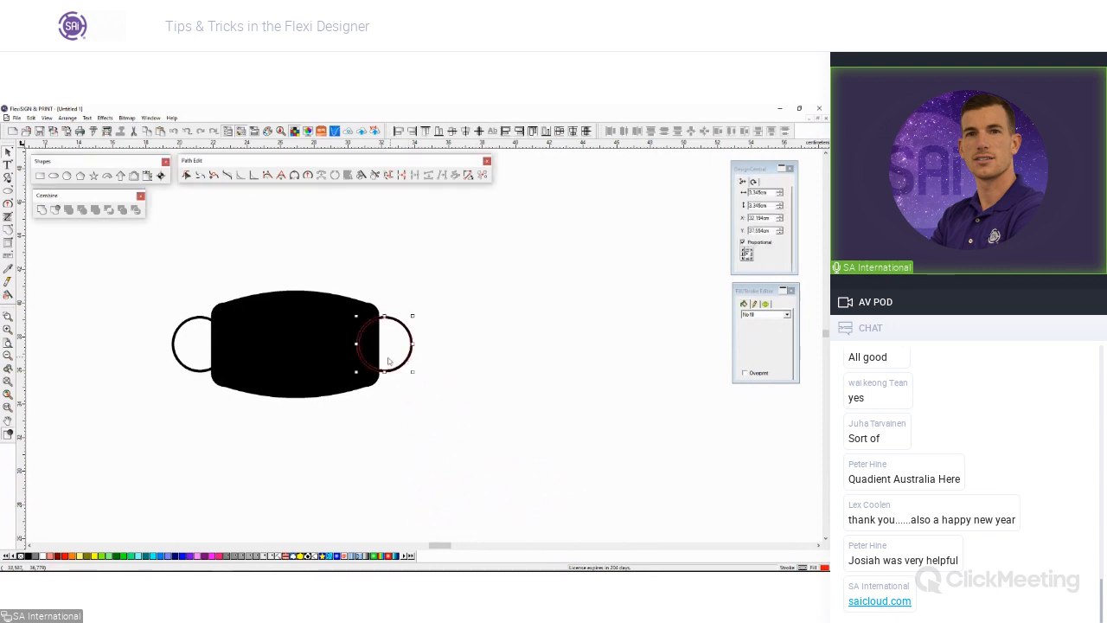
pyautogui.keyDown('shift'); pyautogui.click(181, 369); pyautogui.keyUp('shift')
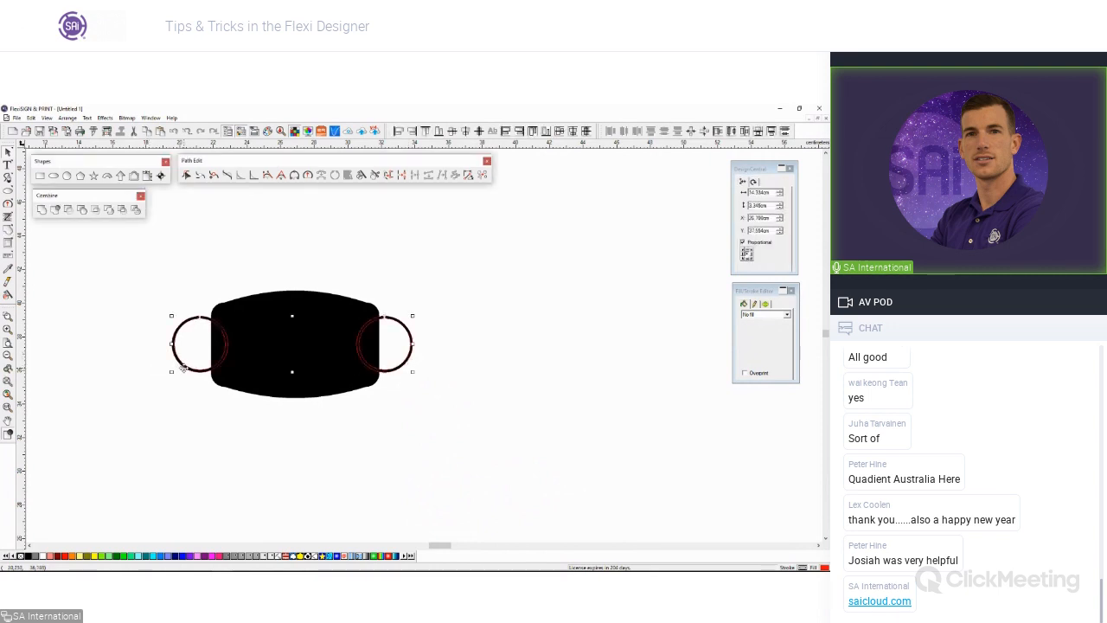
pyautogui.click(242, 265)
pyautogui.click(254, 313)
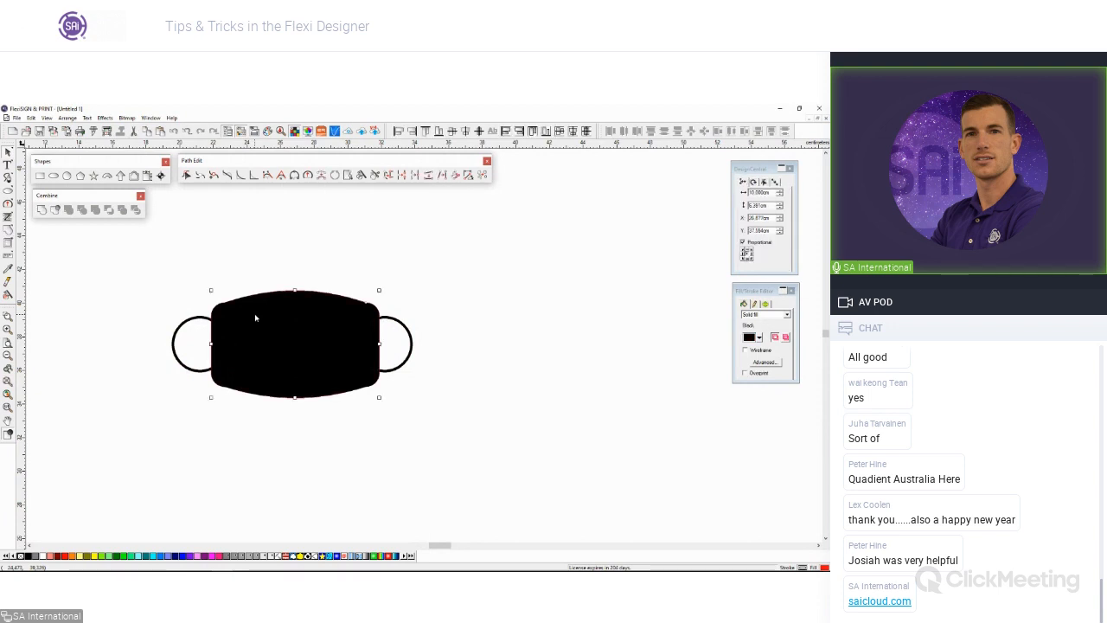
# Step: Centre the two ear-loop rings horizontally on the black mask body and clear the selection
pyautogui.keyDown('shift'); pyautogui.click(397, 319); pyautogui.keyUp('shift')
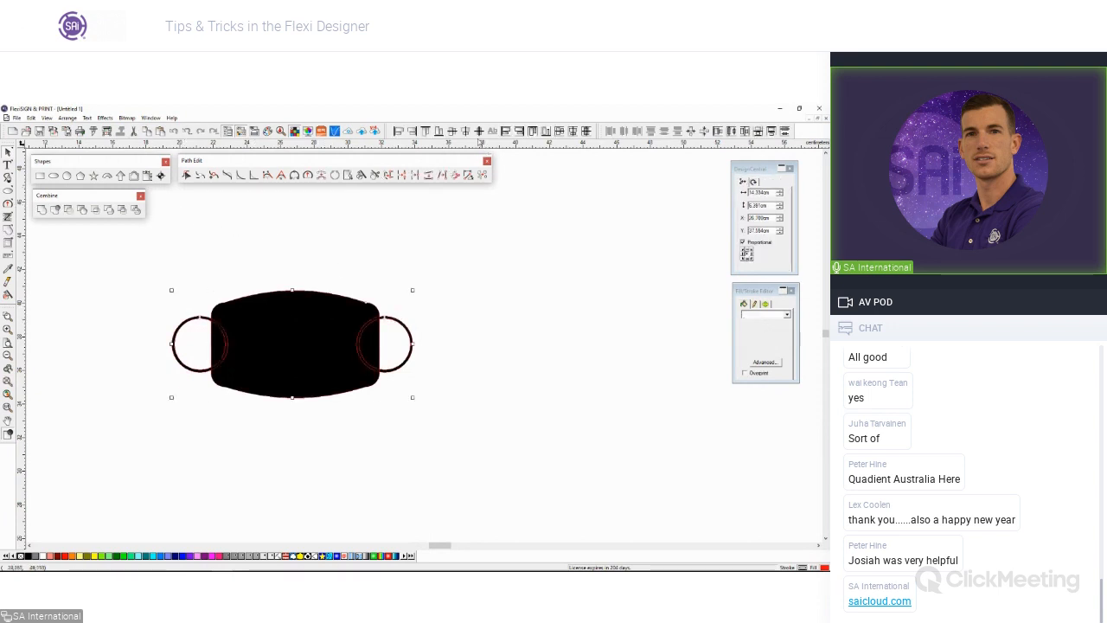
pyautogui.click(467, 134)
pyautogui.click(416, 289)
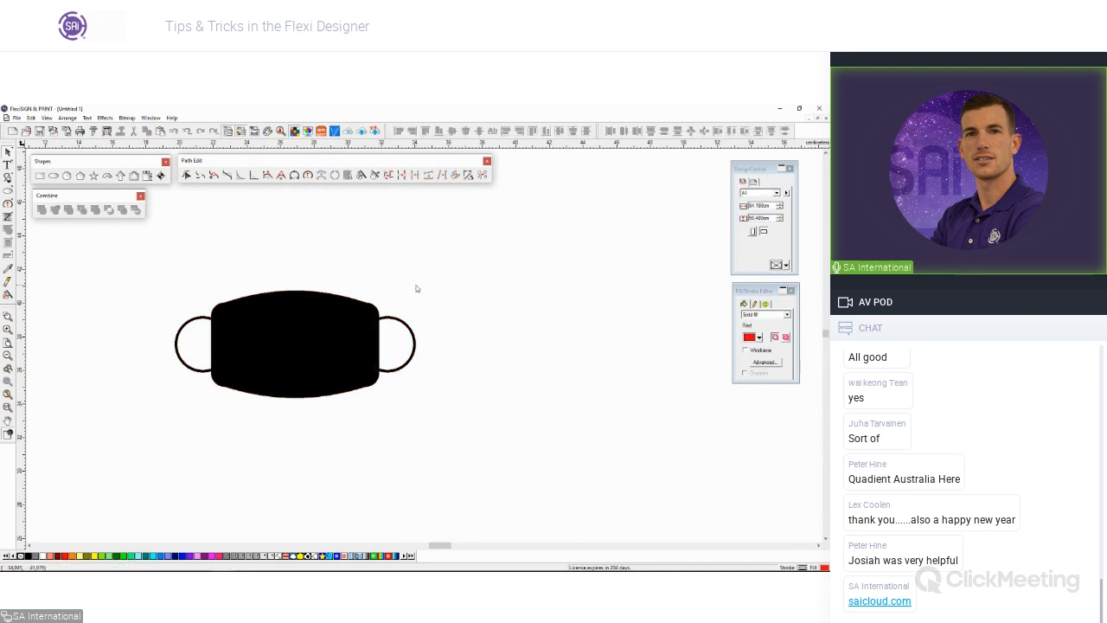
# Step: Draw a rounded-corner square of about 5 cm just above the mask
pyautogui.scroll(-3, 416, 289)
pyautogui.scroll(1, 427, 308)
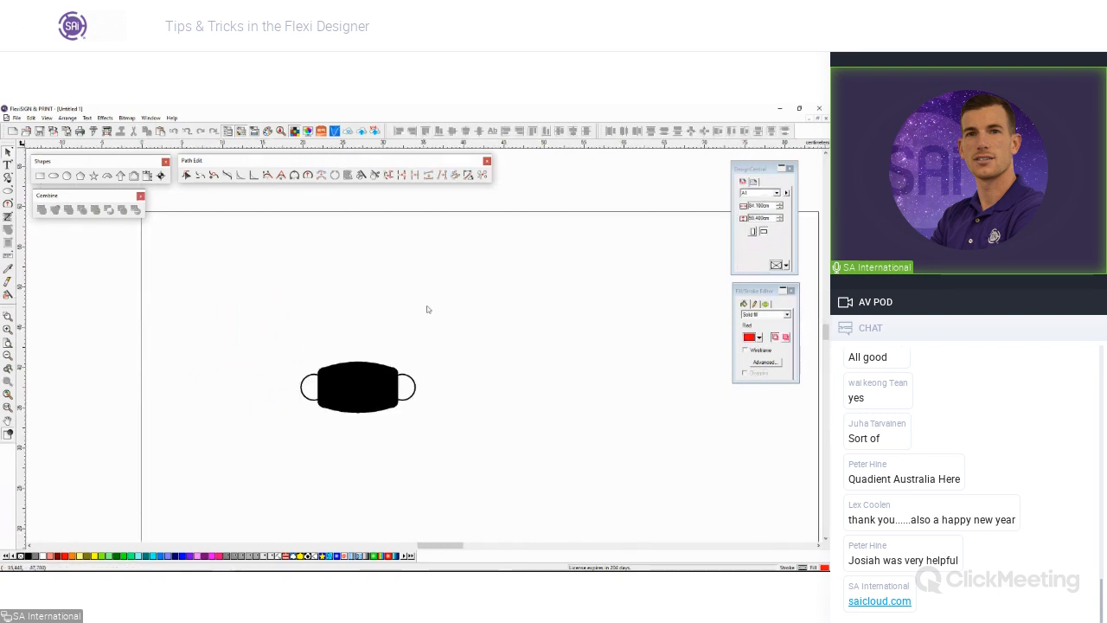
pyautogui.scroll(1, 487, 431)
pyautogui.scroll(1, 485, 432)
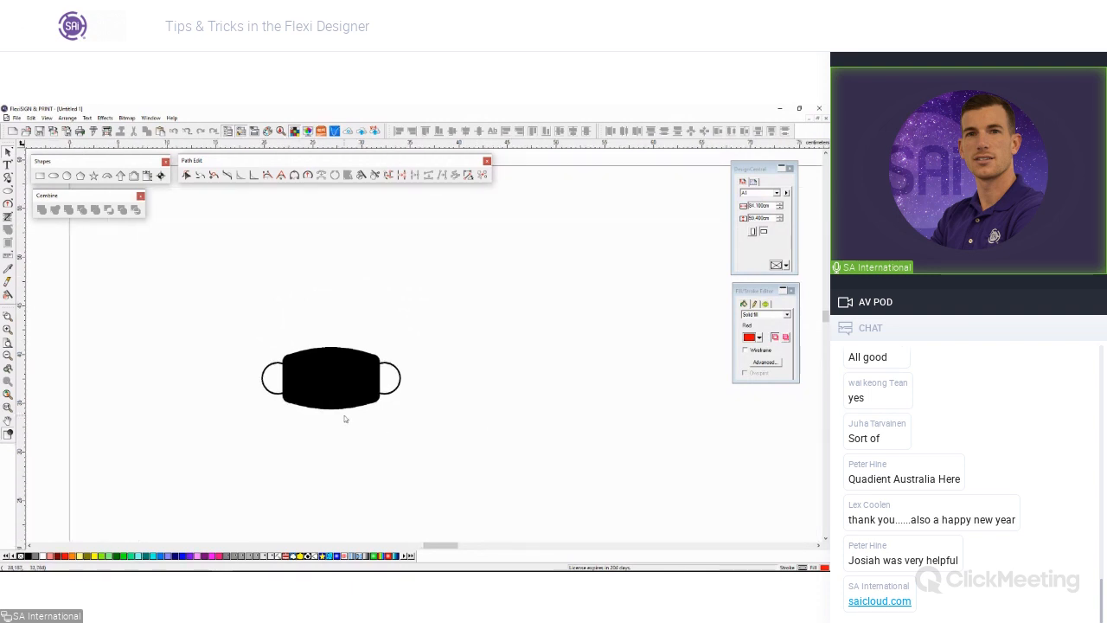
pyautogui.scroll(1, 346, 418)
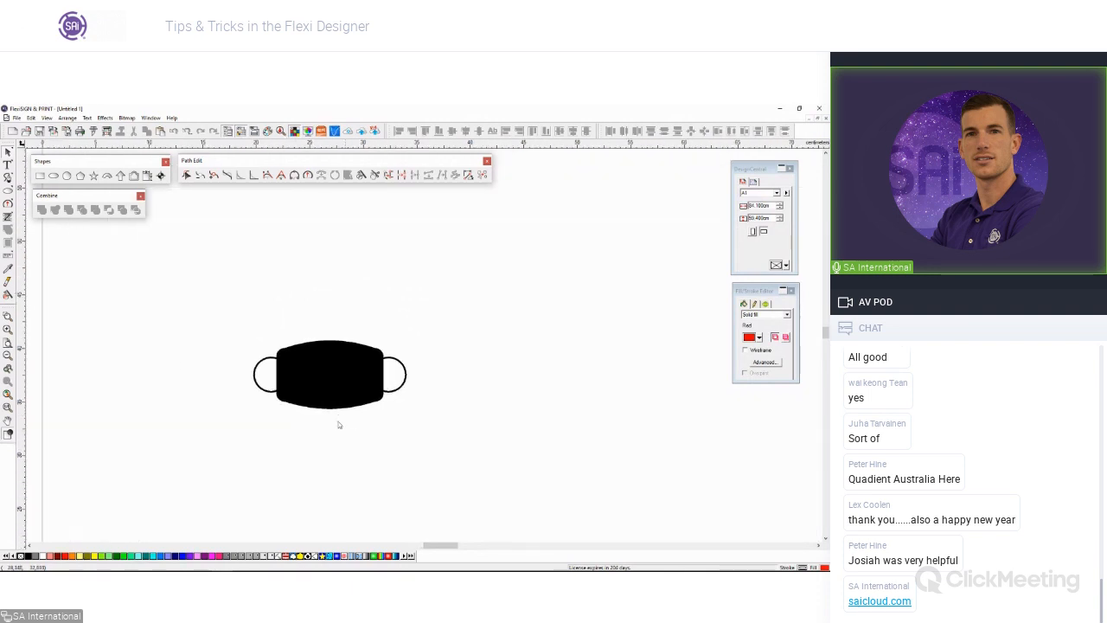
pyautogui.click(38, 177)
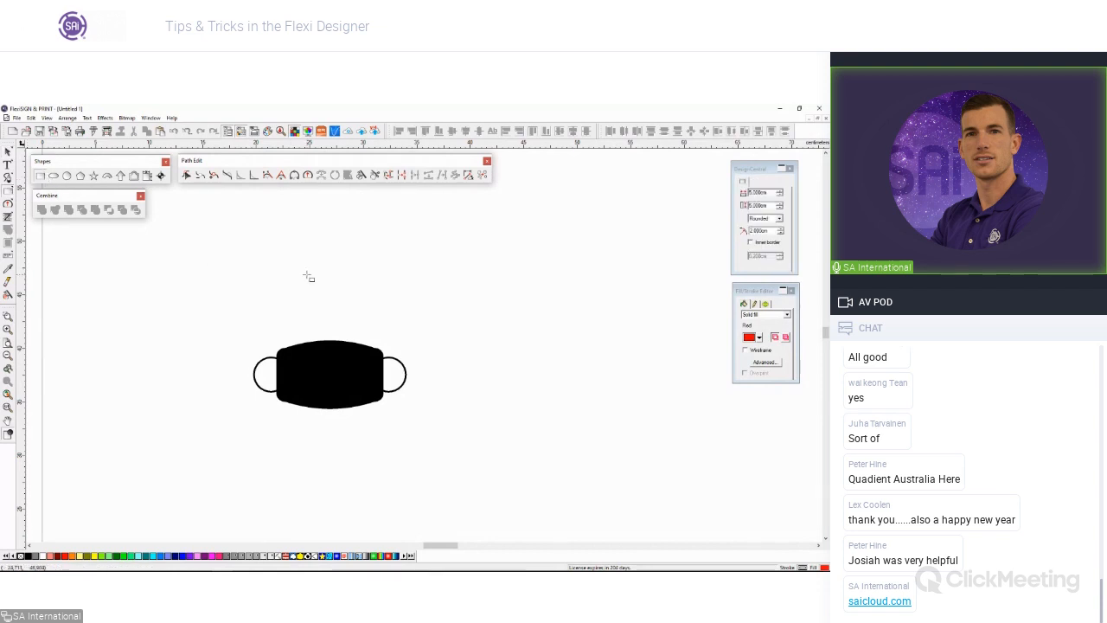
pyautogui.scroll(-3, 307, 277)
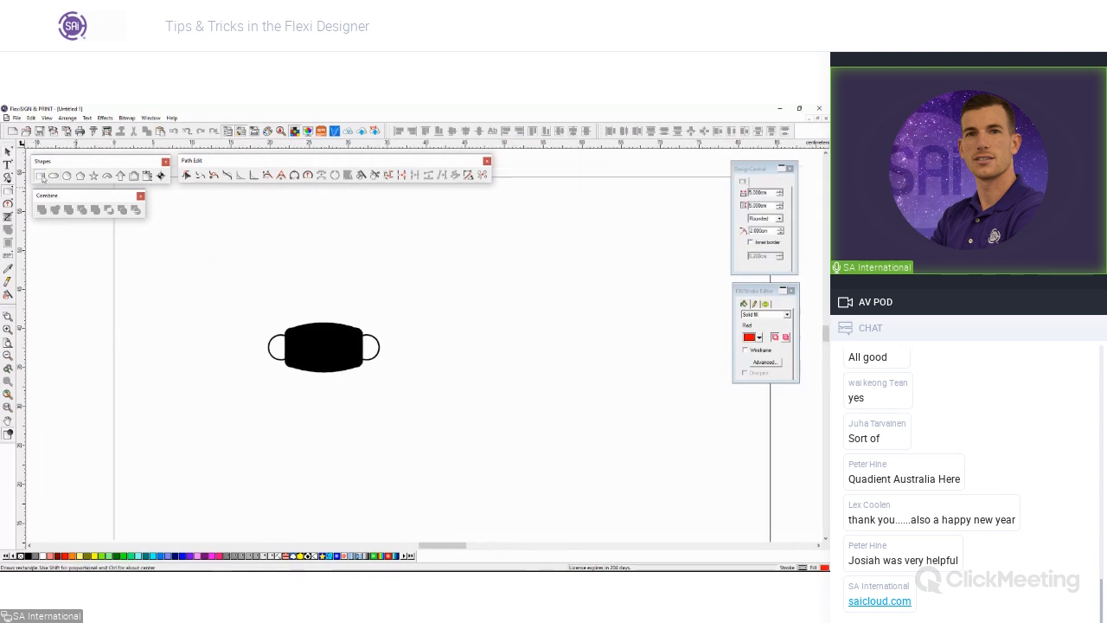
pyautogui.moveTo(285, 270); pyautogui.dragTo(325, 310)
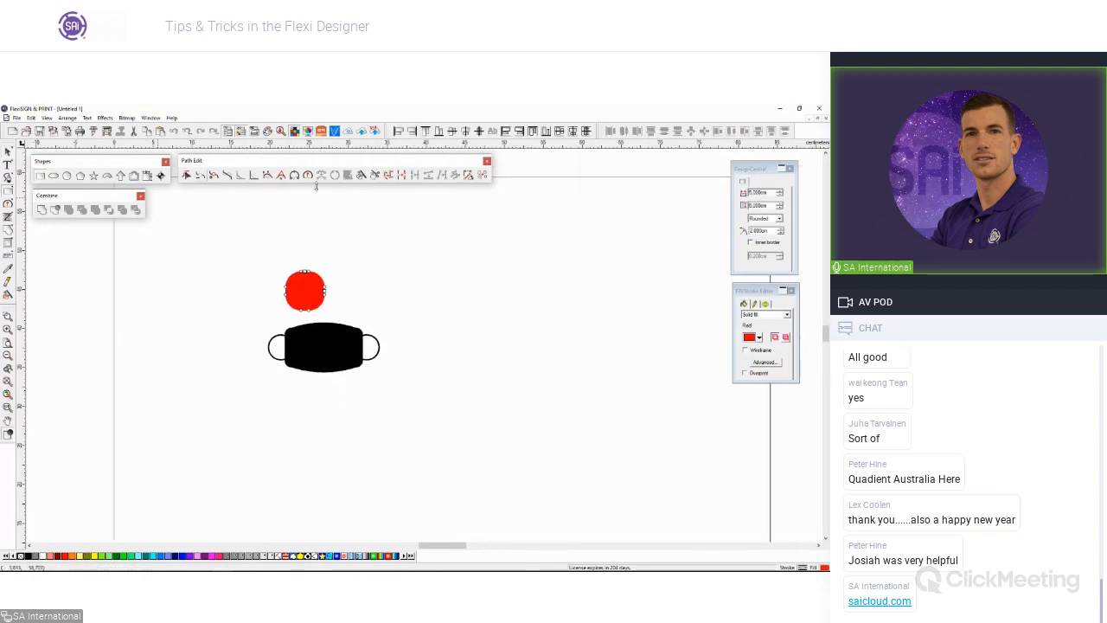
# Step: Set the rounded square's width and height to 20 cm
pyautogui.click(754, 194)
pyautogui.doubleClick(756, 192)
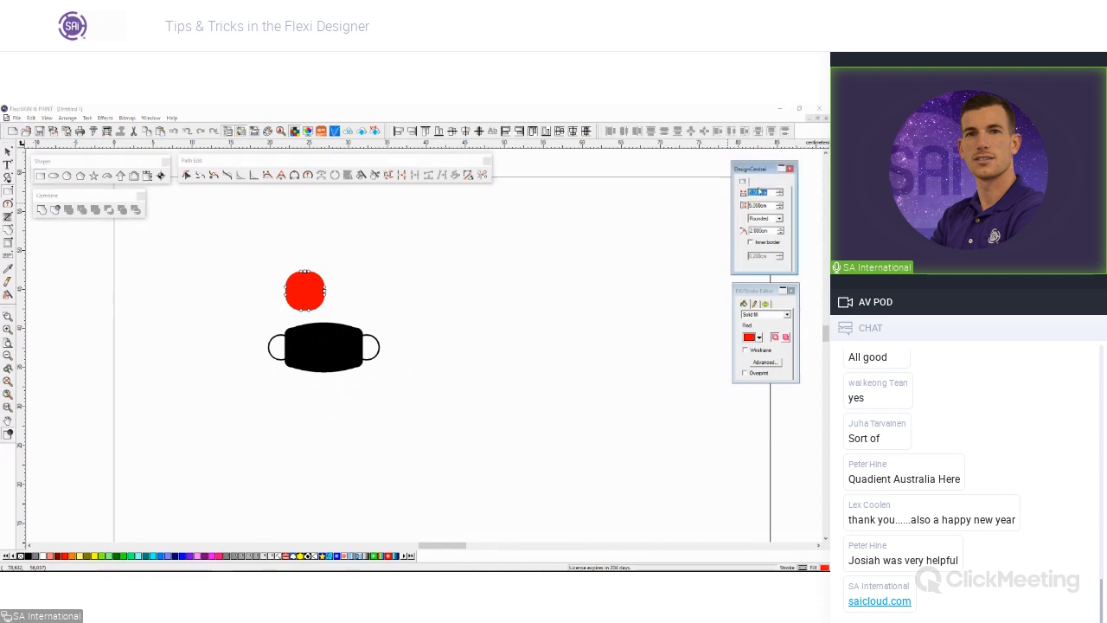
pyautogui.write('20')
pyautogui.press('Tab')
pyautogui.write('20')
pyautogui.press('Tab')
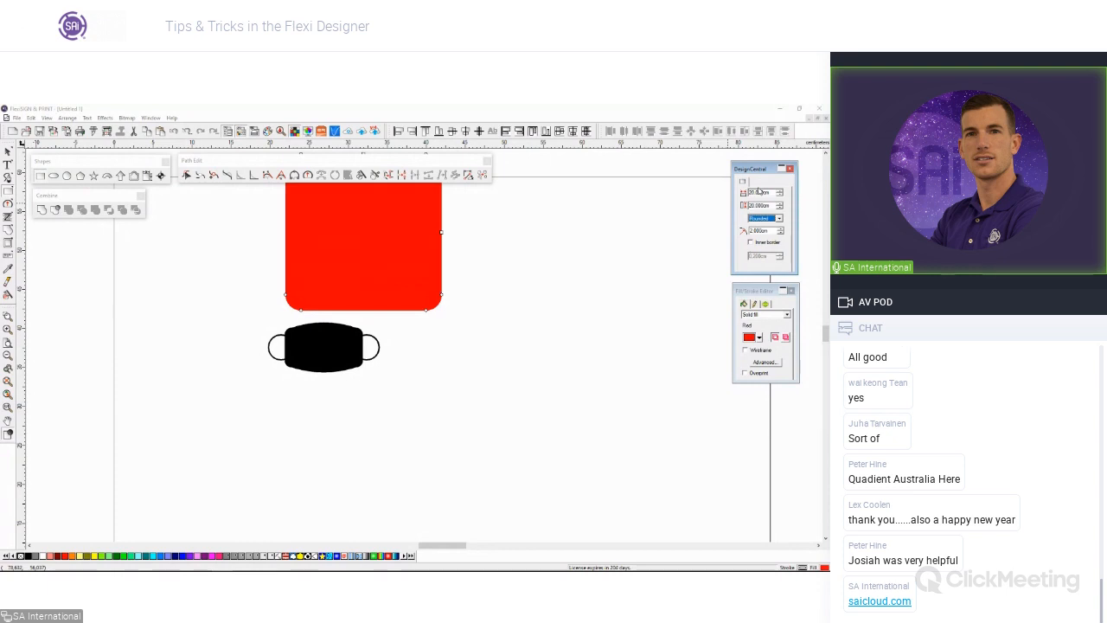
pyautogui.press('Tab')
# Step: Move the red rounded square over the mask and send it to the back
pyautogui.click(8, 151)
pyautogui.moveTo(411, 280); pyautogui.dragTo(370, 393)
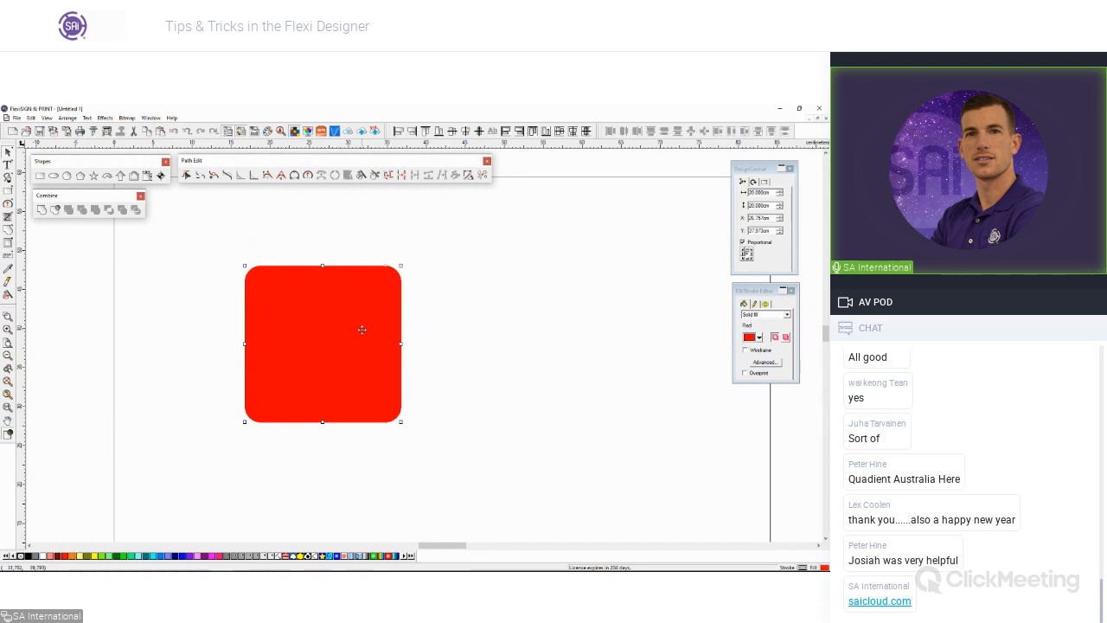
pyautogui.rightClick(356, 320)
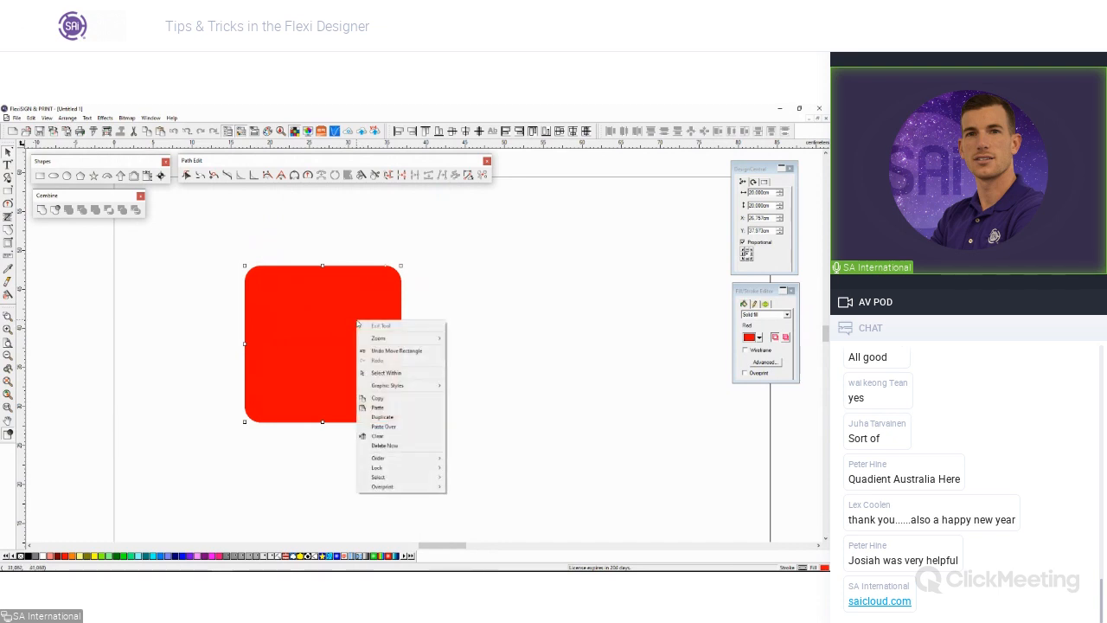
pyautogui.moveTo(377, 457)
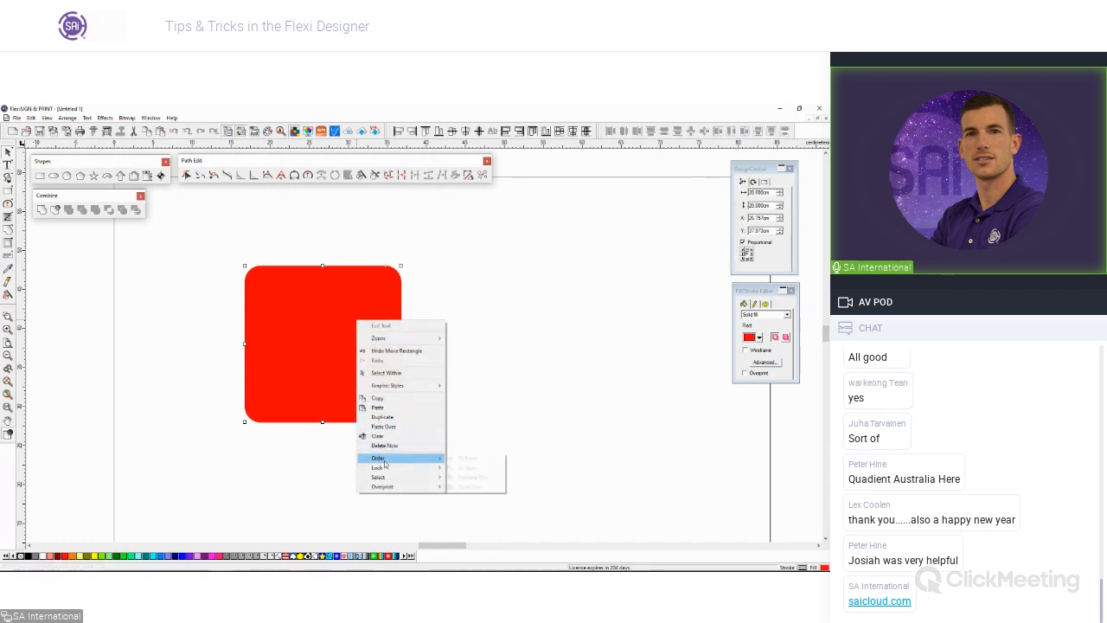
pyautogui.click(467, 468)
# Step: Select the rounded square behind the mask and change its fill from red to yellow
pyautogui.moveTo(196, 298); pyautogui.dragTo(403, 385)
pyautogui.click(354, 287)
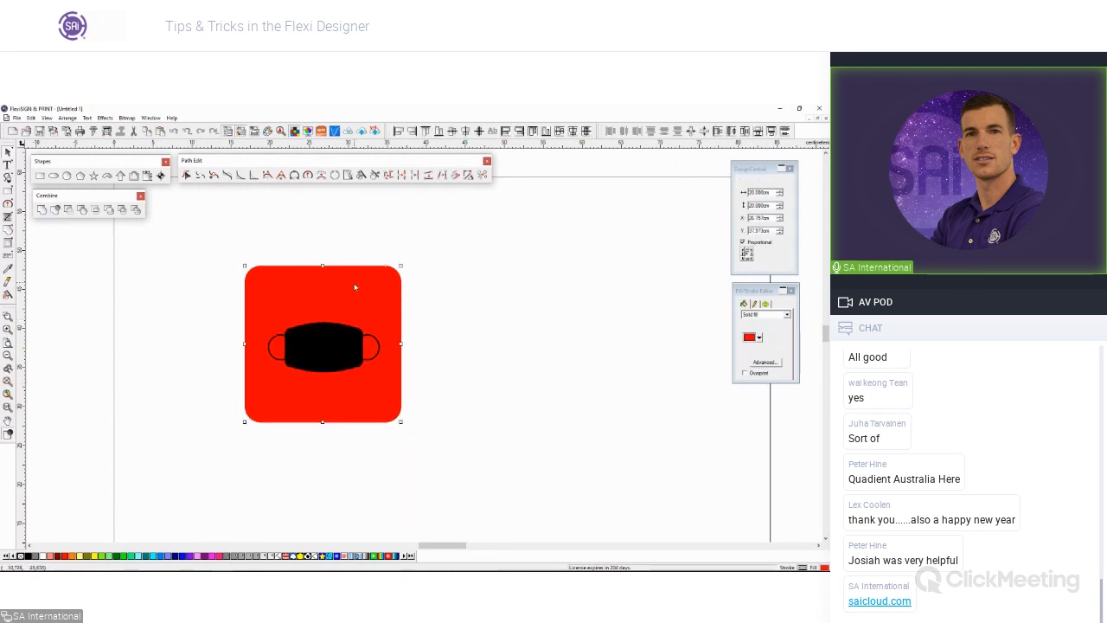
pyautogui.scroll(1, 409, 347)
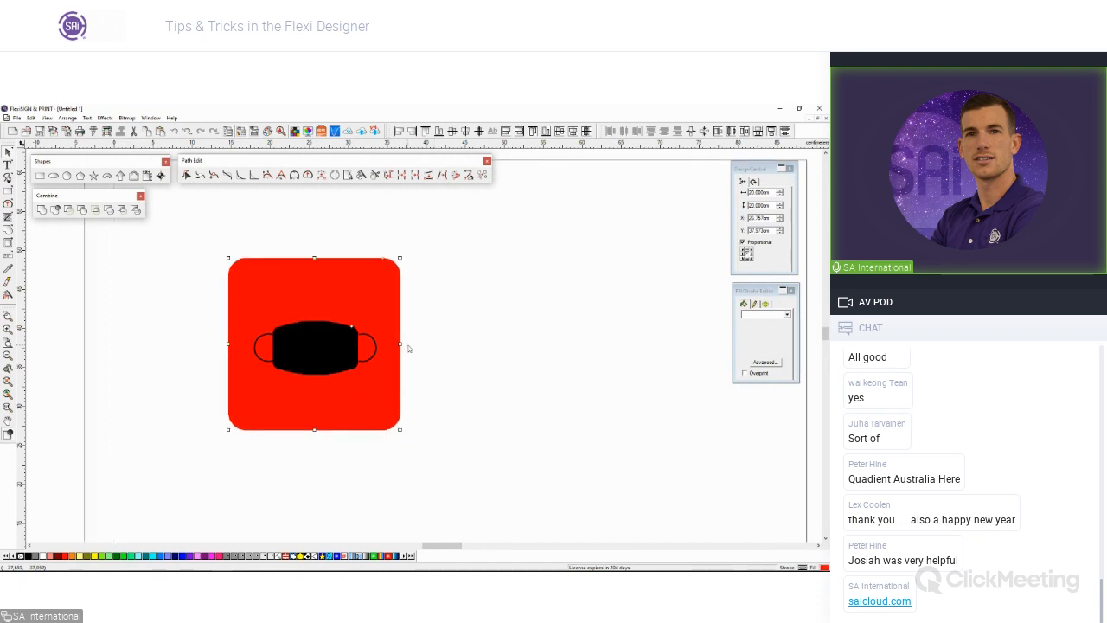
pyautogui.scroll(2, 409, 349)
pyautogui.click(309, 358)
pyautogui.click(341, 301)
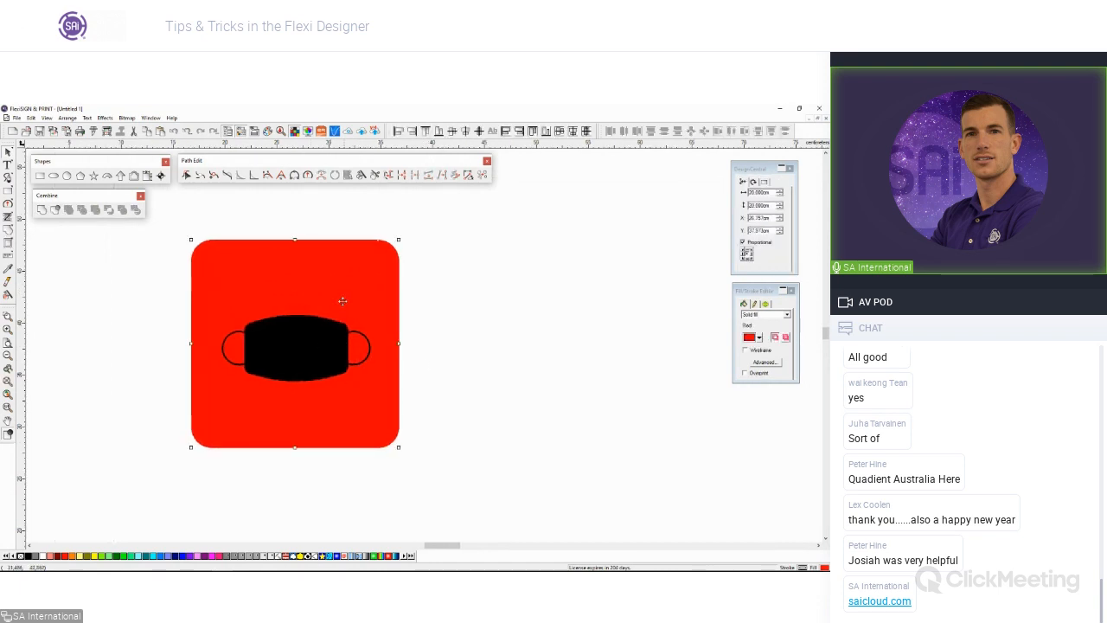
pyautogui.click(87, 555)
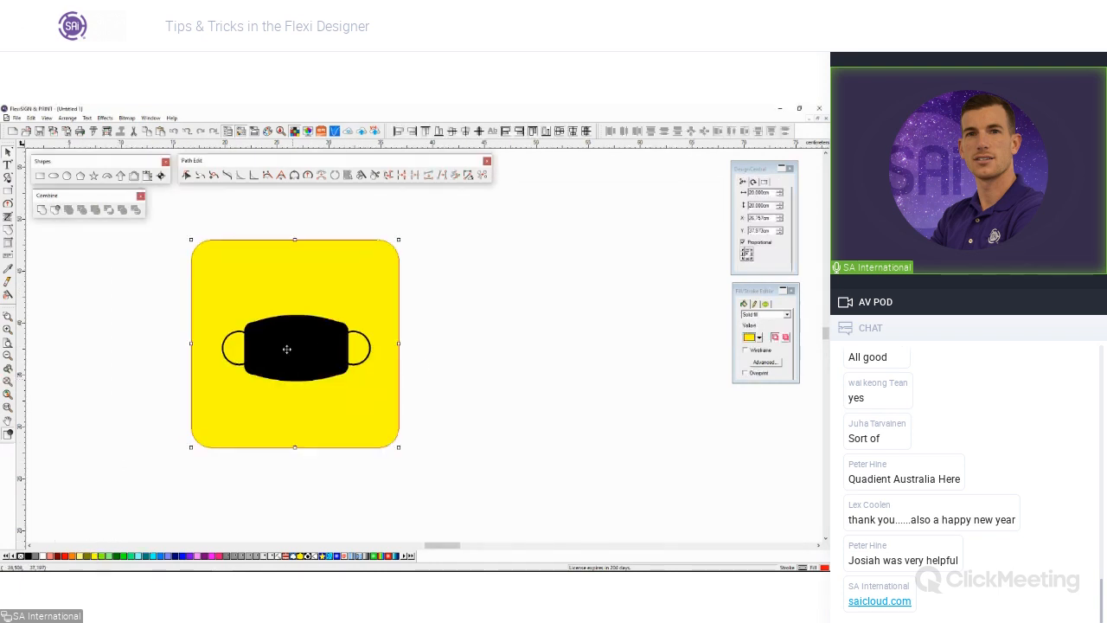
# Step: Practise selecting the mask on the yellow square with an enclosing marquee and individual picks, clearing the selection each time
pyautogui.moveTo(432, 437); pyautogui.dragTo(186, 303)
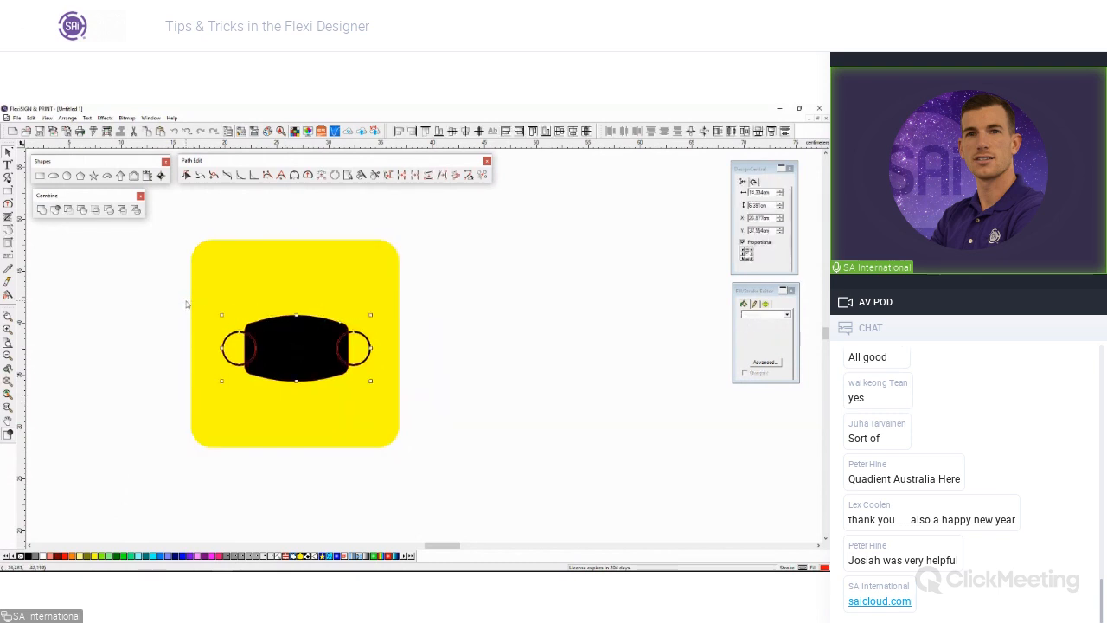
pyautogui.click(267, 288)
pyautogui.click(173, 319)
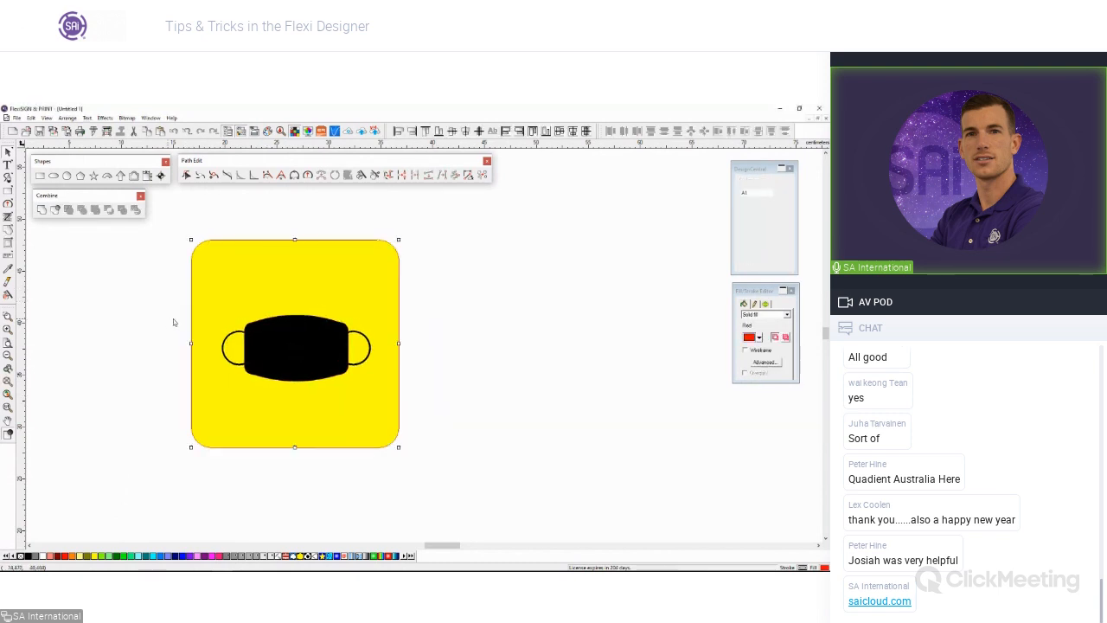
pyautogui.click(299, 340)
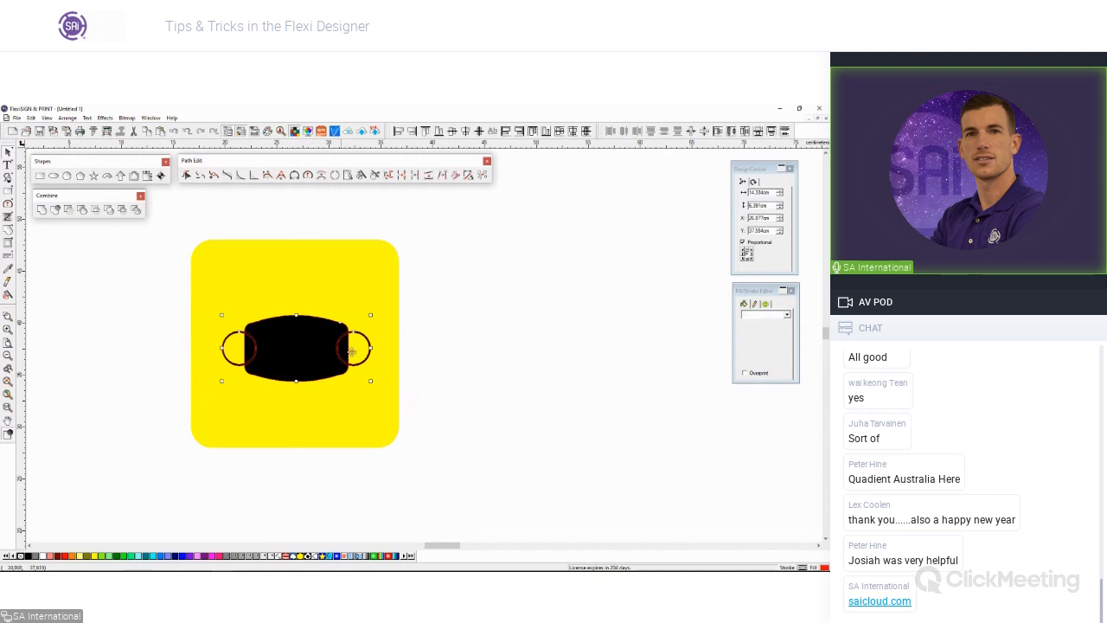
pyautogui.click(480, 372)
pyautogui.click(300, 349)
pyautogui.click(429, 369)
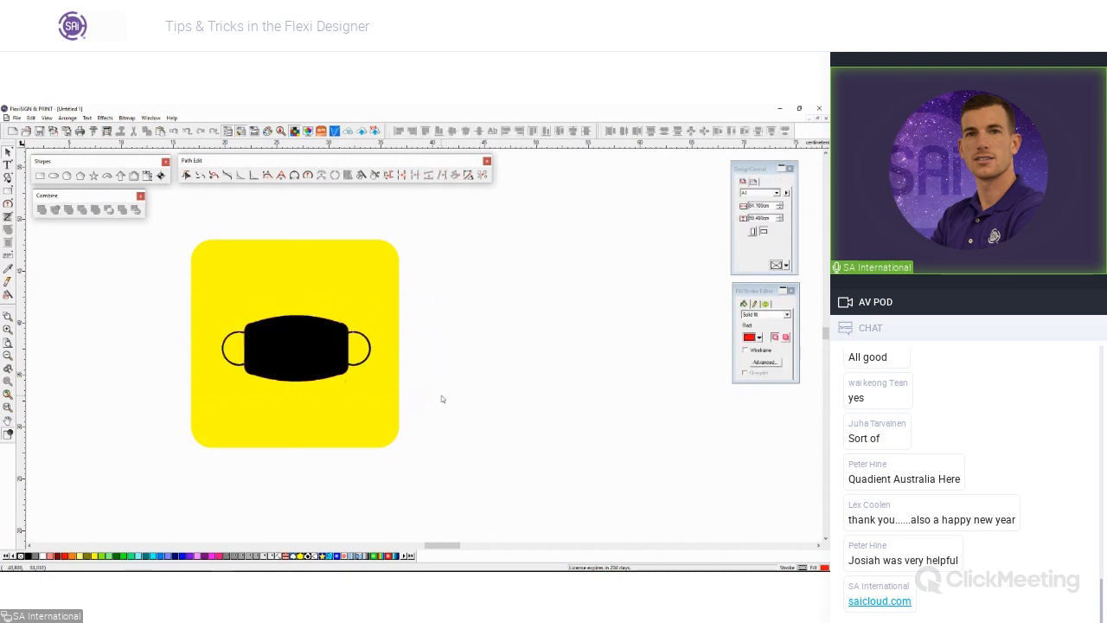
pyautogui.moveTo(458, 399); pyautogui.dragTo(199, 302)
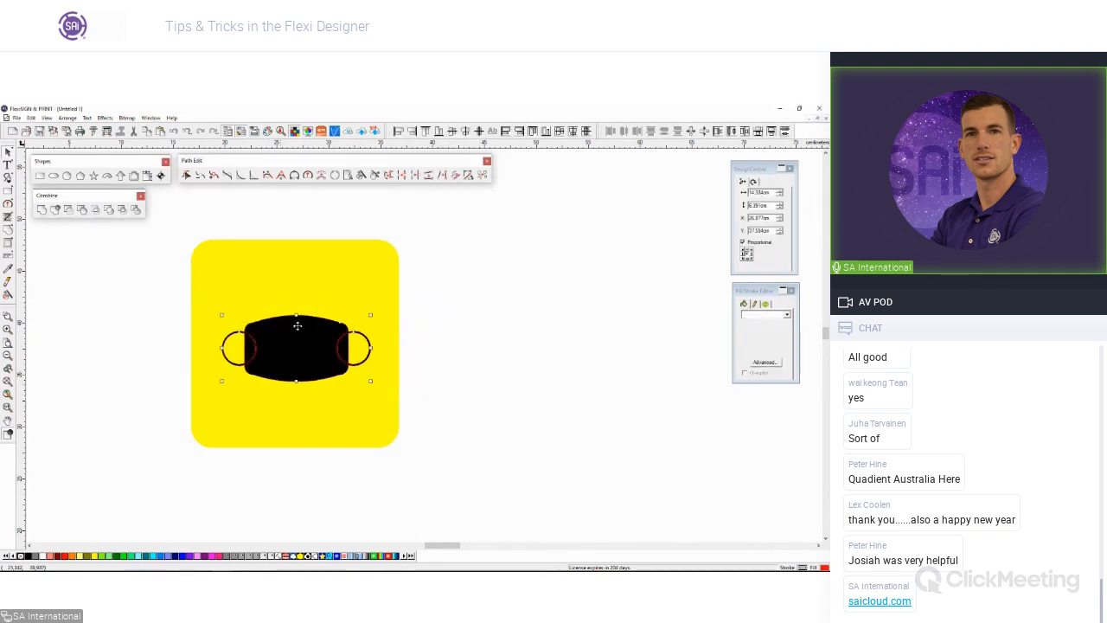
pyautogui.click(485, 374)
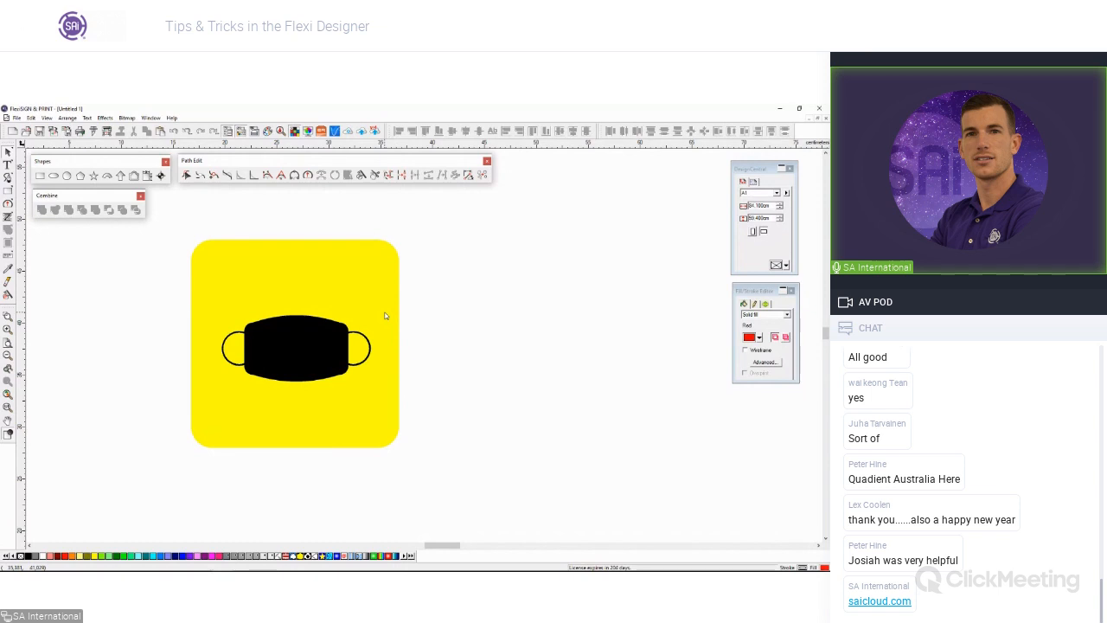
# Step: Check that the Select tool's drag-select preference is By fully enclosing, and marquee-select the mask on the yellow square
pyautogui.doubleClick(7, 153)
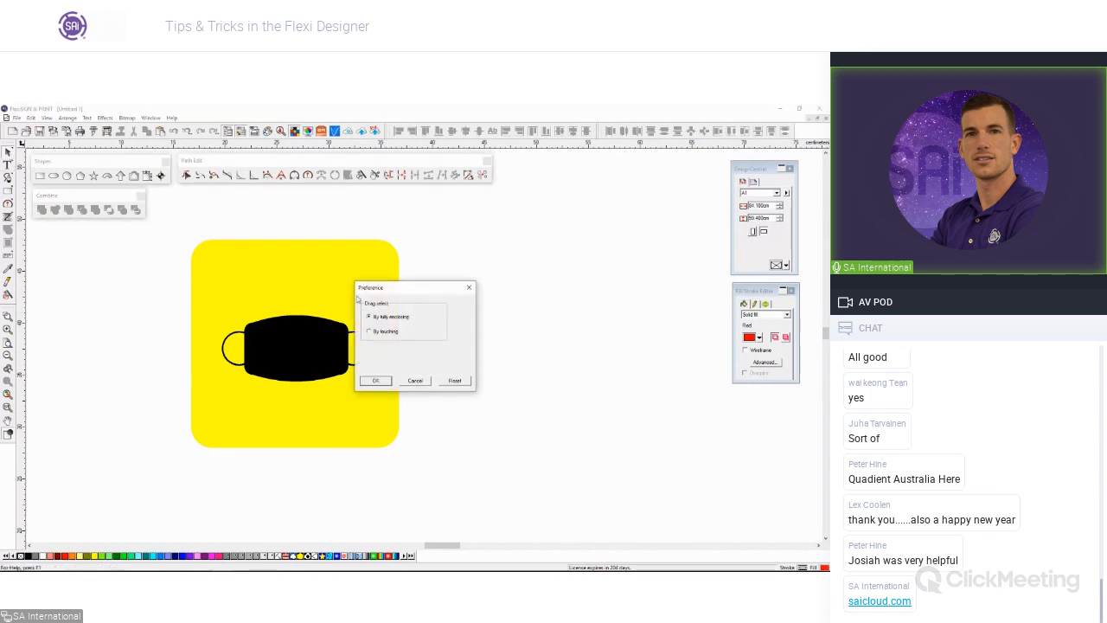
pyautogui.click(384, 380)
pyautogui.moveTo(437, 412); pyautogui.dragTo(210, 292)
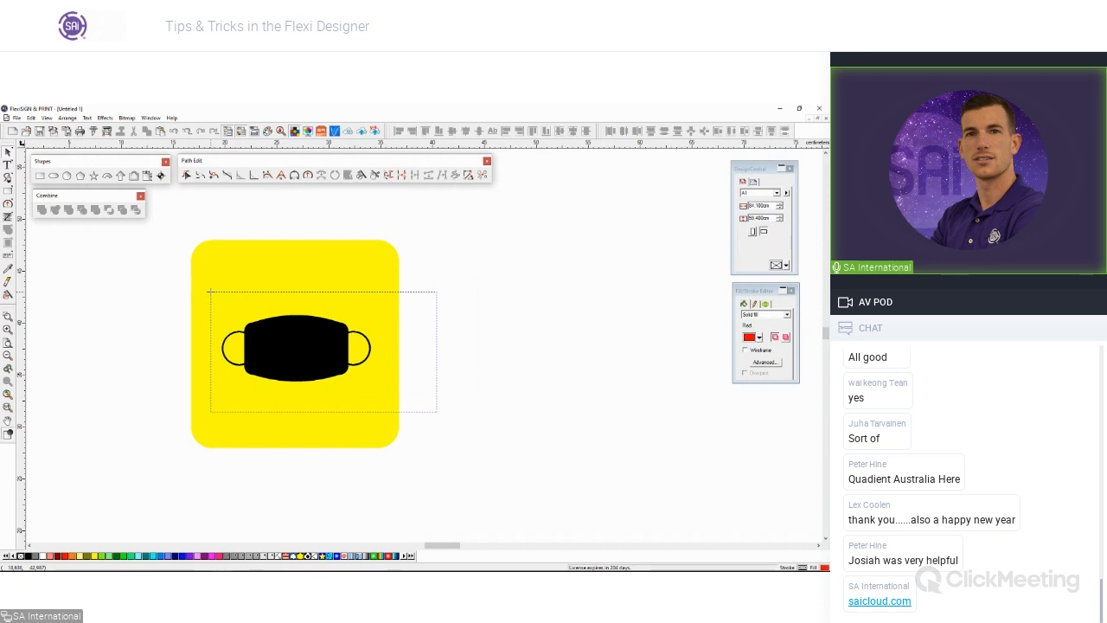
pyautogui.moveTo(210, 291); pyautogui.dragTo(210, 291)
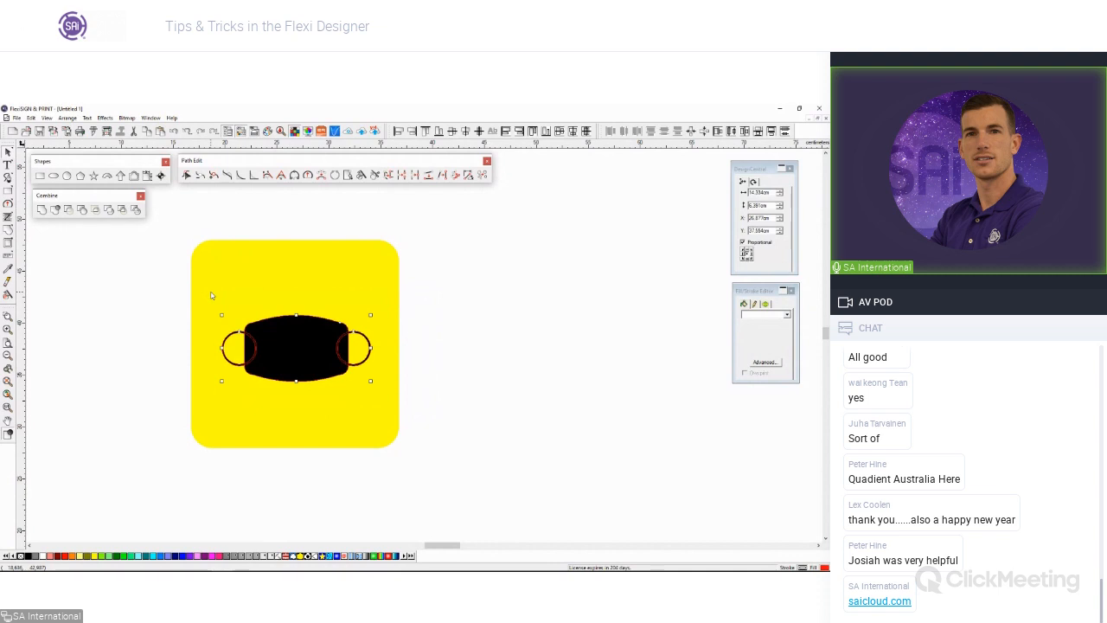
# Step: Set the Select tool's drag-select preference to By touching and draw a marquee around the mask
pyautogui.doubleClick(7, 152)
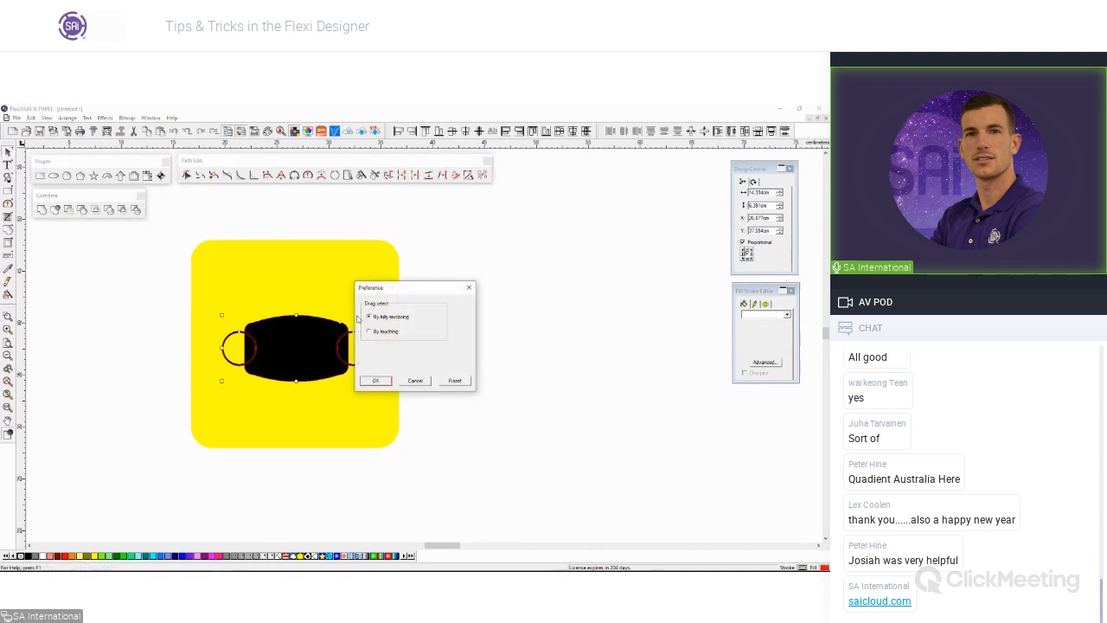
pyautogui.click(376, 381)
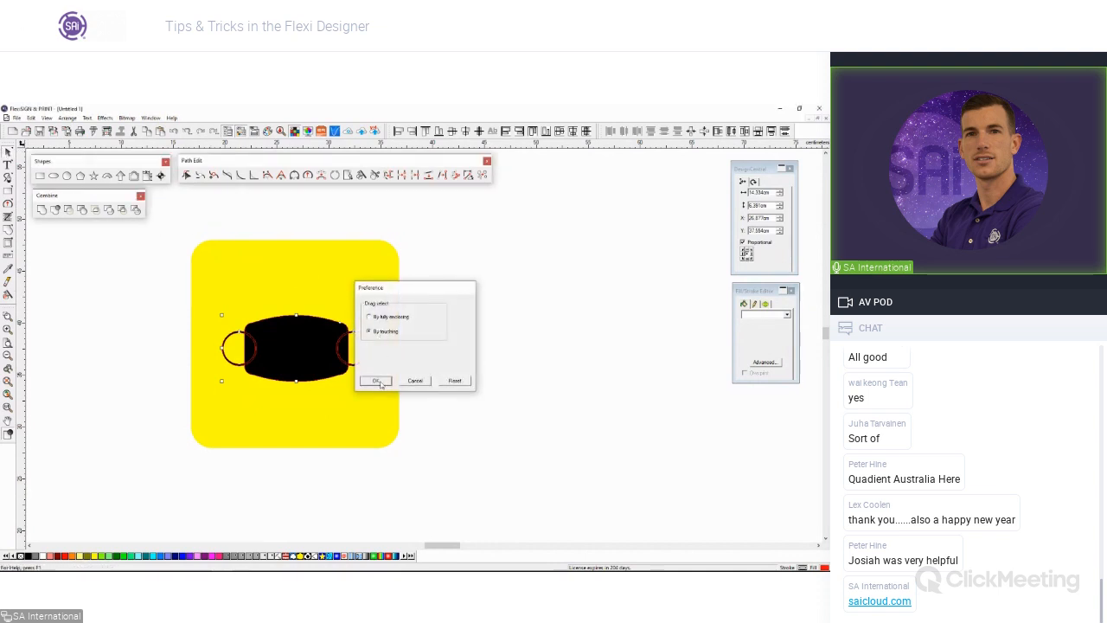
pyautogui.moveTo(482, 434); pyautogui.dragTo(210, 284)
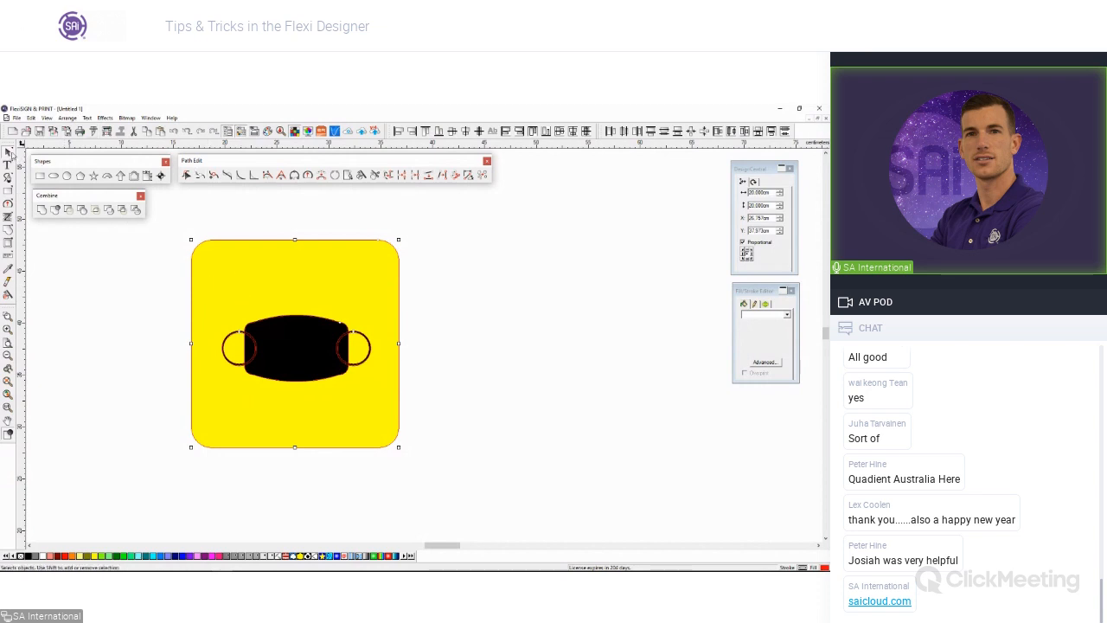
# Step: Set the drag-select preference back to By fully enclosing and marquee-select the mask
pyautogui.doubleClick(10, 153)
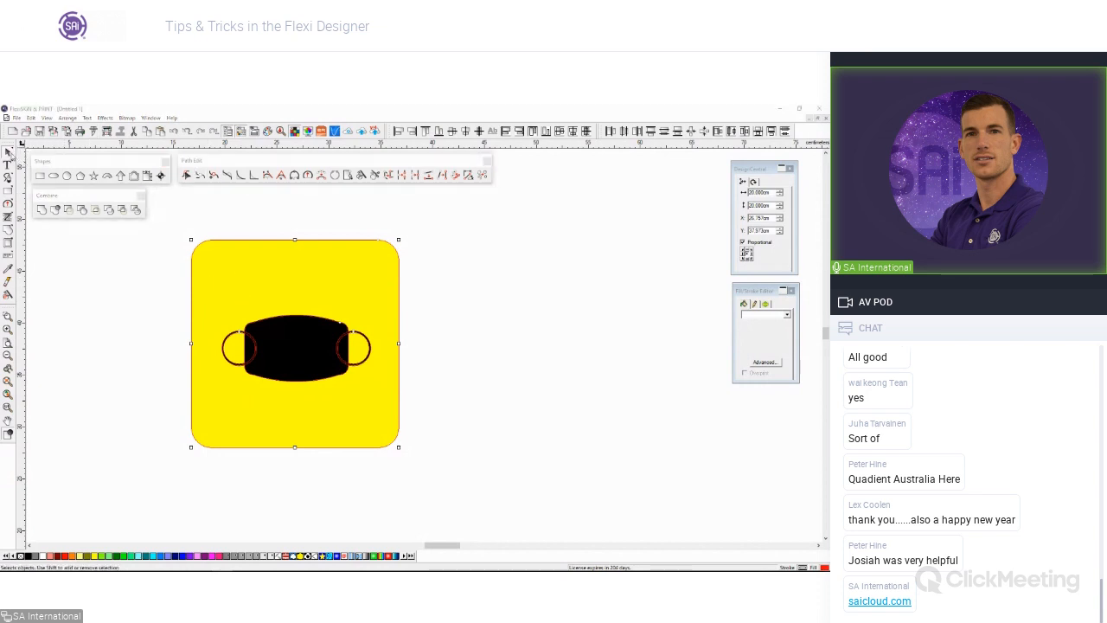
pyautogui.click(391, 317)
pyautogui.click(377, 380)
pyautogui.moveTo(465, 416); pyautogui.dragTo(213, 296)
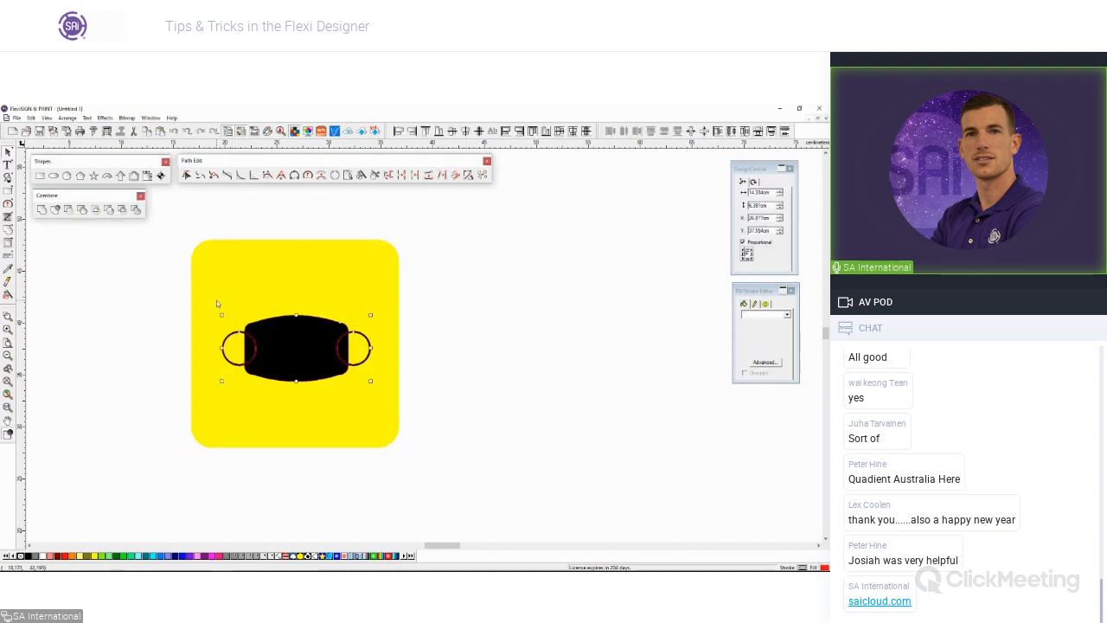
# Step: Centre the mask horizontally and vertically on the yellow square, and leave only the mask selected
pyautogui.click(253, 283)
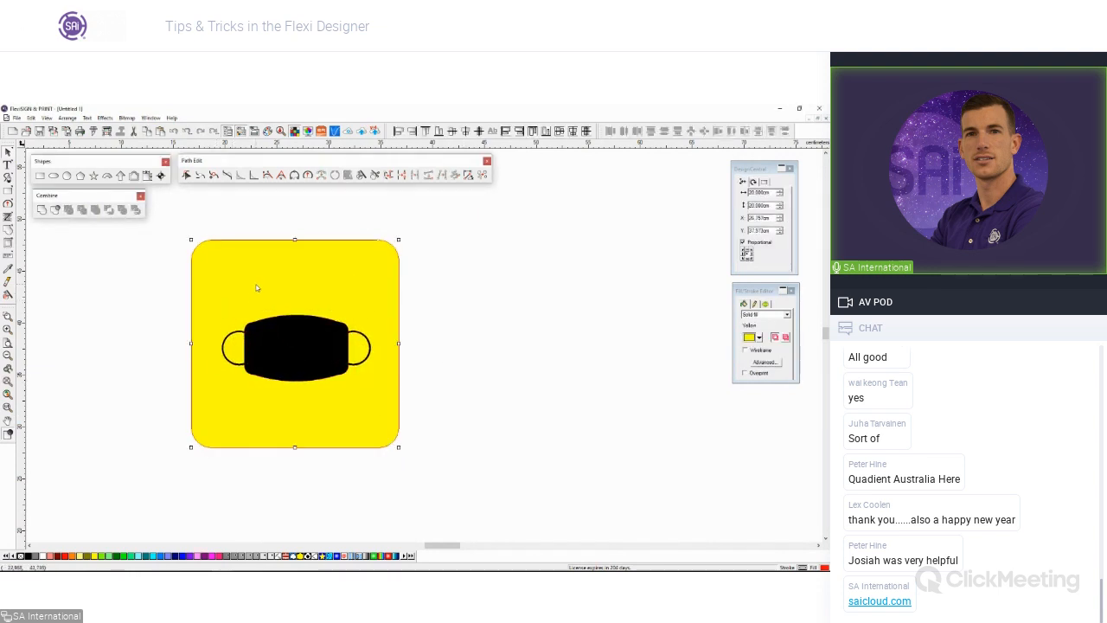
pyautogui.keyDown('shift'); pyautogui.click(300, 357); pyautogui.keyUp('shift')
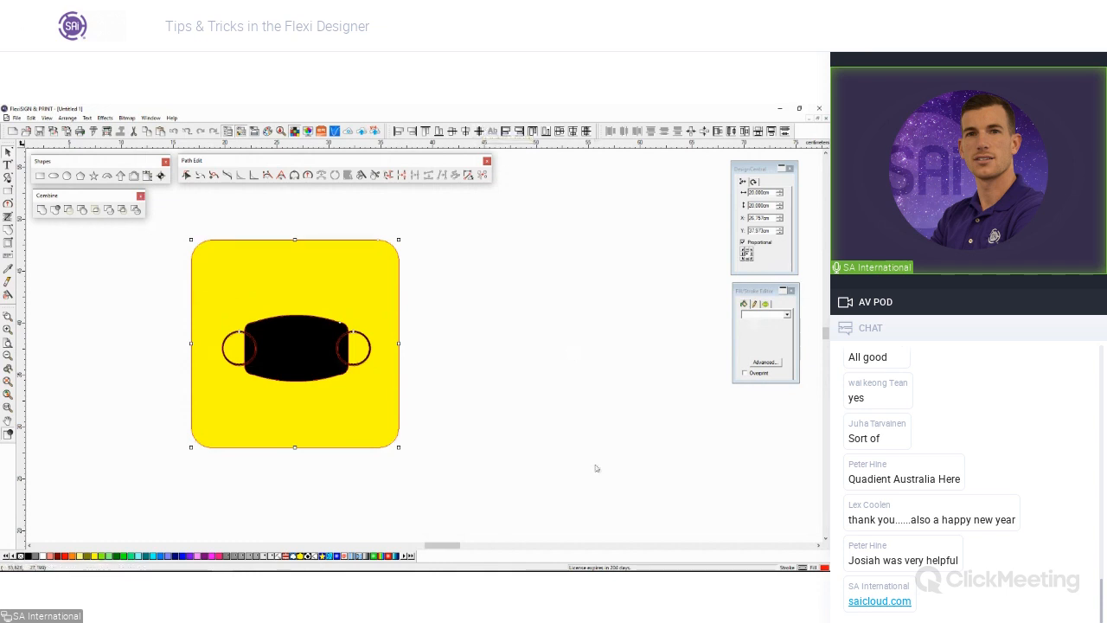
pyautogui.hotkey('ctrl', '3')
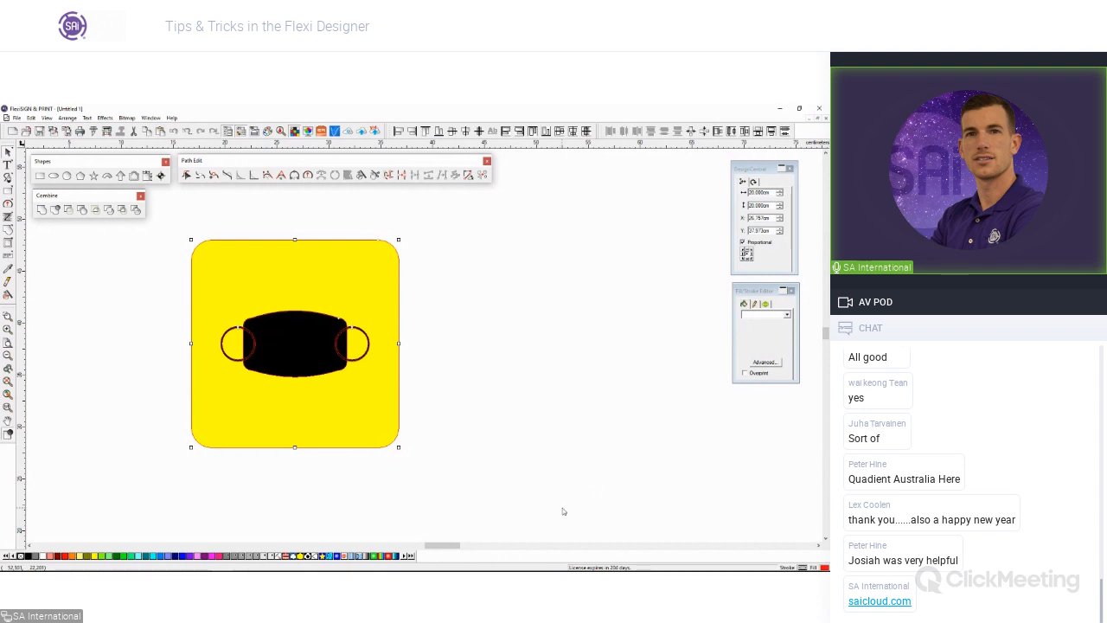
pyautogui.click(448, 399)
pyautogui.click(332, 369)
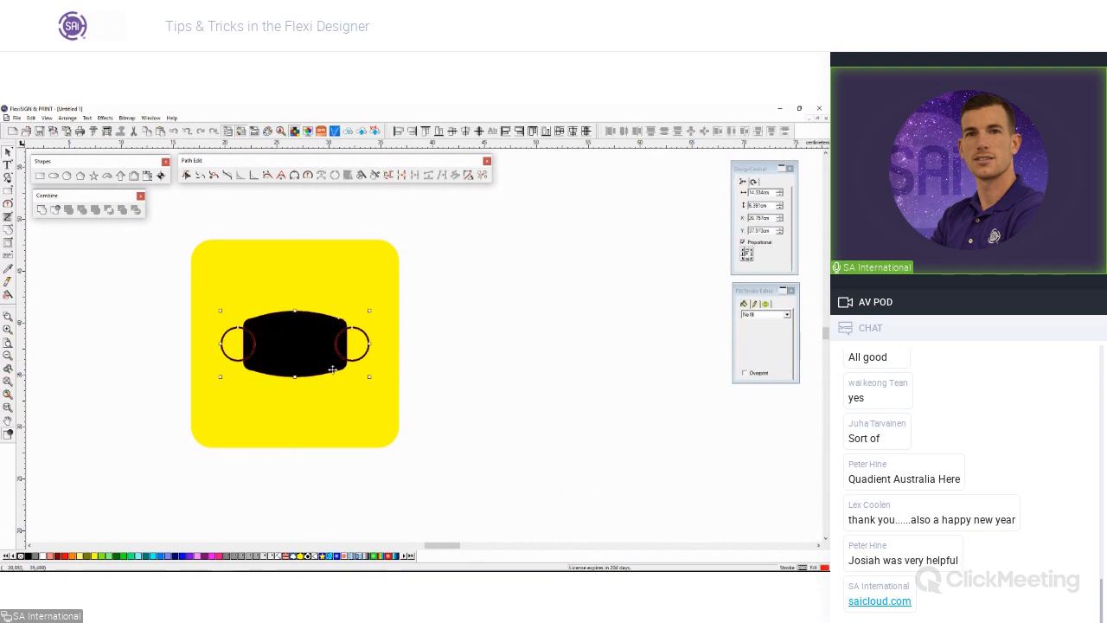
# Step: Enlarge the mask proportionally about its centre to about 16.7 cm wide
pyautogui.moveTo(368, 377)
pyautogui.mouseDown()
pyautogui.moveTo(377, 388)
pyautogui.moveTo(341, 361)
pyautogui.moveTo(381, 383)
pyautogui.mouseUp()
pyautogui.click(441, 394)
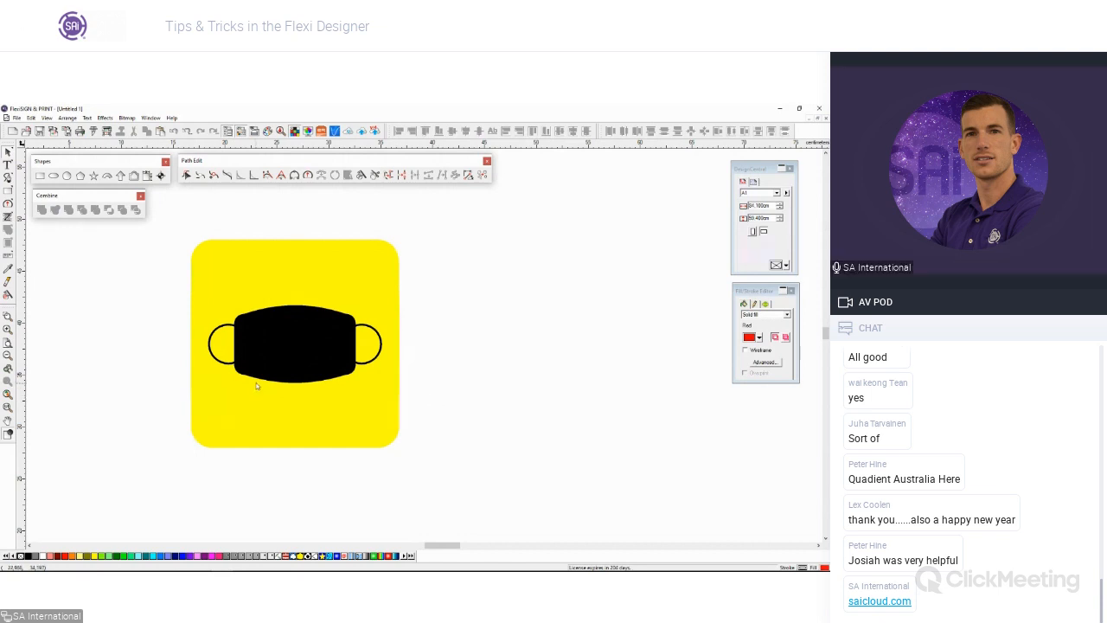
pyautogui.scroll(1, 257, 383)
# Step: Try scaling the mask up about its centre to about 22.7 cm wide, and undo the resize
pyautogui.click(298, 352)
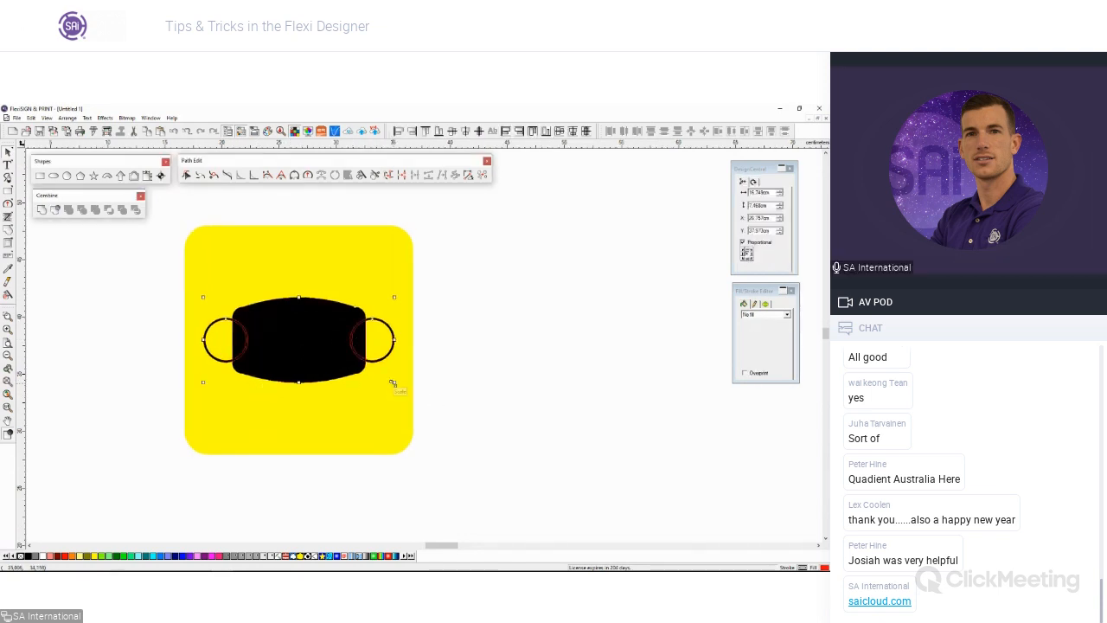
pyautogui.moveTo(395, 384); pyautogui.dragTo(412, 397)
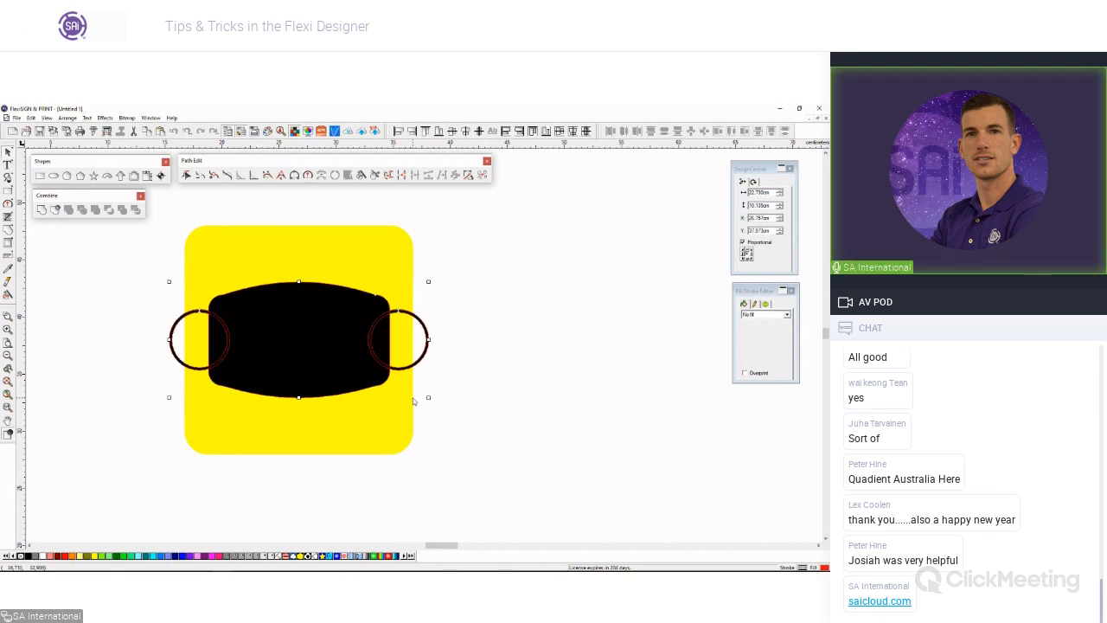
pyautogui.hotkey('ctrl', 'z')
pyautogui.click(458, 405)
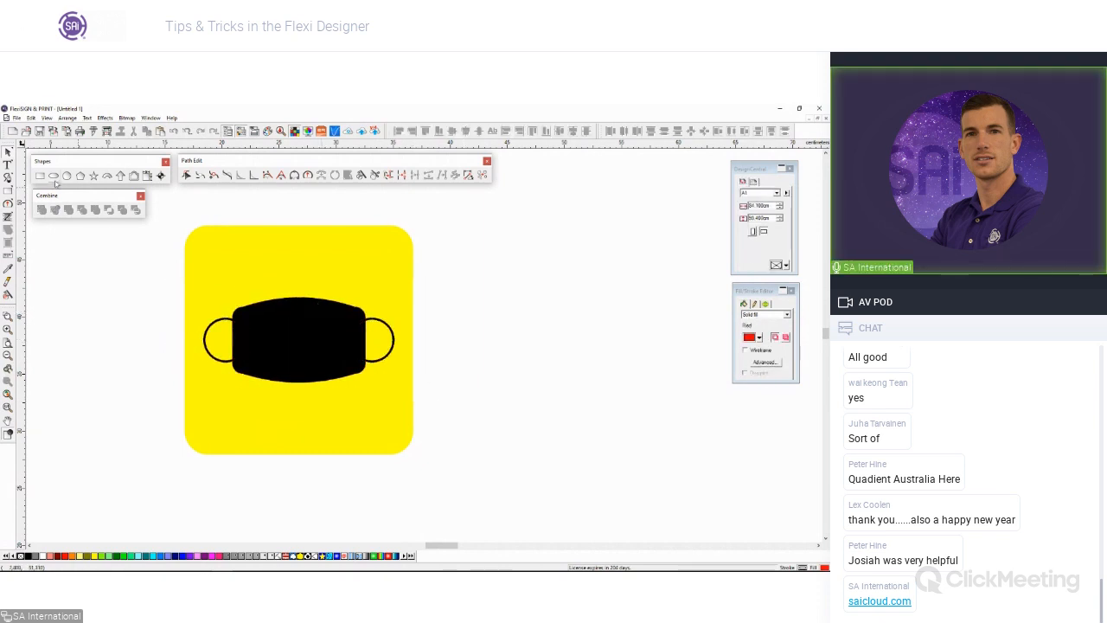
# Step: Add the red text PLEASE, WEAR and MASK on three separate lines, starting beside the upper part of the yellow square
pyautogui.click(8, 164)
pyautogui.click(133, 280)
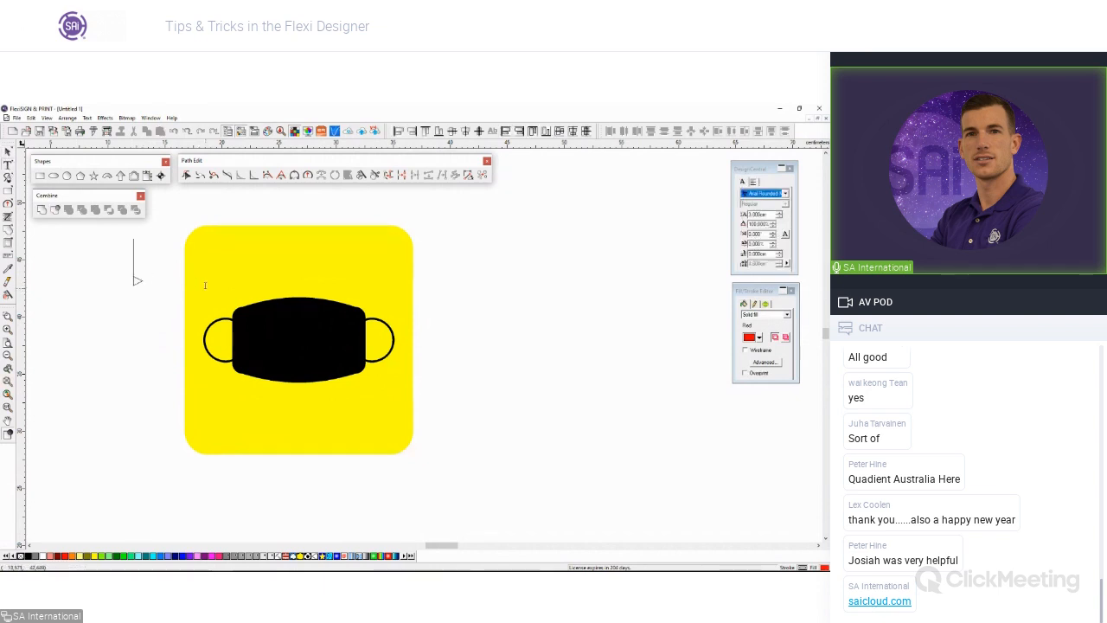
pyautogui.write('PLEASE')
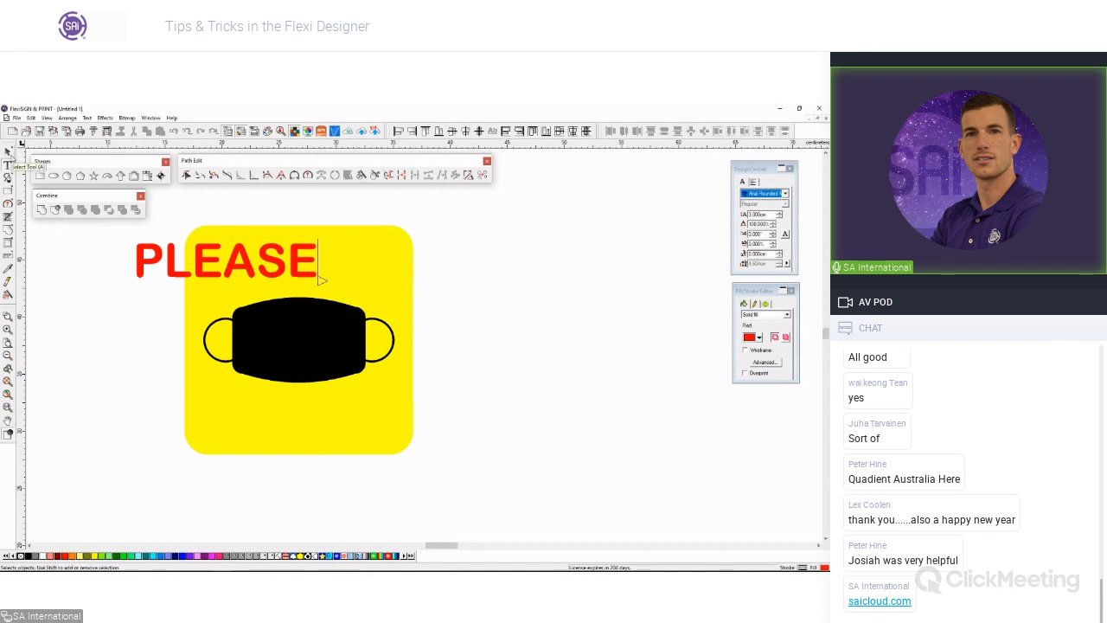
pyautogui.press('Return')
pyautogui.write('WEAR')
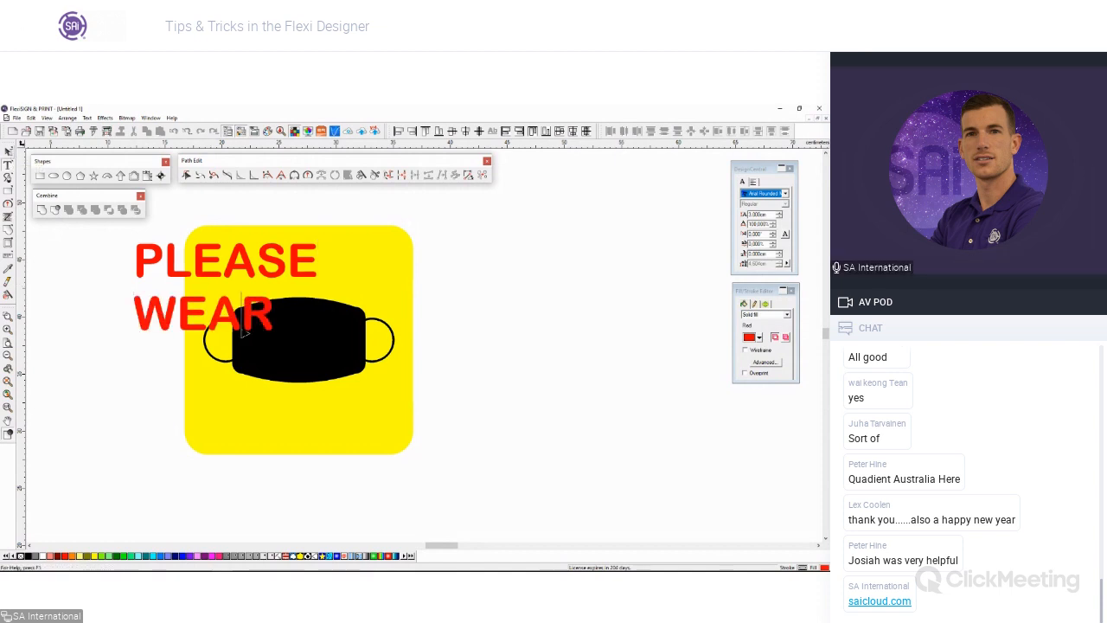
pyautogui.press('Return')
pyautogui.write('MASK')
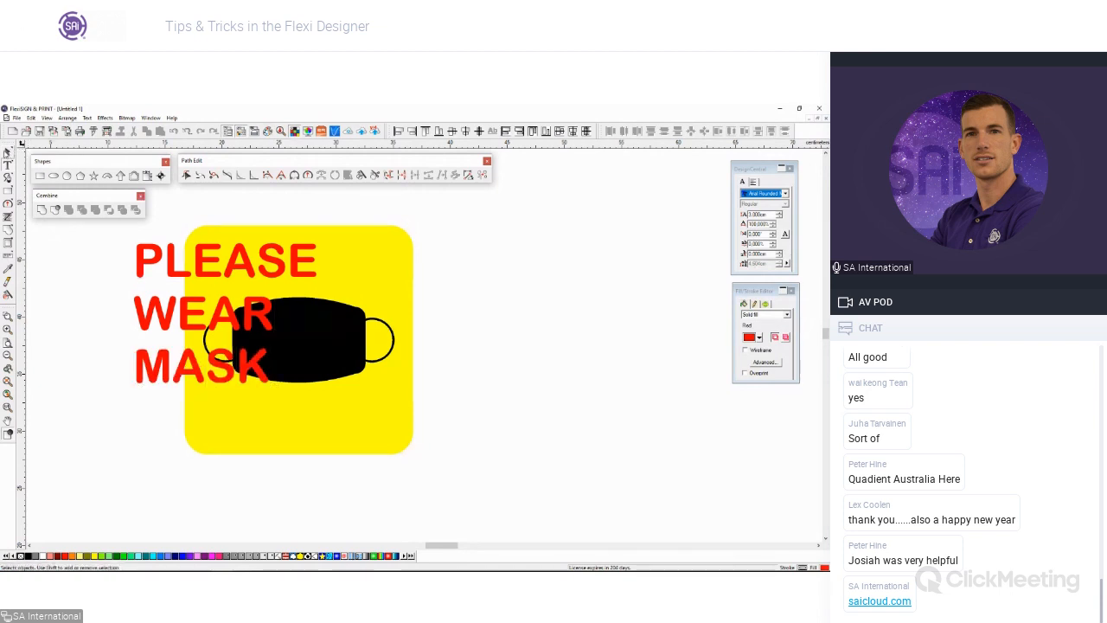
# Step: Centre the text block horizontally and vertically on the yellow square
pyautogui.click(7, 152)
pyautogui.click(342, 260)
pyautogui.keyDown('shift'); pyautogui.click(300, 259); pyautogui.keyUp('shift')
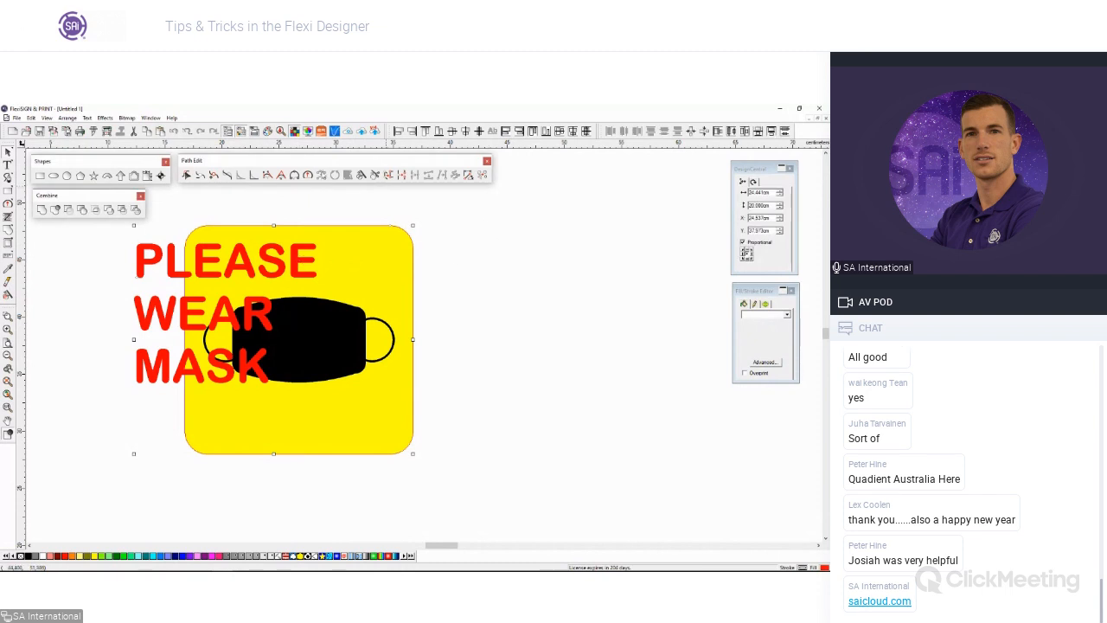
pyautogui.click(478, 131)
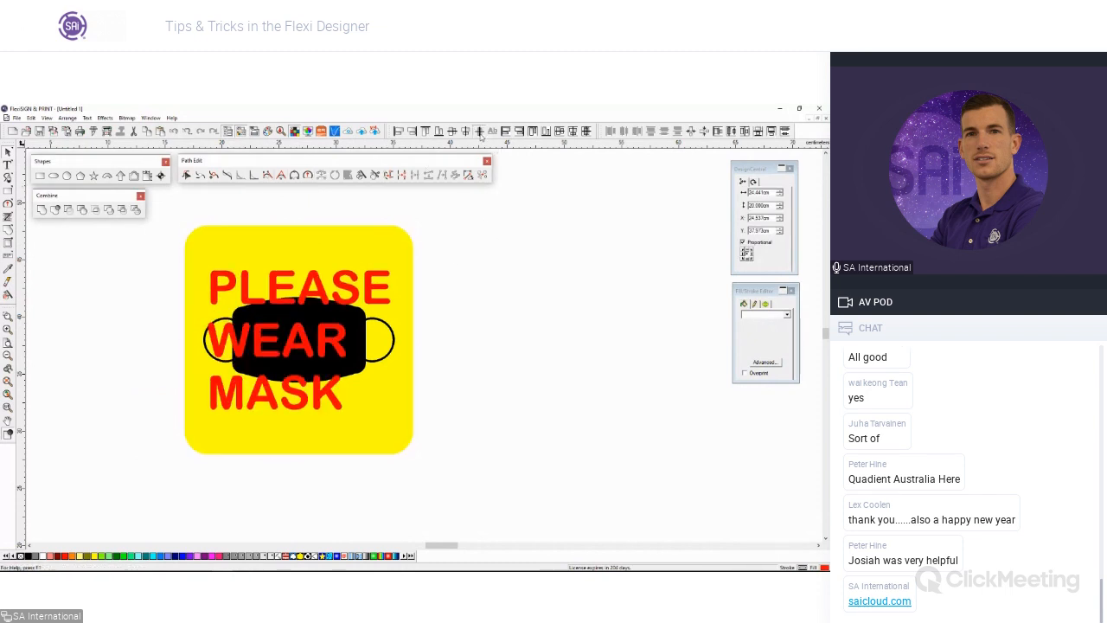
# Step: Set the three-line text block's paragraph alignment to Align Center
pyautogui.click(526, 223)
pyautogui.click(378, 286)
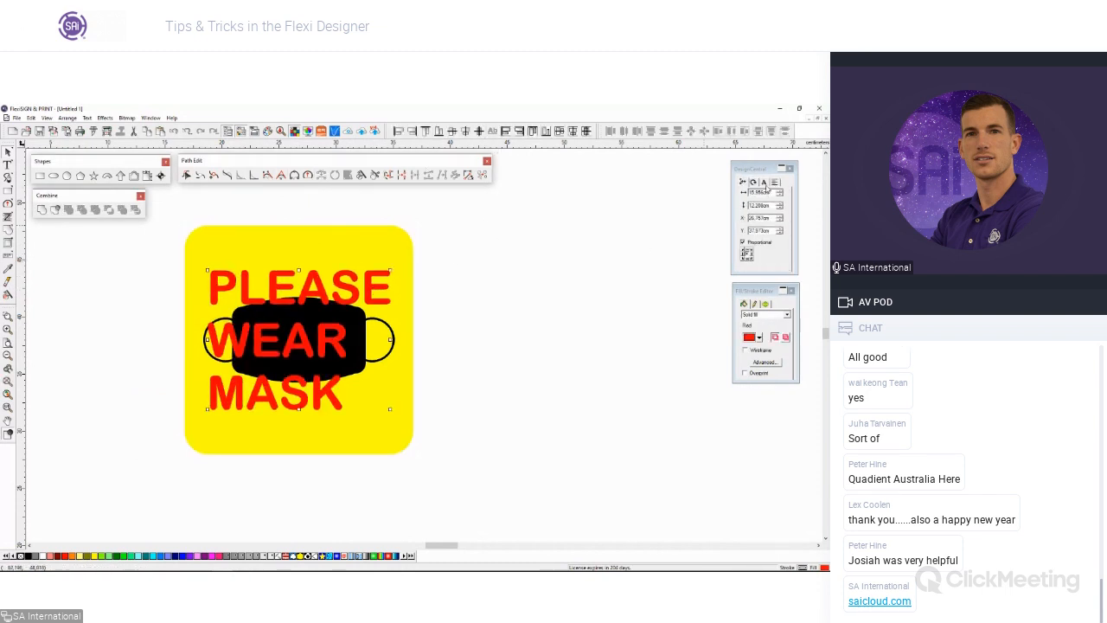
pyautogui.click(775, 183)
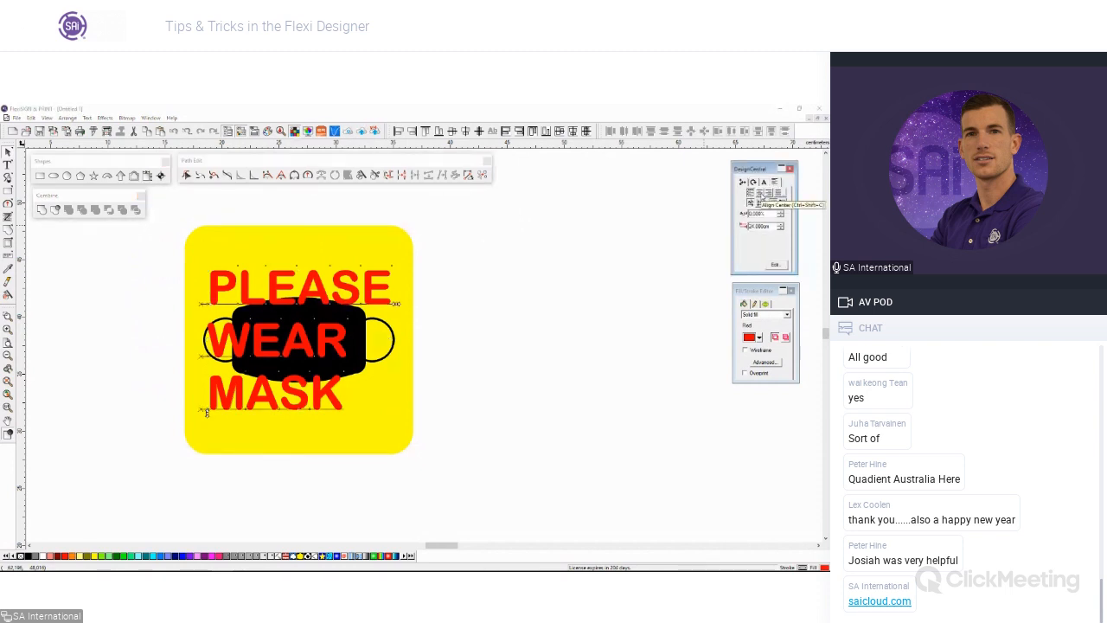
pyautogui.click(758, 202)
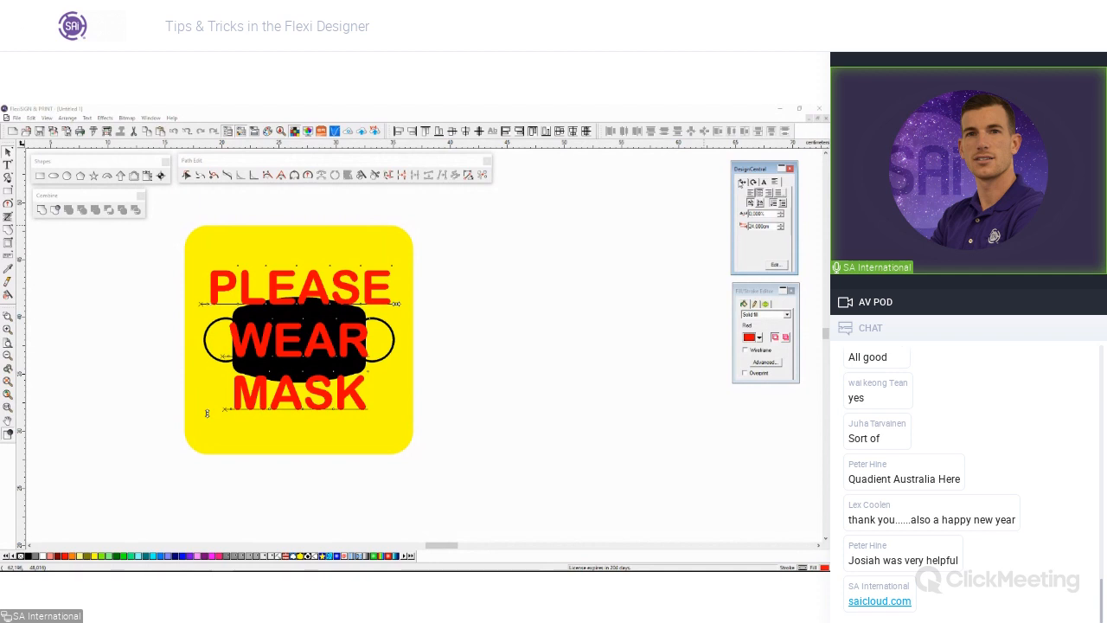
# Step: Examine the text block's scaling handles and its rotation handles, and deselect the text
pyautogui.click(493, 271)
pyautogui.click(354, 342)
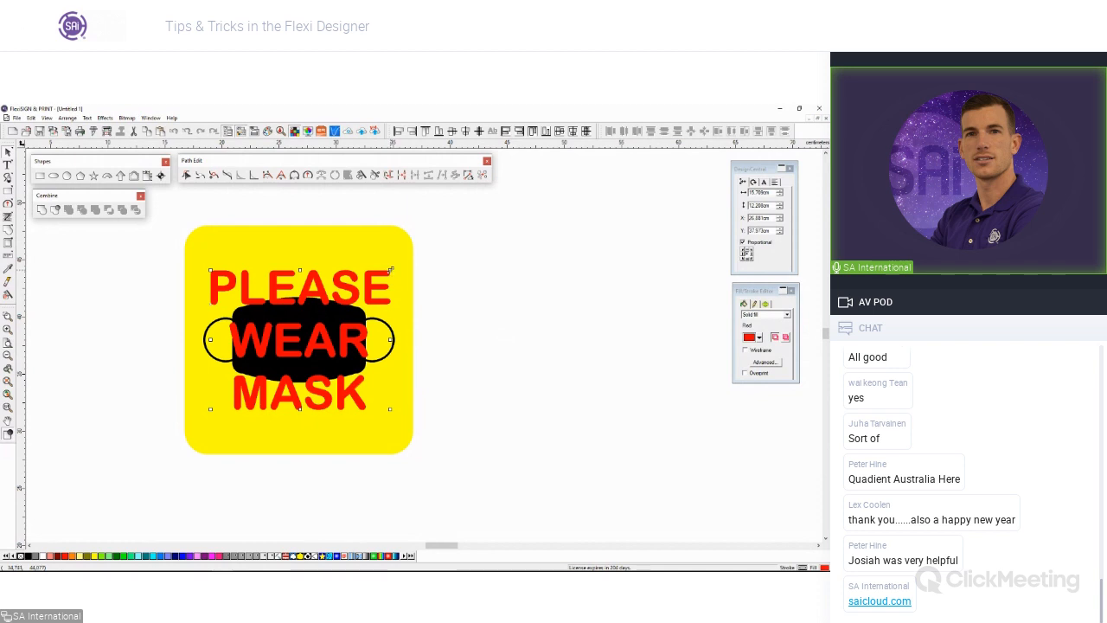
pyautogui.click(467, 373)
pyautogui.click(376, 305)
pyautogui.moveTo(379, 259); pyautogui.dragTo(483, 310)
pyautogui.press('Escape')
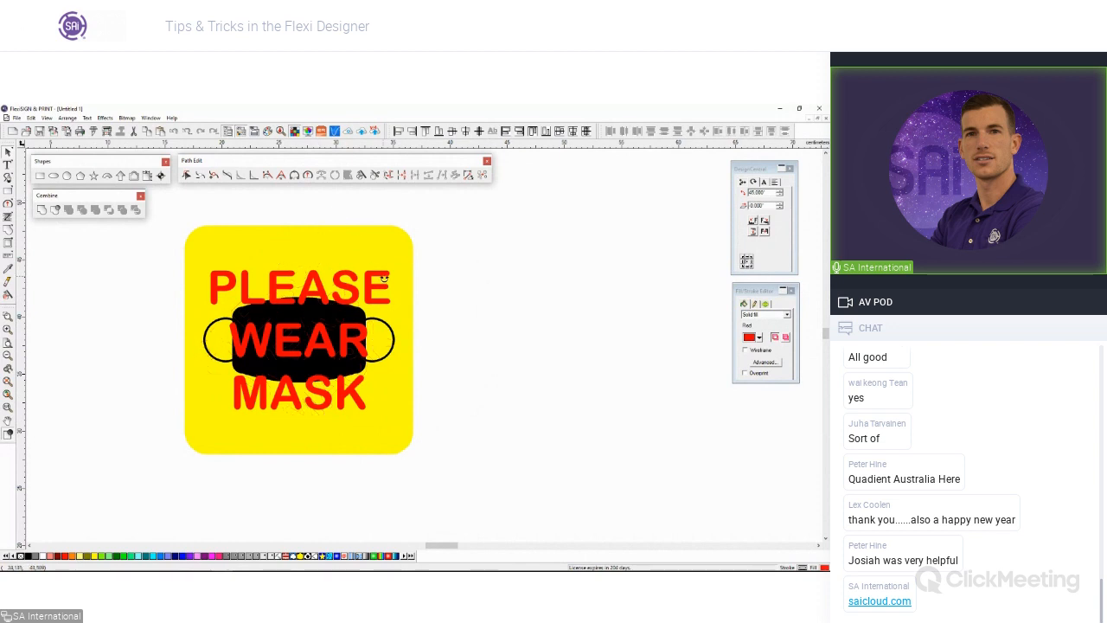
pyautogui.click(481, 329)
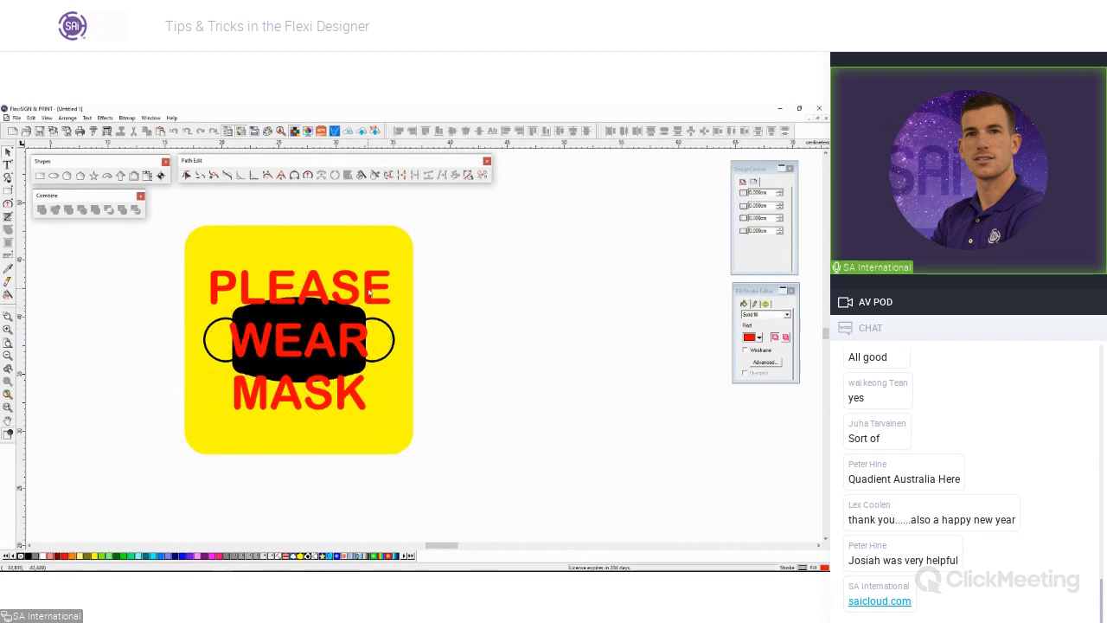
# Step: Increase the text's line spacing to about 5.8 cm, and try wider letter spacing before undoing that
pyautogui.click(368, 293)
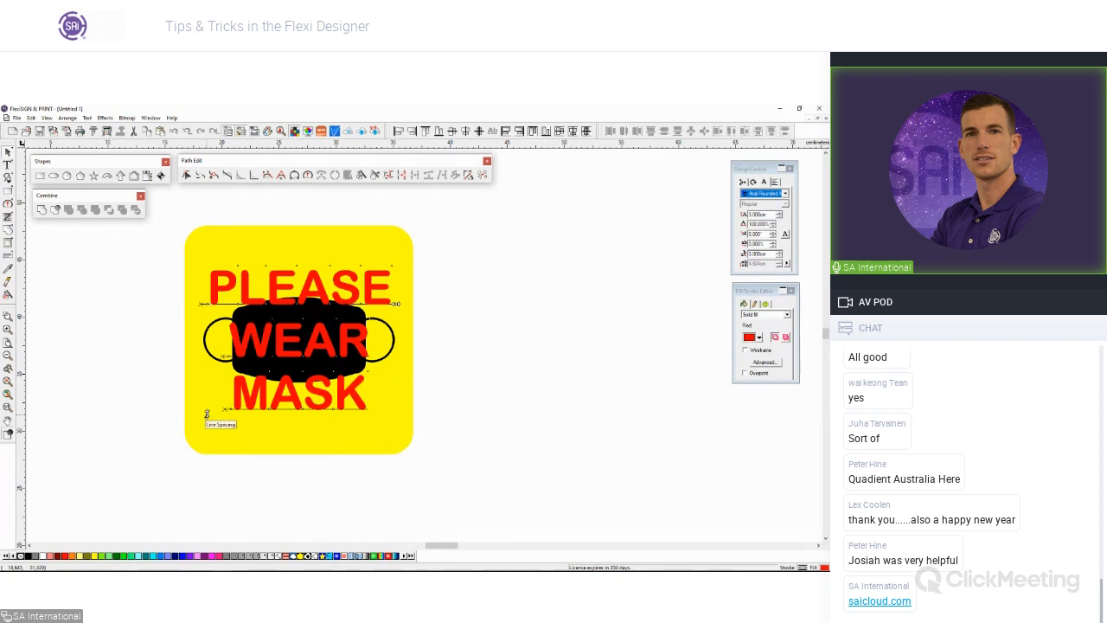
pyautogui.moveTo(206, 414); pyautogui.dragTo(206, 441)
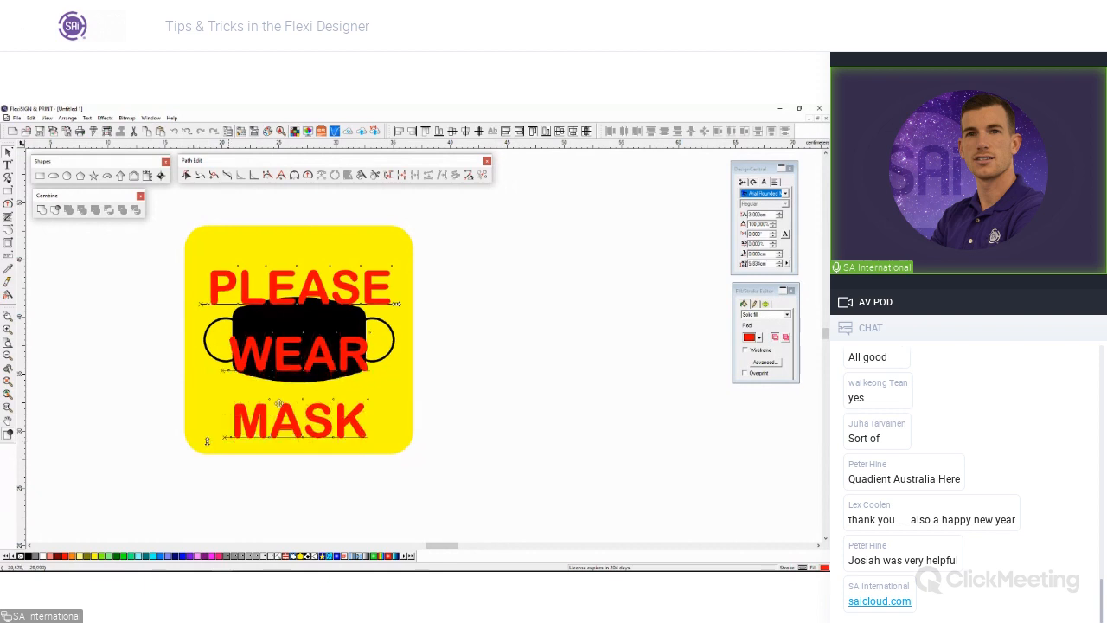
pyautogui.moveTo(399, 304); pyautogui.dragTo(457, 303)
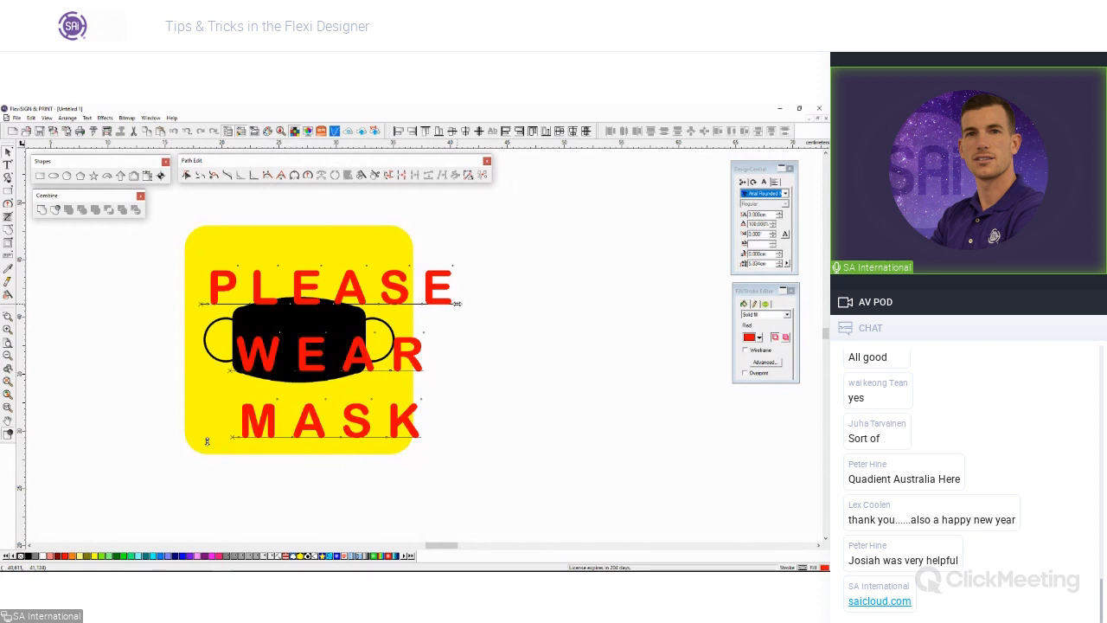
pyautogui.hotkey('ctrl', 'z')
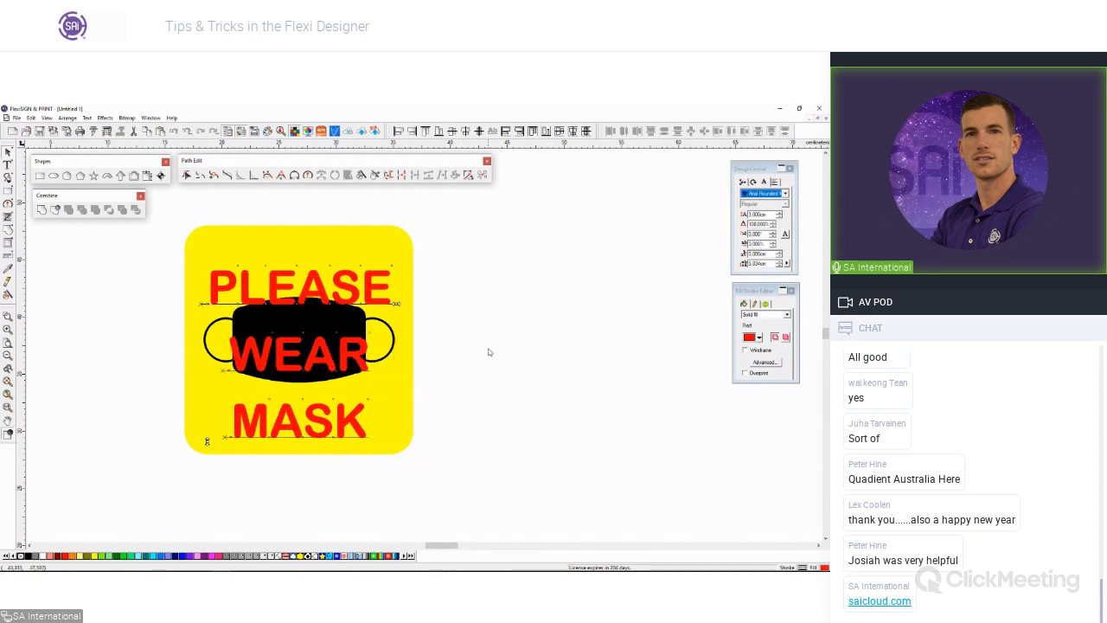
# Step: Select all objects and centre the text, mask and yellow square on one another
pyautogui.click(395, 388)
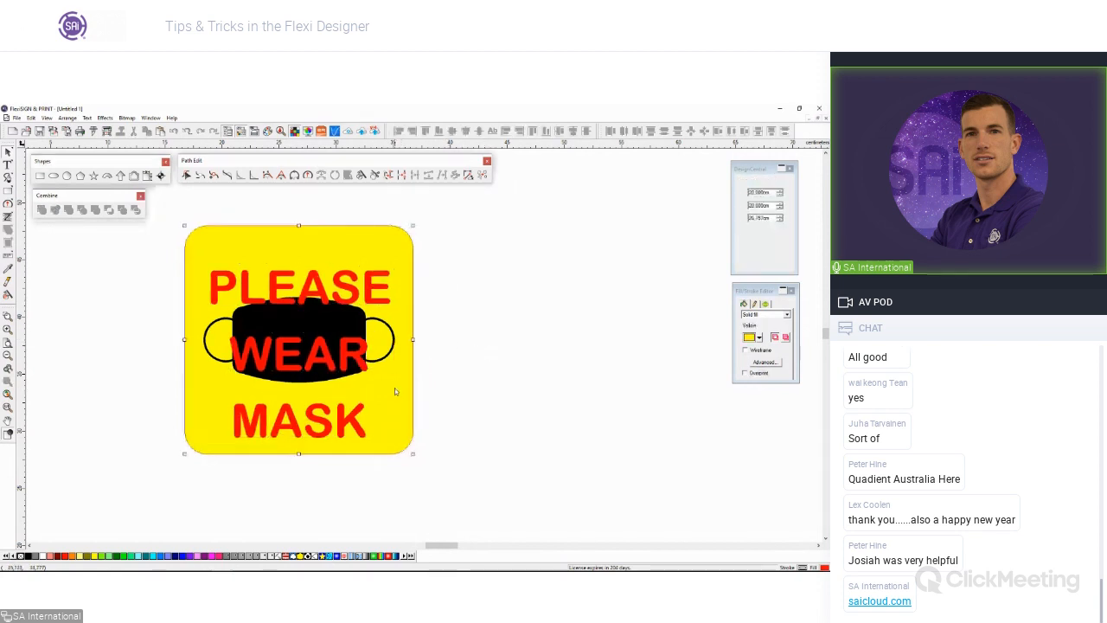
pyautogui.hotkey('ctrl', 'a')
pyautogui.press('c')
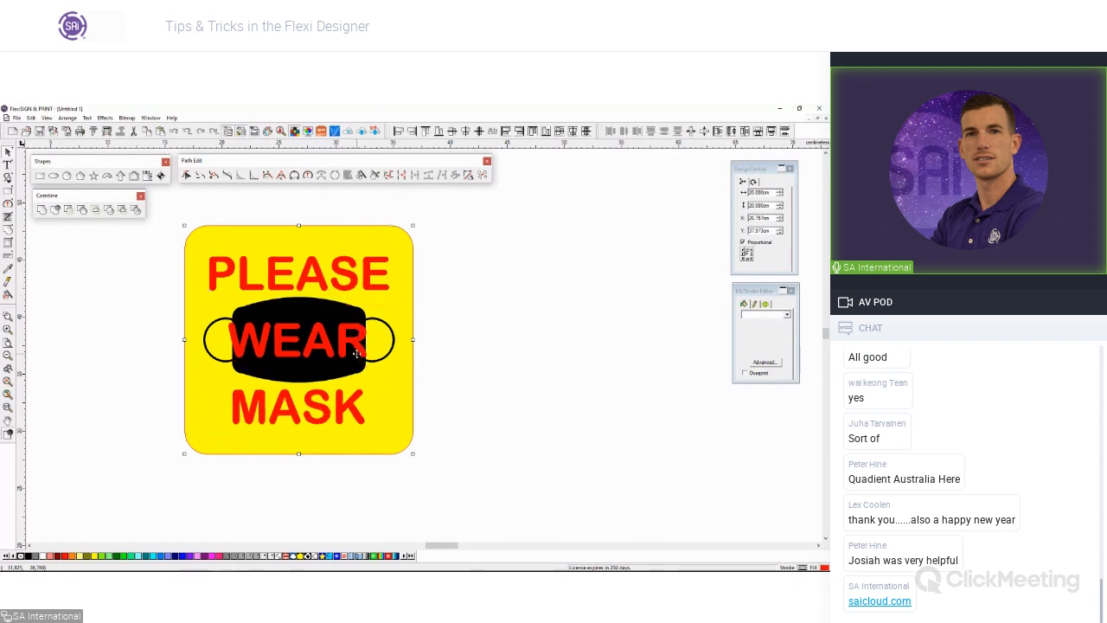
# Step: Increase the text's line spacing to about 6.4 cm and centre all the objects on one another again
pyautogui.click(237, 406)
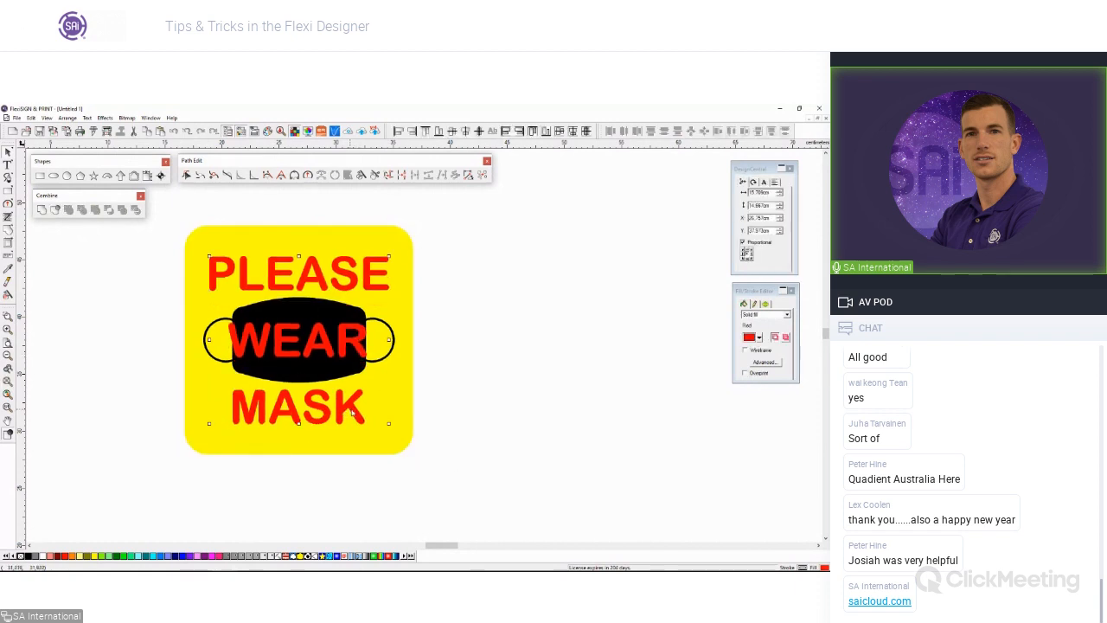
pyautogui.doubleClick(353, 408)
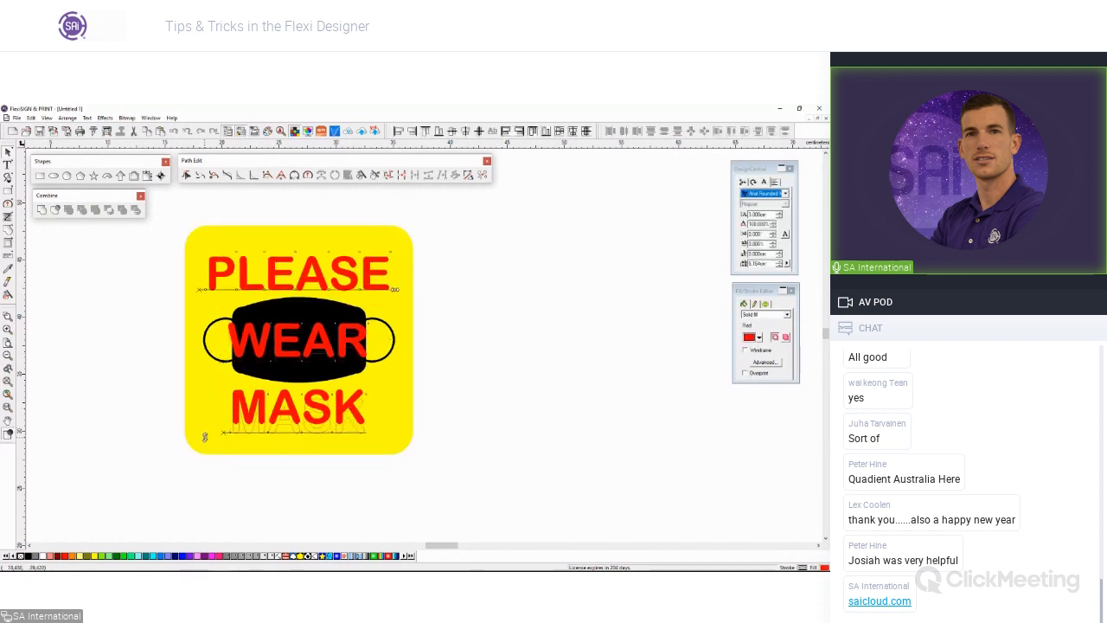
pyautogui.press('Escape')
pyautogui.hotkey('ctrl', 'a')
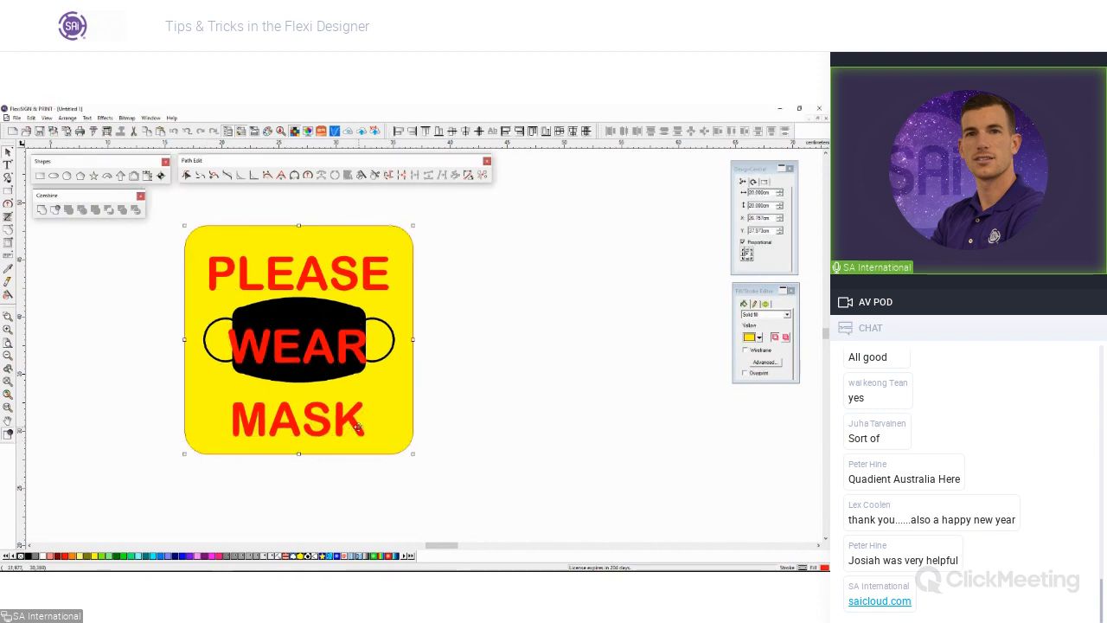
pyautogui.click(556, 334)
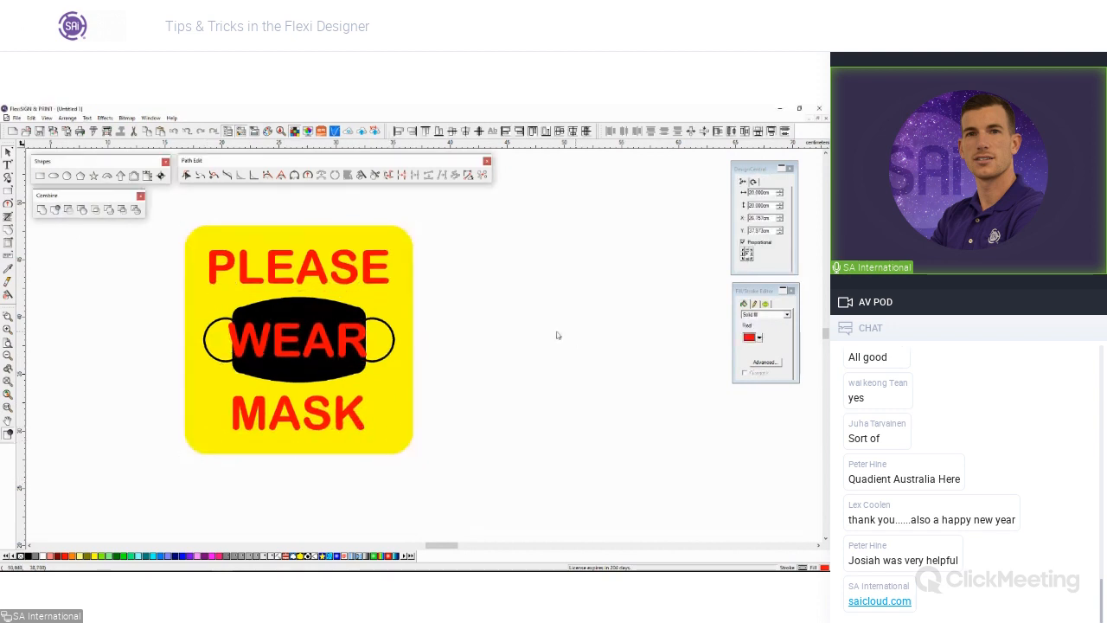
# Step: Change the fill colour of the whole PLEASE WEAR MASK text to black
pyautogui.click(344, 360)
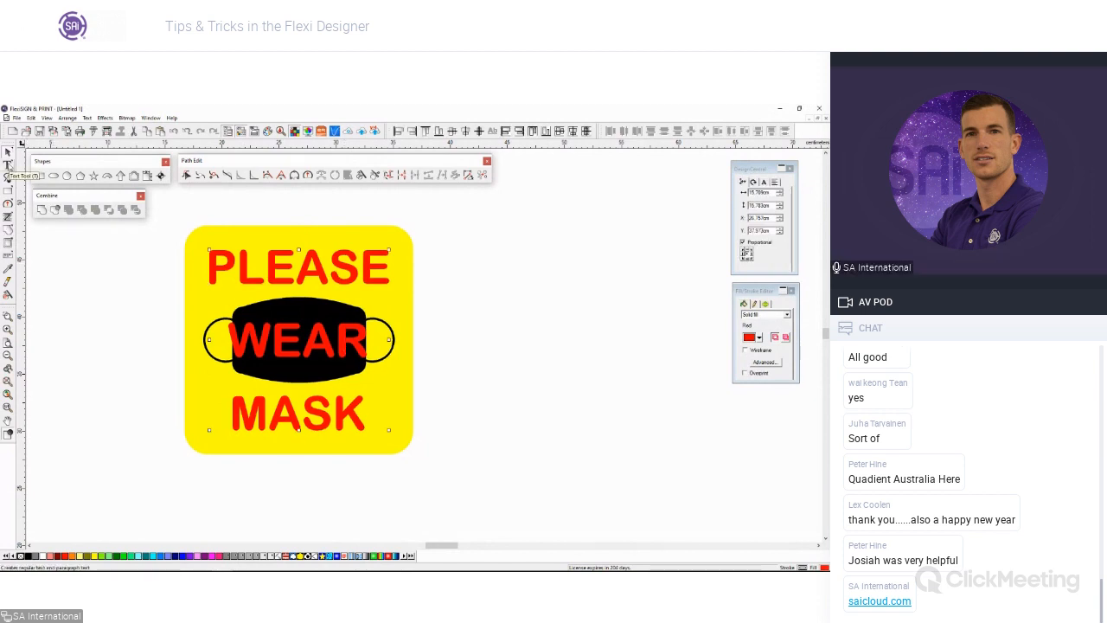
pyautogui.click(7, 165)
pyautogui.click(7, 152)
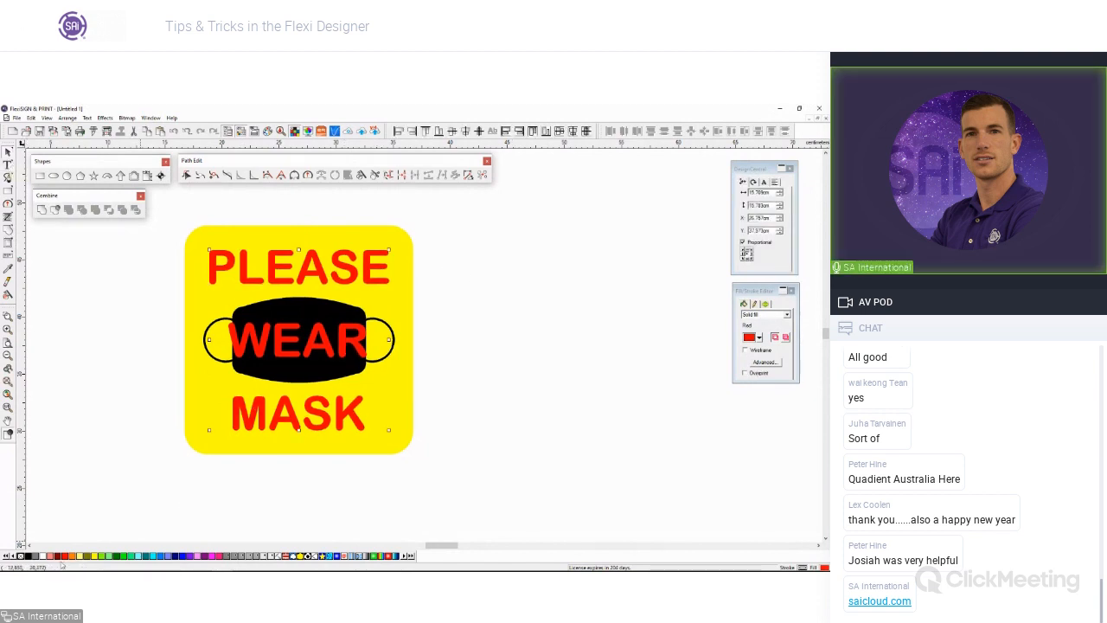
pyautogui.click(38, 556)
pyautogui.click(155, 486)
pyautogui.click(363, 353)
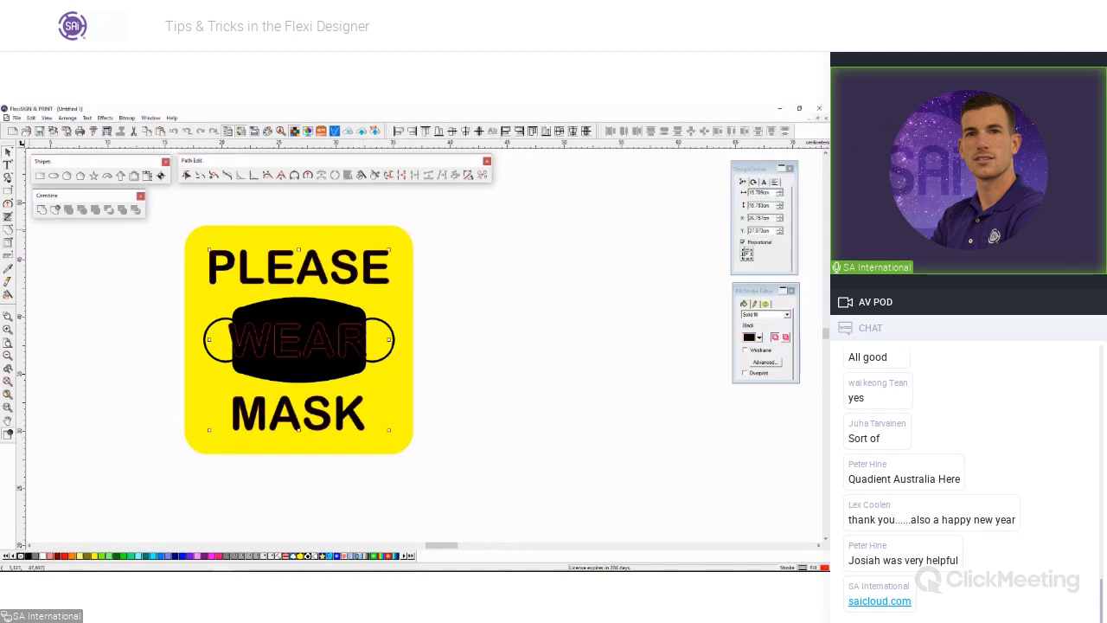
# Step: Select only the word WEAR within the text block and change its fill colour to white
pyautogui.click(8, 164)
pyautogui.click(285, 339)
pyautogui.moveTo(235, 333); pyautogui.dragTo(395, 342)
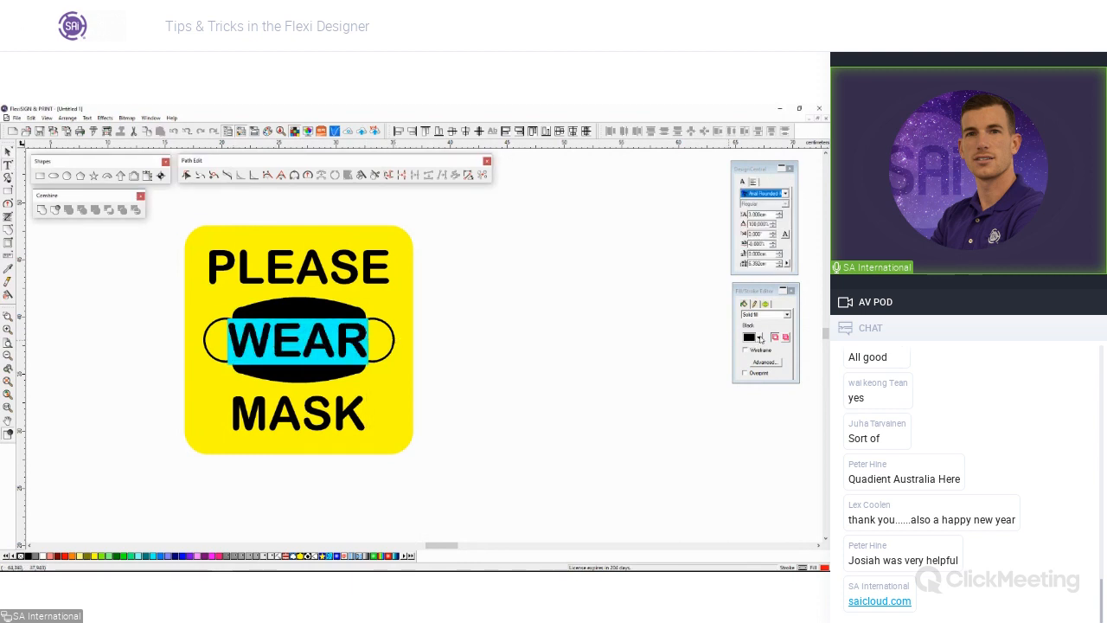
pyautogui.click(759, 338)
pyautogui.click(718, 369)
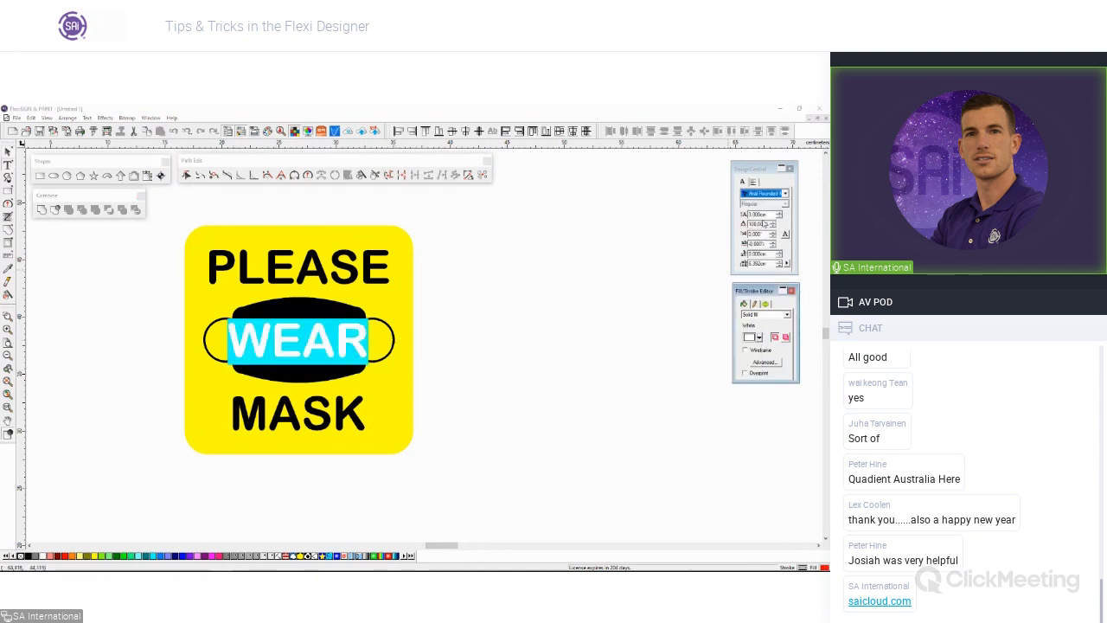
# Step: Set the text height of the word WEAR to 2.4 cm so it fits on the mask
pyautogui.click(768, 214)
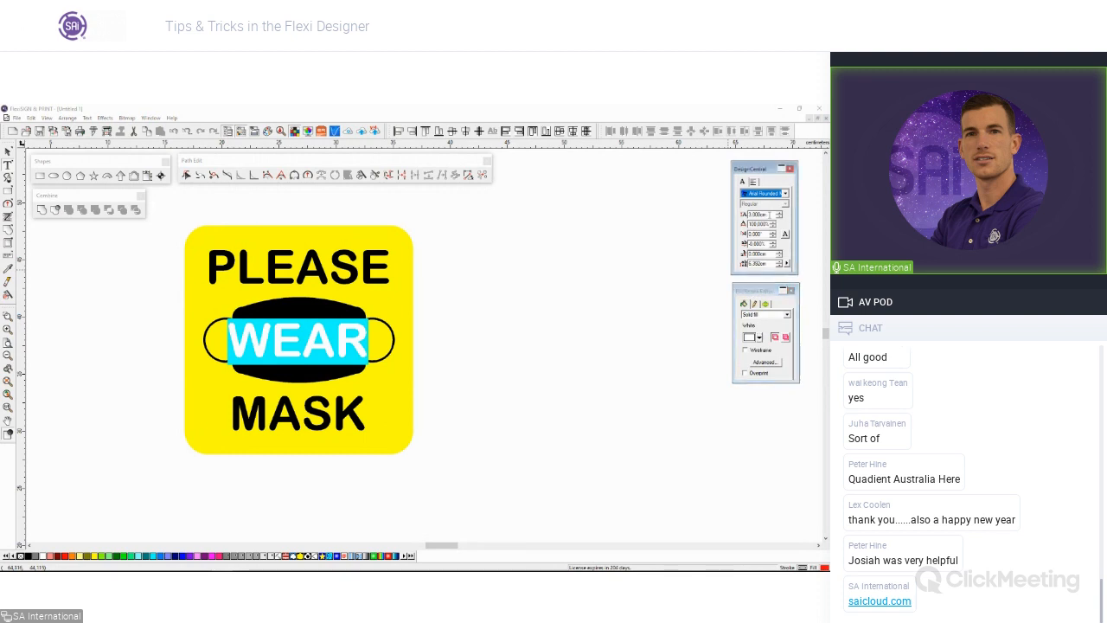
pyautogui.click(368, 428)
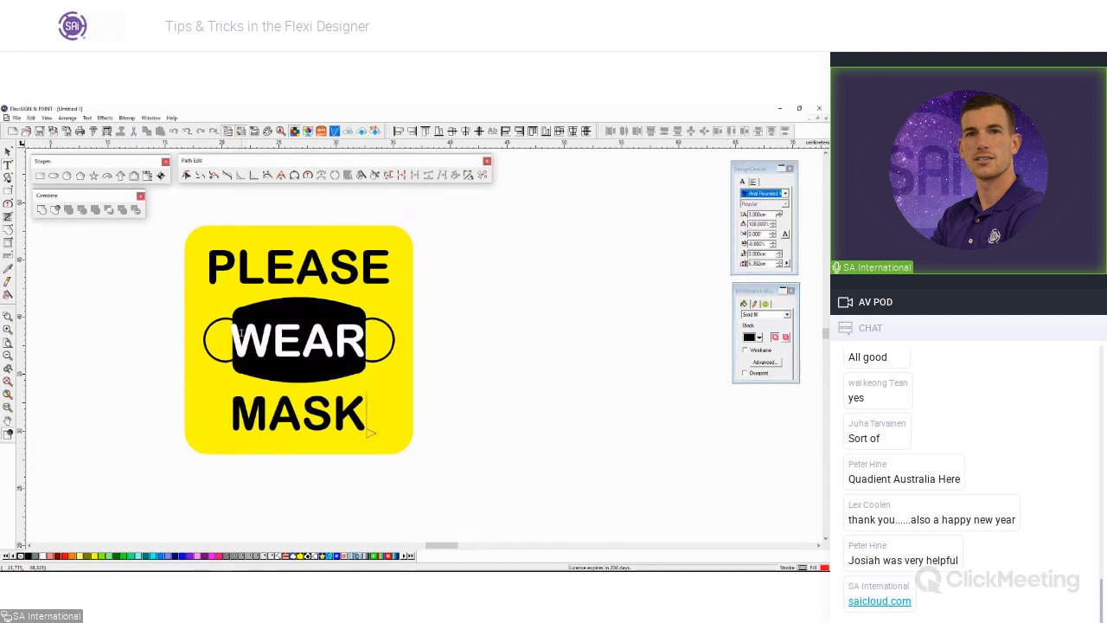
pyautogui.moveTo(236, 336); pyautogui.dragTo(364, 337)
pyautogui.doubleClick(767, 215)
pyautogui.write('2.4')
pyautogui.press('Return')
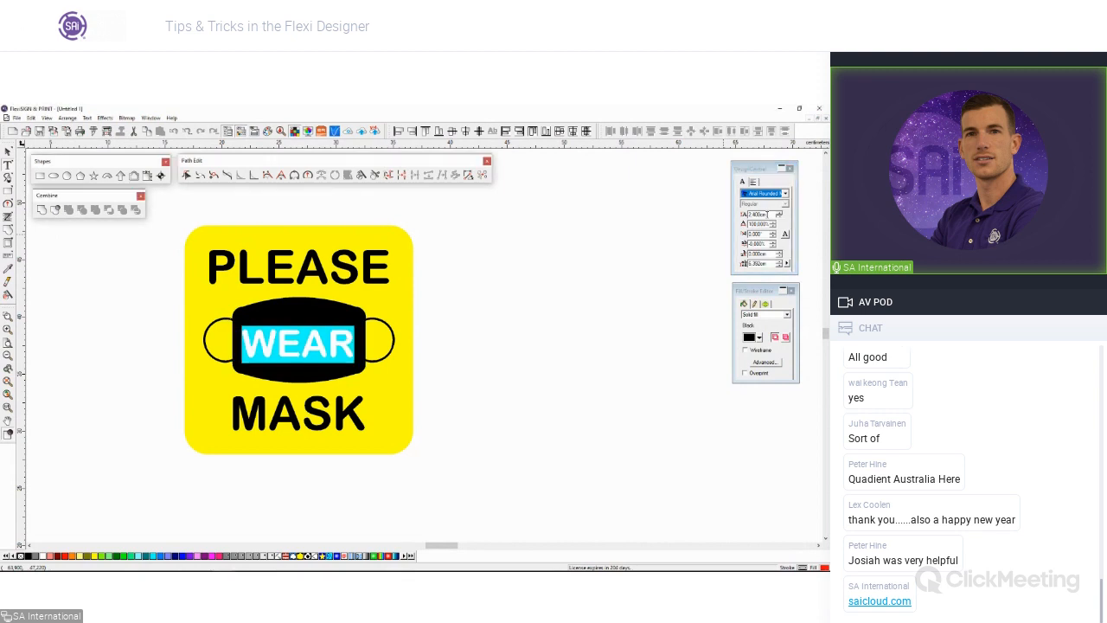
pyautogui.click(6, 151)
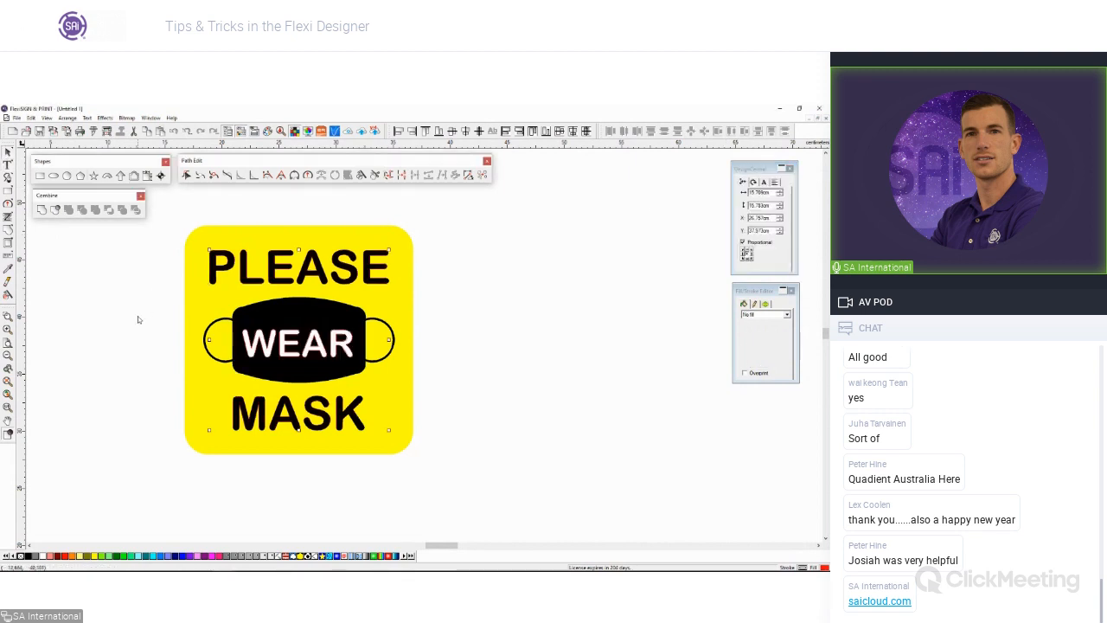
# Step: Shrink the PLEASE WEAR MASK text block about its centre to about 13.5 cm wide and increase its line spacing slightly
pyautogui.click(128, 382)
pyautogui.click(330, 365)
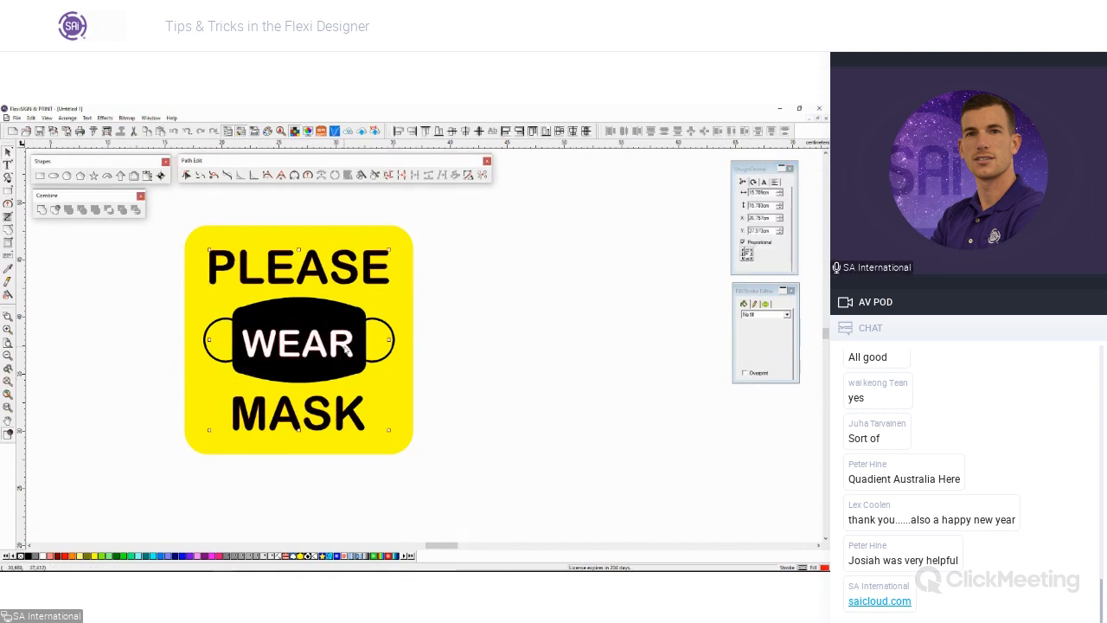
pyautogui.click(447, 368)
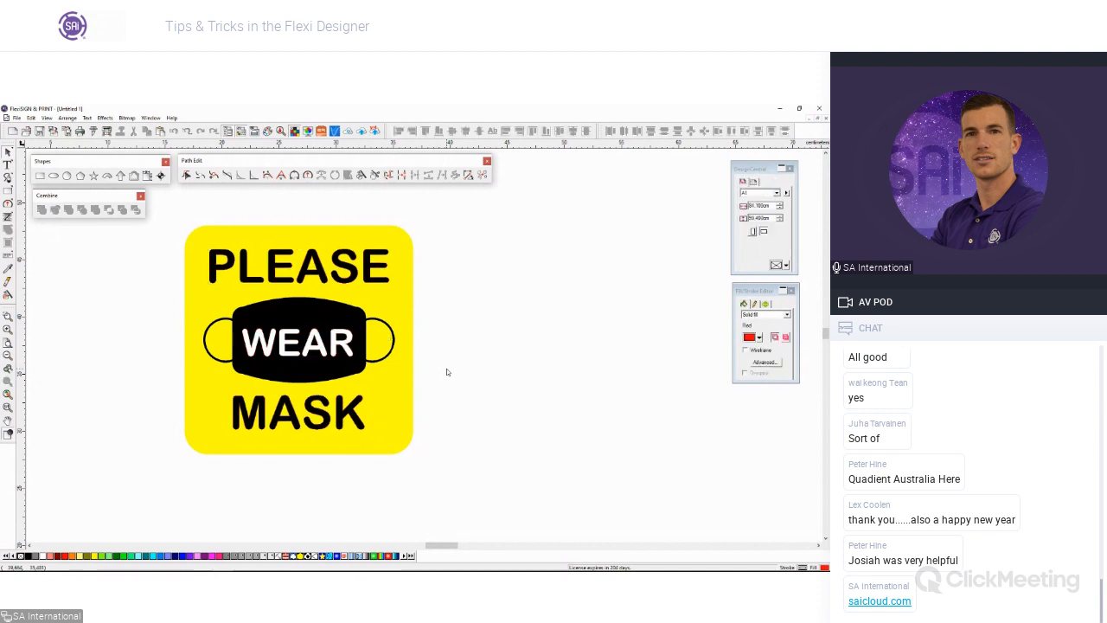
pyautogui.scroll(-2, 447, 369)
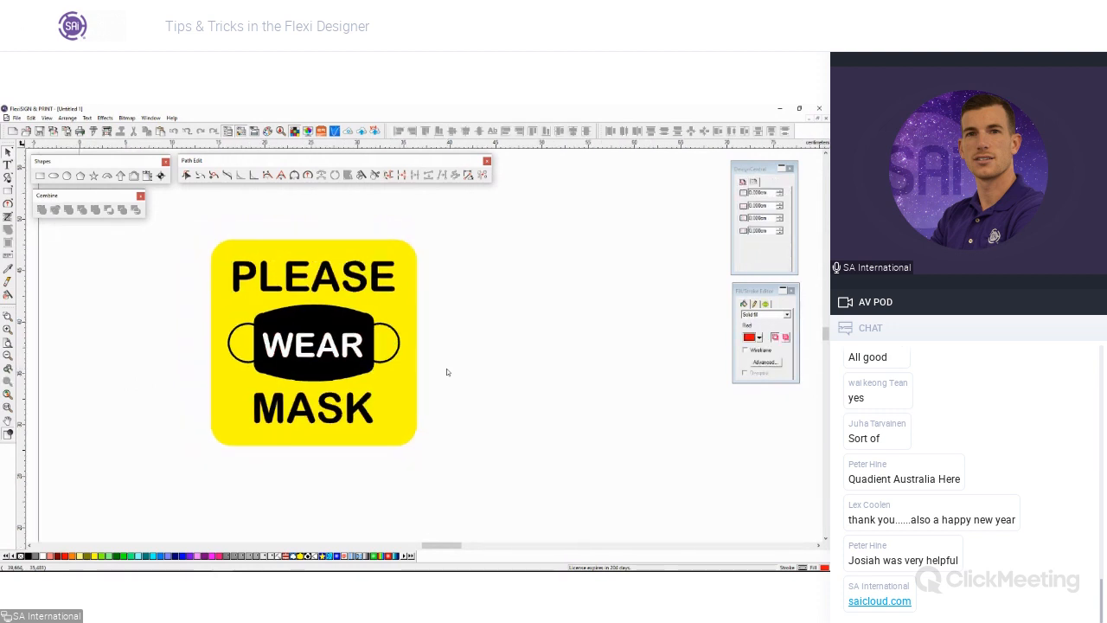
pyautogui.click(373, 298)
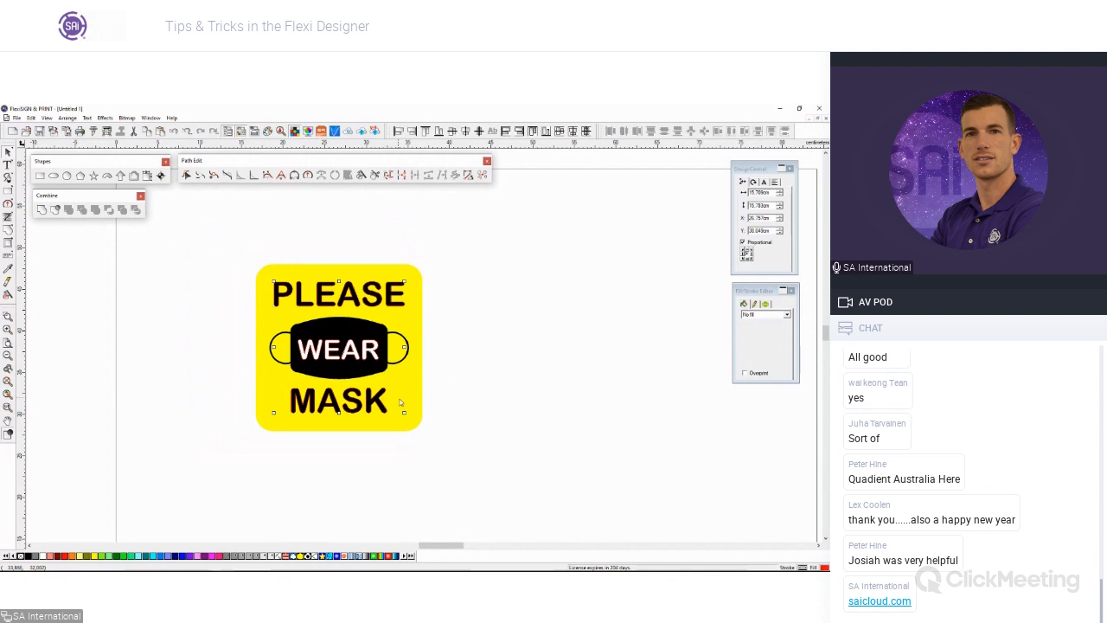
pyautogui.moveTo(403, 411); pyautogui.dragTo(395, 403)
pyautogui.doubleClick(337, 349)
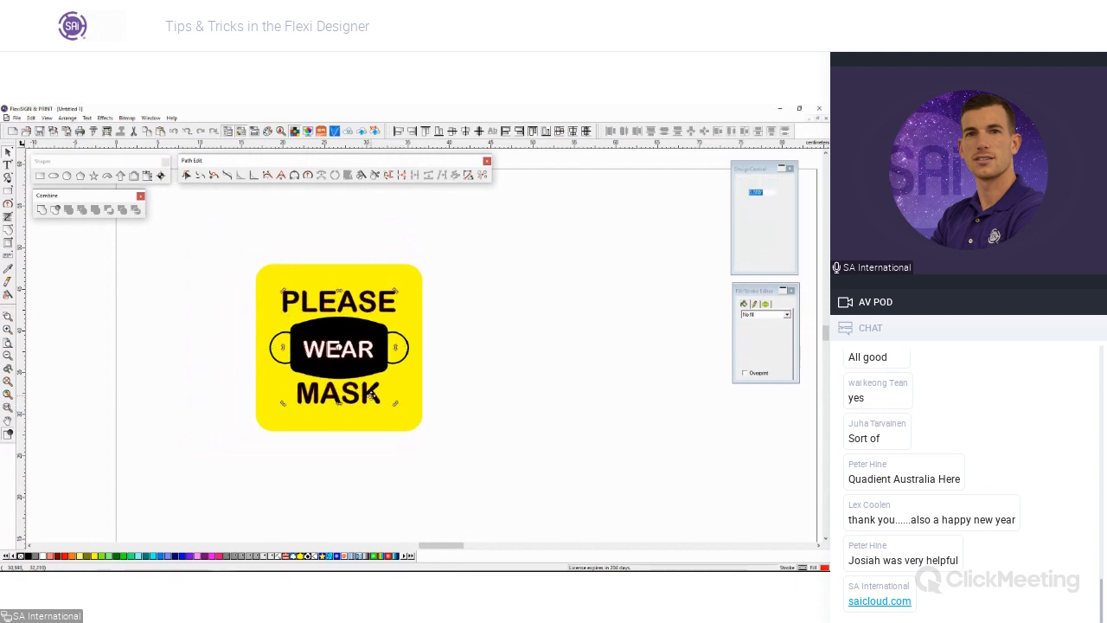
pyautogui.moveTo(280, 408); pyautogui.dragTo(280, 415)
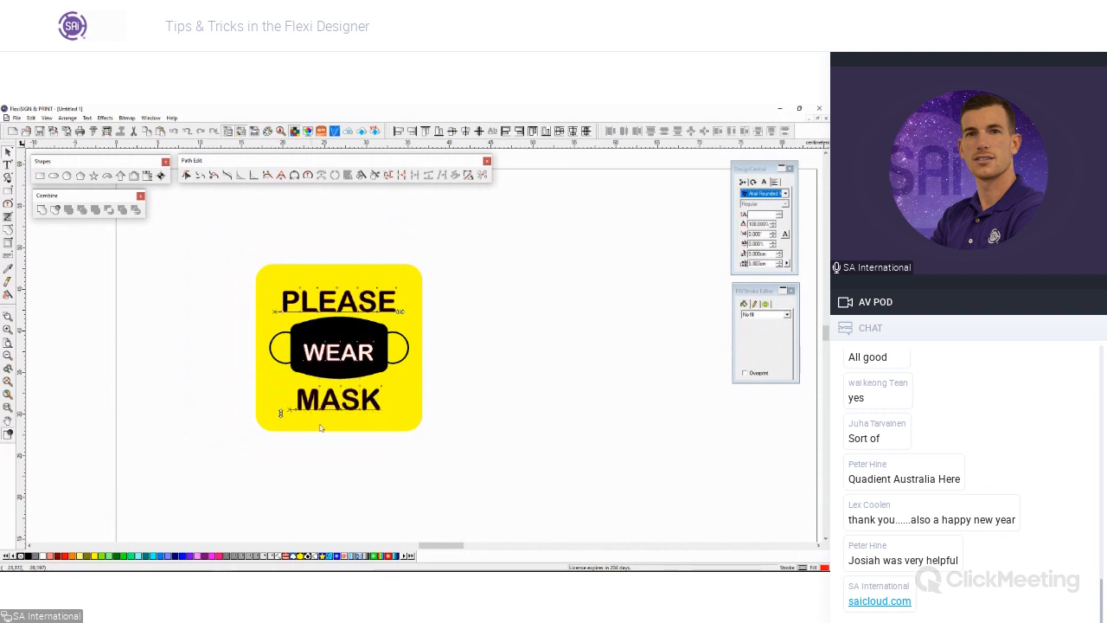
pyautogui.press('Escape')
# Step: Nudge the text block up slightly so WEAR sits centred on the mask, and deselect it
pyautogui.click(370, 304)
pyautogui.press('Up')
pyautogui.press('Up')
pyautogui.press('Up')
pyautogui.press('Up')
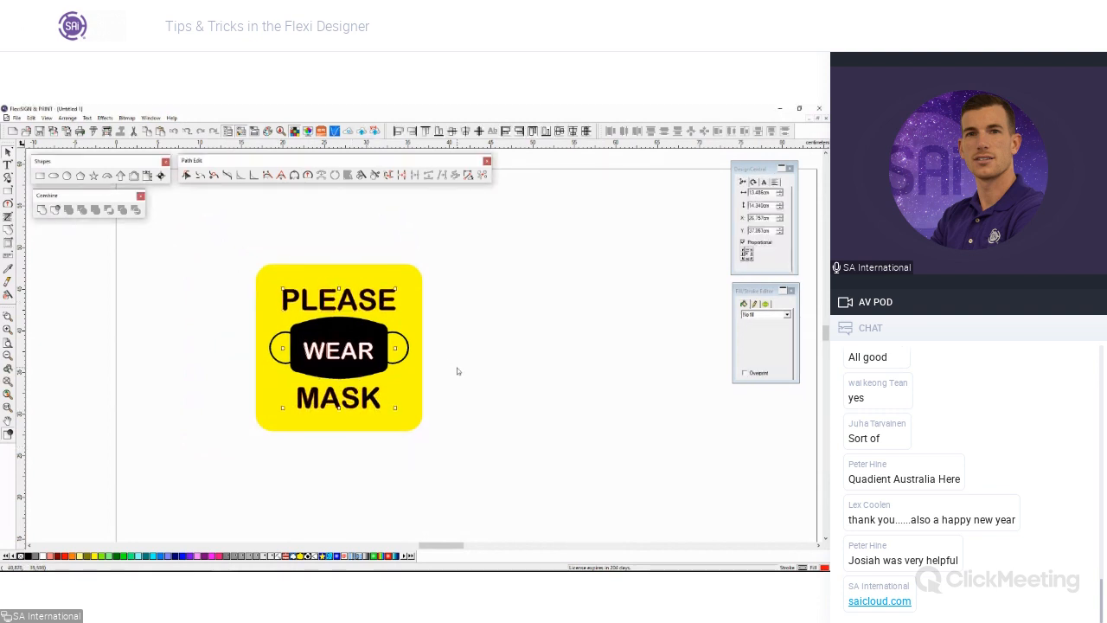
pyautogui.click(457, 371)
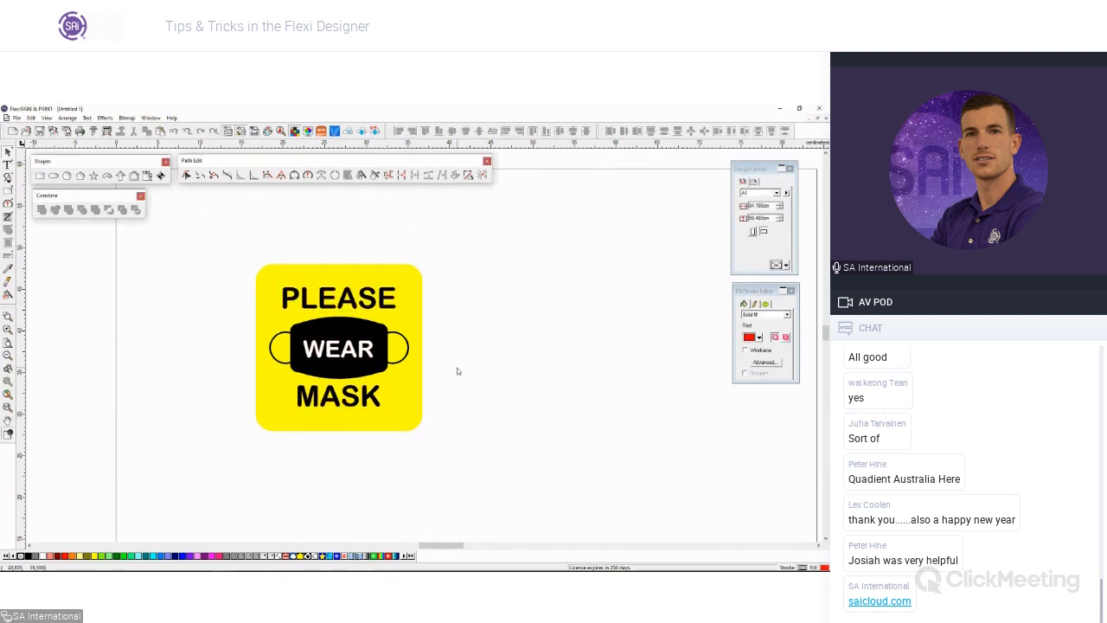
pyautogui.scroll(-1, 457, 371)
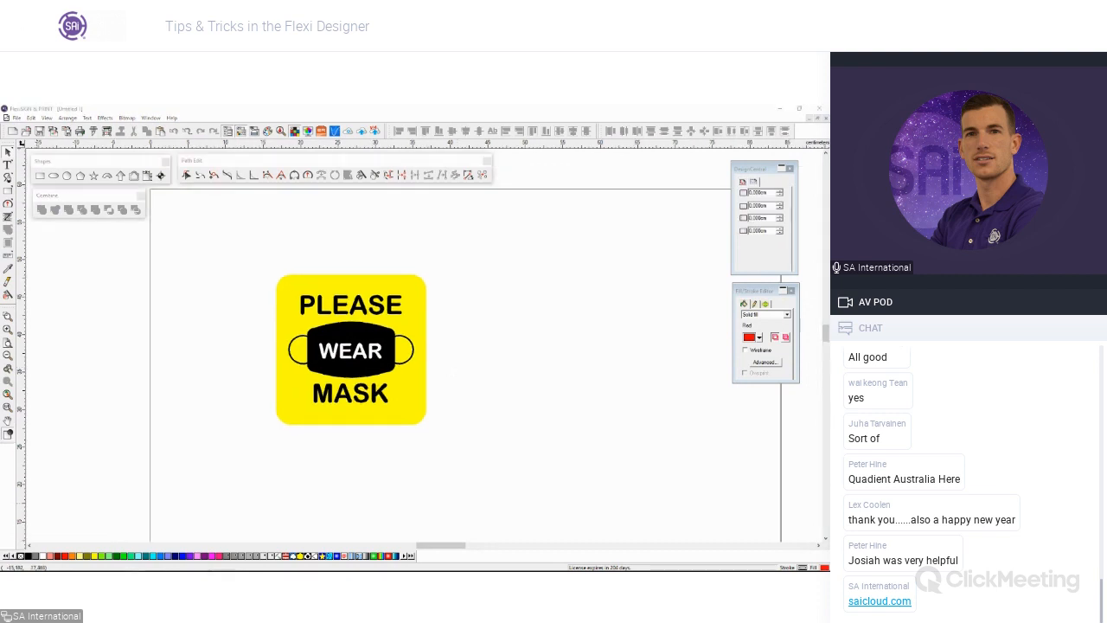
pyautogui.click(183, 408)
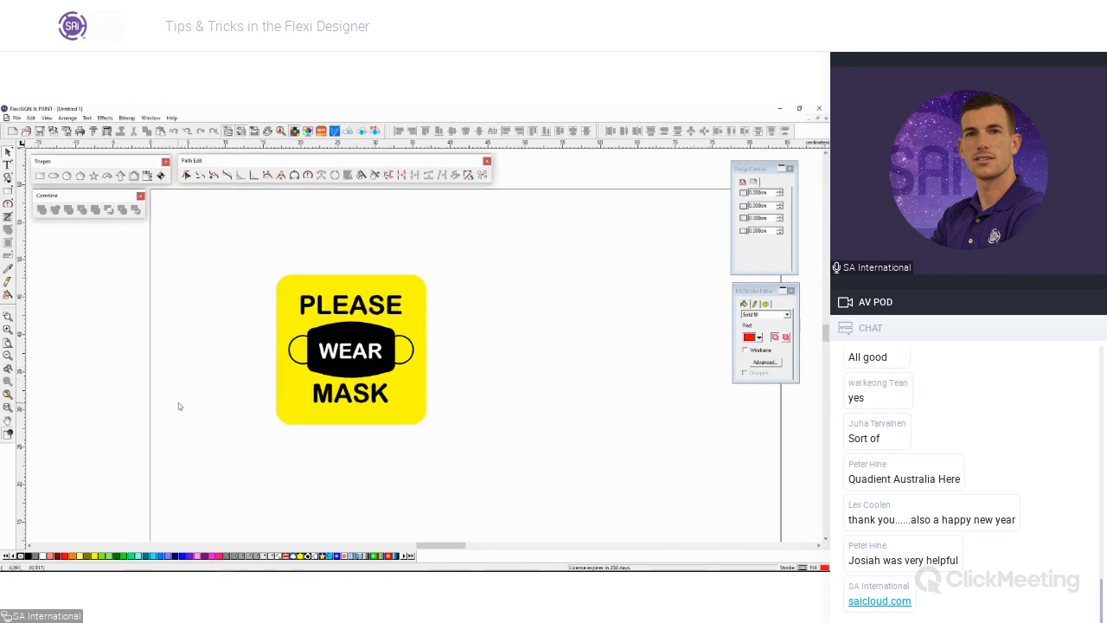
# Step: Apply a contour cut to the yellow rounded square with an inward offset of about 0.24 cm
pyautogui.scroll(1, 203, 412)
pyautogui.scroll(2, 458, 318)
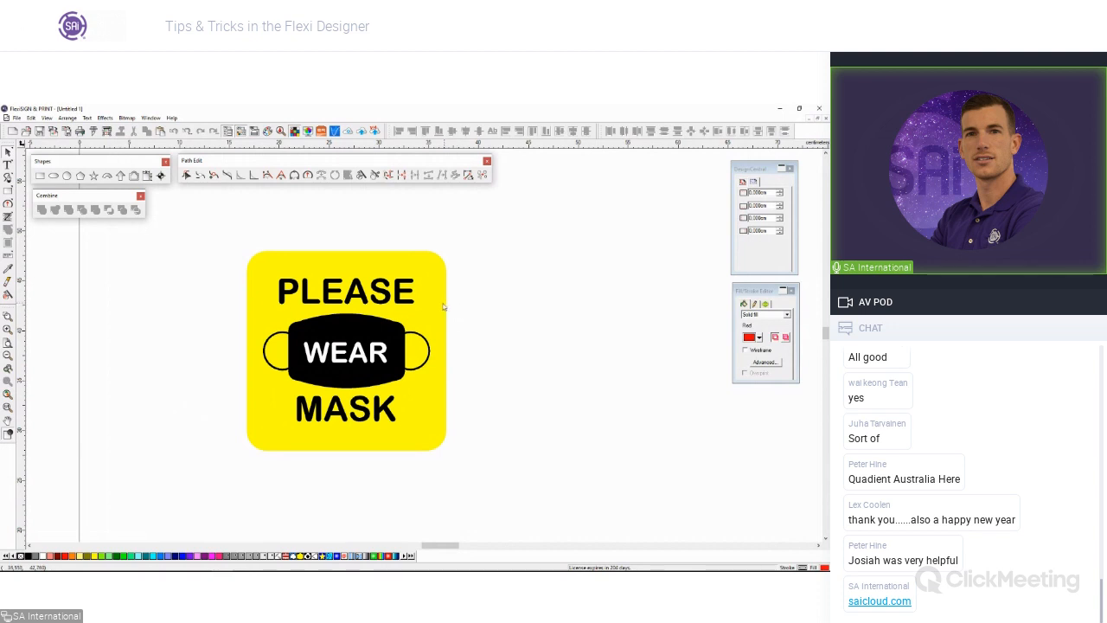
pyautogui.click(443, 306)
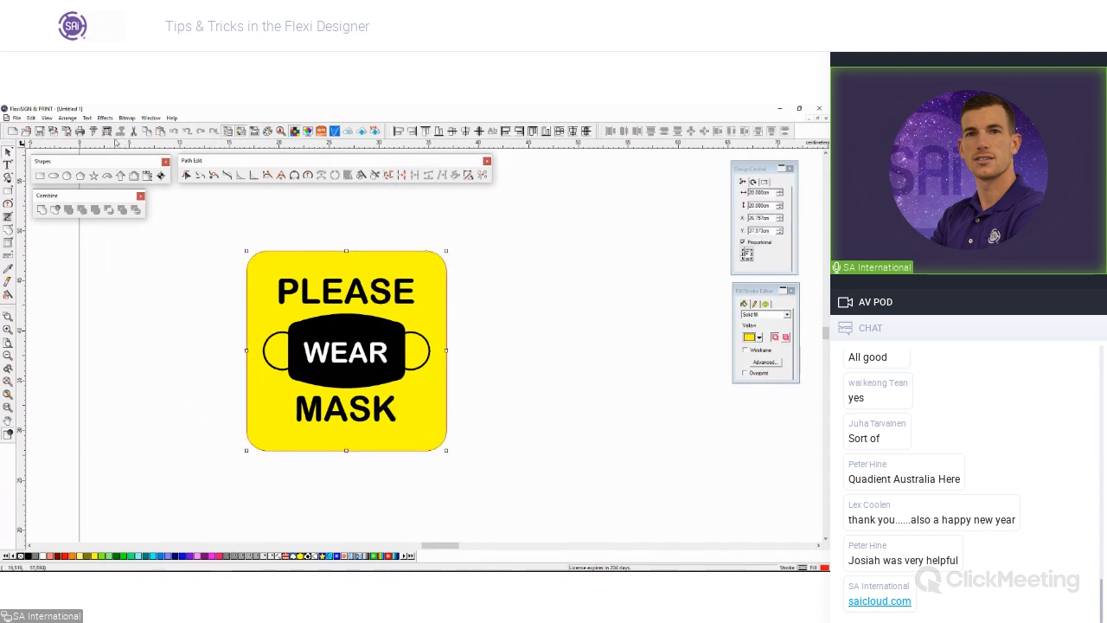
pyautogui.click(102, 119)
pyautogui.click(125, 165)
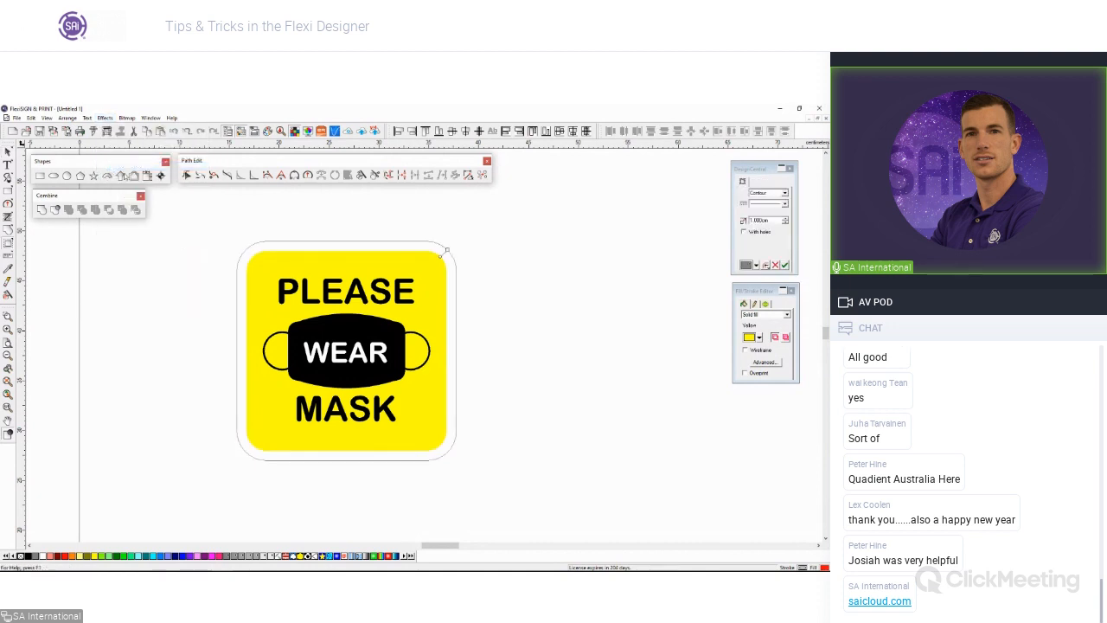
pyautogui.moveTo(447, 251)
pyautogui.mouseDown()
pyautogui.moveTo(472, 230)
pyautogui.moveTo(440, 260)
pyautogui.mouseUp()
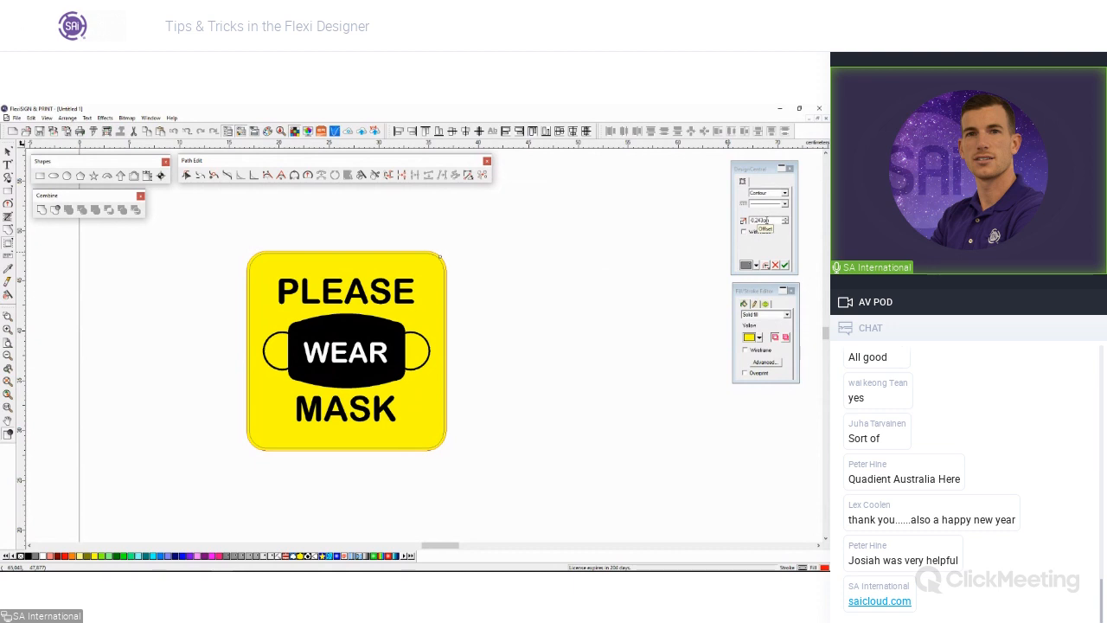
pyautogui.click(784, 266)
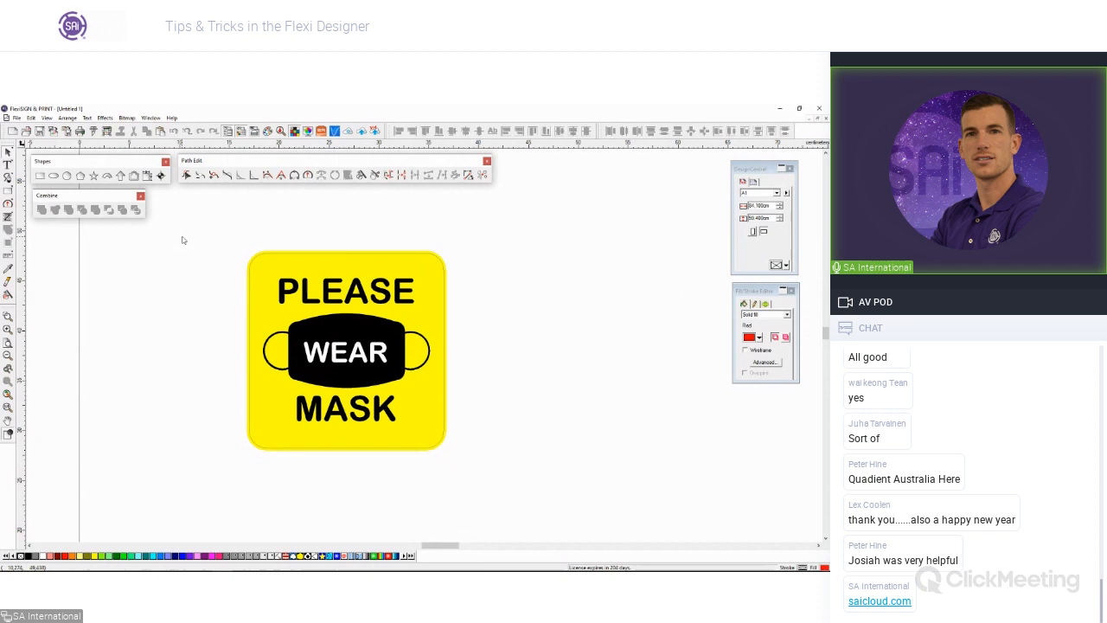
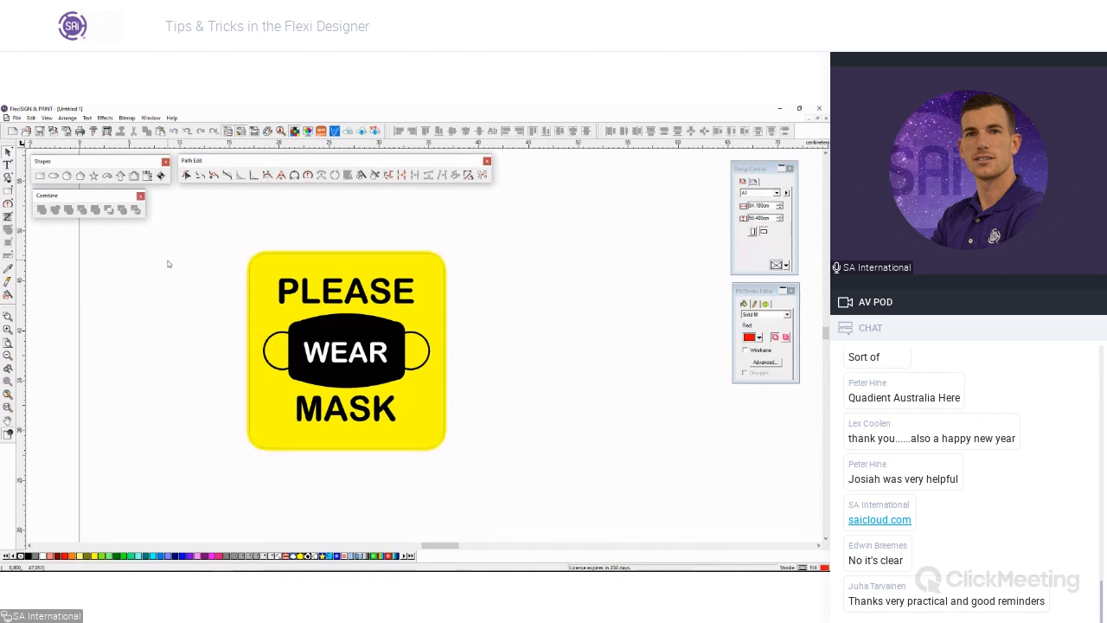
# Step: Try to separate the contour cut from the yellow rounded square
pyautogui.scroll(-3, 169, 263)
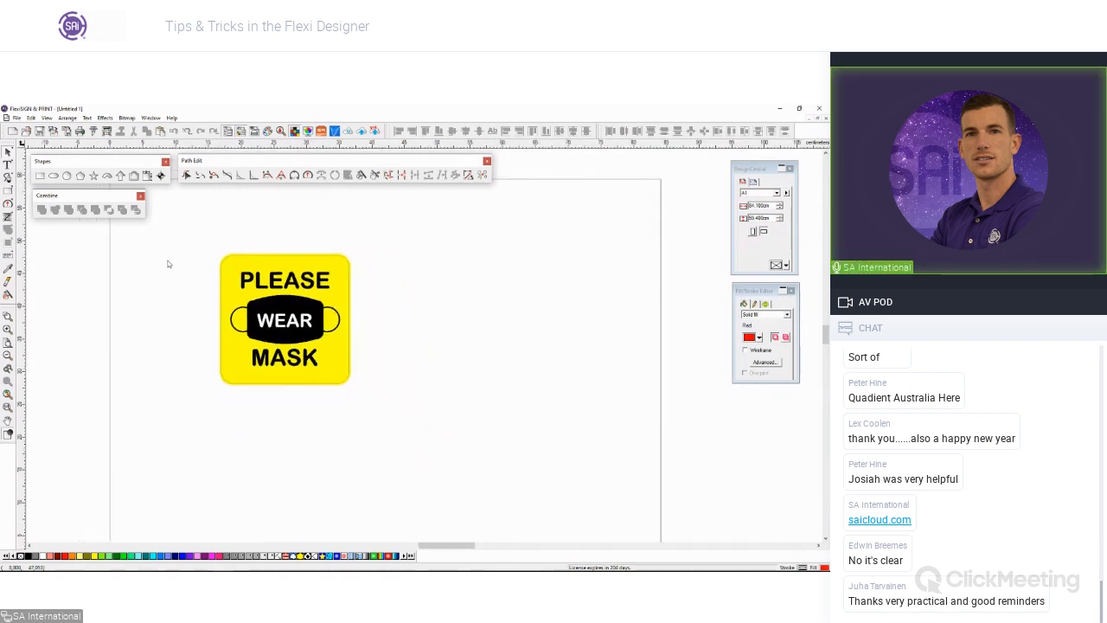
pyautogui.scroll(1, 168, 264)
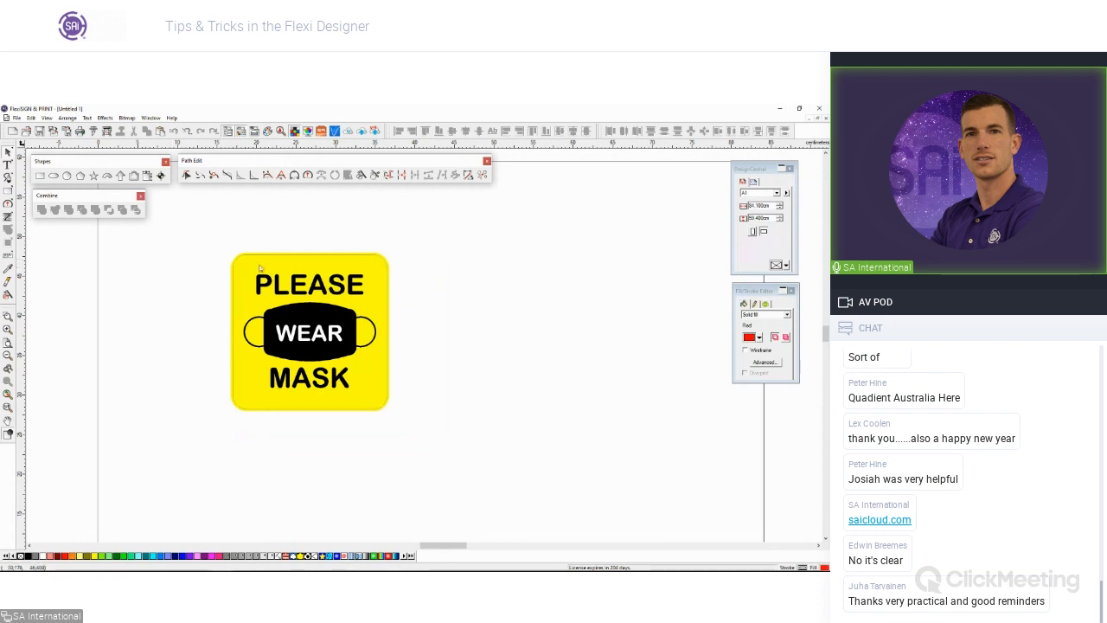
pyautogui.click(259, 268)
pyautogui.click(186, 272)
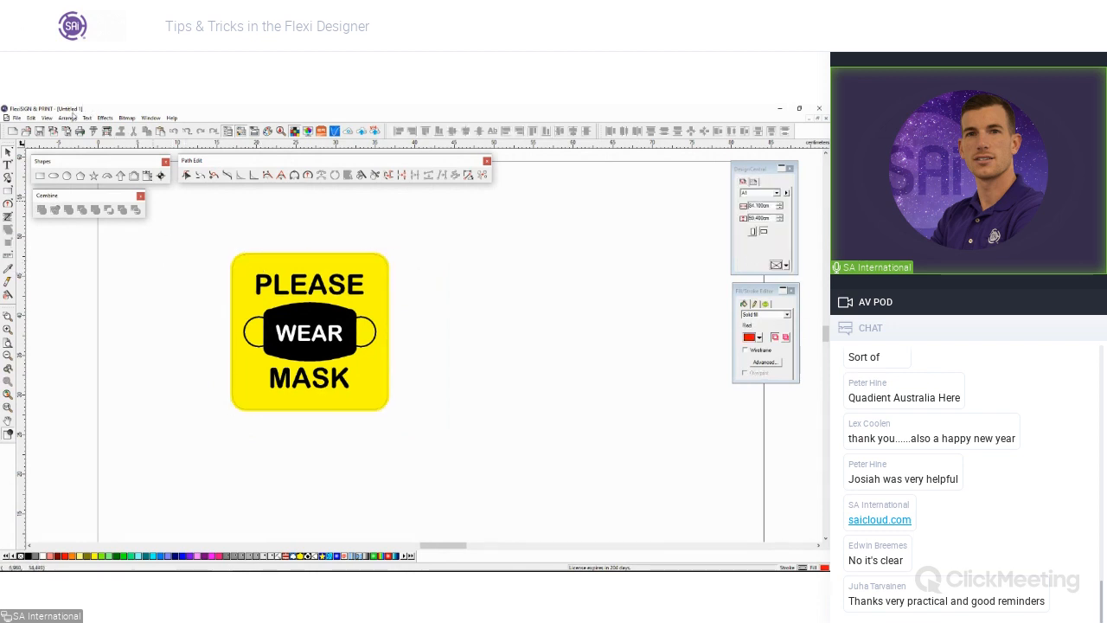
pyautogui.click(260, 258)
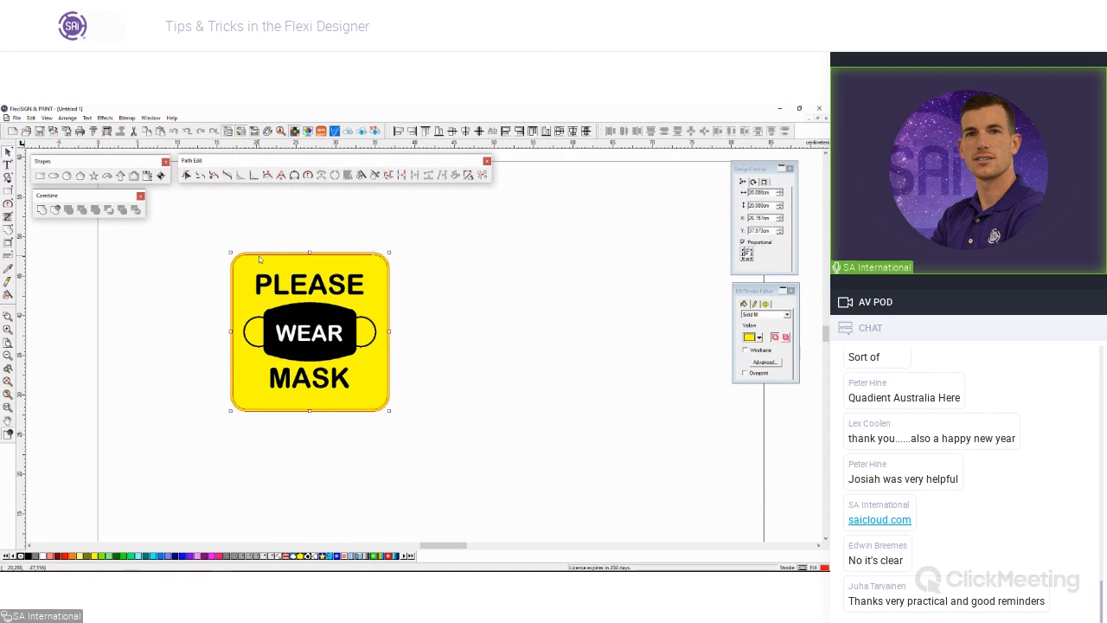
pyautogui.rightClick(253, 258)
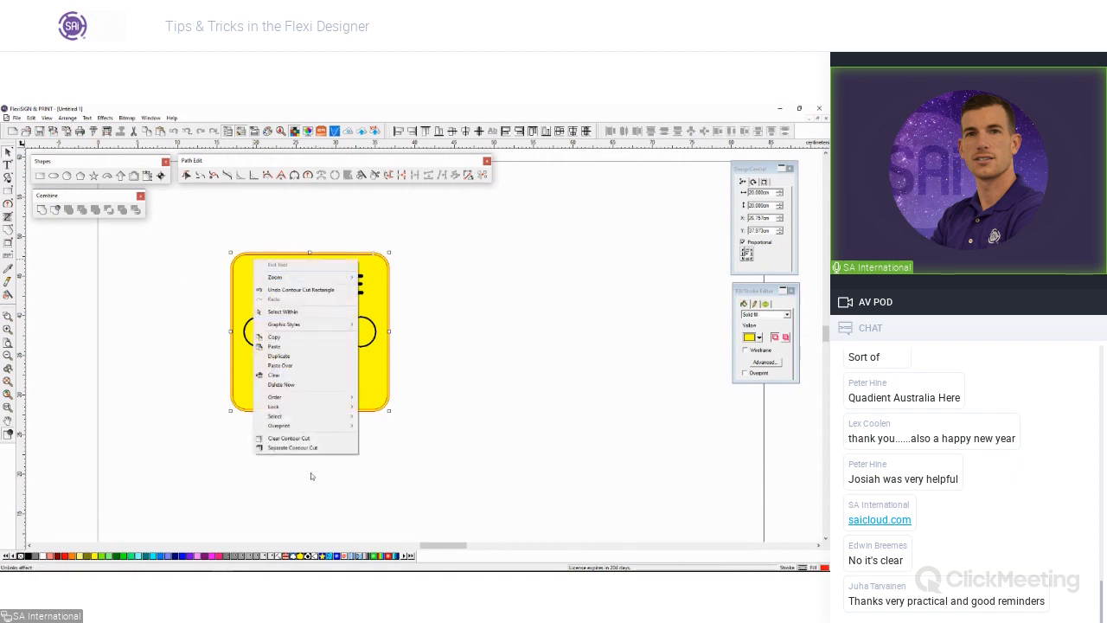
pyautogui.click(305, 448)
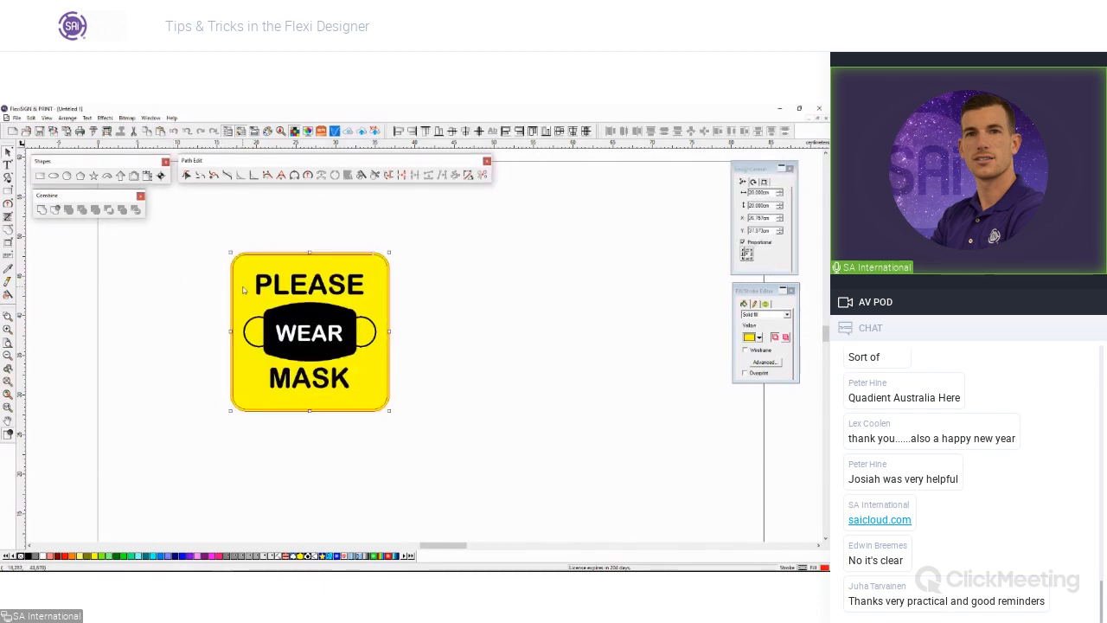
# Step: Convert the yellow rounded square to a circle shape and deselect it
pyautogui.click(68, 117)
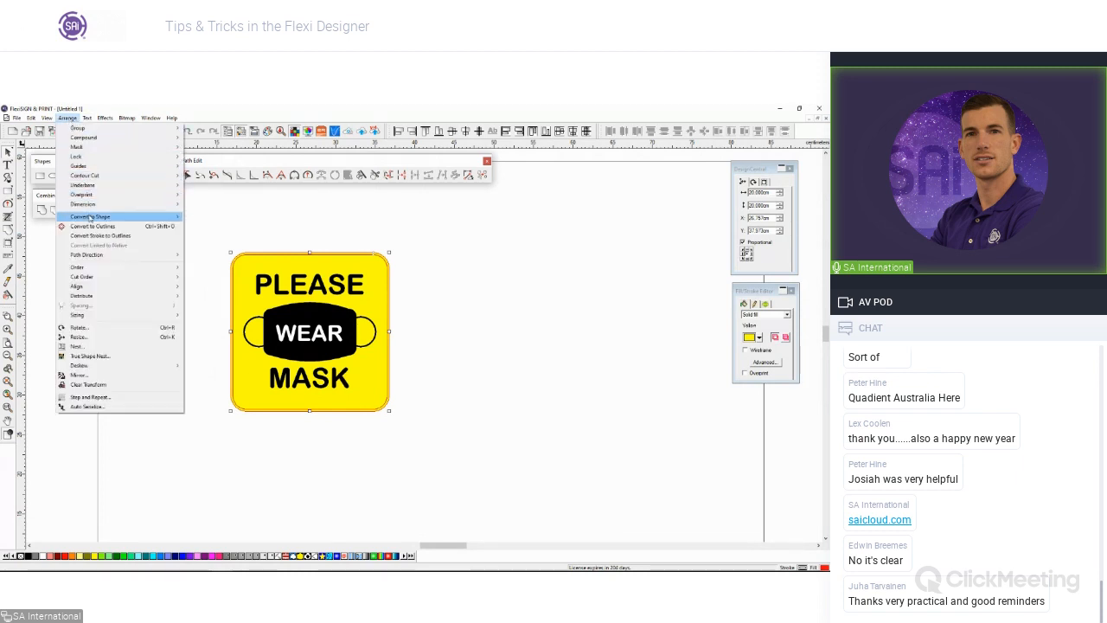
pyautogui.moveTo(90, 218)
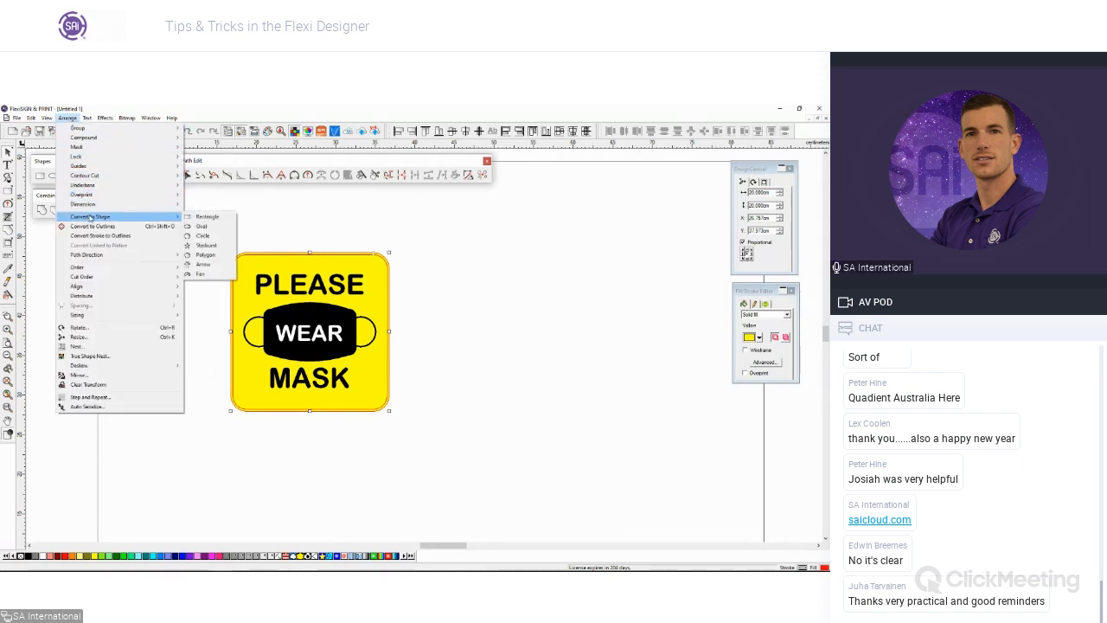
pyautogui.click(199, 235)
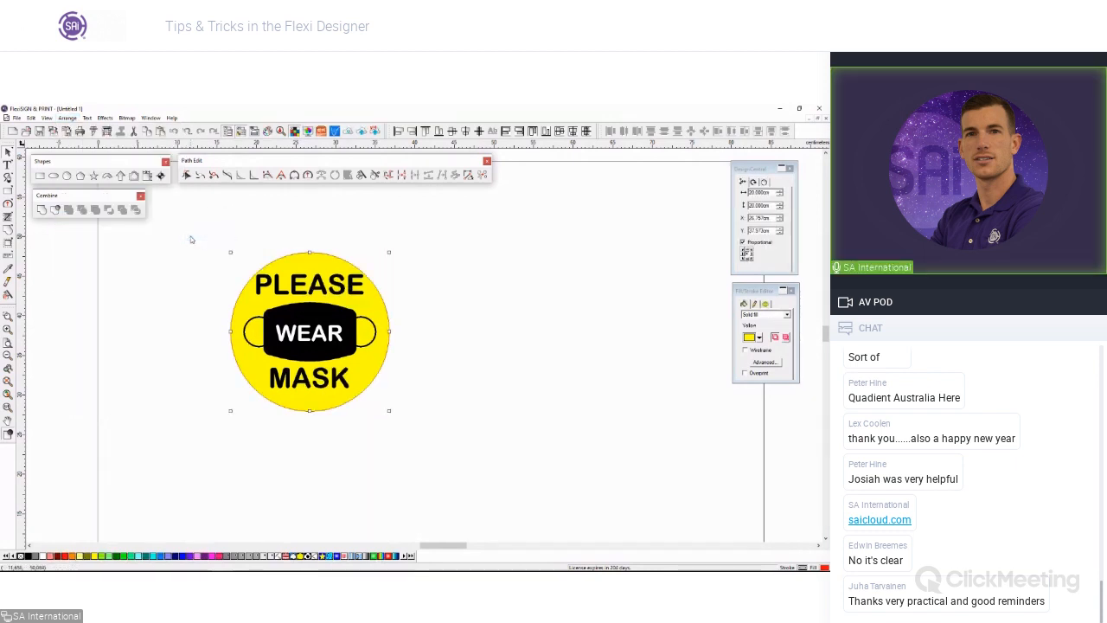
pyautogui.click(188, 283)
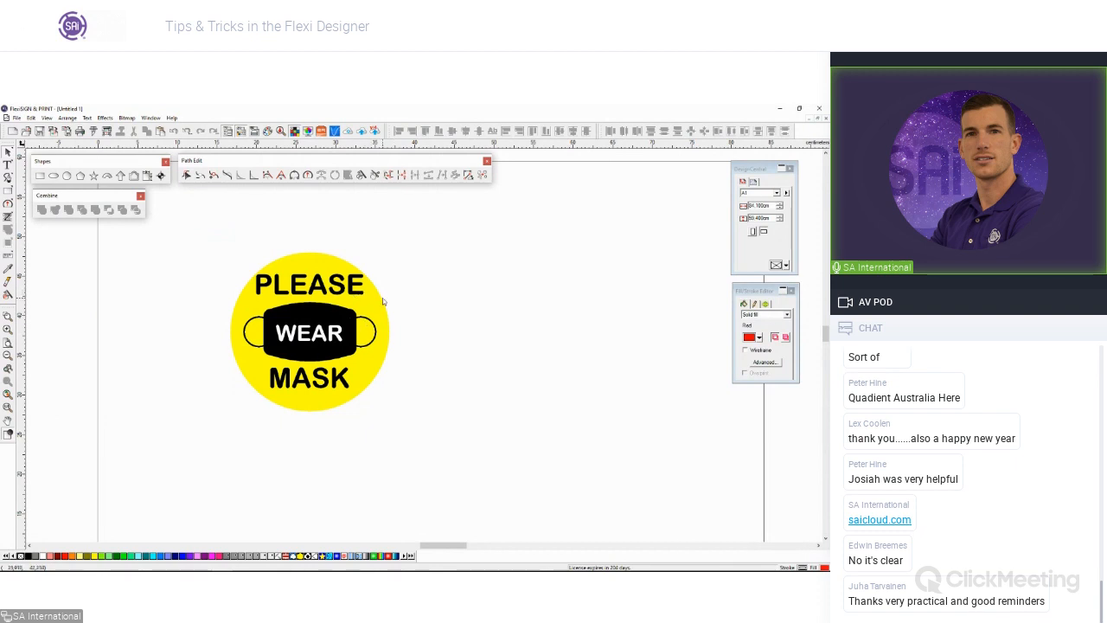
# Step: Shrink the mask and text together about their centre to about 15.4 cm wide and nudge them down slightly within the circle
pyautogui.moveTo(423, 432); pyautogui.dragTo(230, 260)
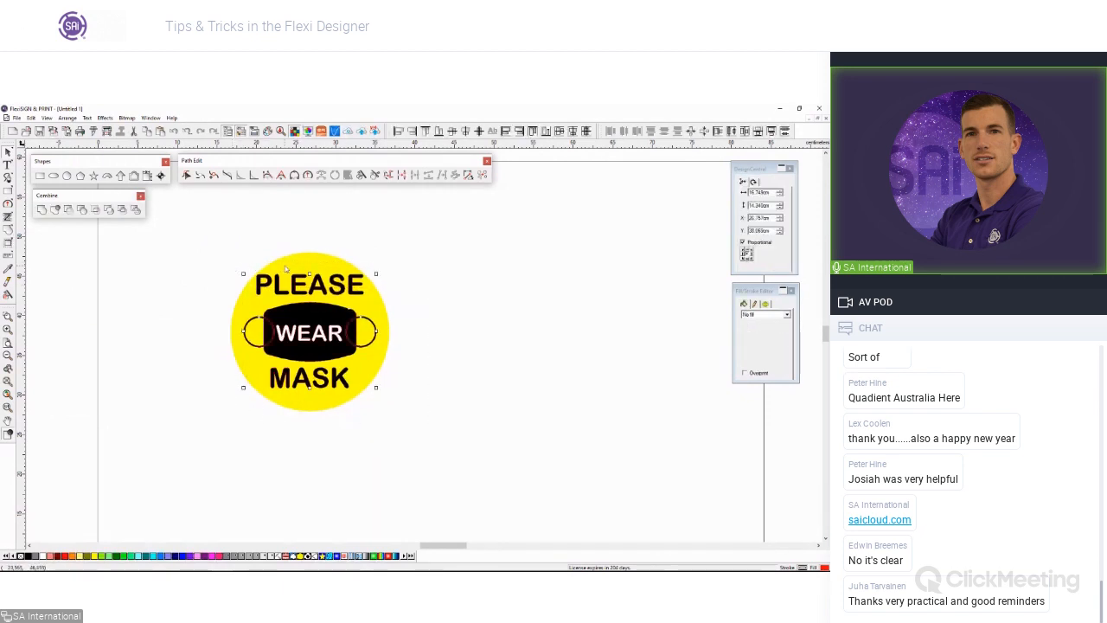
pyautogui.moveTo(376, 387); pyautogui.dragTo(370, 383)
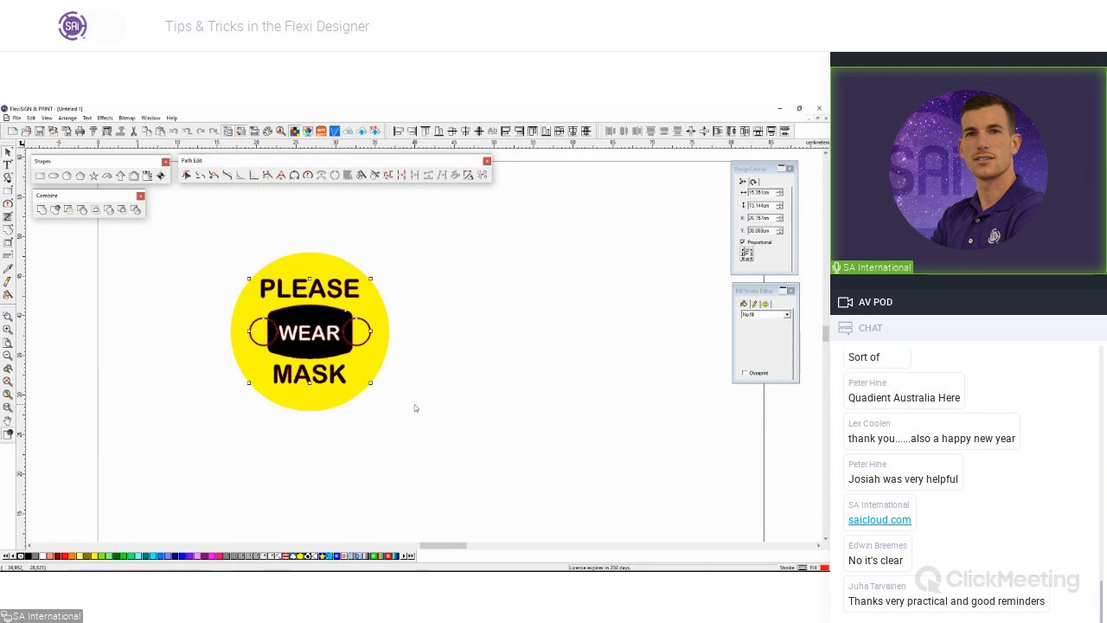
pyautogui.click(478, 399)
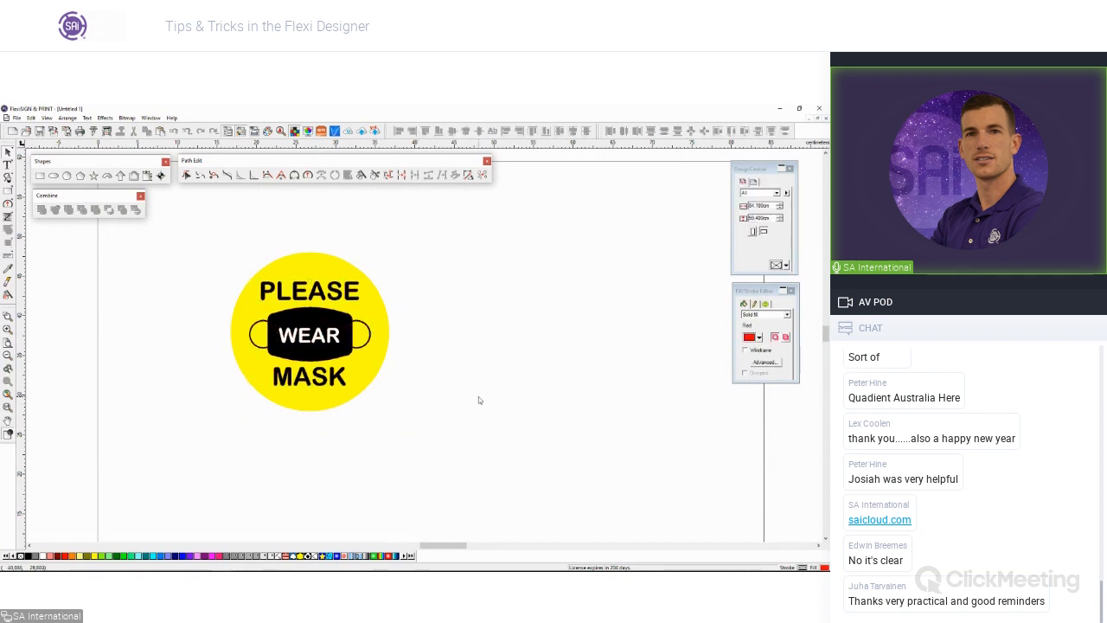
# Step: Place a copy of the complete round sign horizontally beside the original, leaving a small gap
pyautogui.scroll(-1, 435, 400)
pyautogui.click(356, 363)
pyautogui.moveTo(356, 366); pyautogui.dragTo(489, 367)
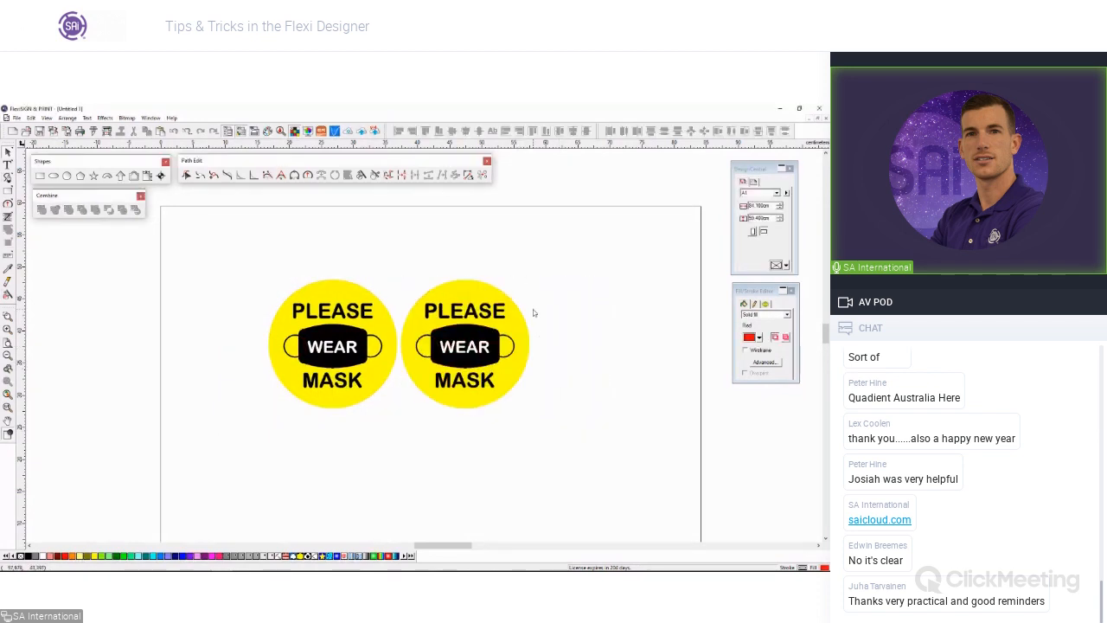
# Step: Convert the copied sign's yellow circle to a rectangle shape and move the whole copy slightly farther from the round sign
pyautogui.click(67, 118)
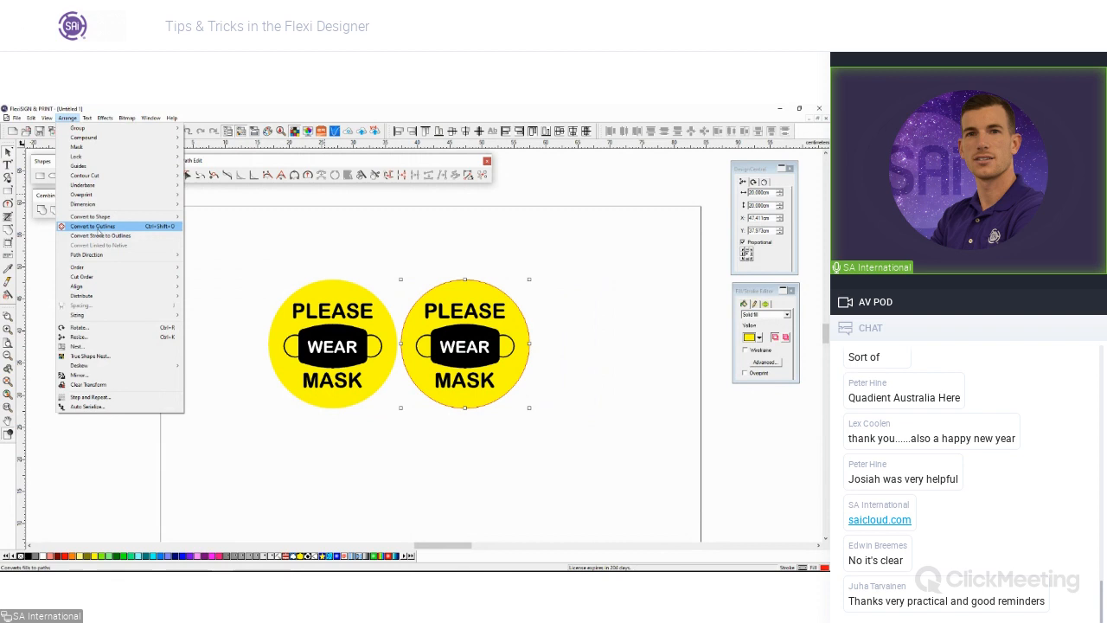
pyautogui.moveTo(101, 219)
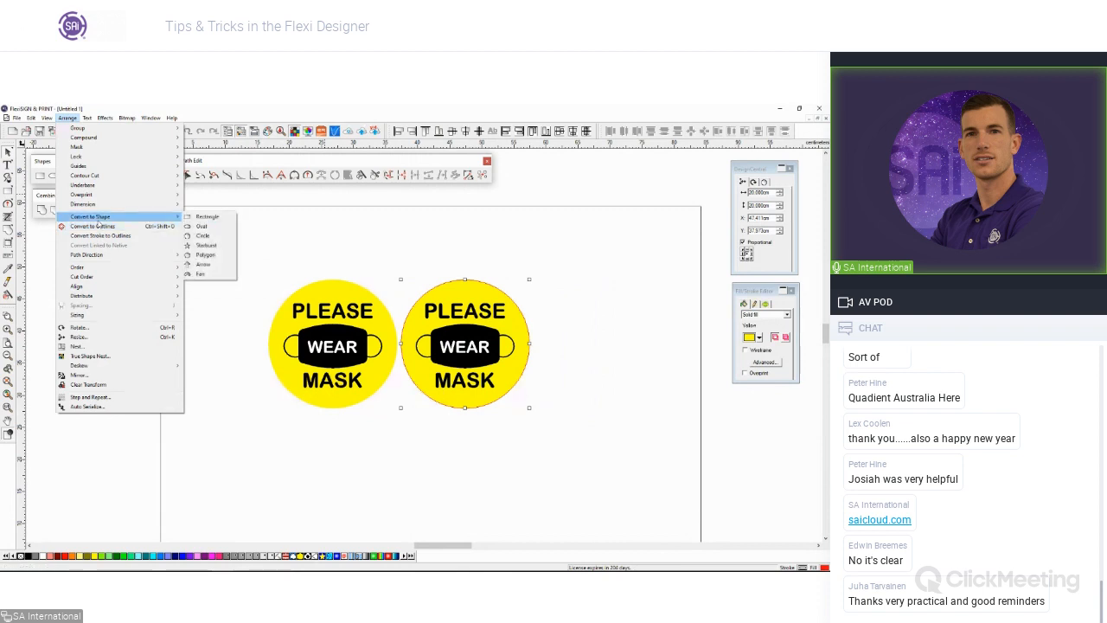
pyautogui.click(195, 222)
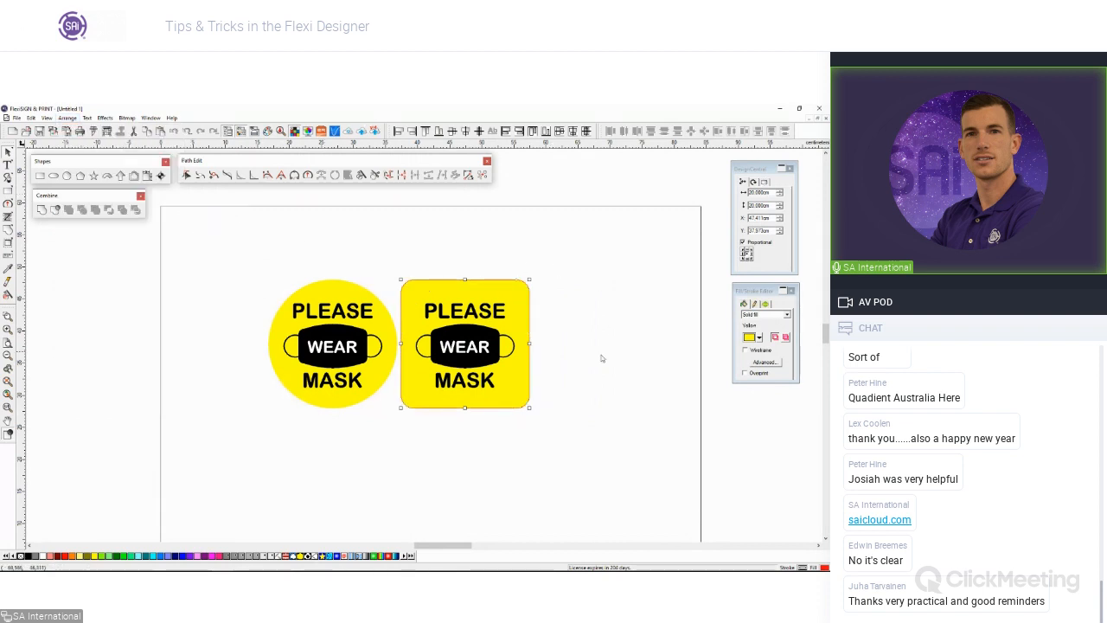
pyautogui.moveTo(571, 425); pyautogui.dragTo(392, 267)
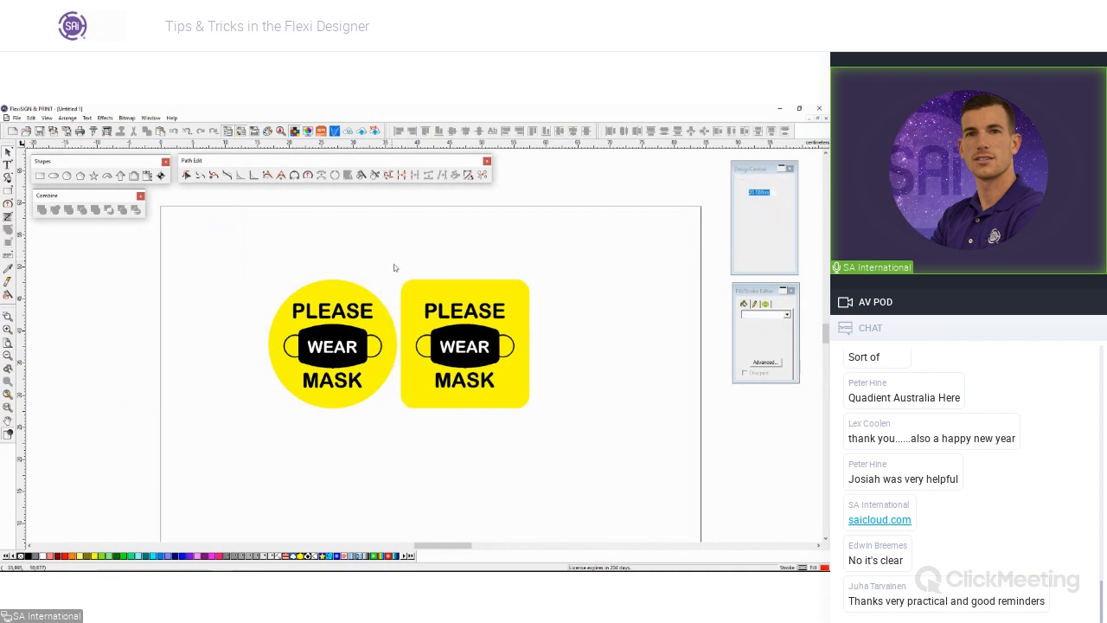
pyautogui.click(442, 304)
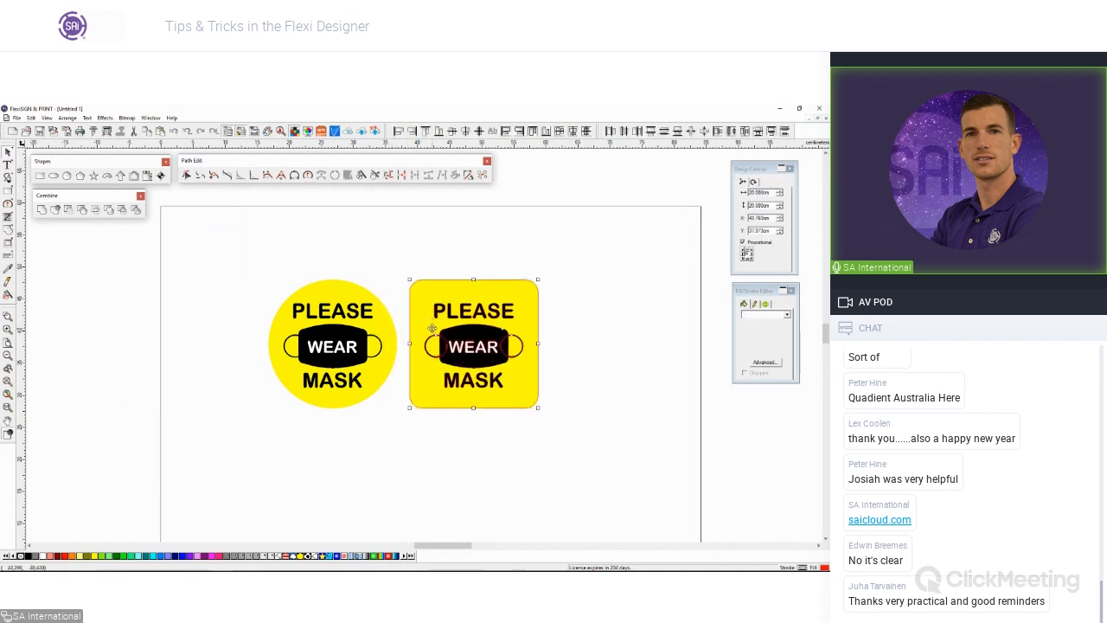
# Step: Review the Convert to Shape options, such as rectangle, oval, circle, starburst and polygon, with the round sign's yellow background as the example
pyautogui.click(198, 293)
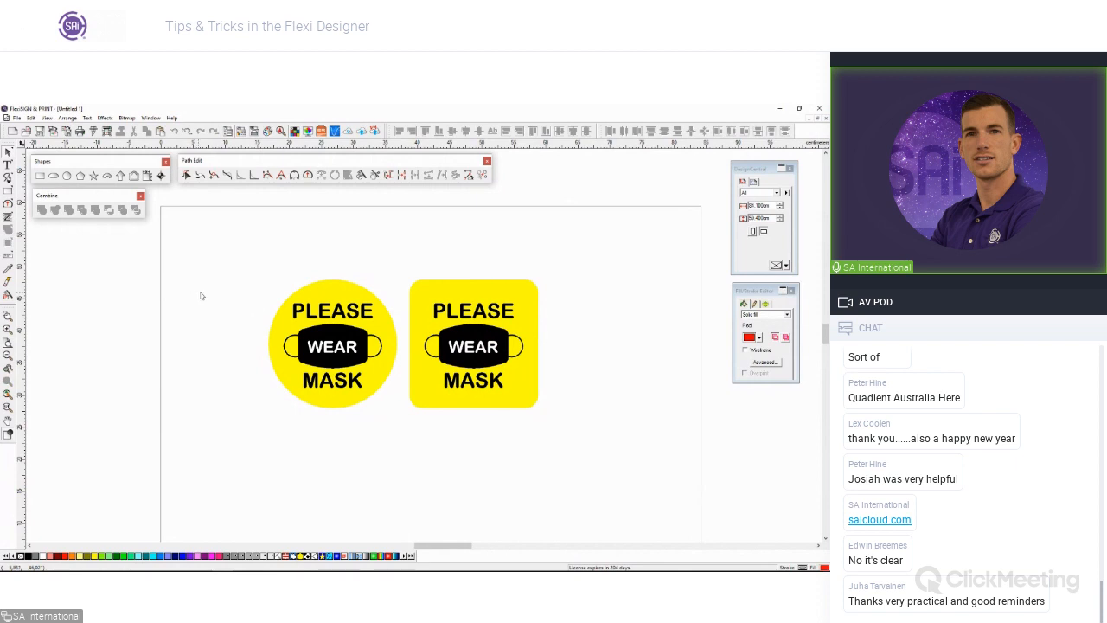
pyautogui.click(319, 295)
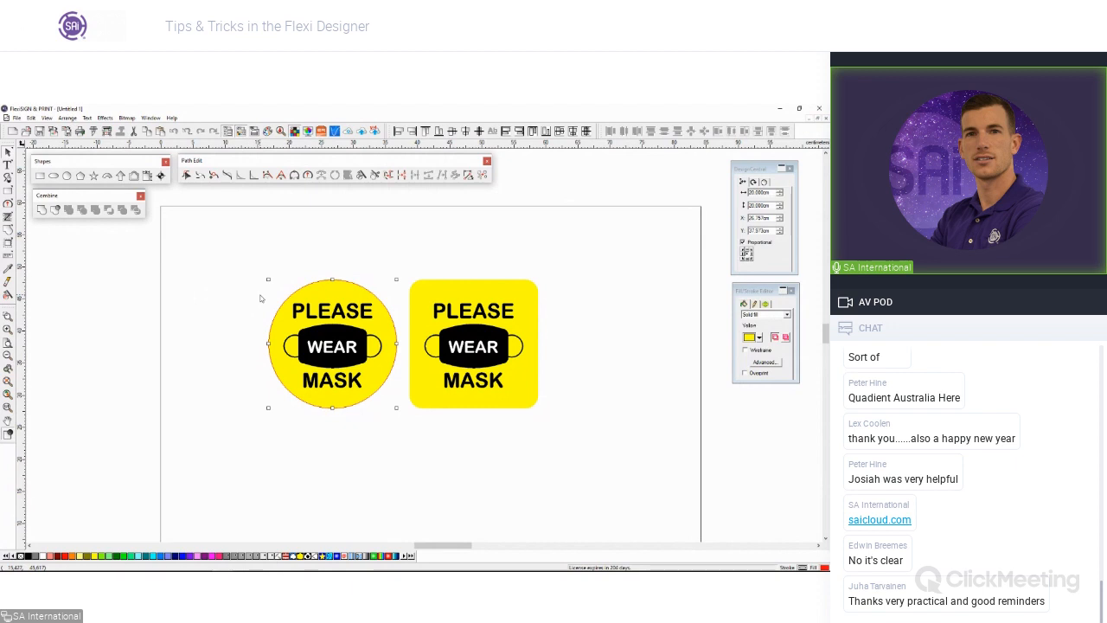
pyautogui.click(312, 280)
pyautogui.click(68, 117)
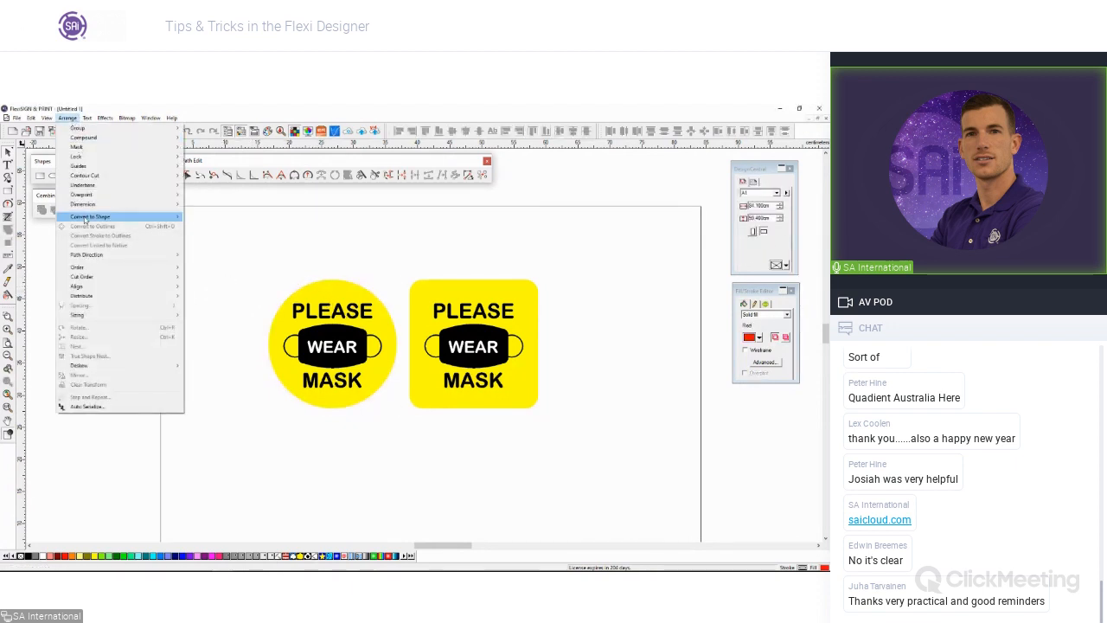
pyautogui.moveTo(85, 220)
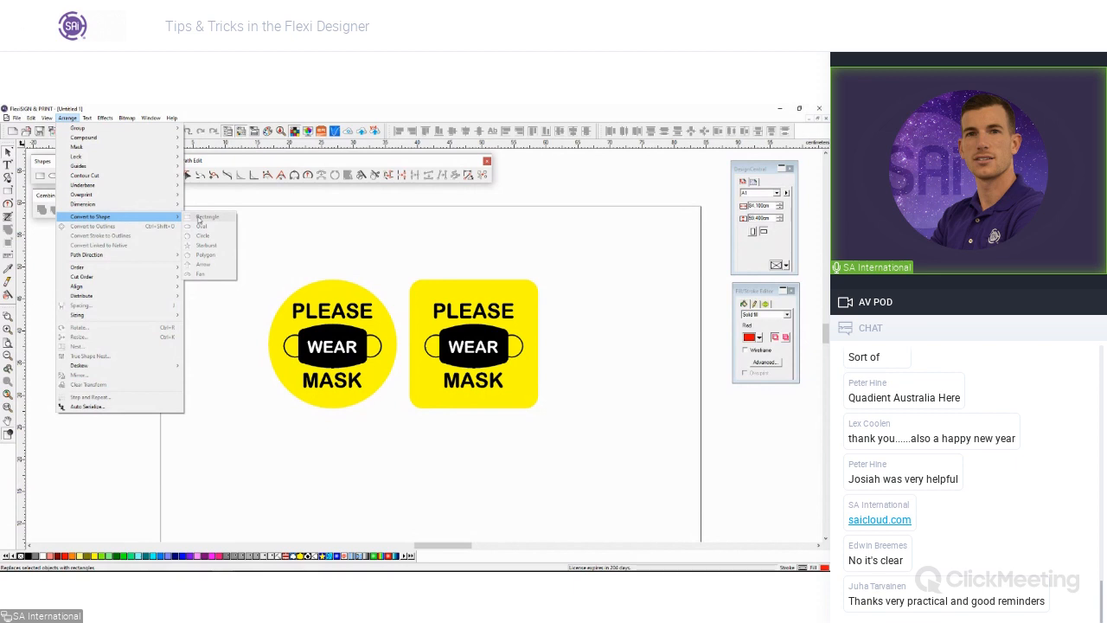
pyautogui.click(265, 229)
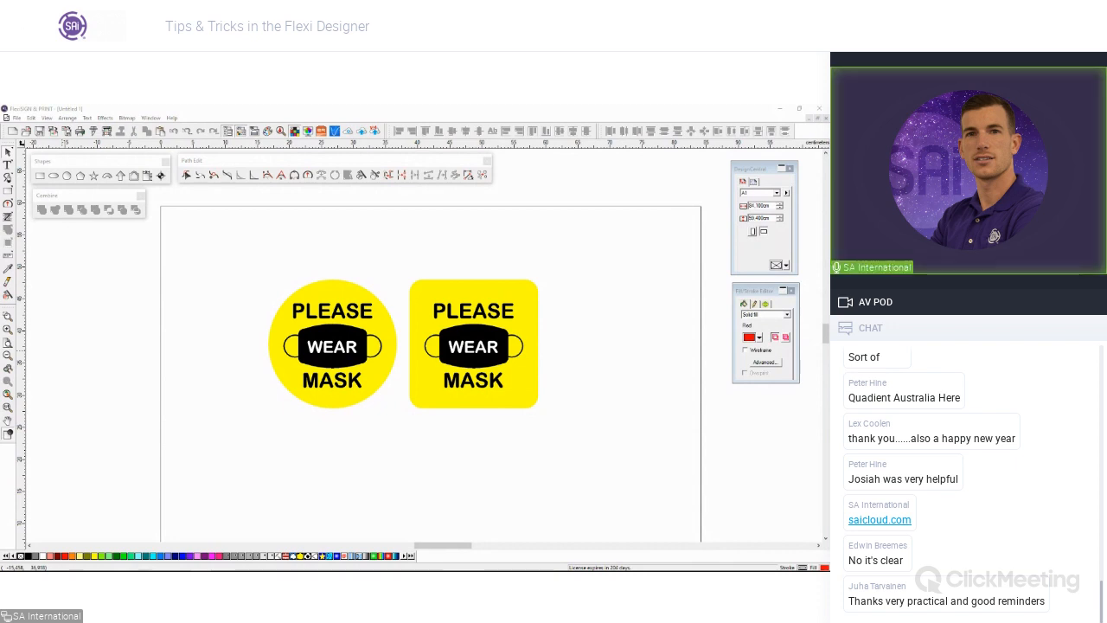
pyautogui.click(223, 346)
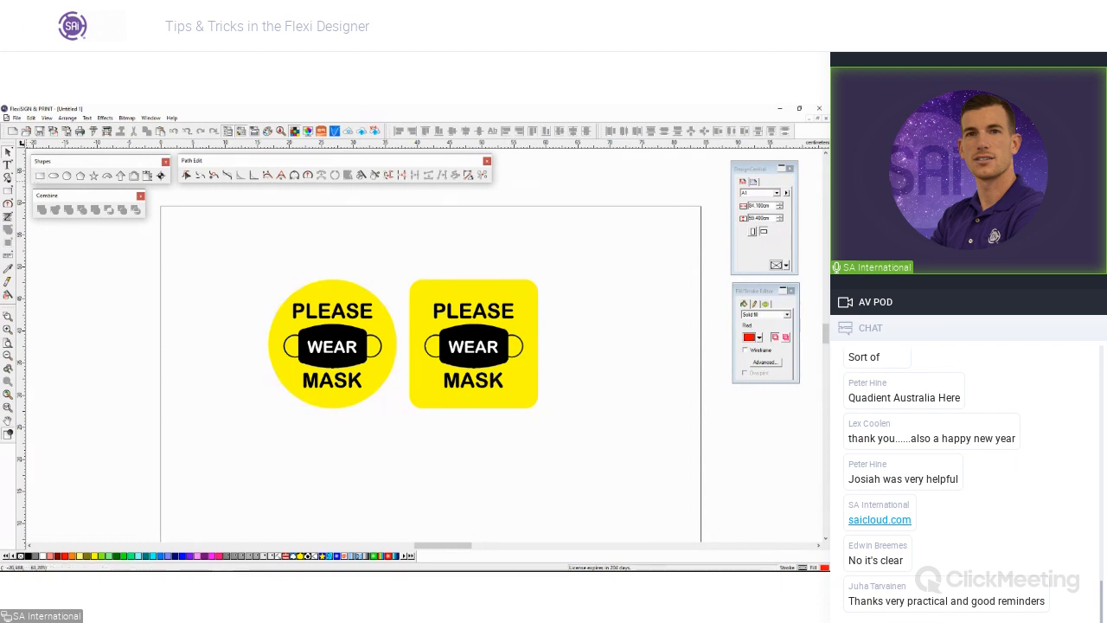
# Step: Shrink both mask signs together to about 17 cm overall width, place them in the page's upper-left corner and deselect them
pyautogui.moveTo(240, 262); pyautogui.dragTo(557, 463)
pyautogui.moveTo(537, 408); pyautogui.dragTo(275, 256)
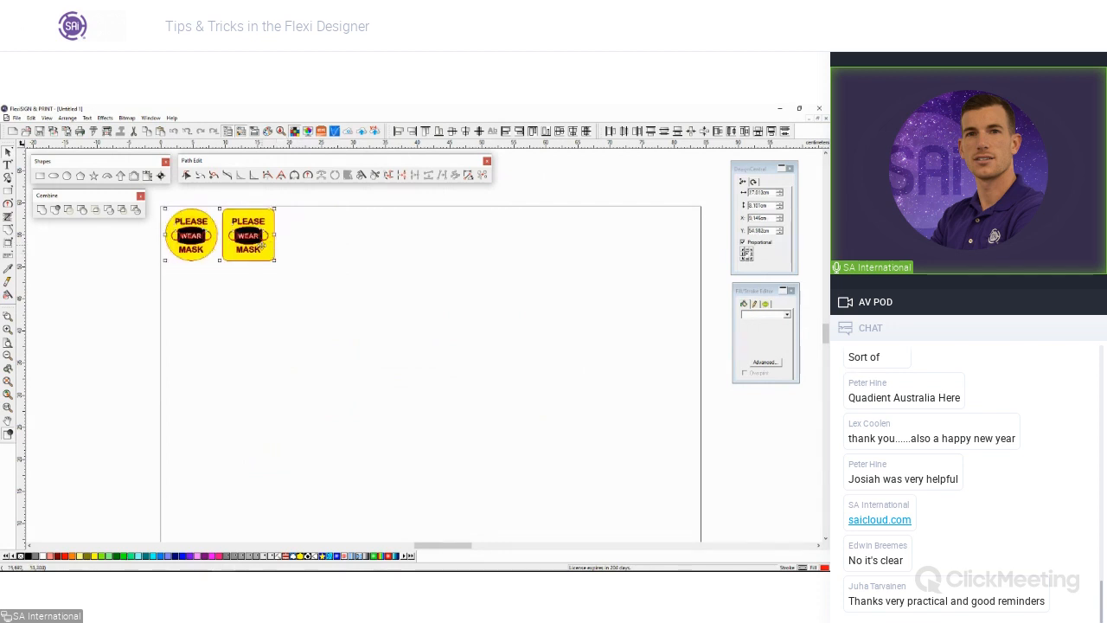
pyautogui.click(423, 321)
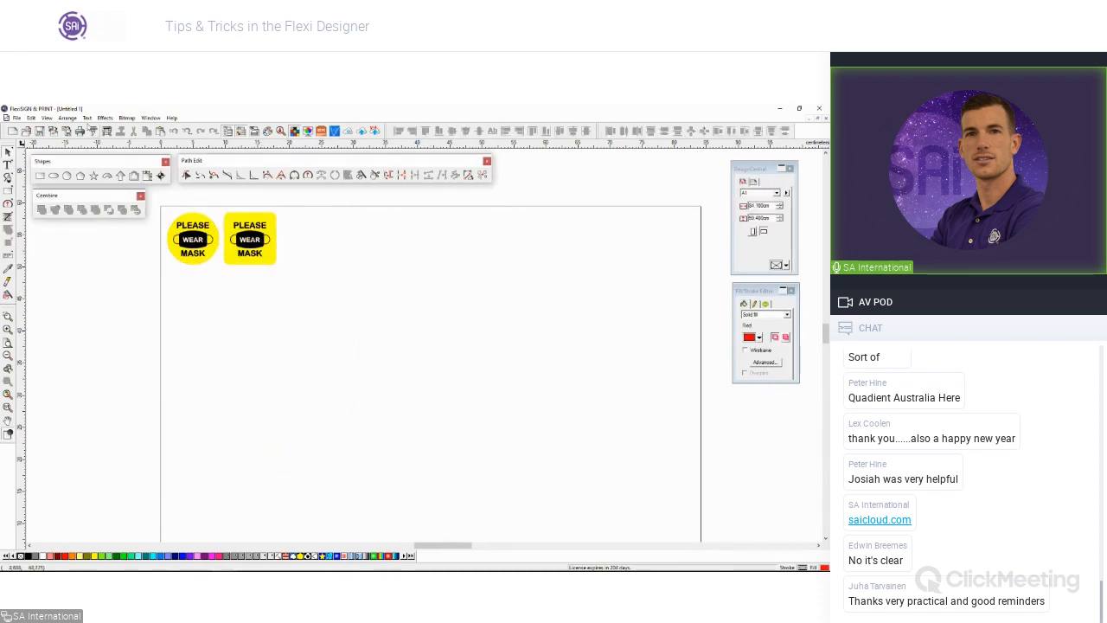
# Step: Import the Capture sushi logo image from the Test Images folder and place it below the mask signs, about 24.6 cm wide
pyautogui.click(15, 117)
pyautogui.click(48, 210)
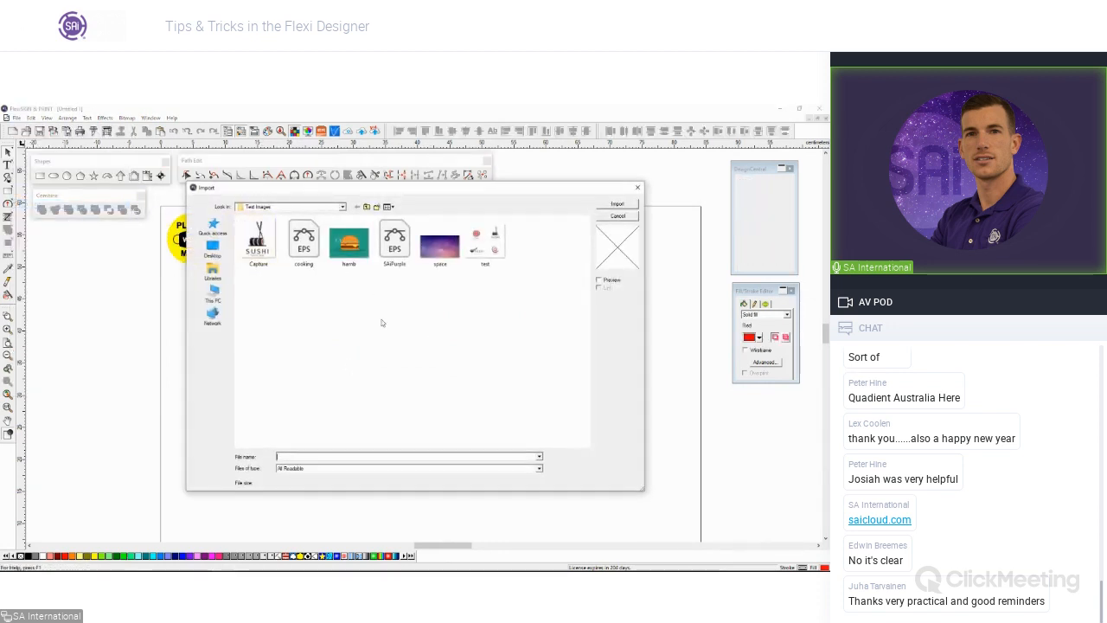
pyautogui.doubleClick(258, 242)
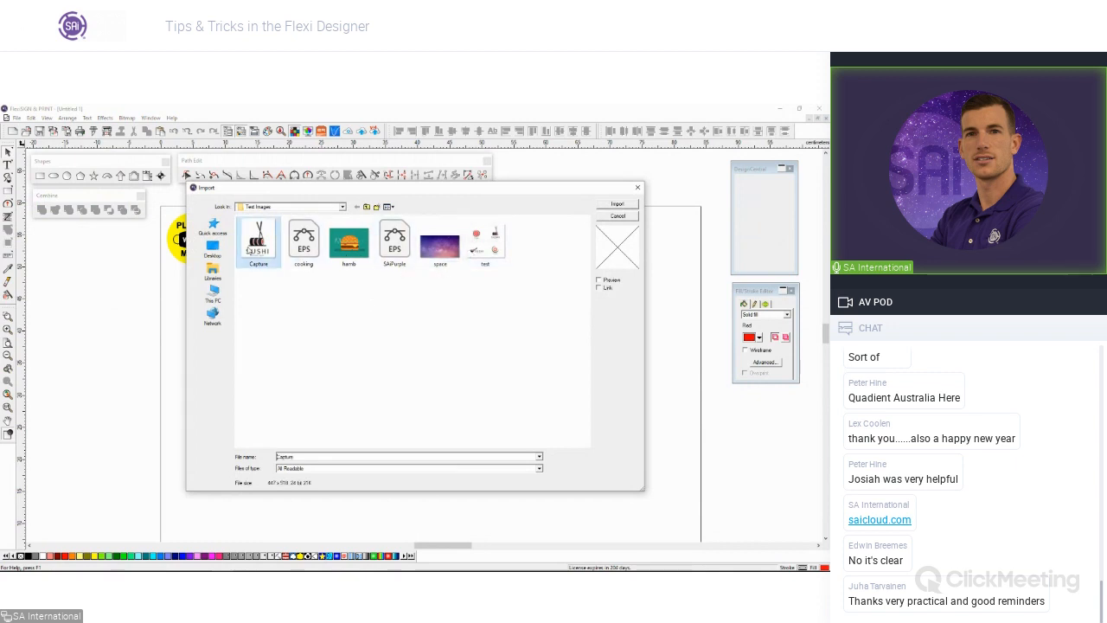
pyautogui.click(267, 298)
pyautogui.moveTo(341, 384); pyautogui.dragTo(423, 480)
pyautogui.click(510, 405)
pyautogui.moveTo(386, 415); pyautogui.dragTo(236, 419)
pyautogui.scroll(1, 460, 406)
pyautogui.scroll(1, 457, 404)
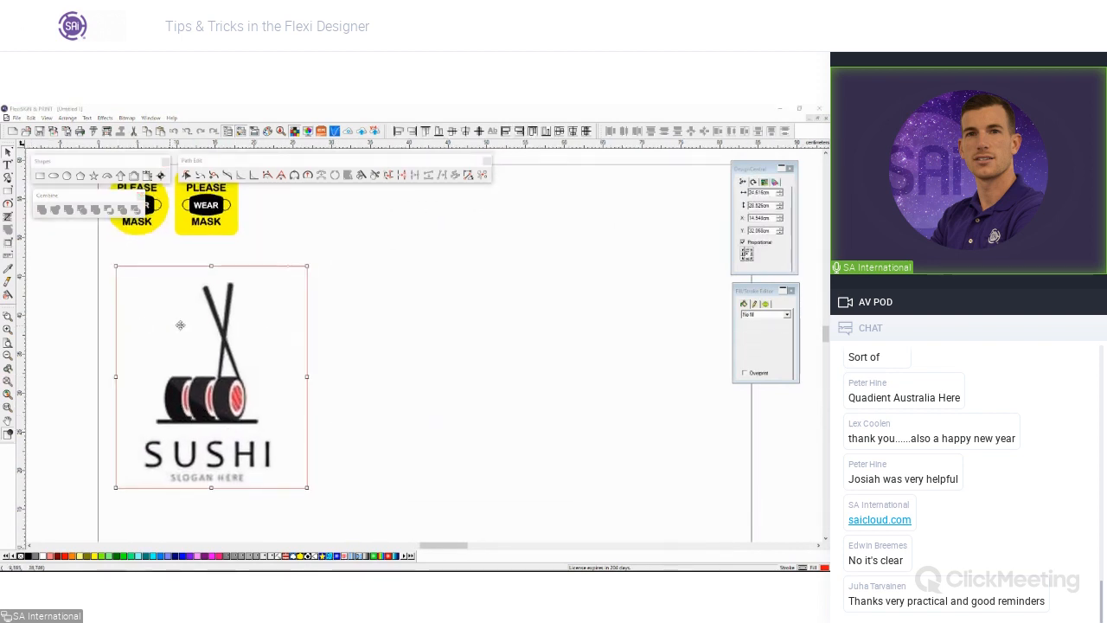
pyautogui.click(344, 366)
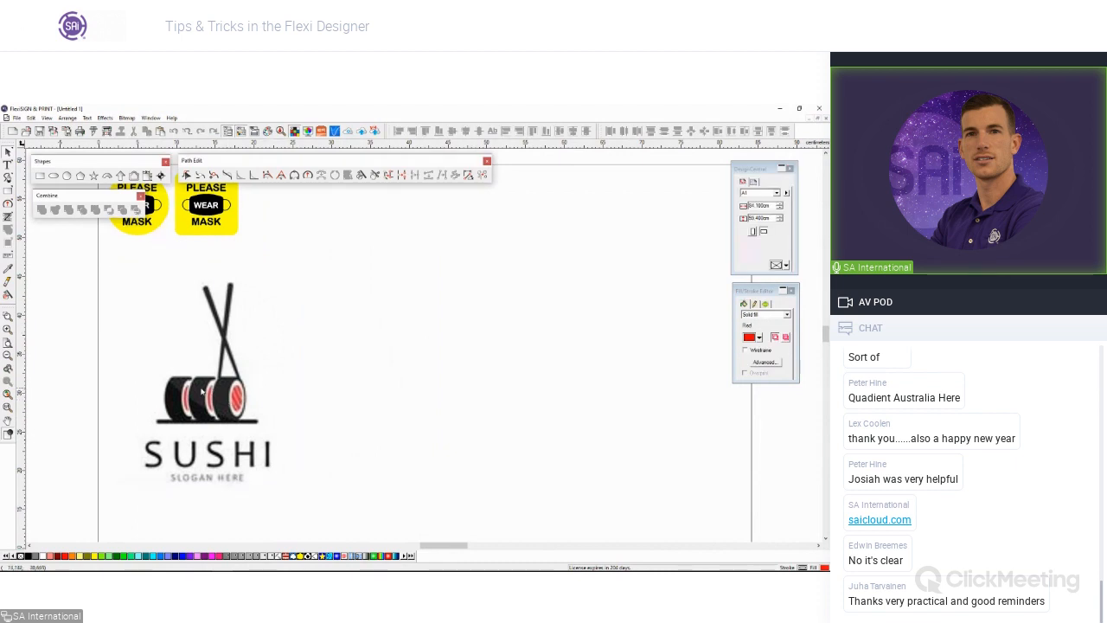
# Step: Examine the edge quality of the sushi rolls in the imported image up close, and return to the two mask signs
pyautogui.scroll(5, 200, 392)
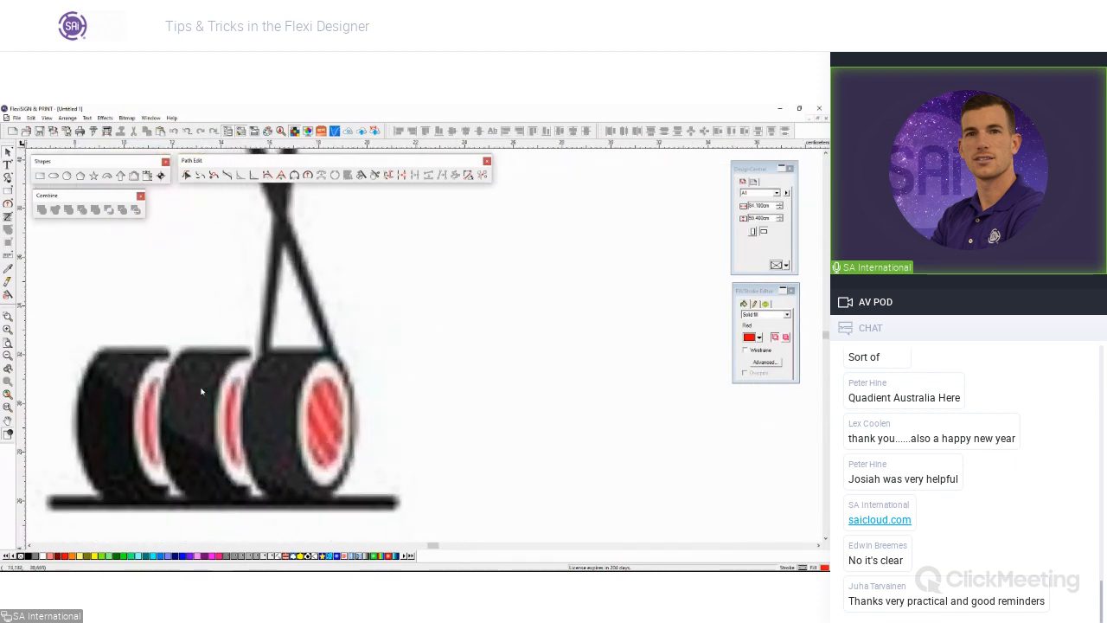
pyautogui.scroll(4, 201, 391)
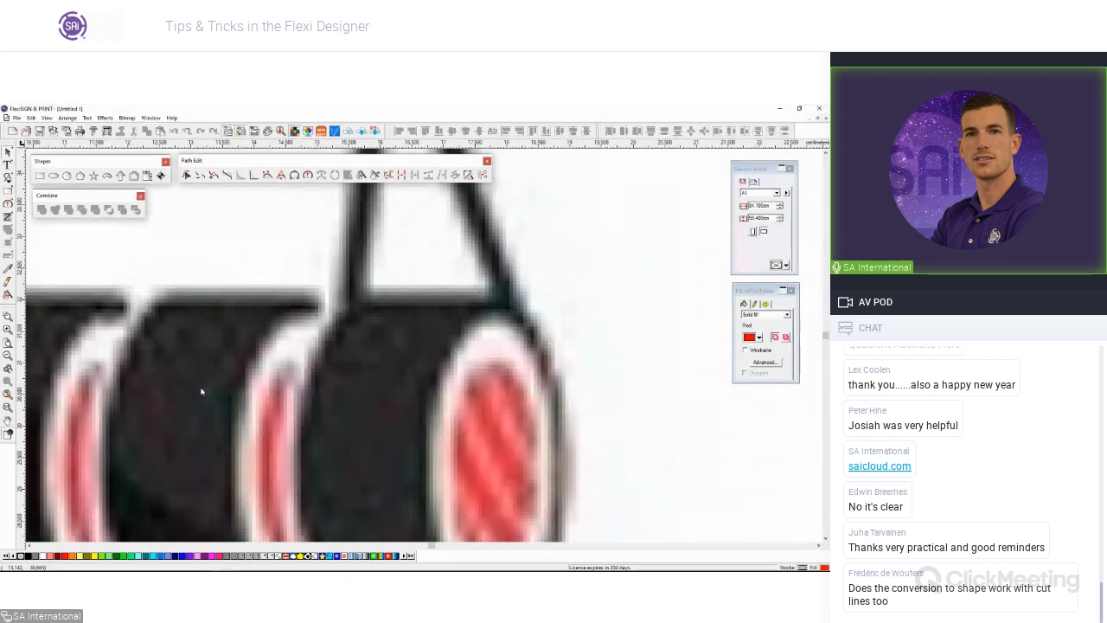
pyautogui.scroll(-3, 243, 337)
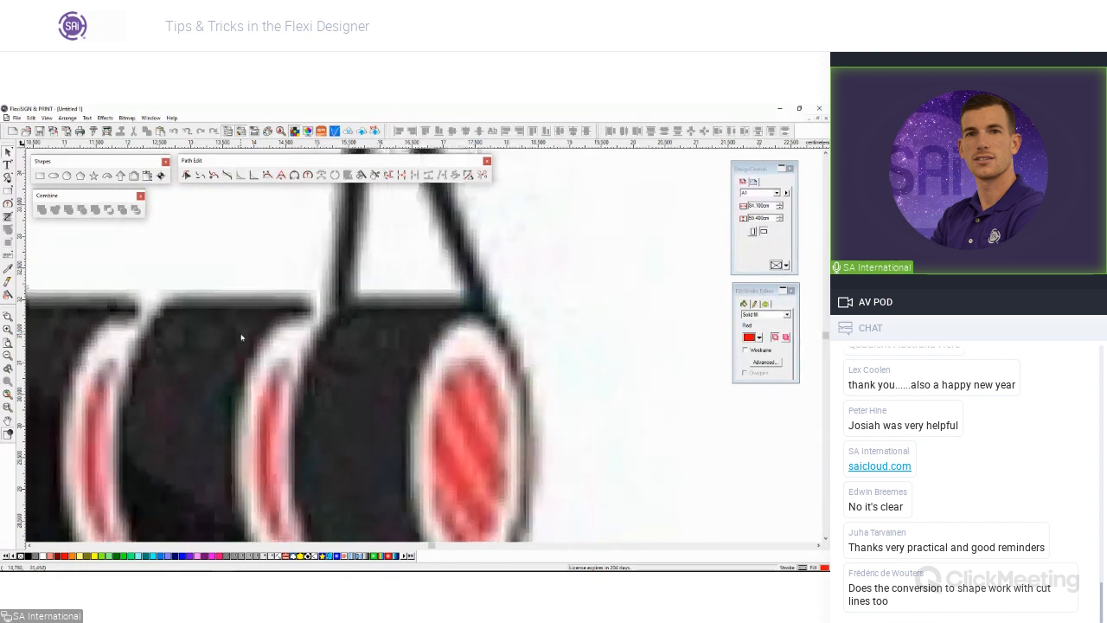
pyautogui.scroll(5, 243, 337)
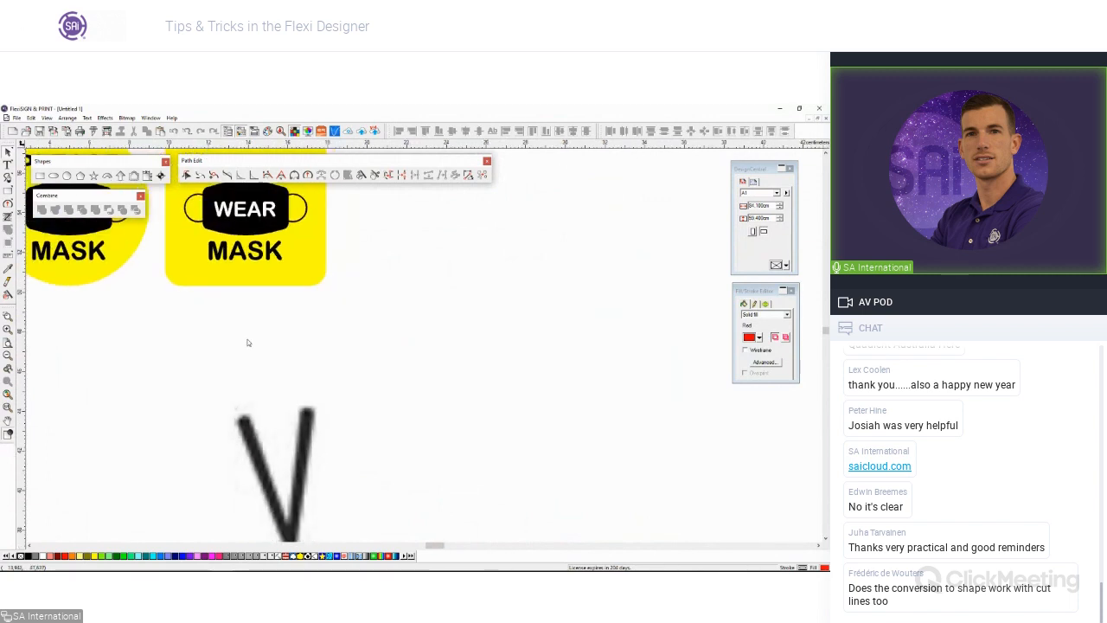
pyautogui.scroll(-4, 247, 343)
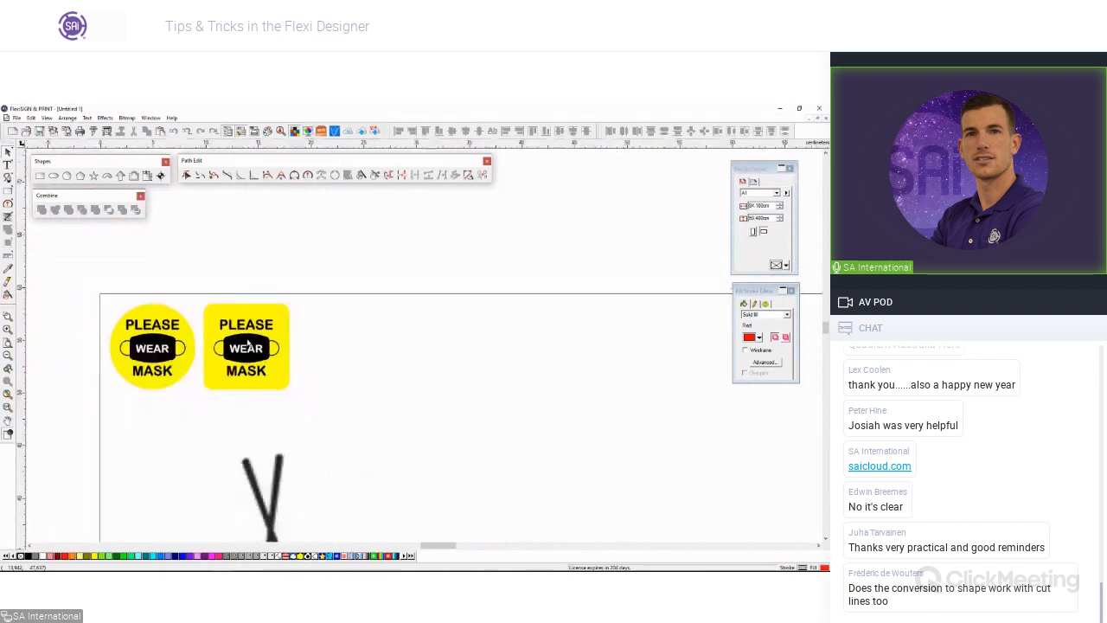
pyautogui.click(275, 320)
pyautogui.scroll(1, 294, 332)
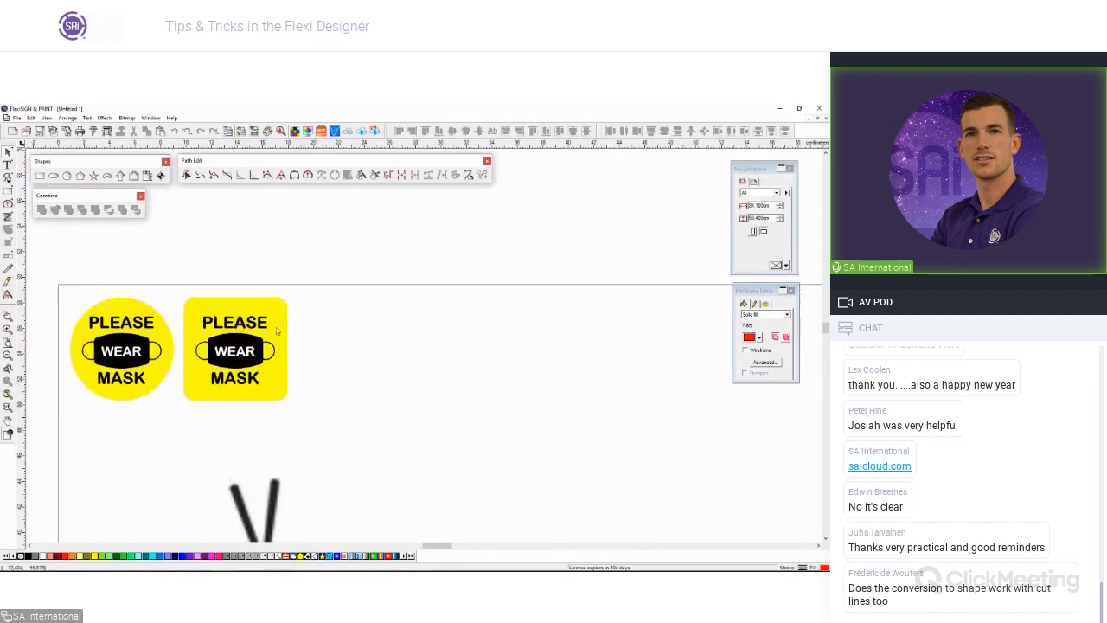
# Step: Copy the second sign's yellow rounded square to the empty area beside it and convert the copy into a contour cut line
pyautogui.moveTo(270, 318); pyautogui.dragTo(440, 319)
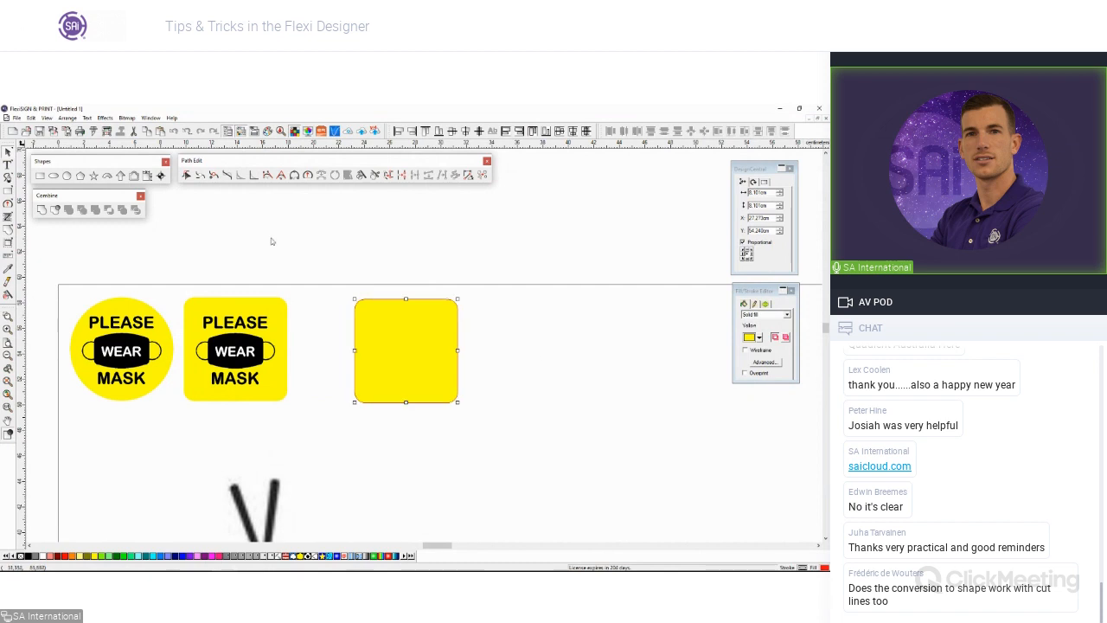
pyautogui.click(127, 118)
pyautogui.moveTo(74, 118)
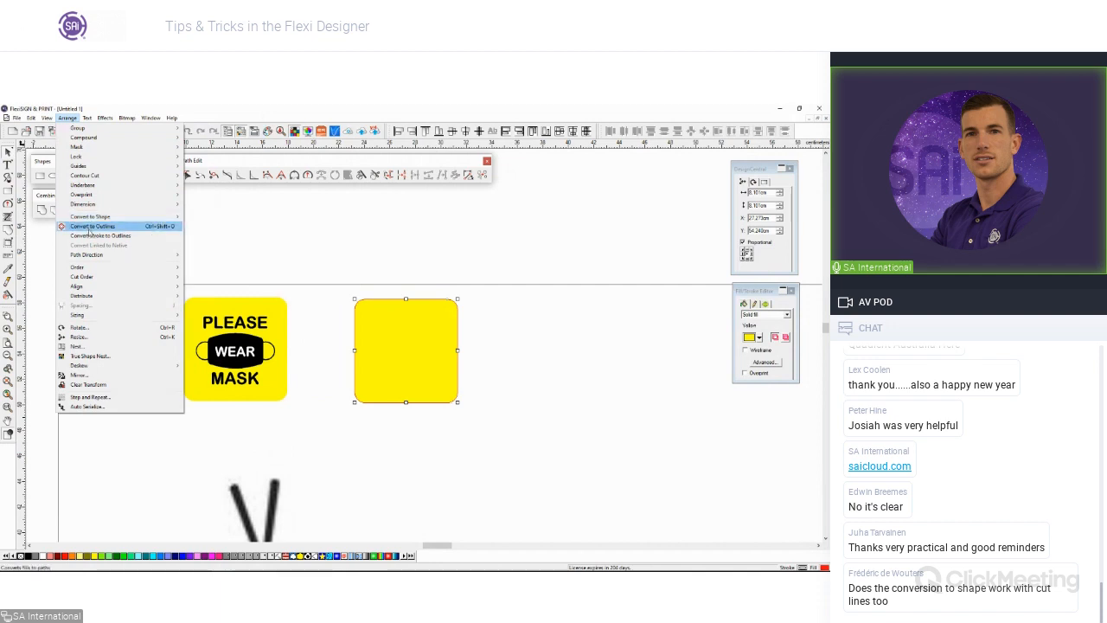
pyautogui.click(216, 175)
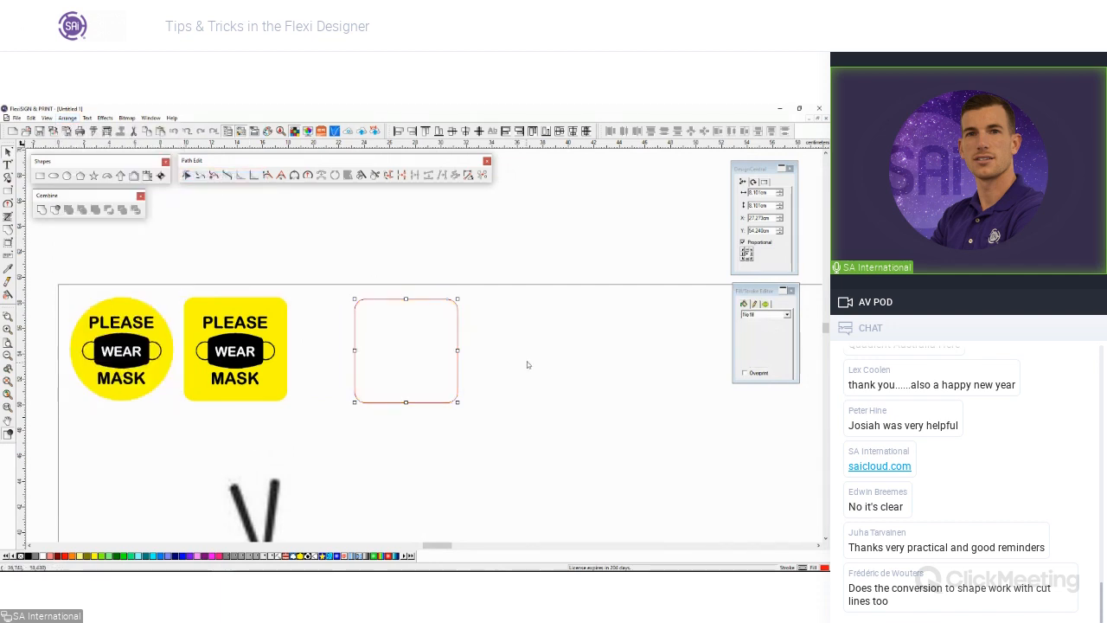
# Step: Convert the rounded-square cut line into a circle shape, then remove this test object
pyautogui.click(527, 364)
pyautogui.click(459, 335)
pyautogui.scroll(1, 469, 339)
pyautogui.click(65, 119)
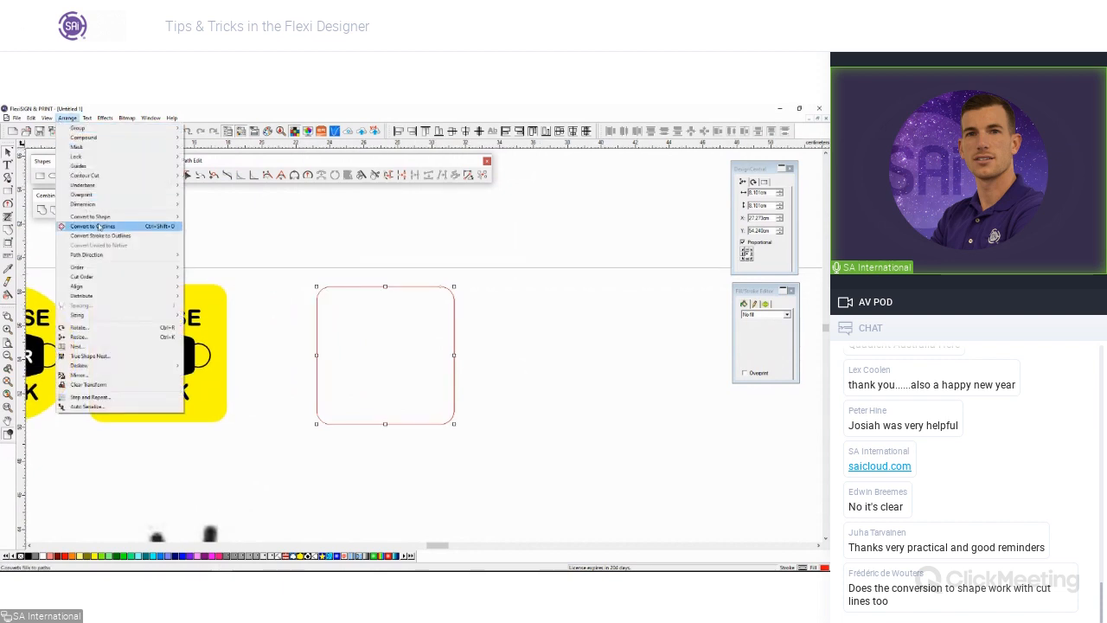
pyautogui.moveTo(101, 217)
pyautogui.click(203, 226)
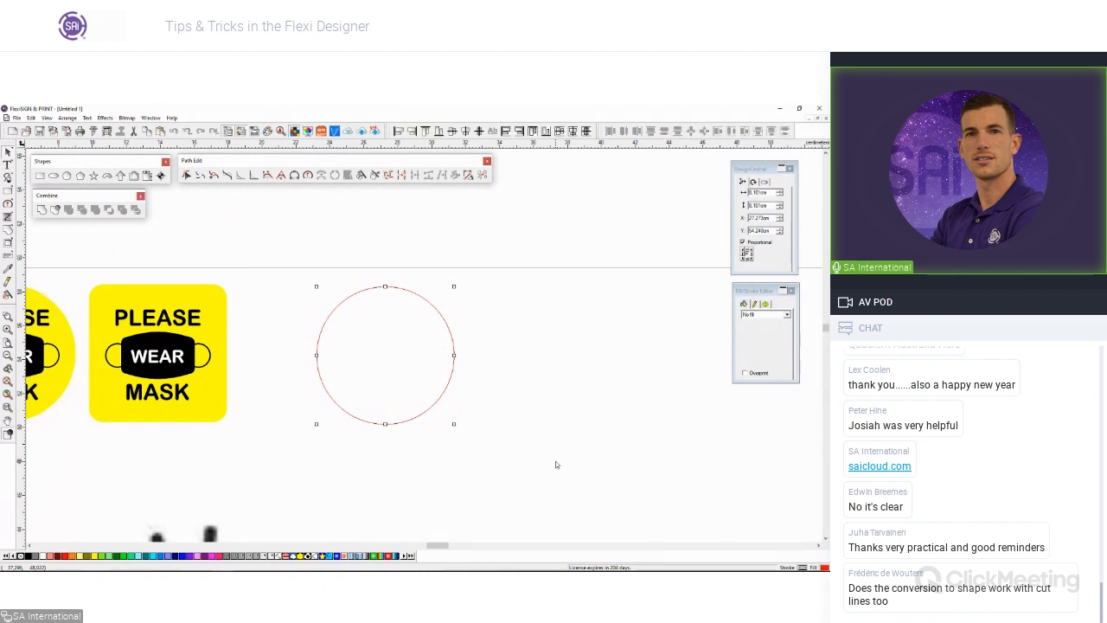
pyautogui.click(454, 437)
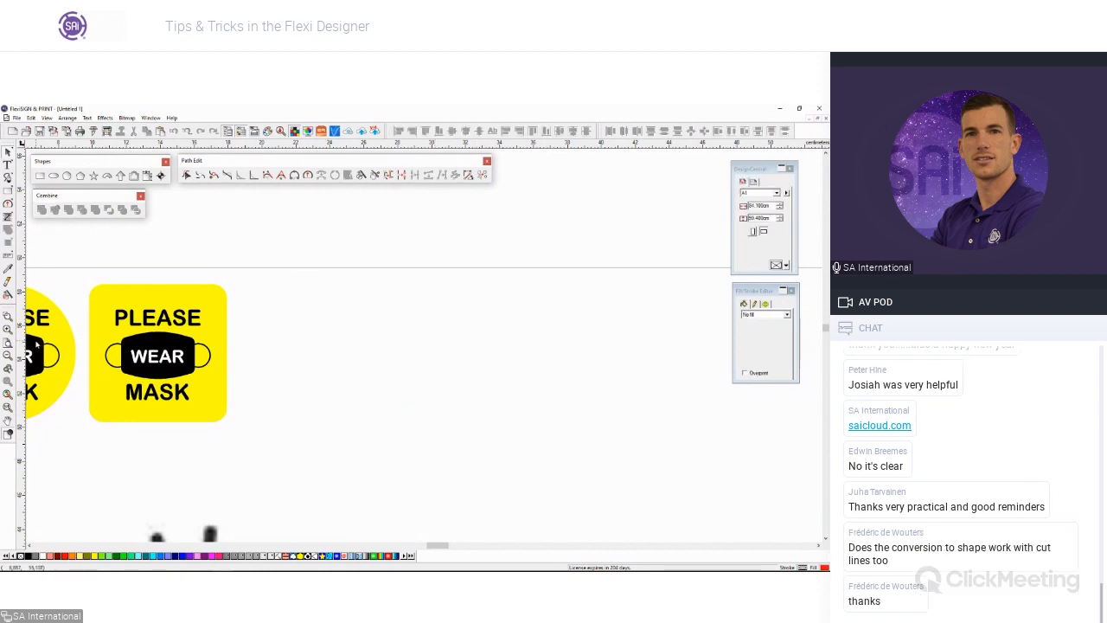
# Step: Apply an inset contour cut to the yellow rounded-square background of the second mask sign
pyautogui.scroll(1, 41, 341)
pyautogui.scroll(2, 40, 342)
pyautogui.click(126, 298)
pyautogui.click(104, 118)
pyautogui.click(127, 166)
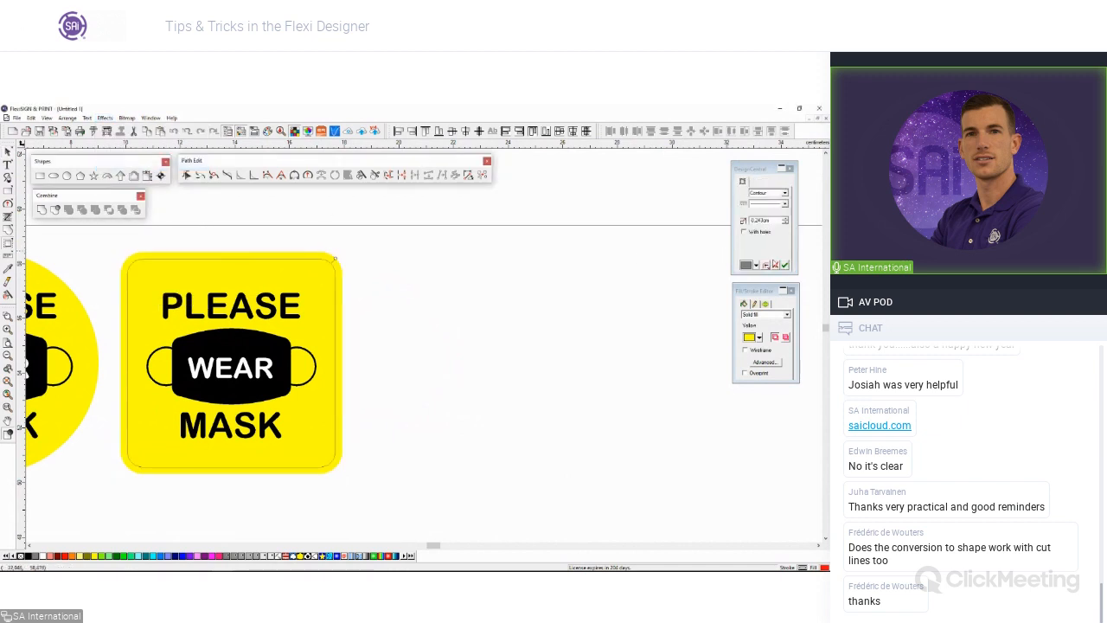
pyautogui.click(784, 265)
pyautogui.click(332, 273)
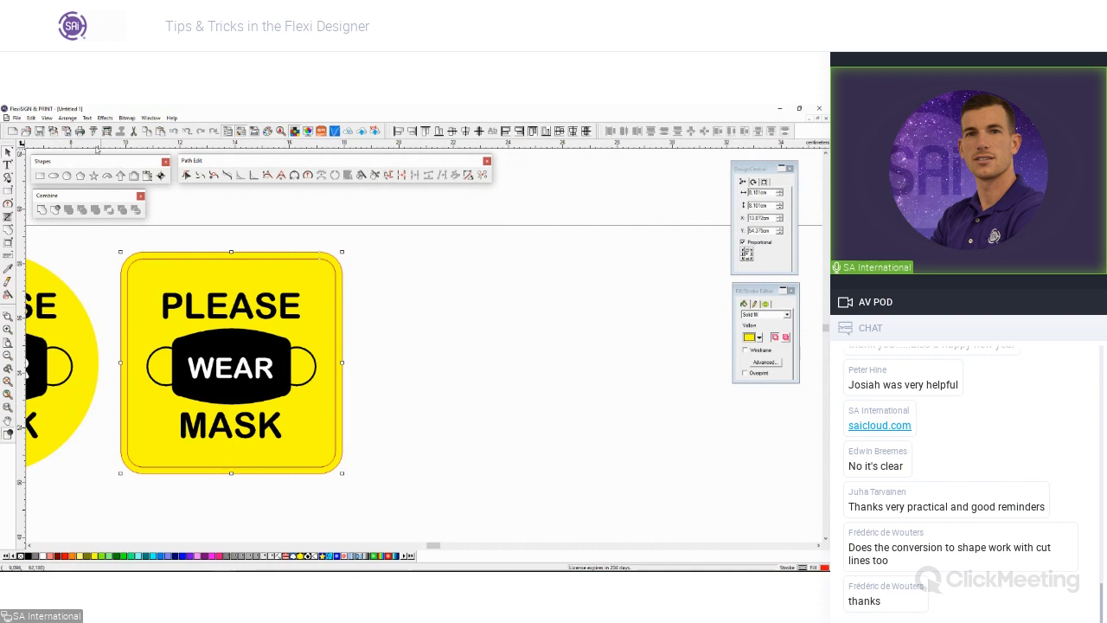
# Step: Separate the contour cut from the yellow rounded square and convert both the background and the cut line into circles
pyautogui.rightClick(324, 286)
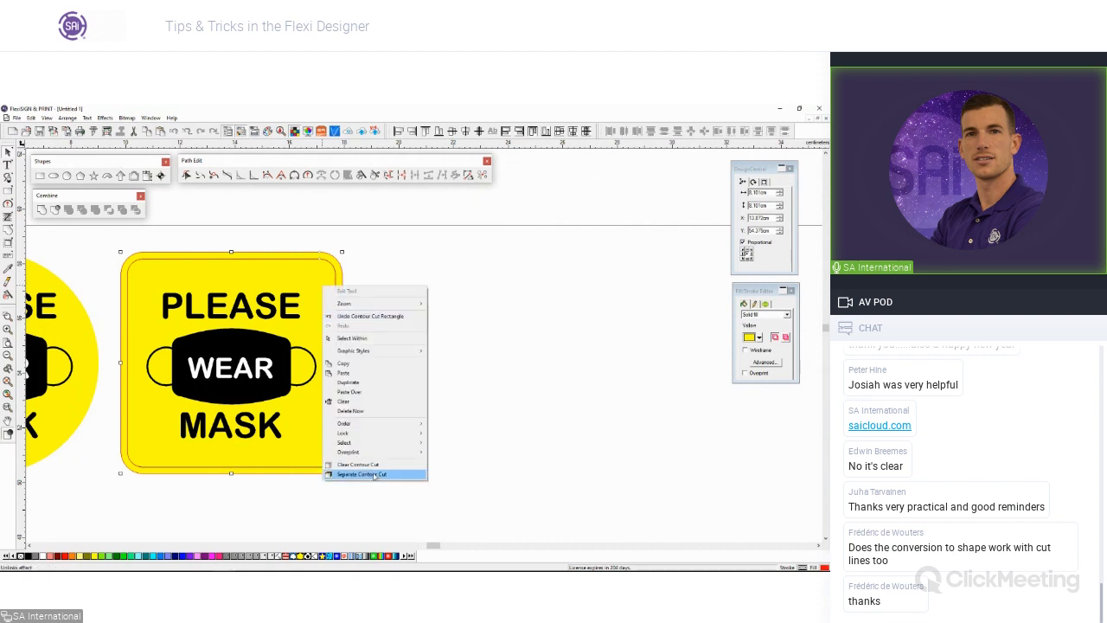
pyautogui.click(373, 475)
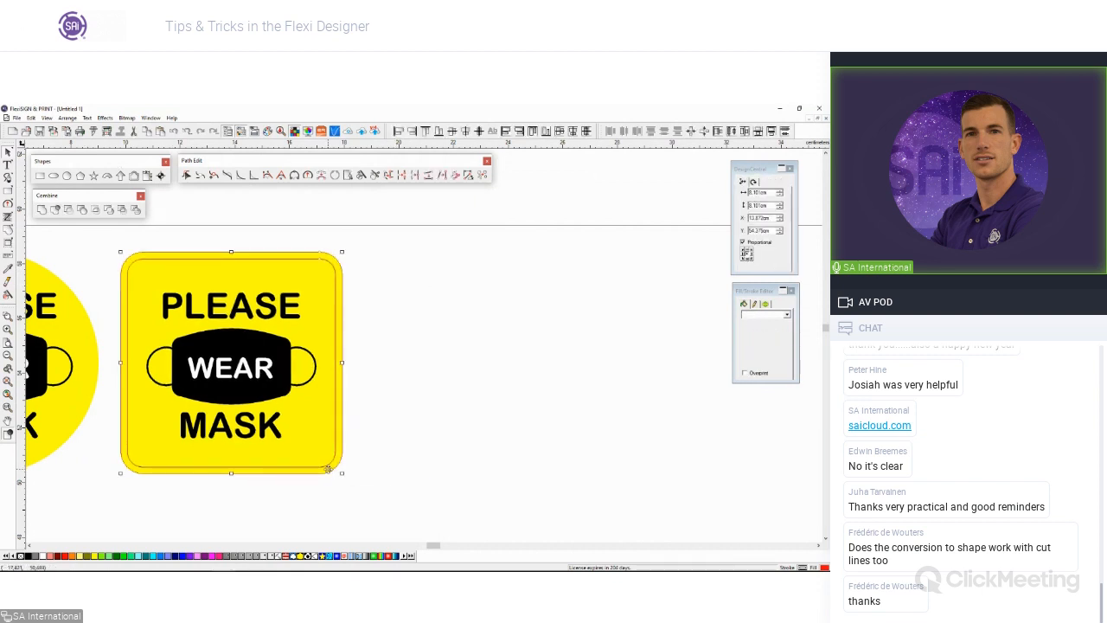
pyautogui.click(66, 118)
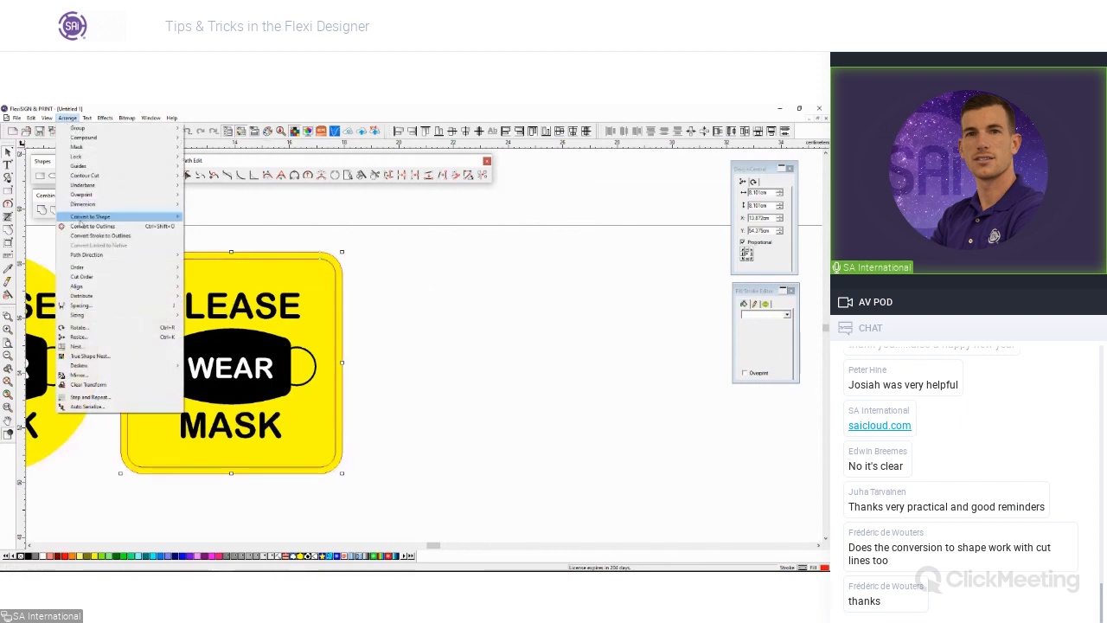
pyautogui.moveTo(82, 217)
pyautogui.click(206, 227)
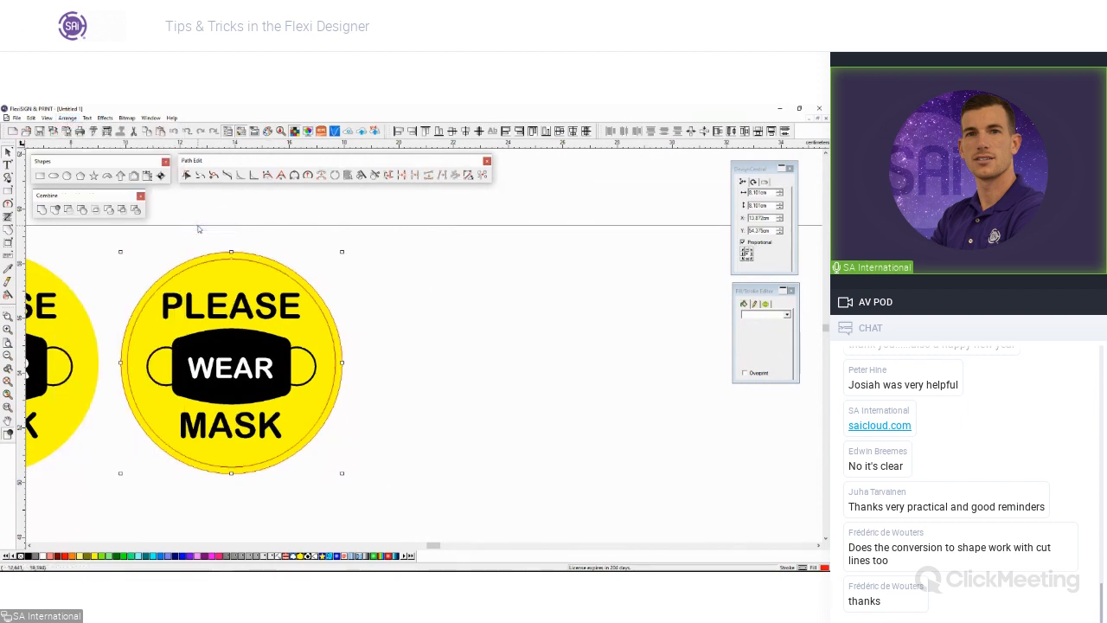
pyautogui.click(415, 343)
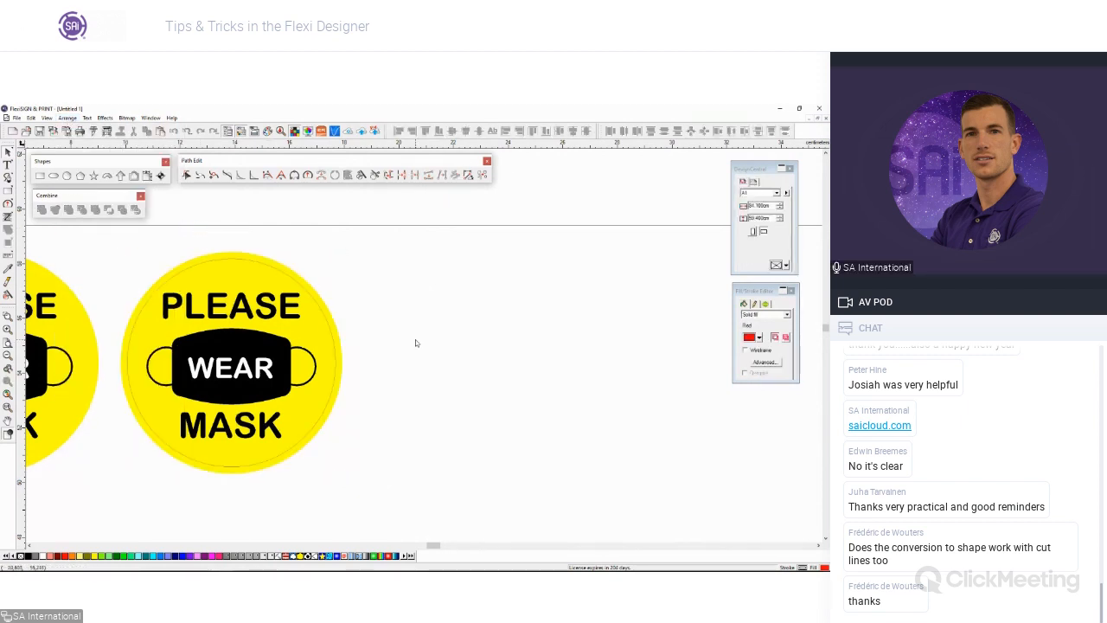
# Step: Examine the sushi logo bitmap, looking closely at the shapes of the rolls and their red centres
pyautogui.scroll(3, 147, 317)
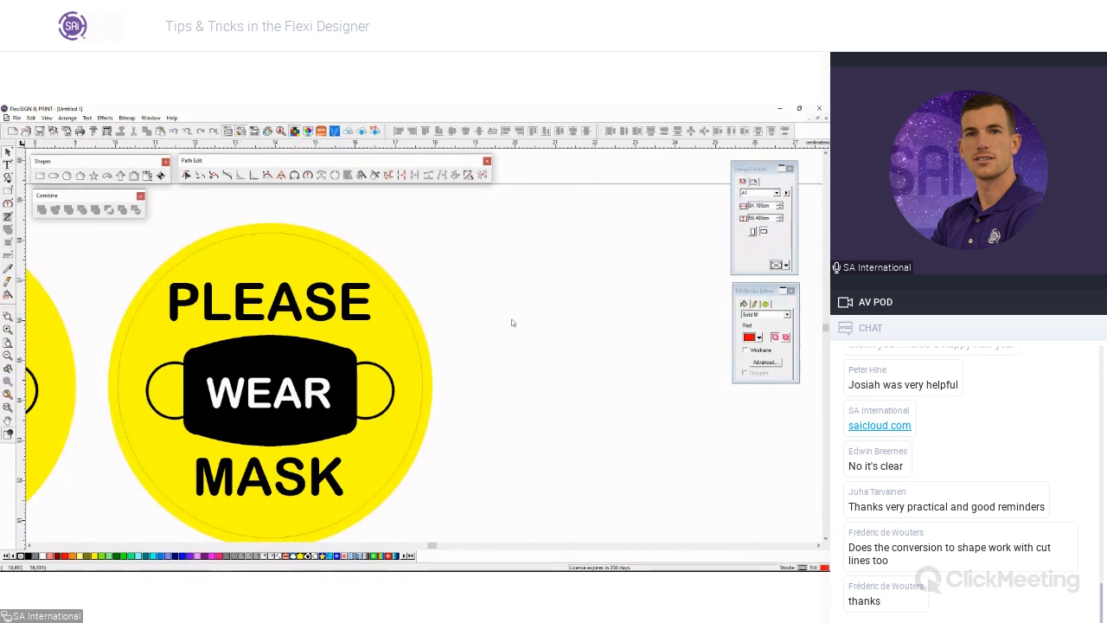
pyautogui.scroll(-5, 467, 351)
pyautogui.scroll(-4, 472, 352)
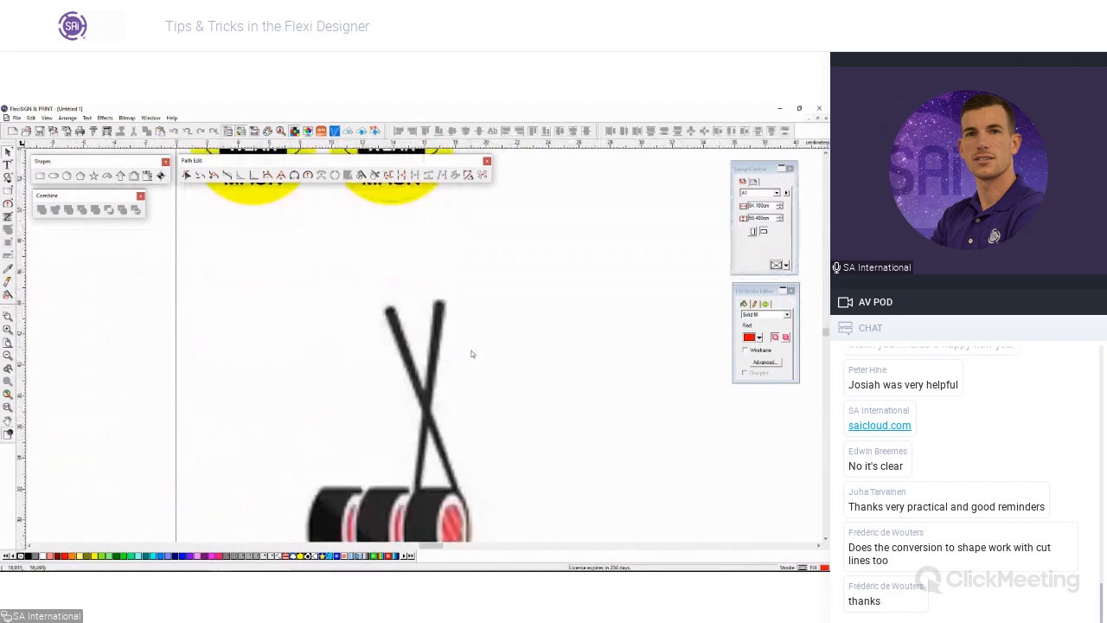
pyautogui.scroll(-2, 471, 350)
pyautogui.moveTo(425, 545); pyautogui.dragTo(437, 545)
pyautogui.scroll(1, 182, 418)
pyautogui.scroll(4, 183, 419)
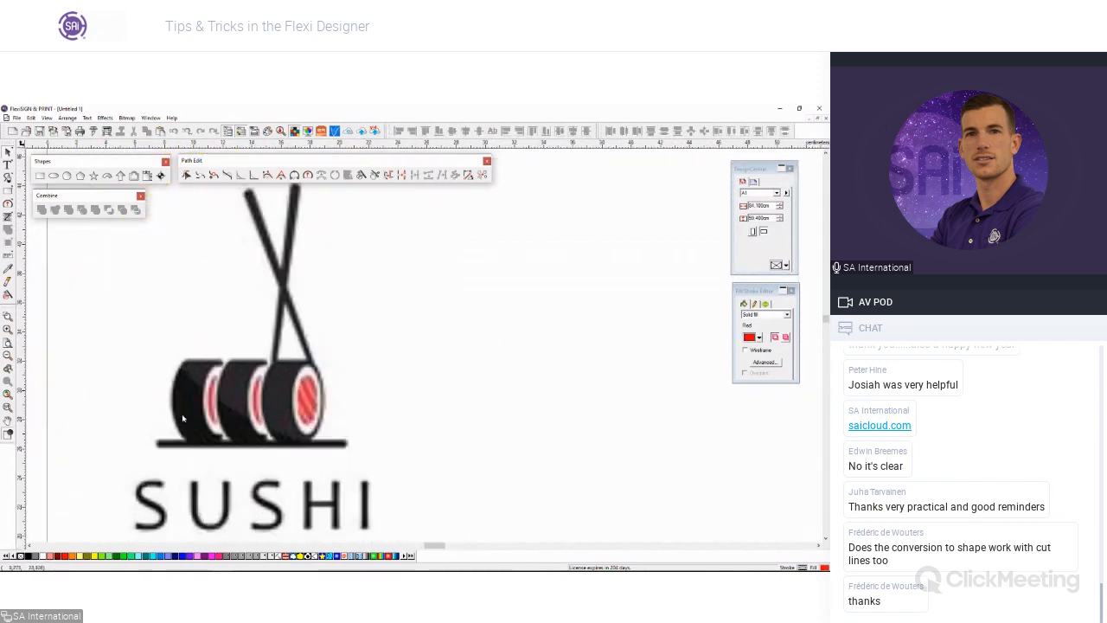
pyautogui.scroll(4, 431, 409)
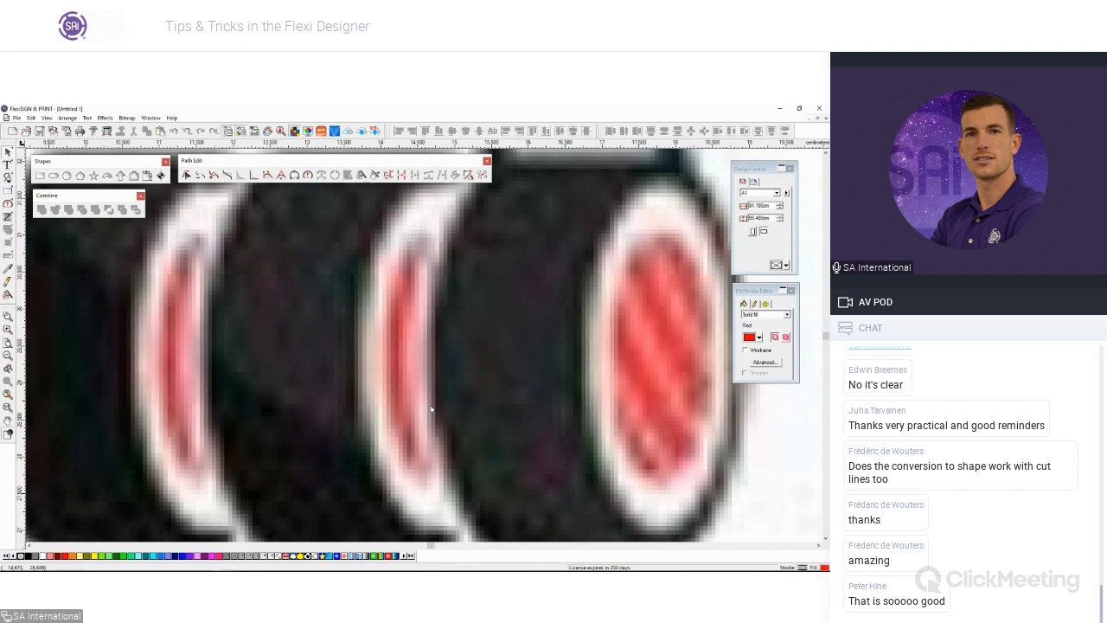
pyautogui.scroll(-8, 418, 408)
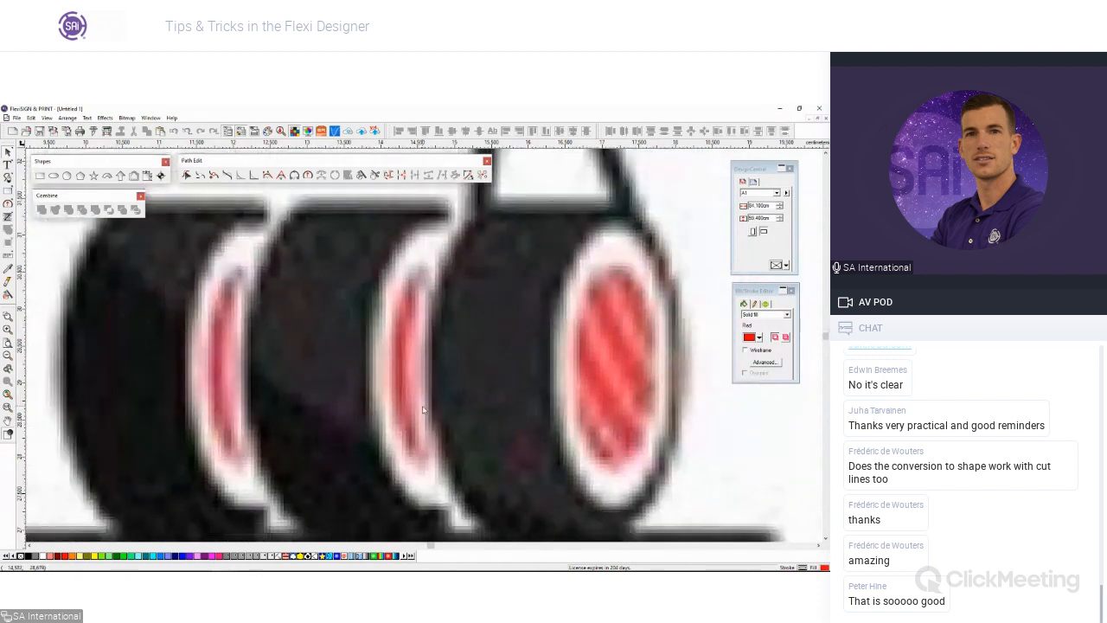
pyautogui.moveTo(438, 552); pyautogui.dragTo(450, 547)
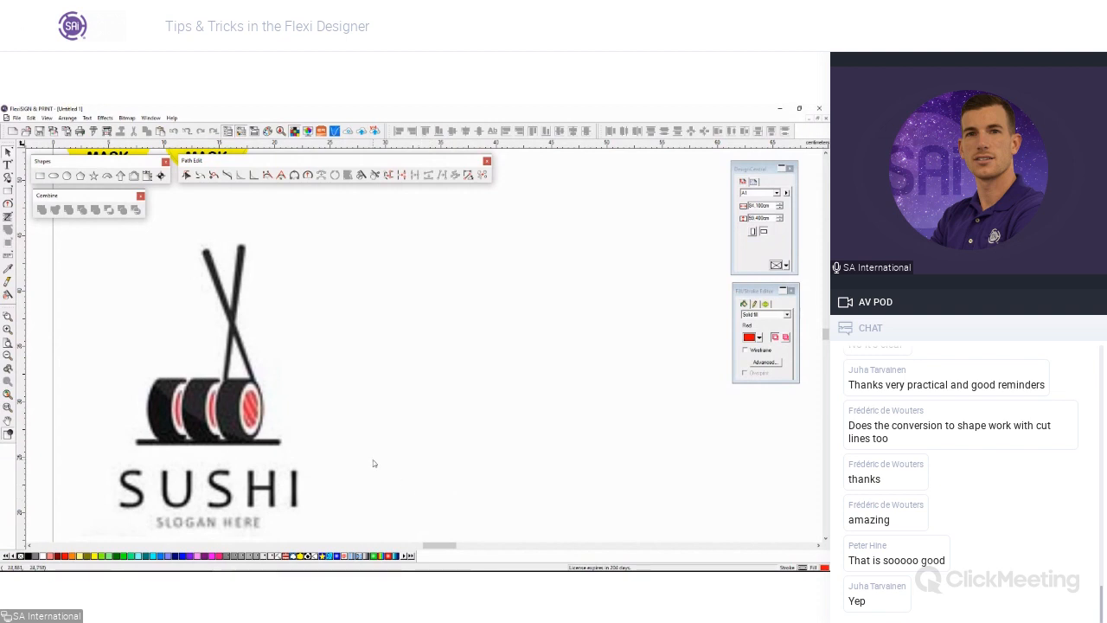
pyautogui.scroll(2, 244, 427)
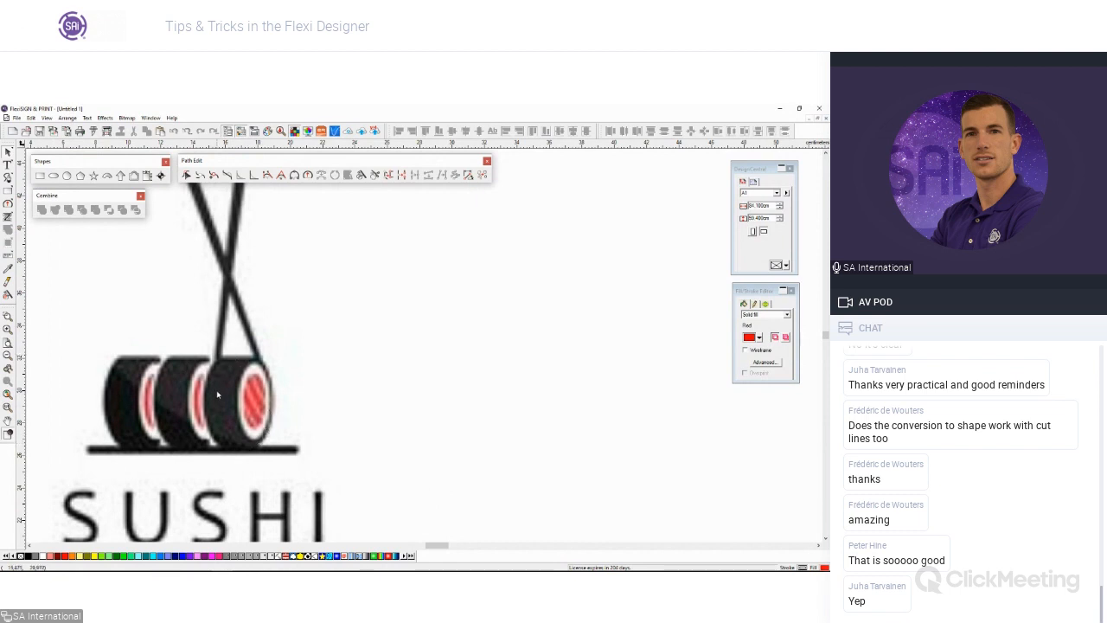
pyautogui.scroll(-2, 246, 370)
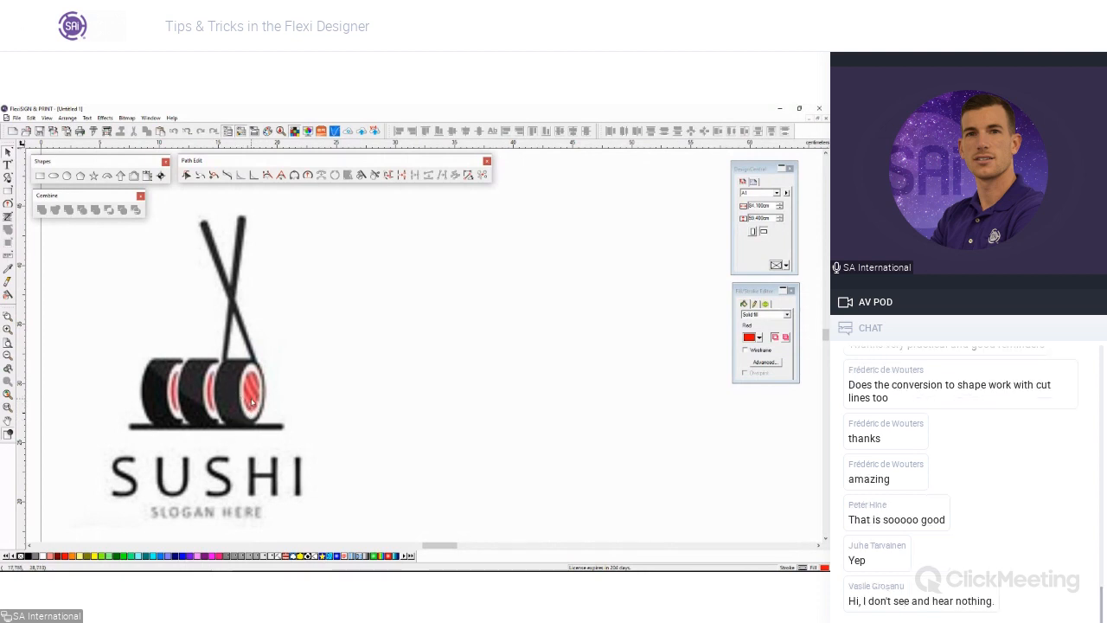
pyautogui.scroll(-2, 252, 401)
pyautogui.scroll(1, 302, 394)
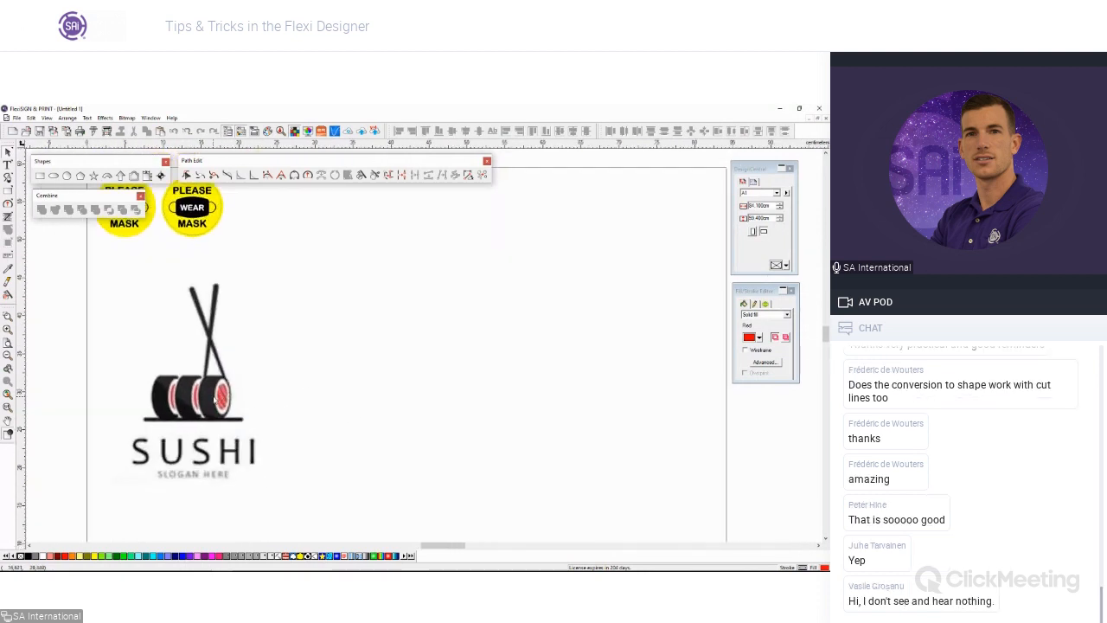
pyautogui.scroll(1, 215, 396)
pyautogui.scroll(-1, 199, 399)
pyautogui.scroll(1, 182, 404)
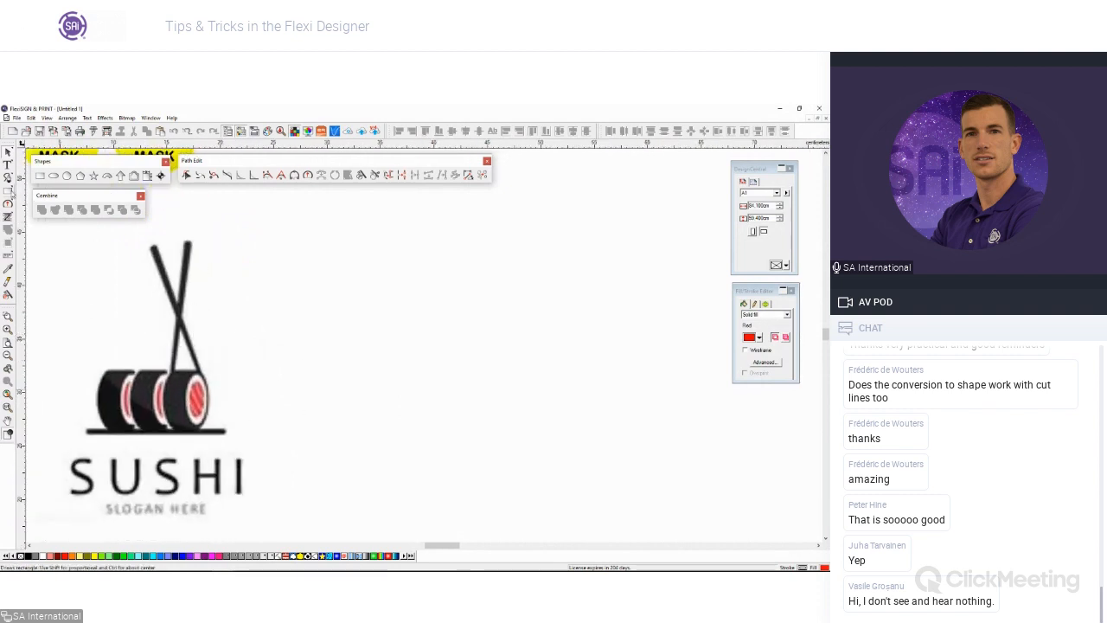
# Step: Draw a horizontal ellipse beside the sushi logo and set its width to 10 cm
pyautogui.click(56, 177)
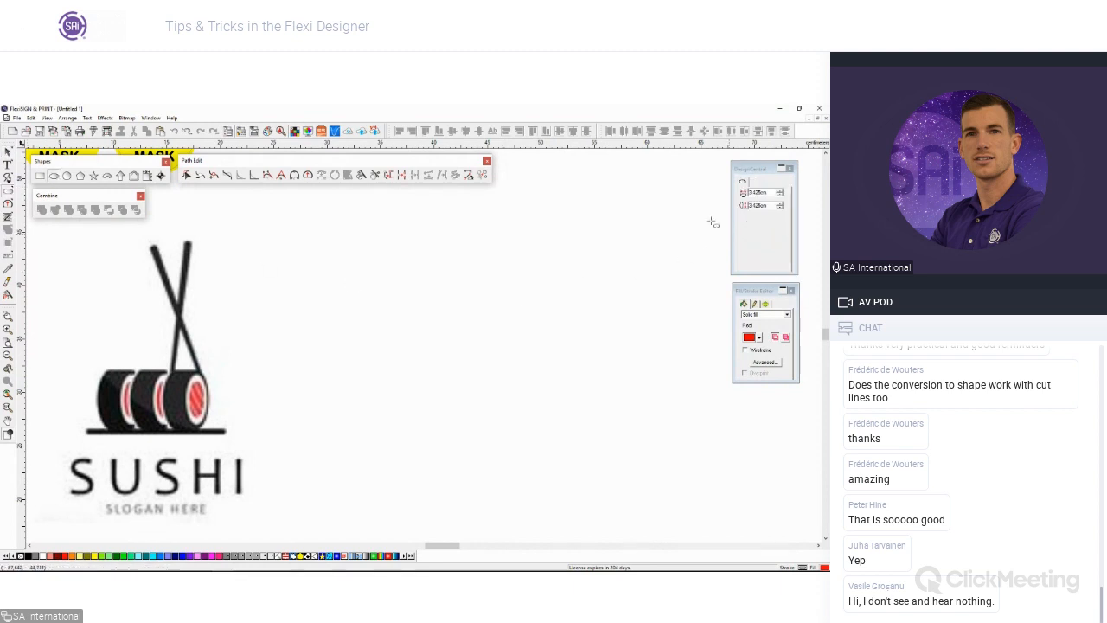
pyautogui.moveTo(300, 301); pyautogui.dragTo(454, 360)
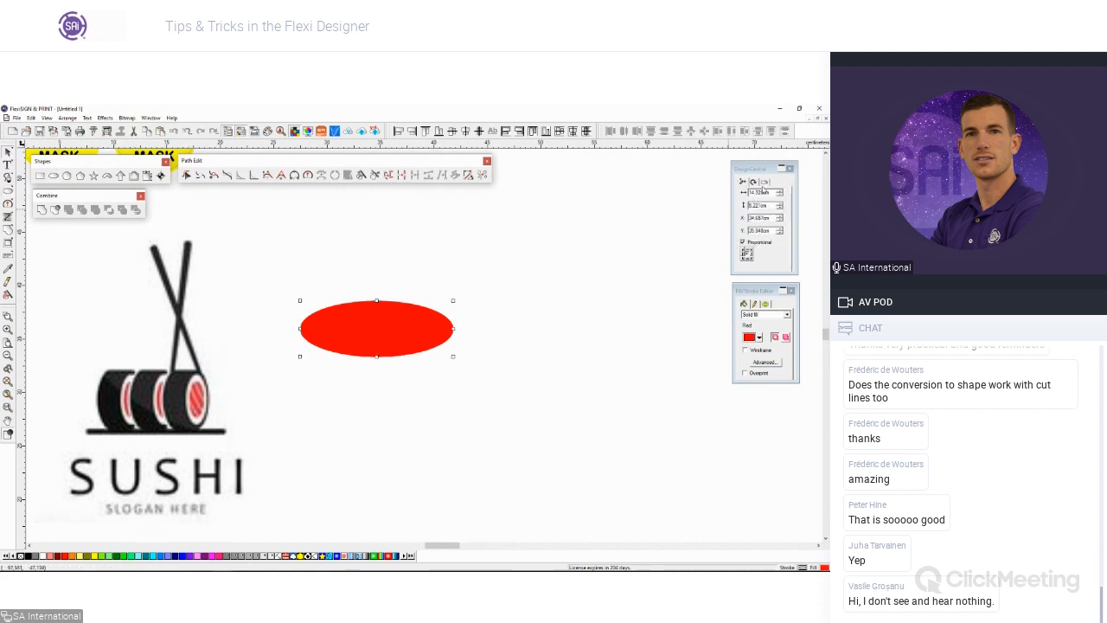
pyautogui.click(761, 192)
pyautogui.click(749, 183)
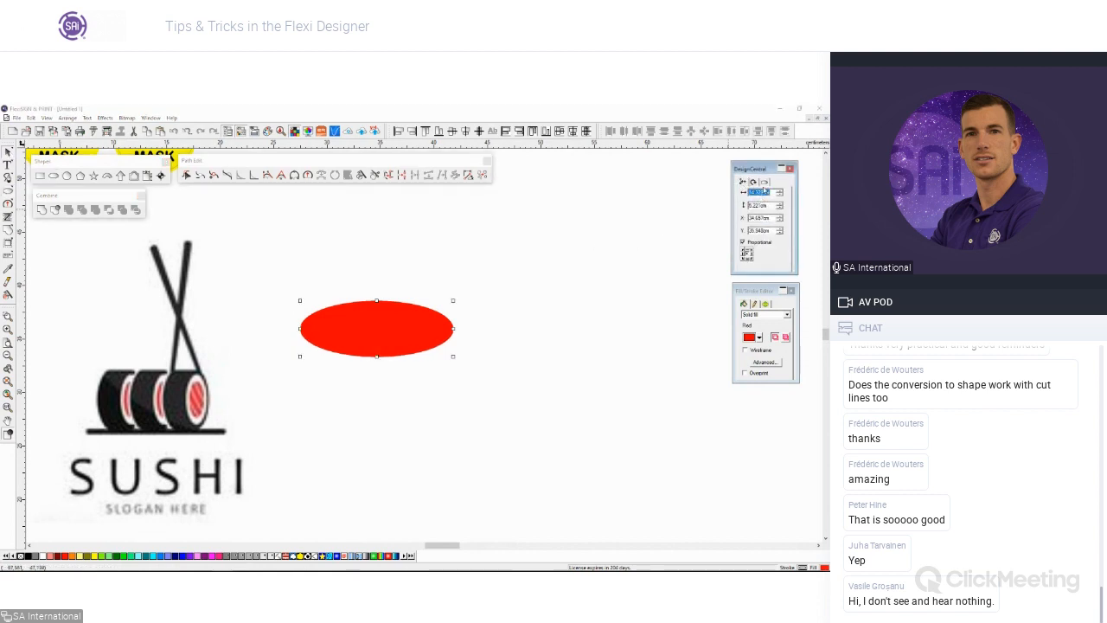
pyautogui.write('10')
pyautogui.press('Return')
# Step: Set the ellipse's height to 5 cm with proportional scaling off and move the ellipse slightly down
pyautogui.click(742, 241)
pyautogui.doubleClick(764, 204)
pyautogui.write('5')
pyautogui.press('Return')
pyautogui.click(695, 200)
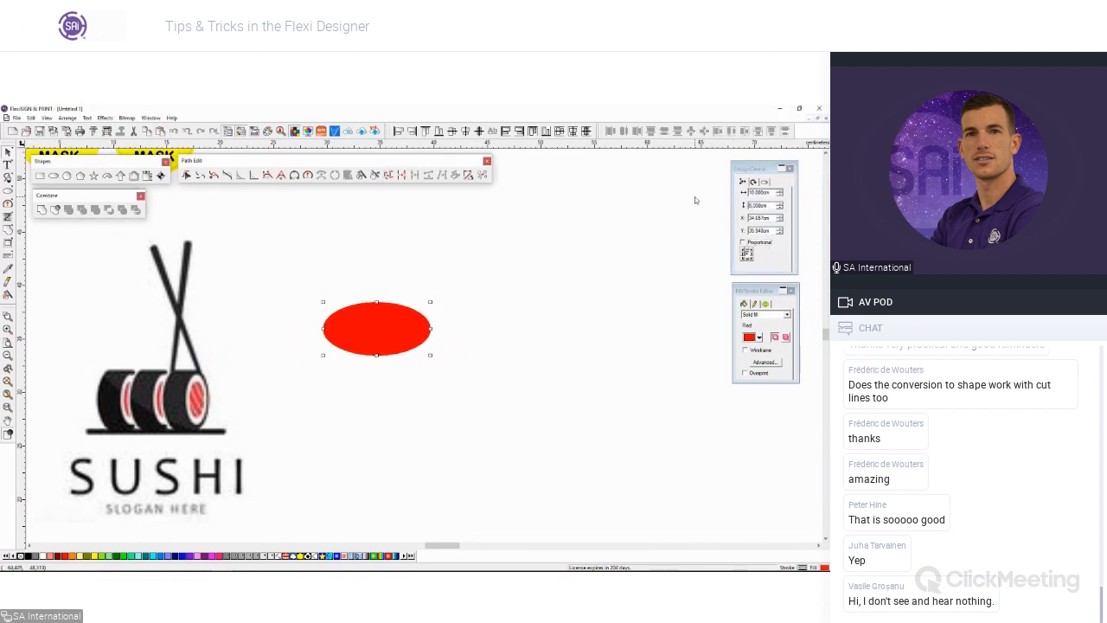
pyautogui.click(408, 322)
pyautogui.moveTo(408, 322); pyautogui.dragTo(399, 369)
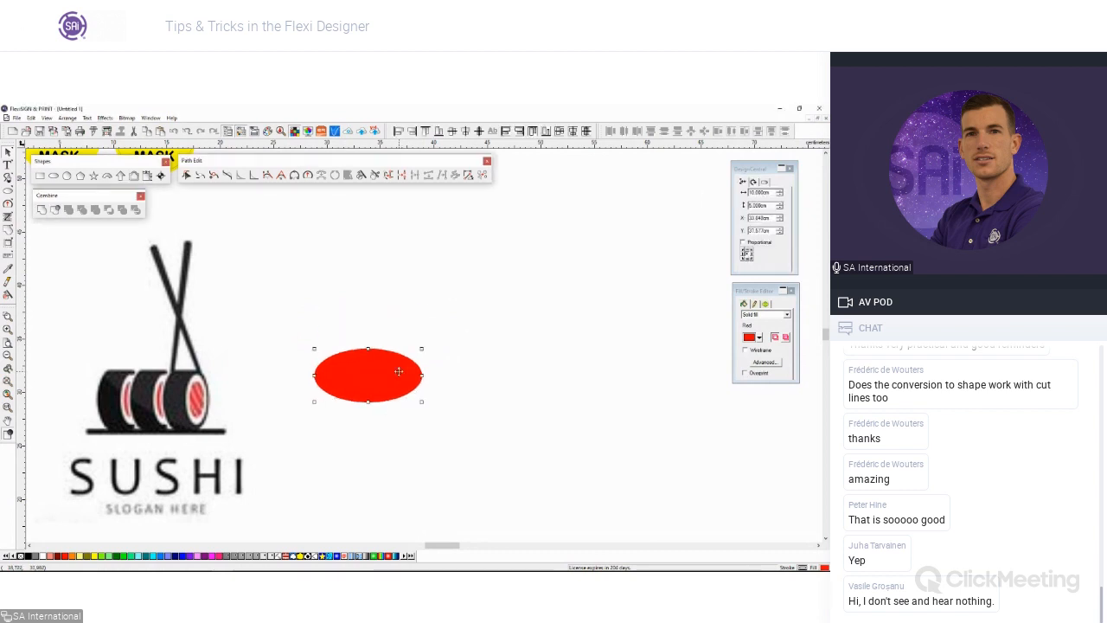
# Step: Step and repeat the ellipse as one column by two rows with 0 cm spacing so the two ellipses touch
pyautogui.click(67, 118)
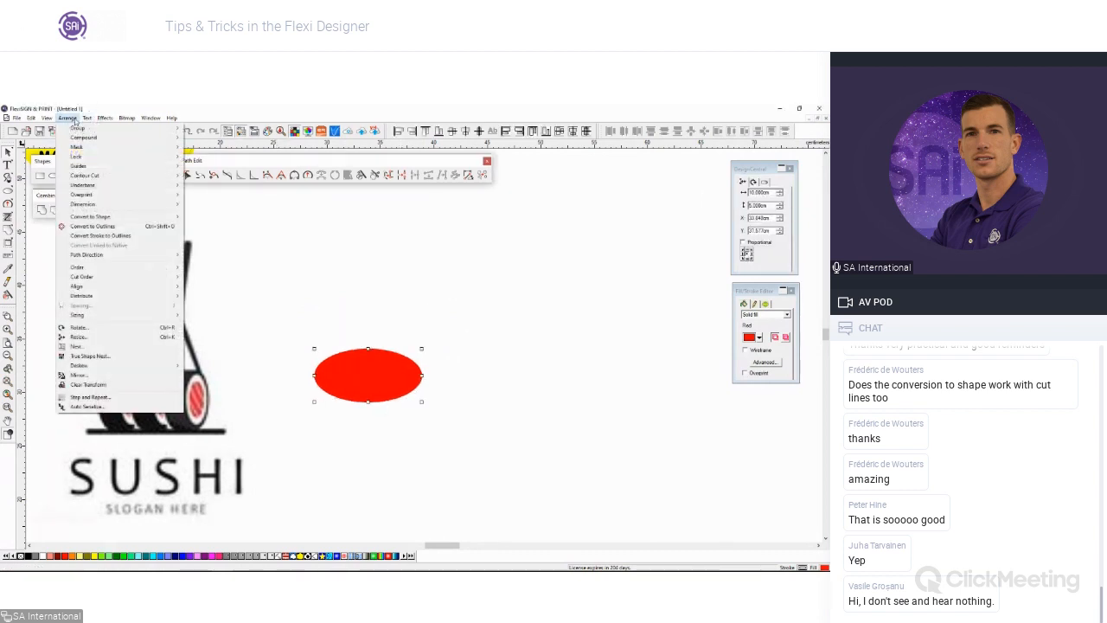
pyautogui.click(89, 396)
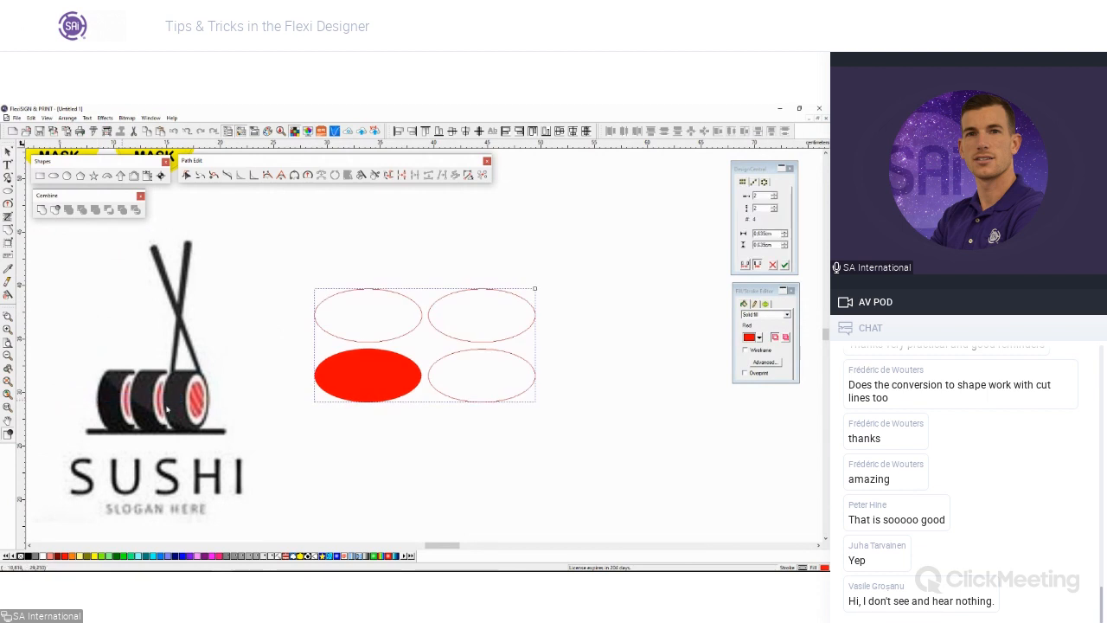
pyautogui.click(773, 199)
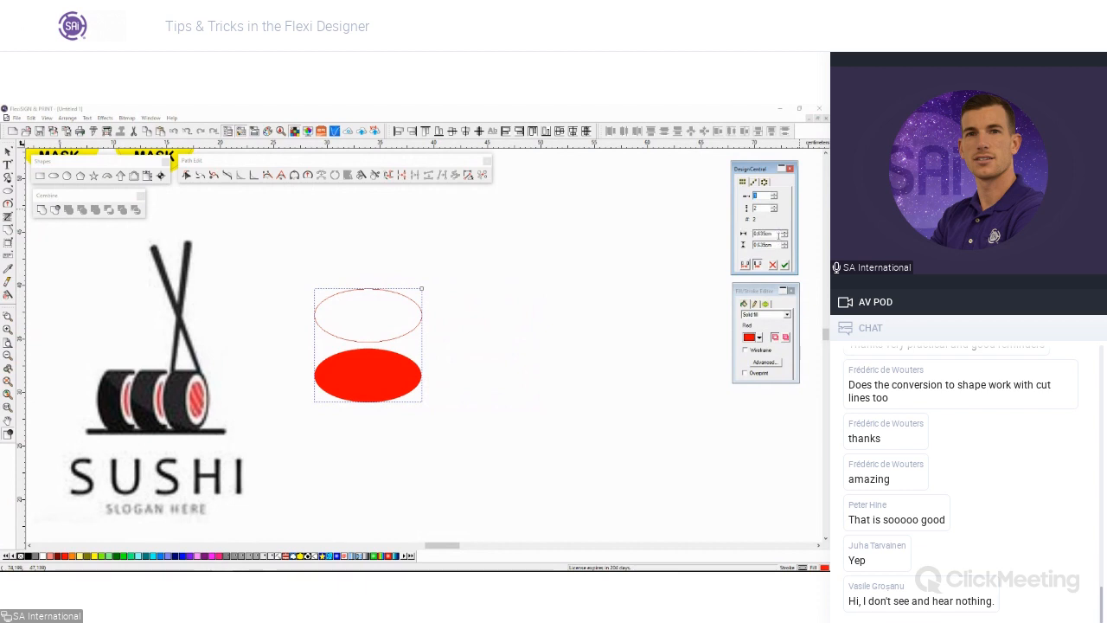
pyautogui.doubleClick(758, 234)
pyautogui.write('0')
pyautogui.press('Return')
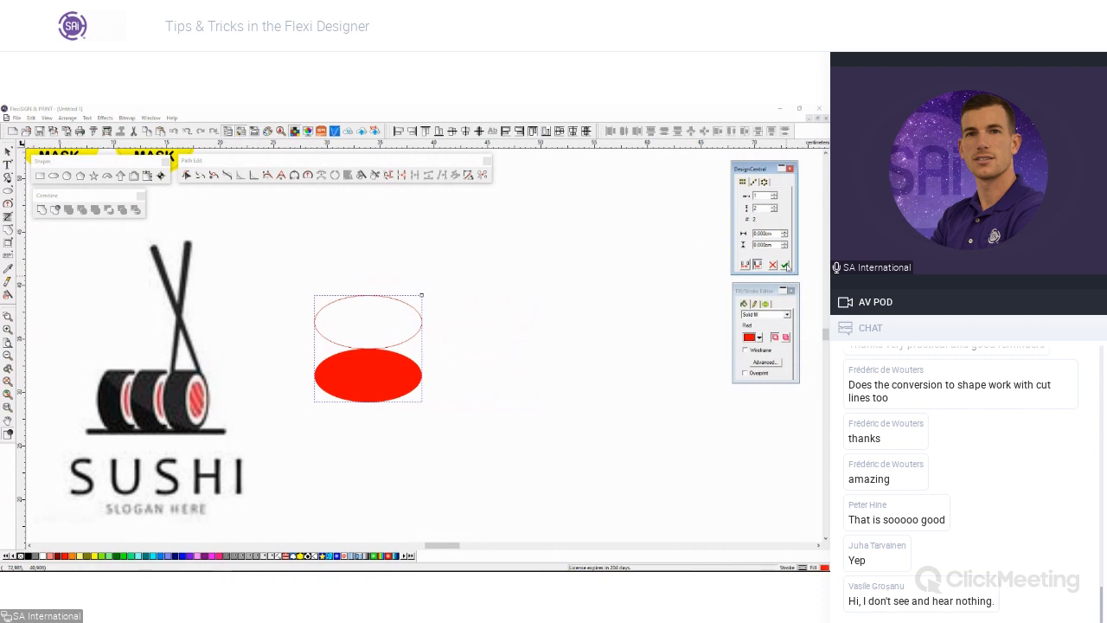
pyautogui.click(785, 266)
pyautogui.click(507, 315)
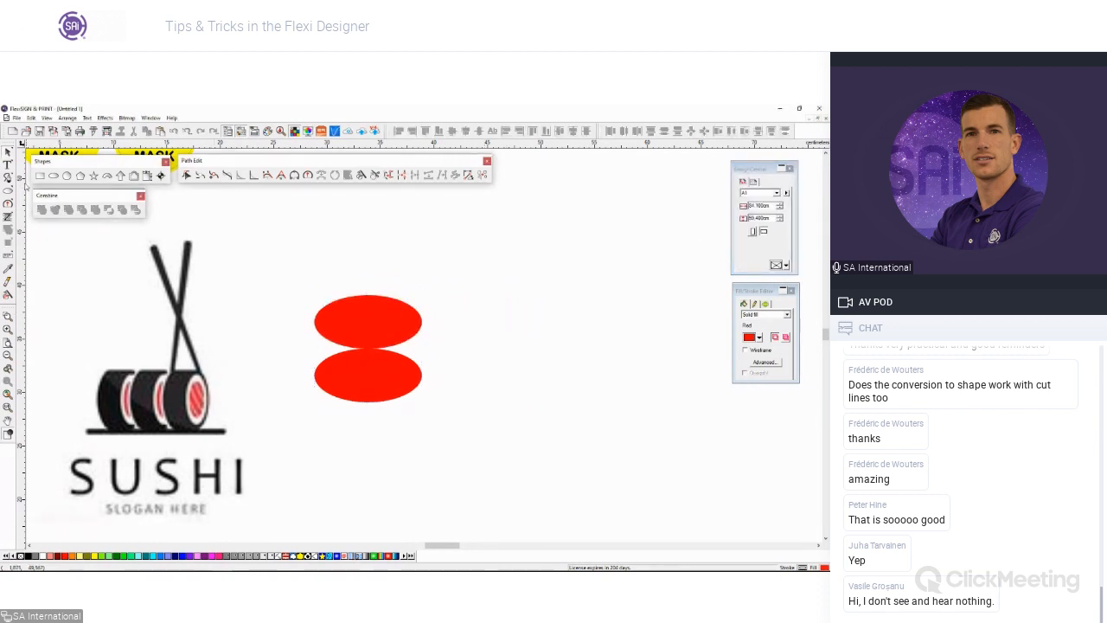
# Step: Draw a rectangle beside the two ellipses and set it to 10 cm wide and 5 cm high
pyautogui.click(39, 176)
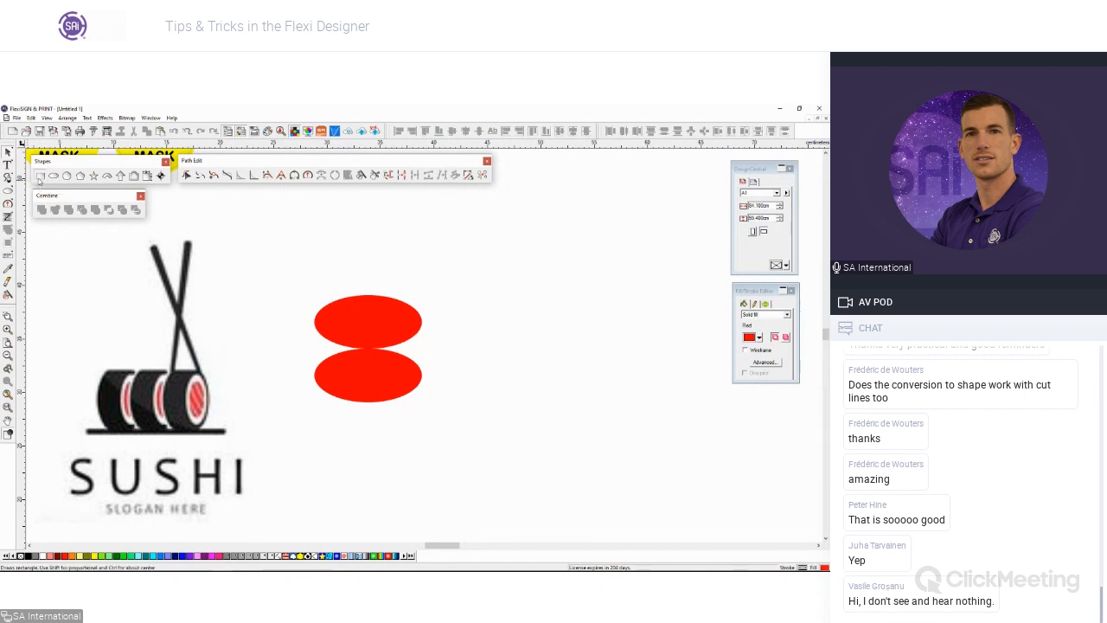
pyautogui.click(439, 345)
pyautogui.click(8, 151)
pyautogui.click(764, 182)
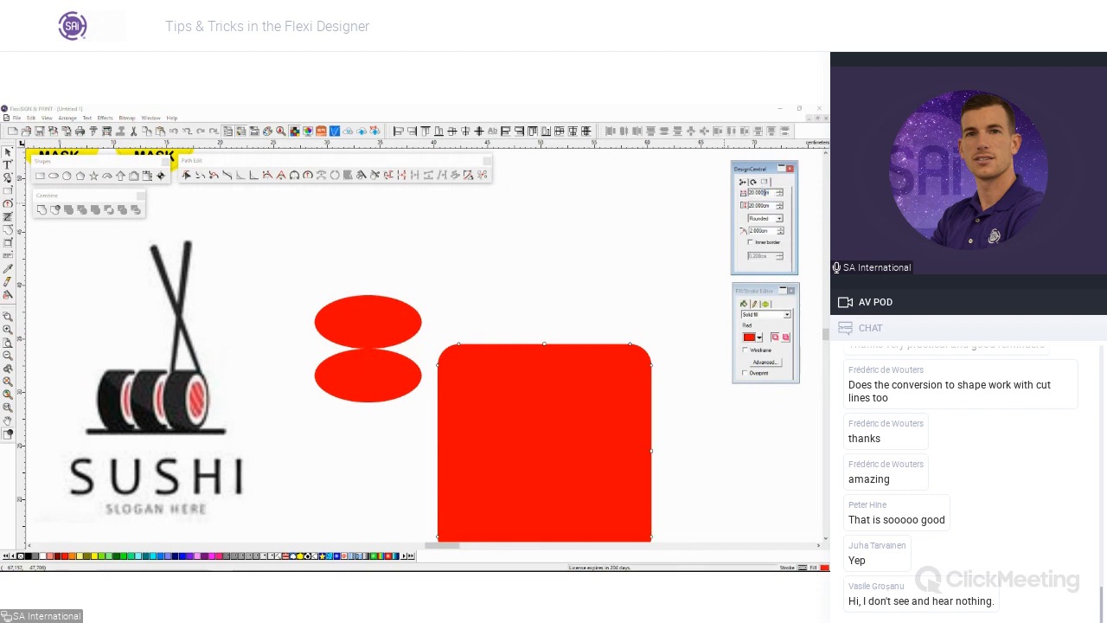
pyautogui.write('10')
pyautogui.press('Tab')
pyautogui.write('5')
pyautogui.press('Tab')
pyautogui.press('Tab')
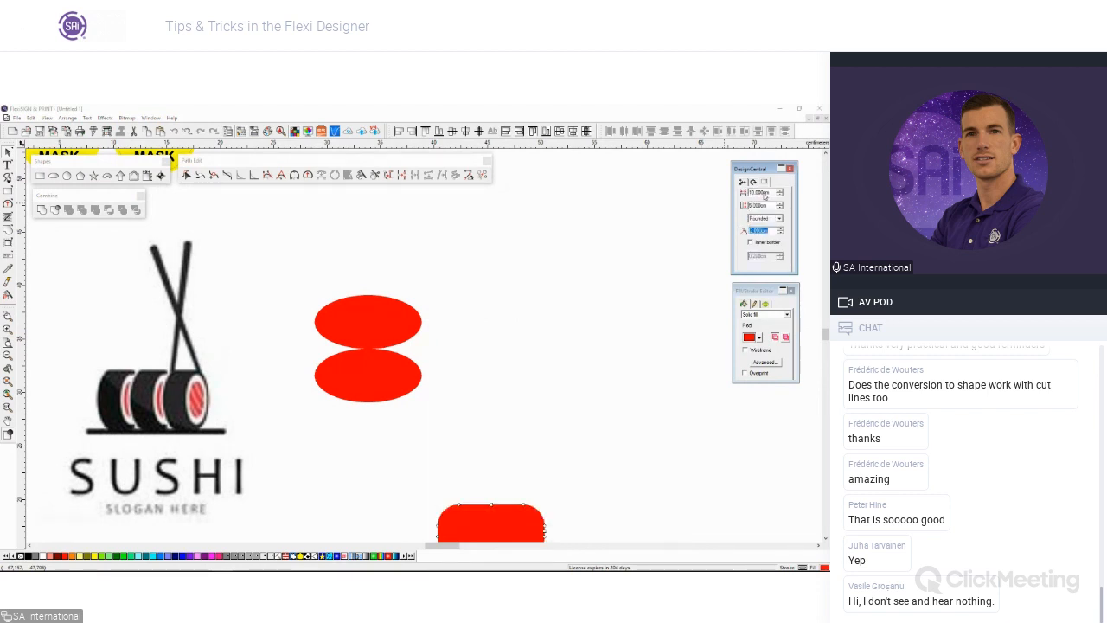
# Step: Give the rectangle Regular corners and align it with the two ellipses on both centres
pyautogui.click(756, 220)
pyautogui.click(758, 226)
pyautogui.moveTo(509, 508); pyautogui.dragTo(494, 369)
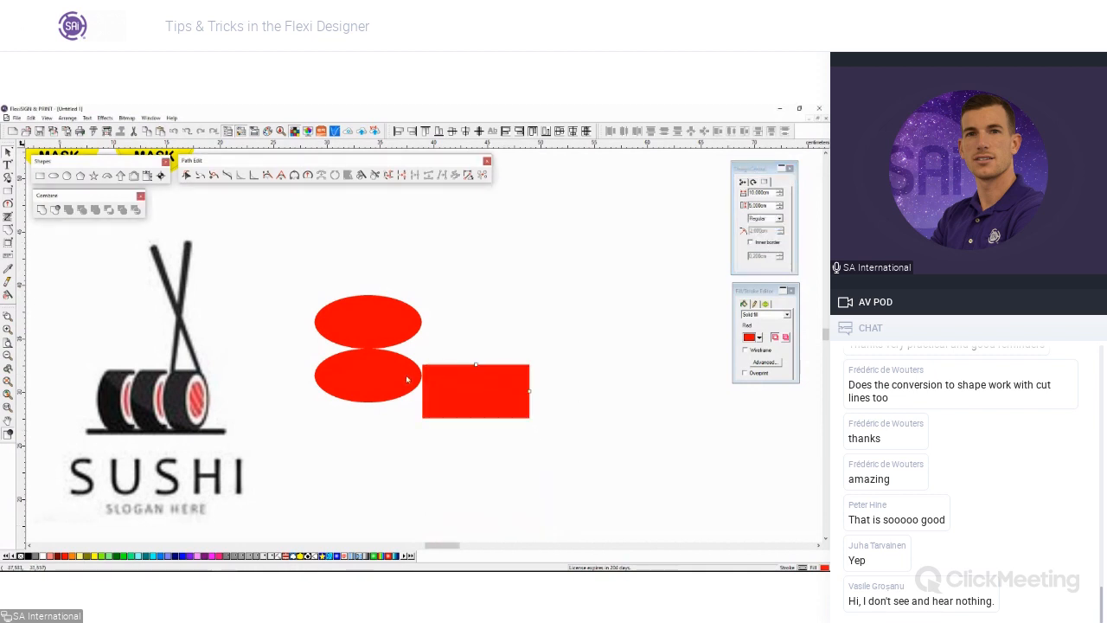
pyautogui.click(389, 319)
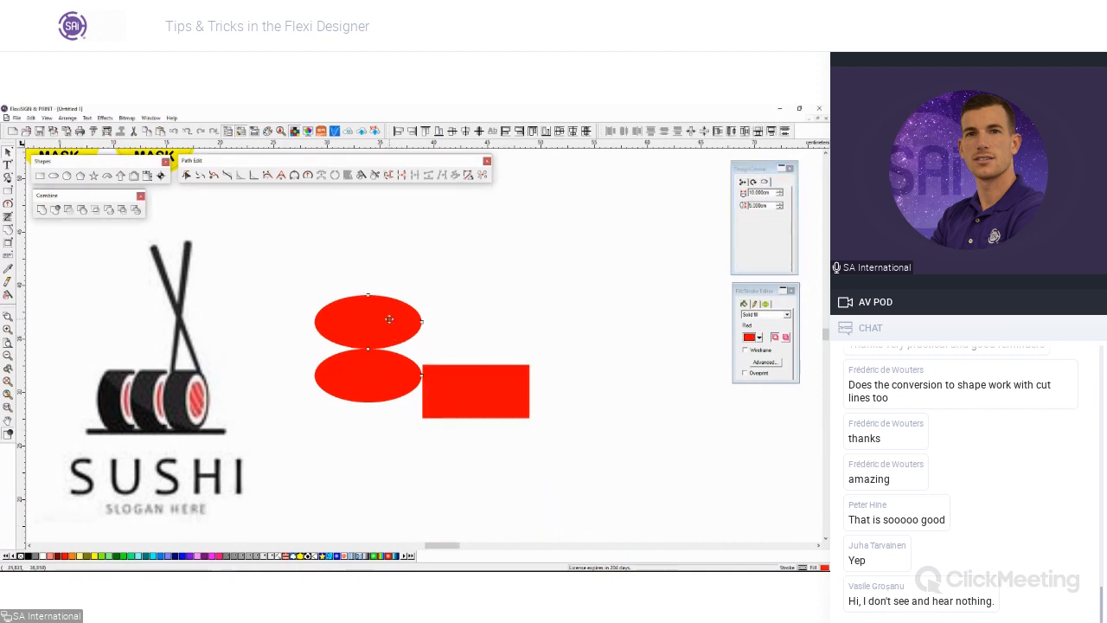
pyautogui.keyDown('shift'); pyautogui.click(486, 388); pyautogui.keyUp('shift')
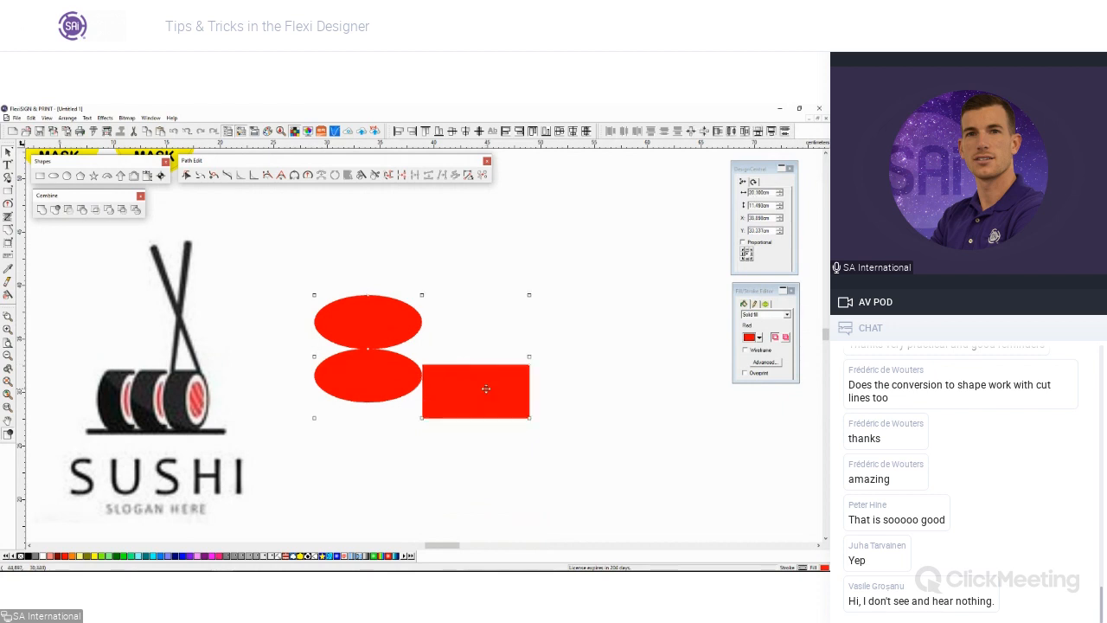
pyautogui.hotkey('ctrl', '5')
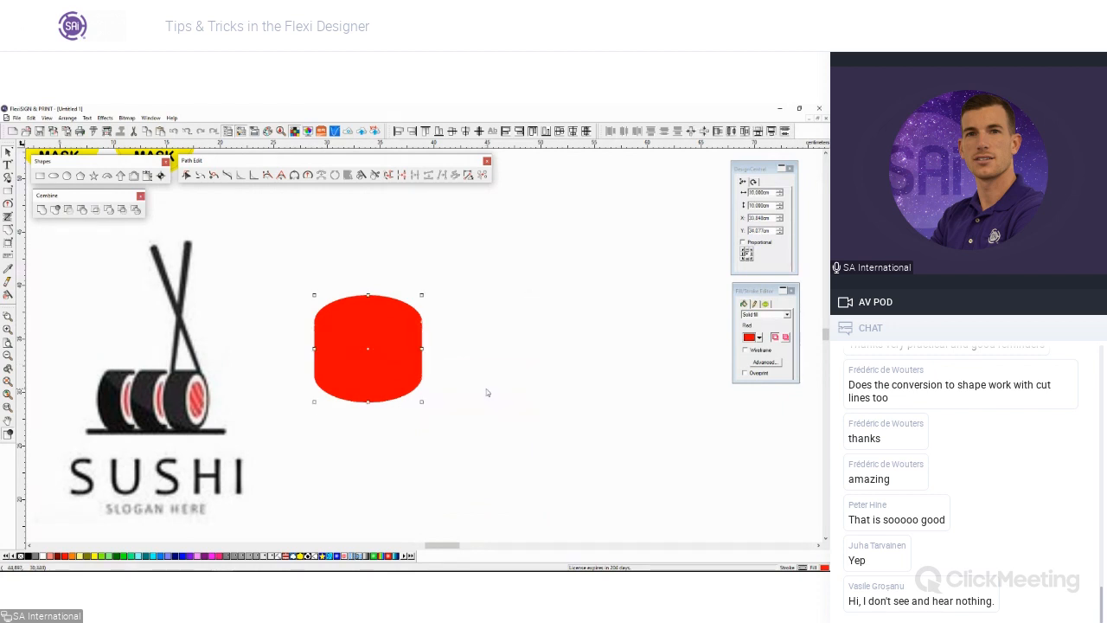
# Step: Ungroup all the stacked shapes and place a copy of the upper ellipse beside them
pyautogui.rightClick(378, 302)
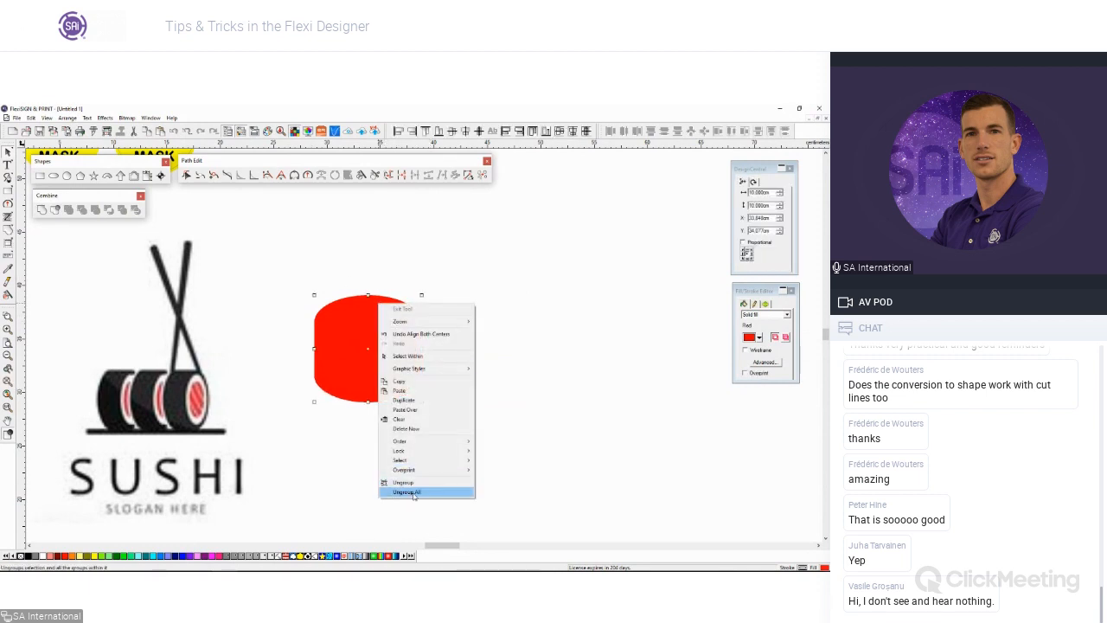
pyautogui.click(413, 493)
pyautogui.click(371, 301)
pyautogui.moveTo(371, 301); pyautogui.dragTo(506, 310)
pyautogui.hotkey('ctrl', 'z')
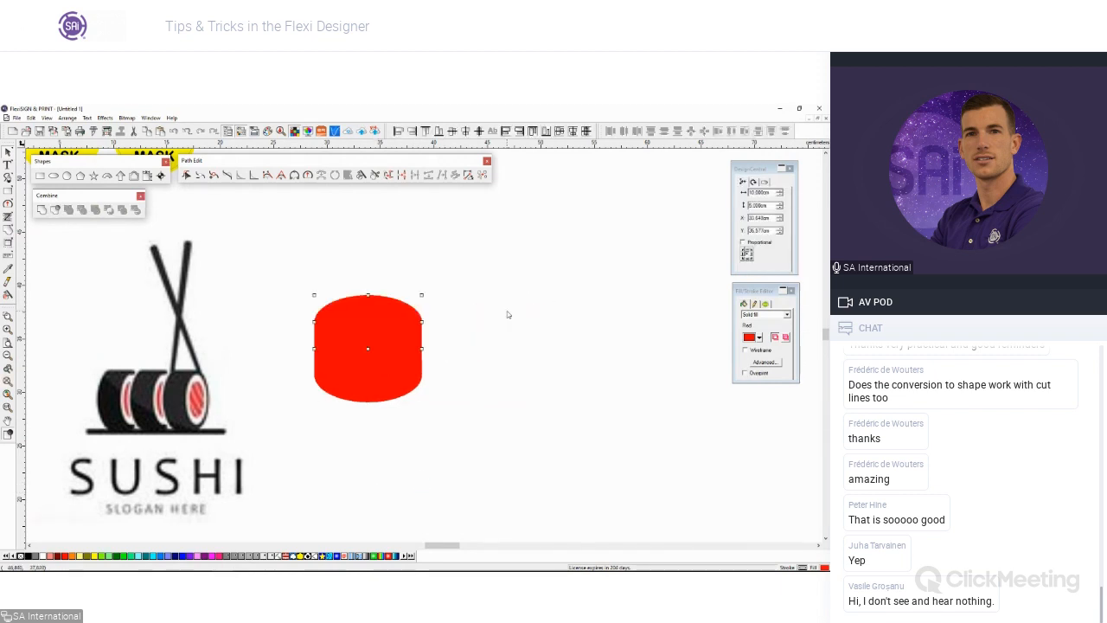
pyautogui.moveTo(369, 309); pyautogui.dragTo(513, 311)
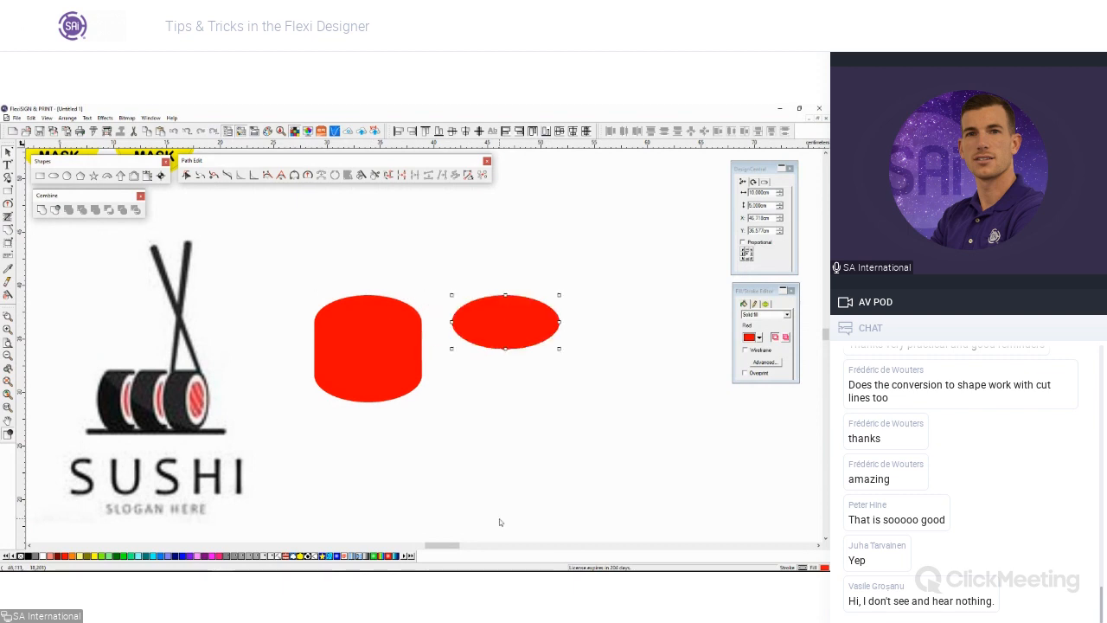
# Step: Merge the stacked ellipses and rectangle into a single roll body and move it slightly up
pyautogui.moveTo(287, 287)
pyautogui.mouseDown()
pyautogui.moveTo(457, 447)
pyautogui.moveTo(307, 280)
pyautogui.mouseUp()
pyautogui.hotkey('ctrl', 'z')
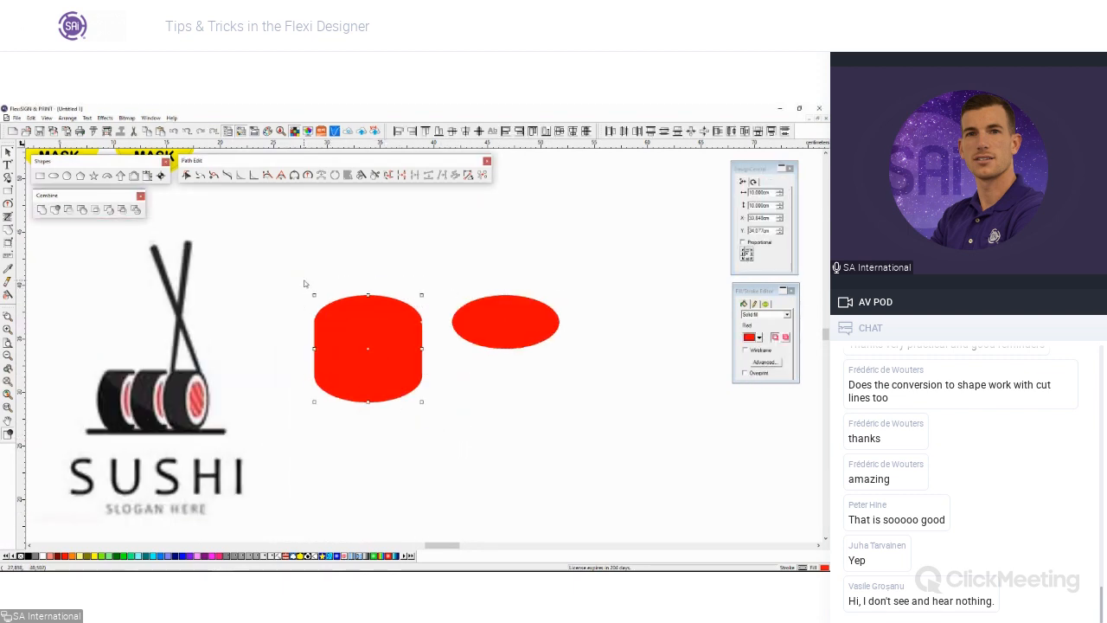
pyautogui.click(43, 211)
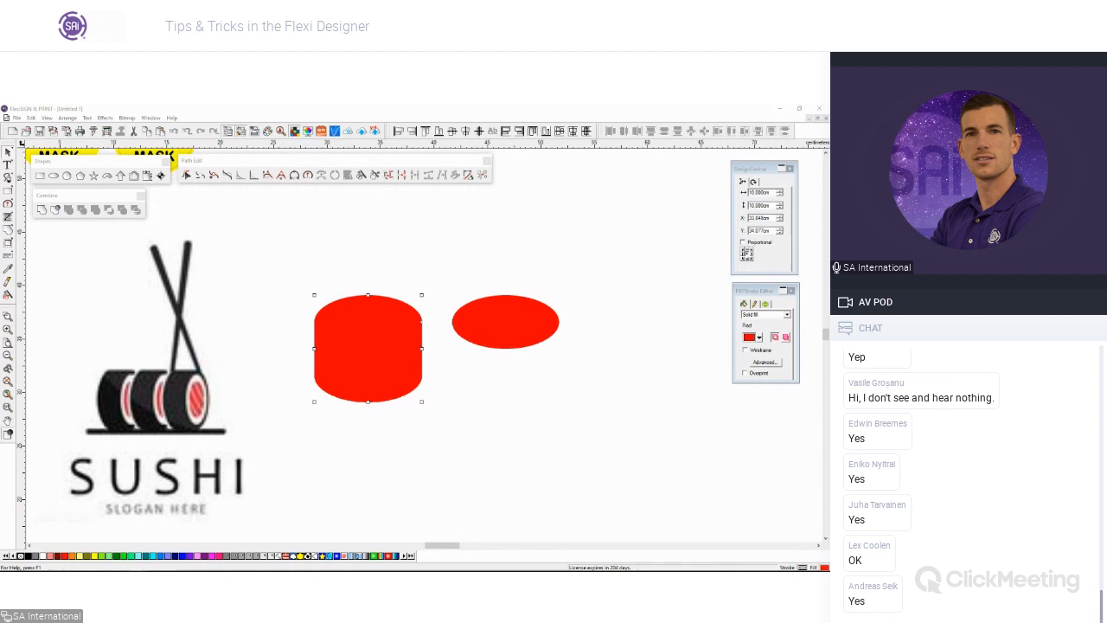
pyautogui.moveTo(433, 408); pyautogui.dragTo(303, 285)
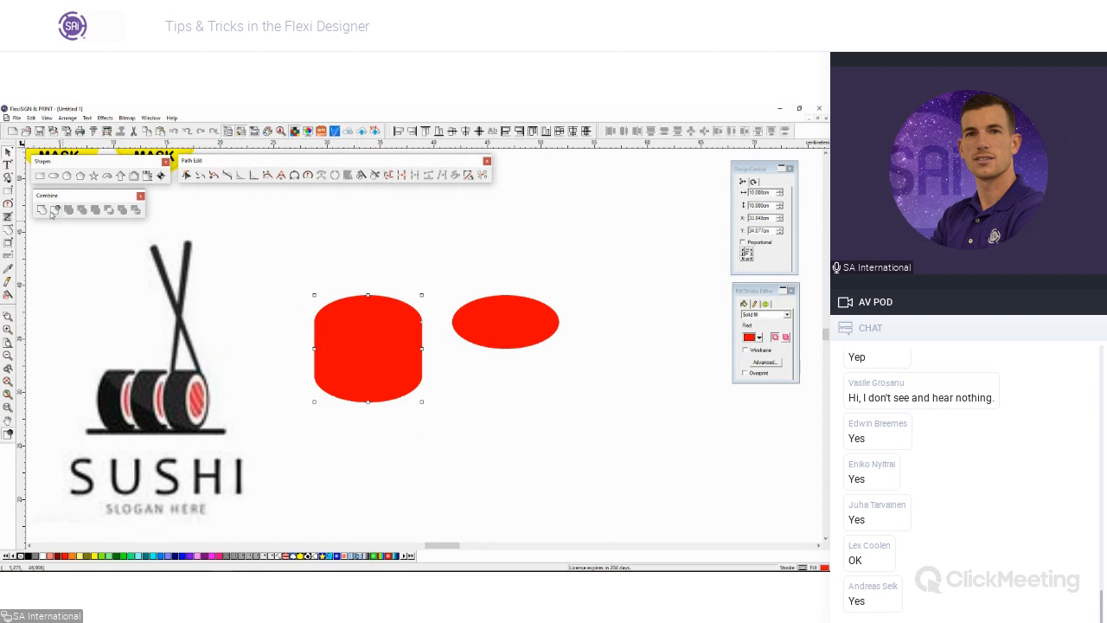
pyautogui.hotkey('ctrl', 'z')
pyautogui.moveTo(432, 410); pyautogui.dragTo(293, 269)
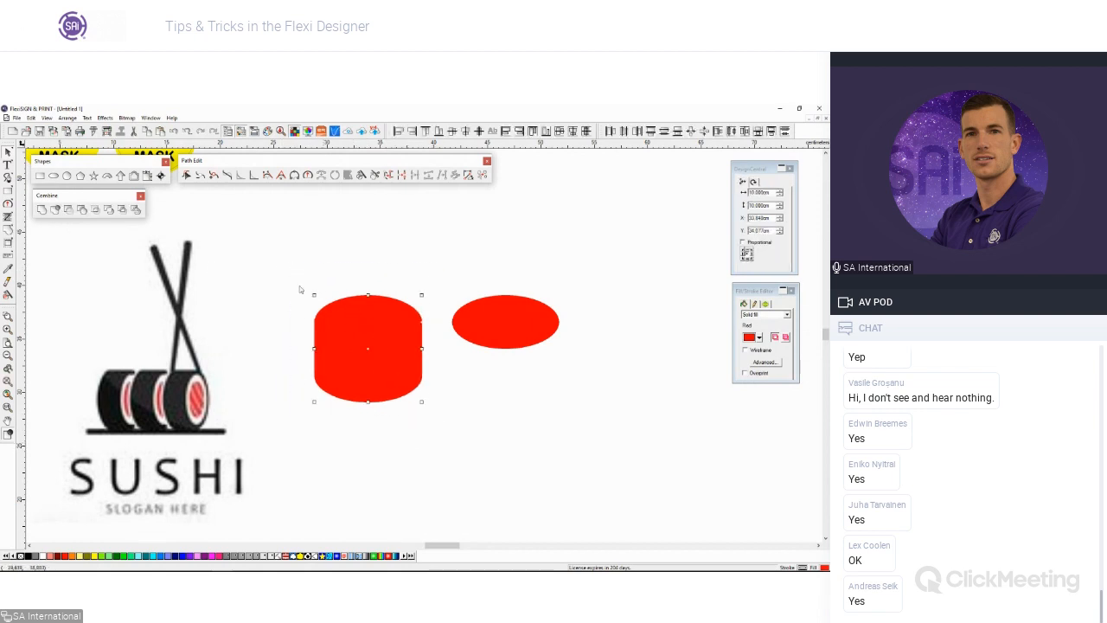
pyautogui.click(42, 213)
pyautogui.moveTo(405, 329); pyautogui.dragTo(377, 325)
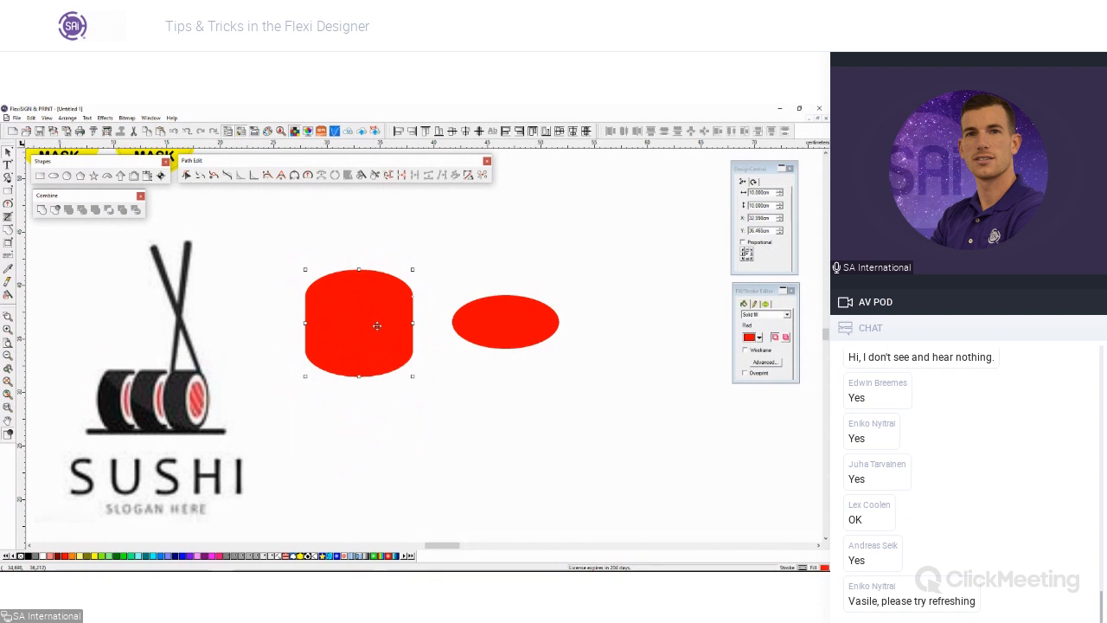
# Step: Fill the merged roll body black and slightly reposition both the body and the separate red ellipse
pyautogui.click(28, 556)
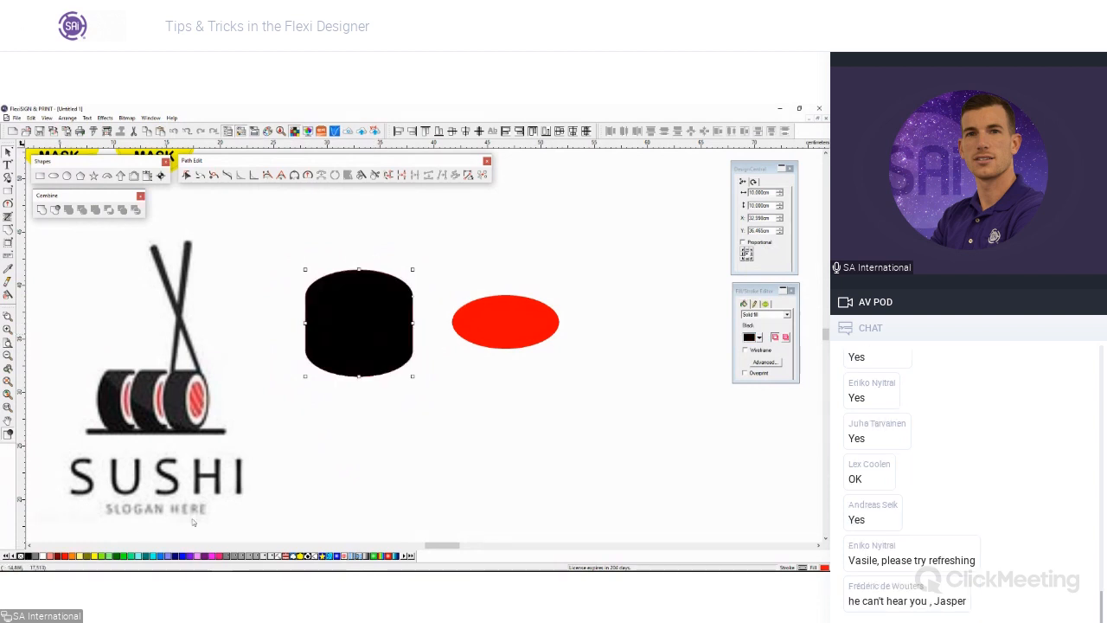
pyautogui.click(481, 402)
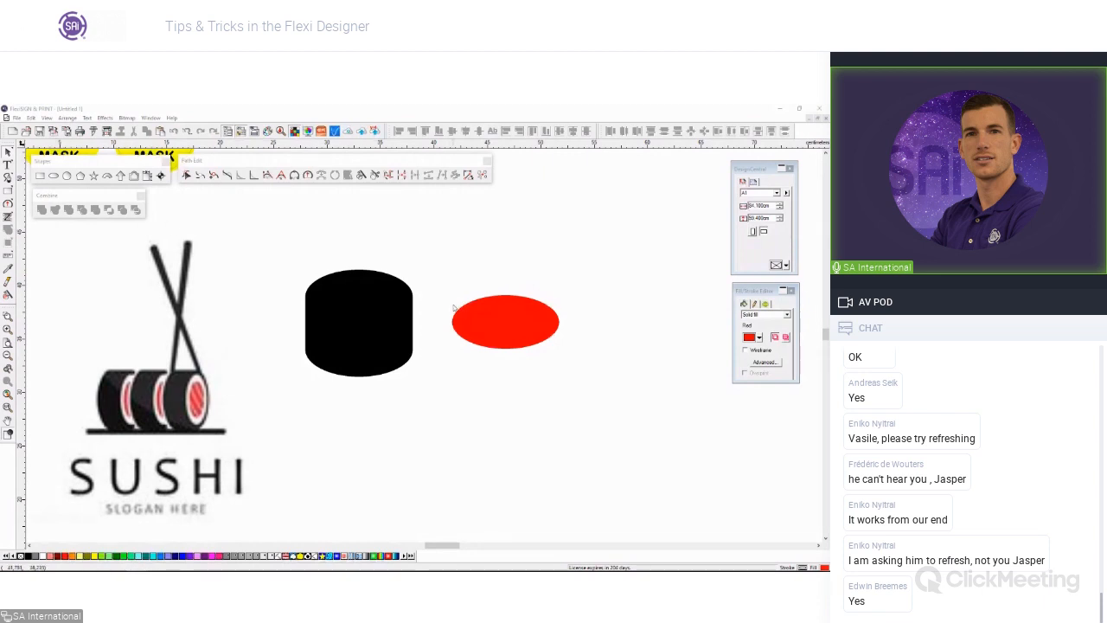
pyautogui.click(378, 319)
pyautogui.moveTo(378, 319); pyautogui.dragTo(381, 327)
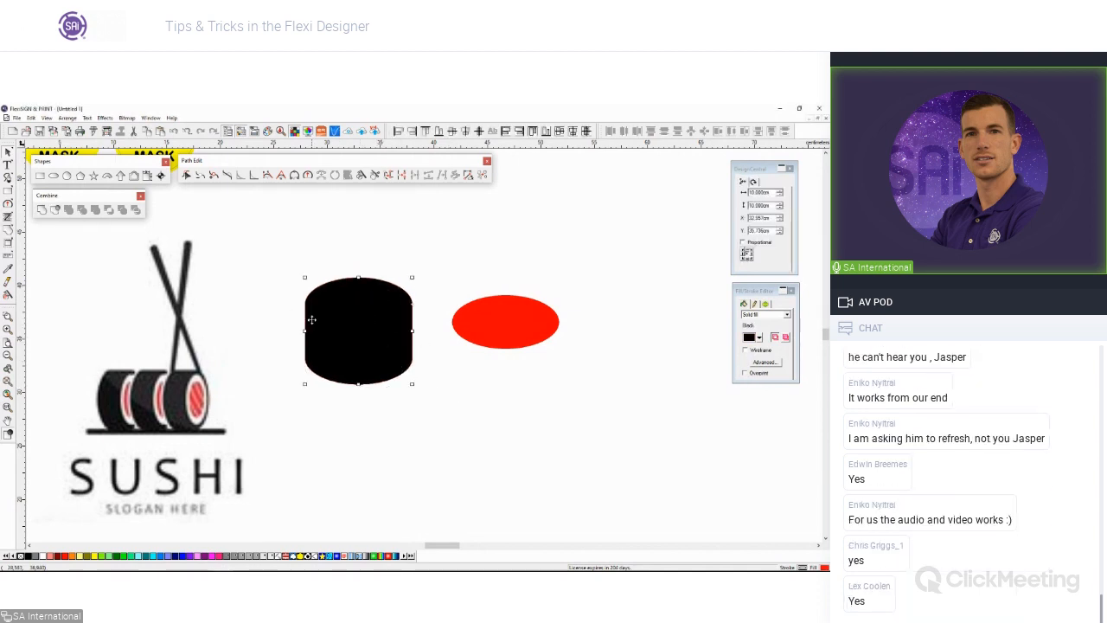
pyautogui.click(510, 323)
pyautogui.moveTo(511, 323); pyautogui.dragTo(508, 317)
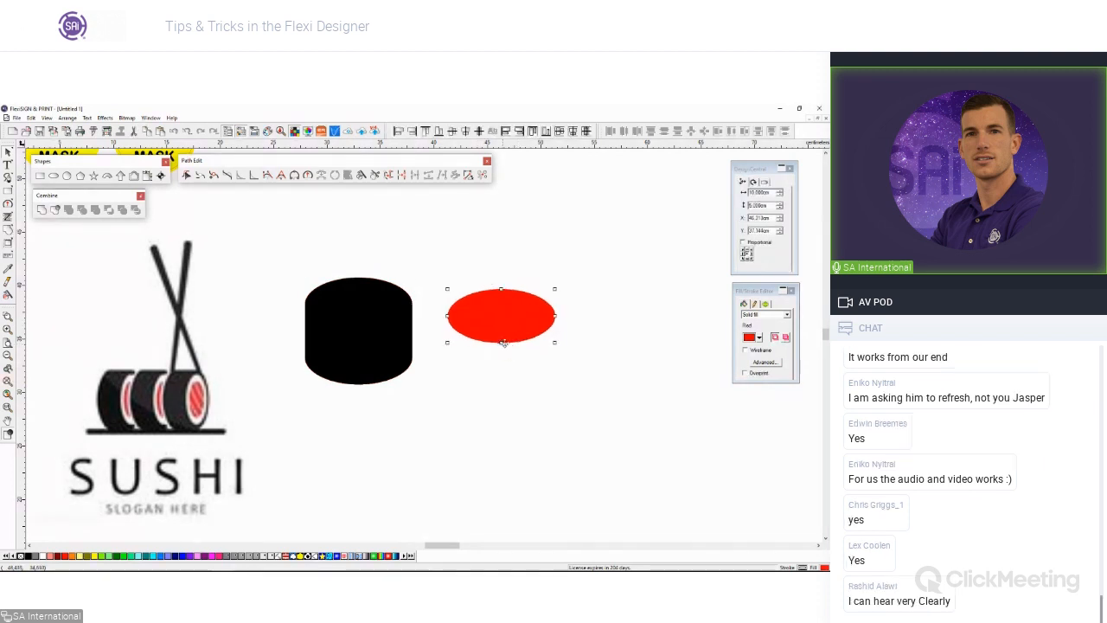
# Step: Centre the red ellipse horizontally on the black body and nudge it up until their top edges meet
pyautogui.click(394, 314)
pyautogui.keyDown('shift'); pyautogui.click(498, 309); pyautogui.keyUp('shift')
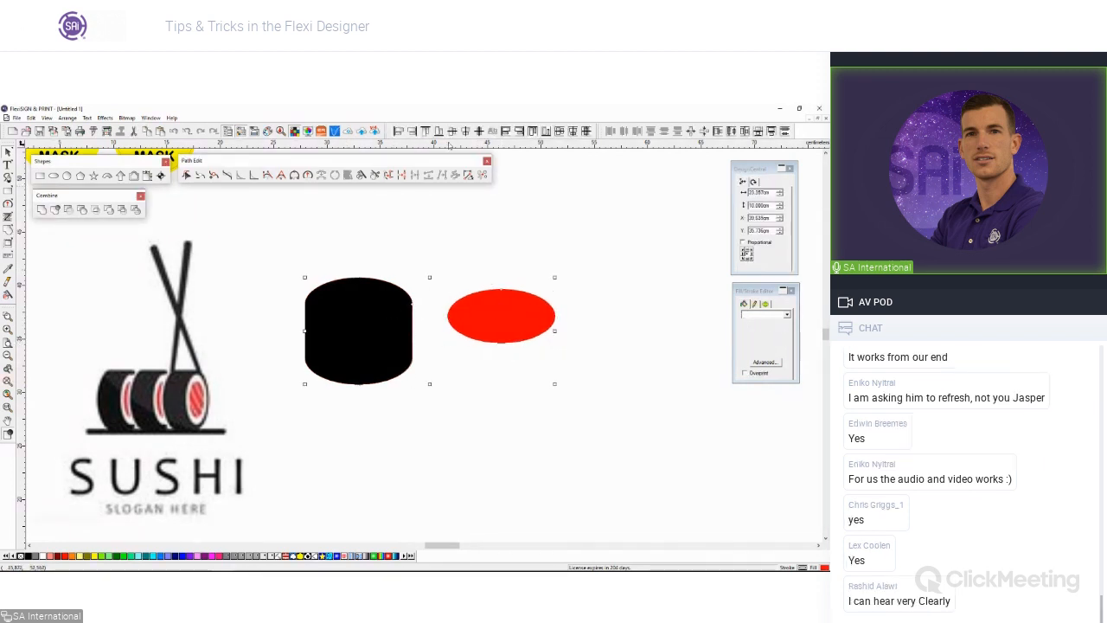
pyautogui.click(465, 132)
pyautogui.click(492, 275)
pyautogui.click(372, 324)
pyautogui.press('Up')
pyautogui.press('Up')
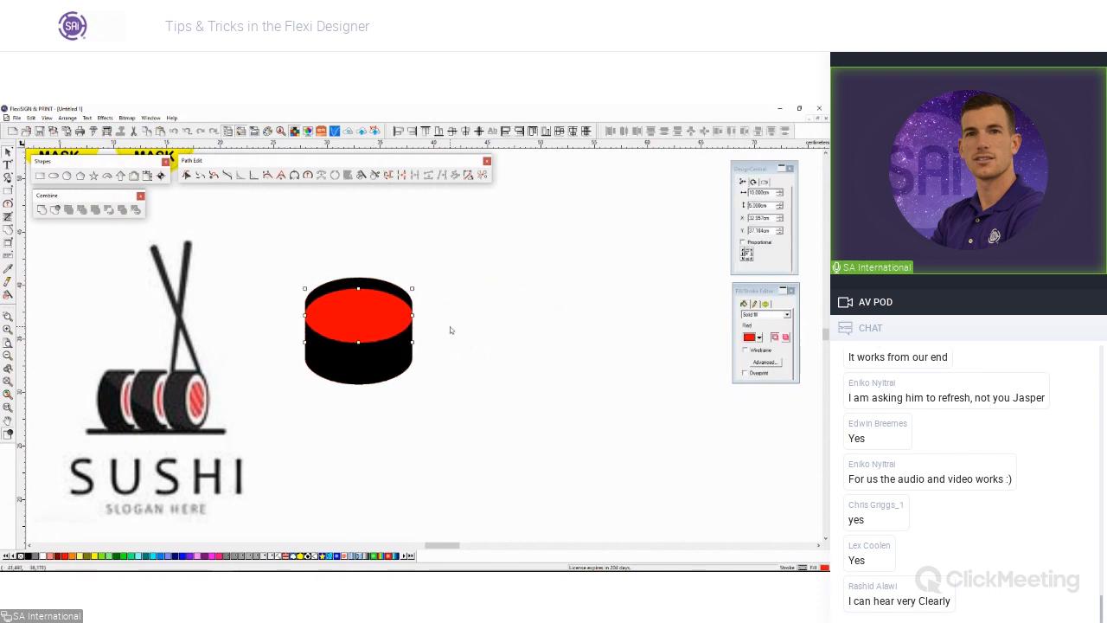
pyautogui.press('Up')
pyautogui.press('Up')
pyautogui.press('Up')
pyautogui.press('Up')
pyautogui.press('Up')
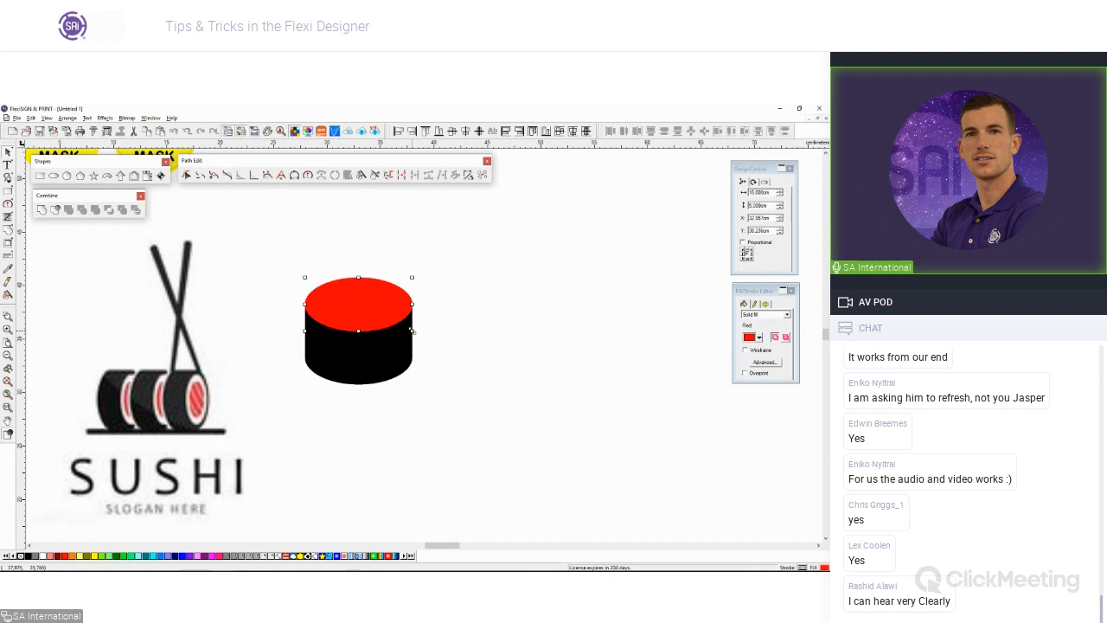
# Step: Shrink the red top ellipse about its centre to about 8.9 cm wide and fill it white
pyautogui.moveTo(412, 330); pyautogui.dragTo(407, 328)
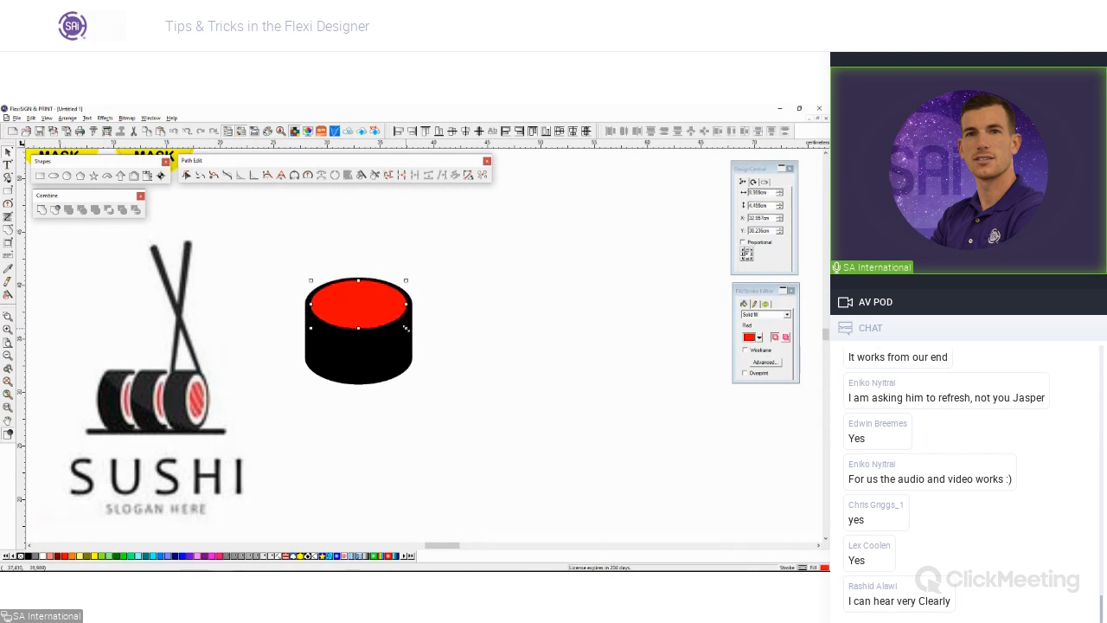
pyautogui.click(42, 557)
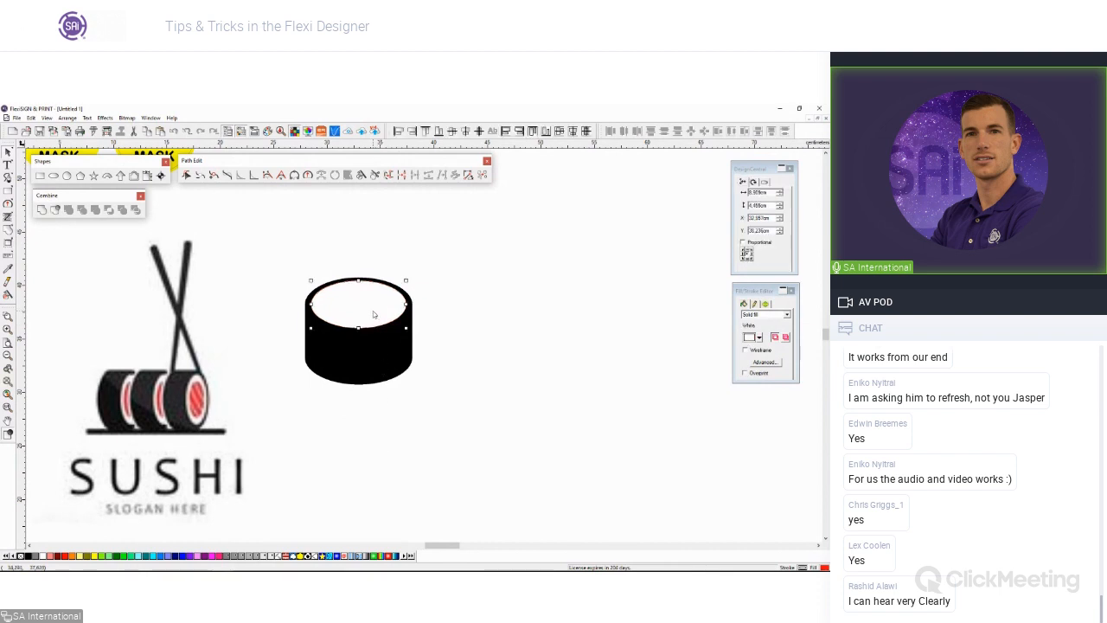
# Step: Place a copy of the white ellipse beside the roll, enlarged to about 13 by 6.5 cm and filled red
pyautogui.moveTo(413, 311); pyautogui.dragTo(429, 329)
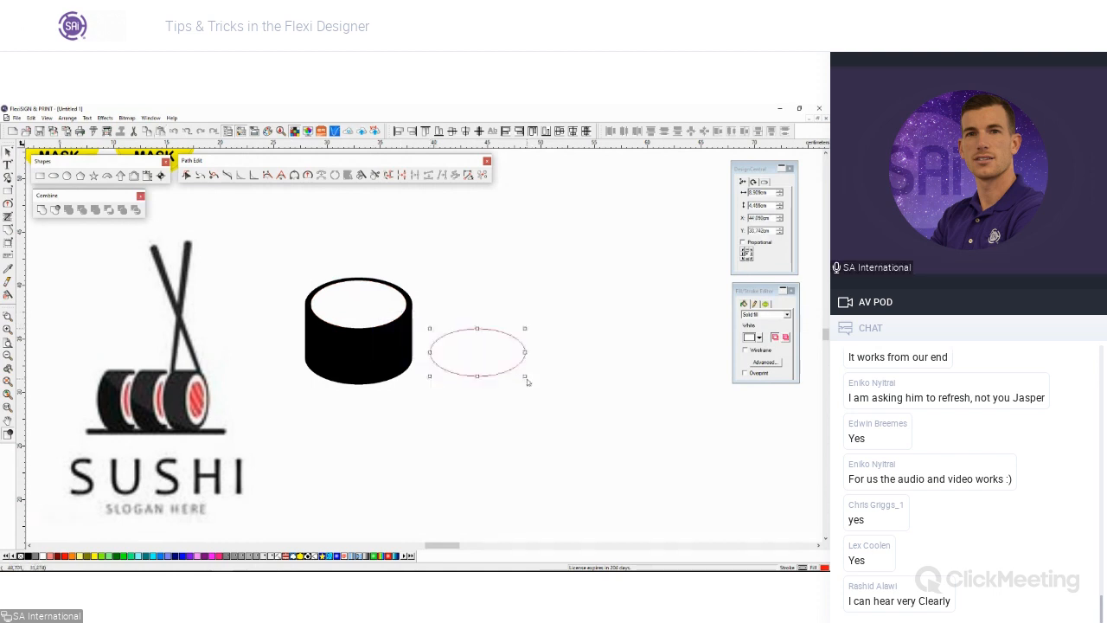
pyautogui.click(64, 556)
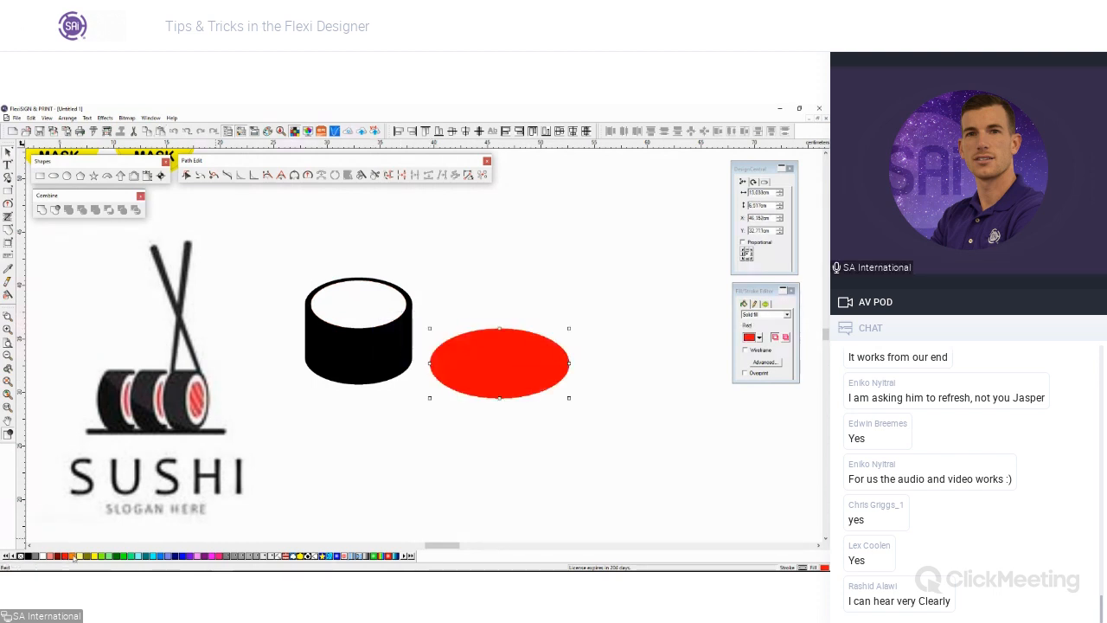
pyautogui.moveTo(519, 389); pyautogui.dragTo(516, 401)
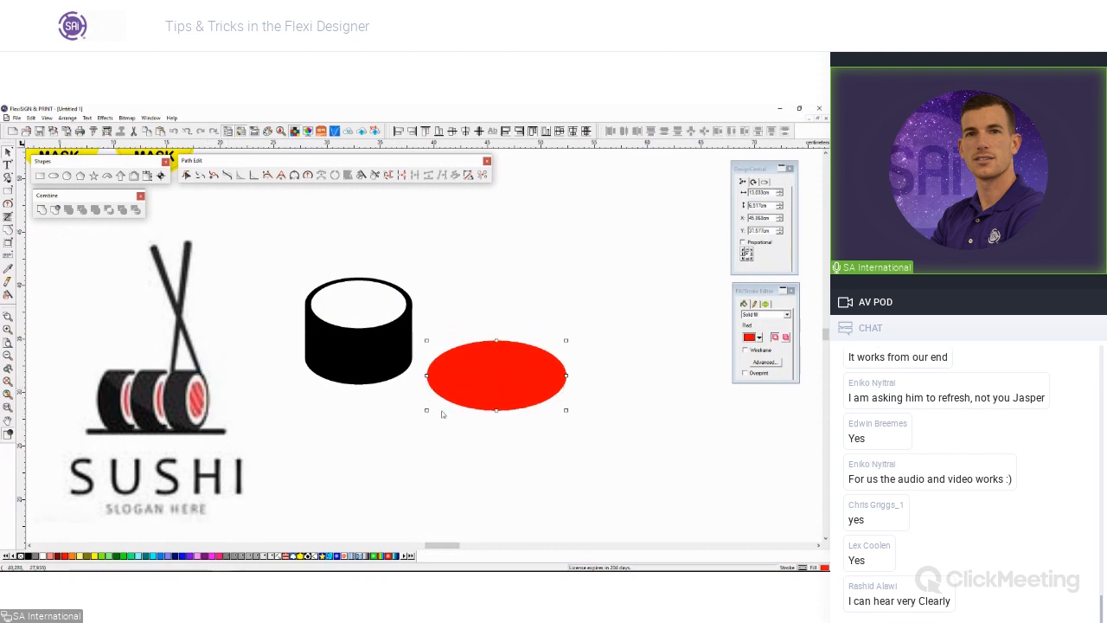
pyautogui.moveTo(461, 391); pyautogui.dragTo(462, 397)
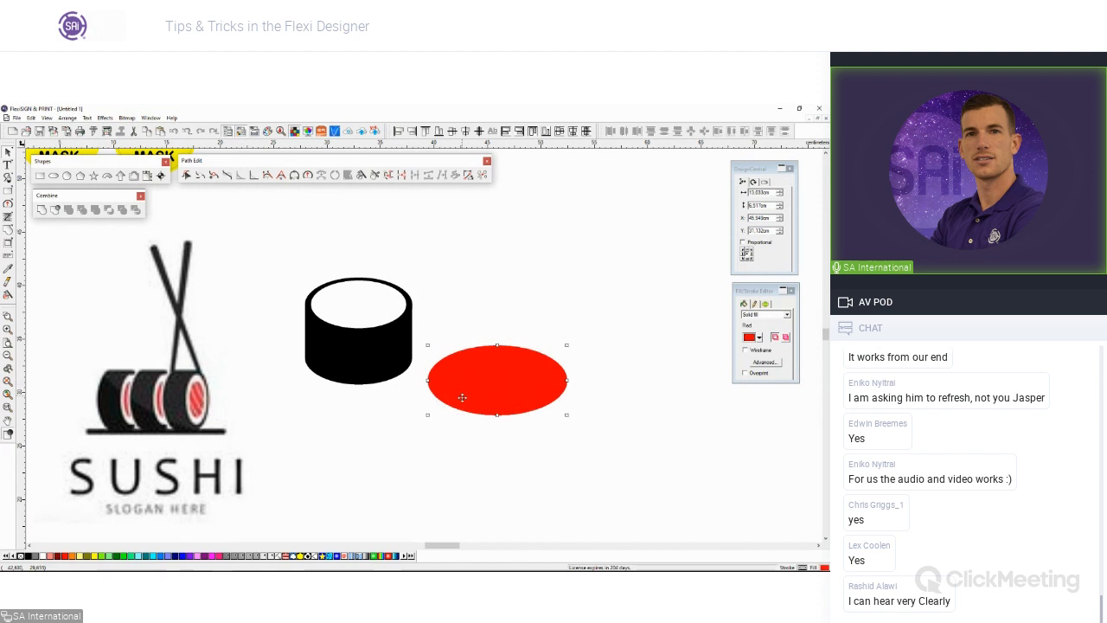
# Step: Draw a red arc shape about 9.4 cm wide and 4.3 cm high below the roll
pyautogui.click(108, 176)
pyautogui.moveTo(330, 452); pyautogui.dragTo(303, 433)
pyautogui.scroll(-3, 303, 497)
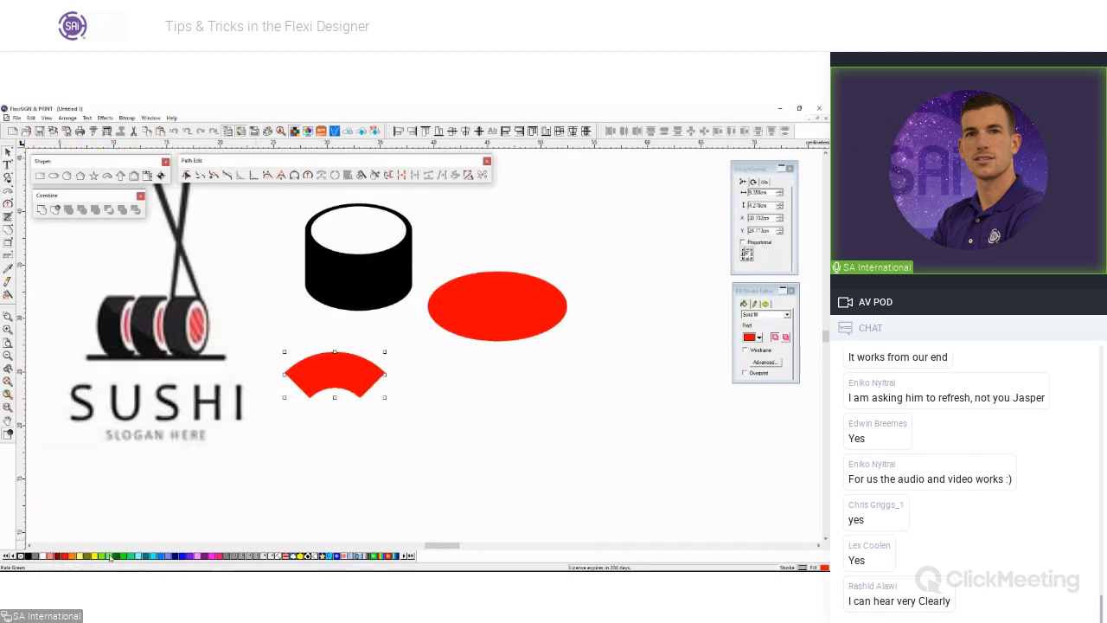
# Step: Thin the arc into a narrow band, then enlarge it to about 10.7 cm wide and flatten it slightly
pyautogui.click(764, 183)
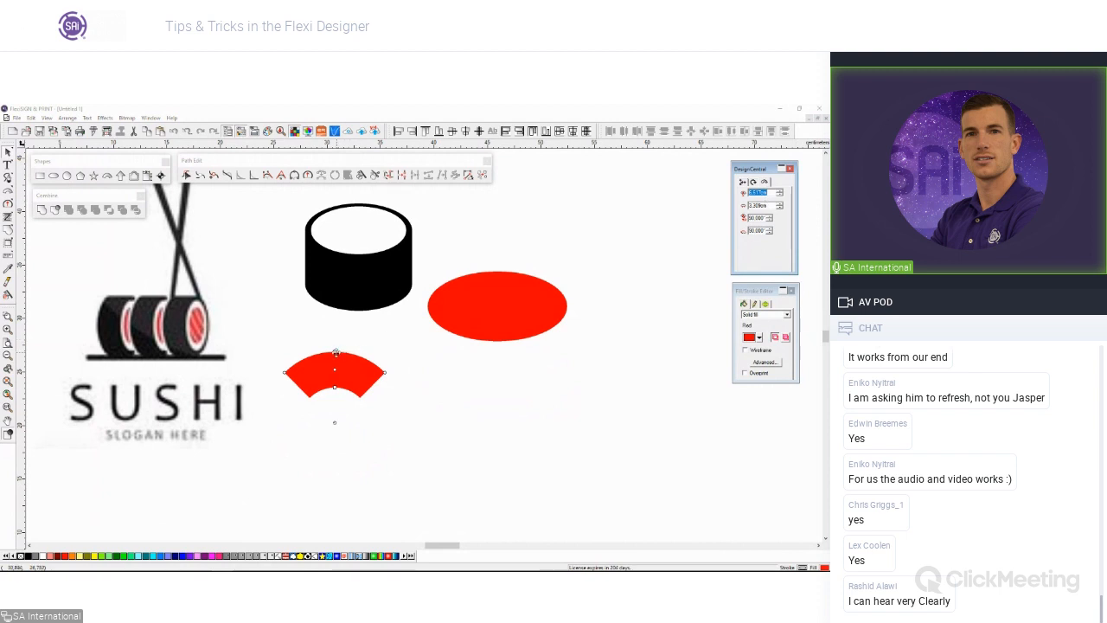
pyautogui.click(334, 358)
pyautogui.moveTo(334, 358); pyautogui.dragTo(335, 383)
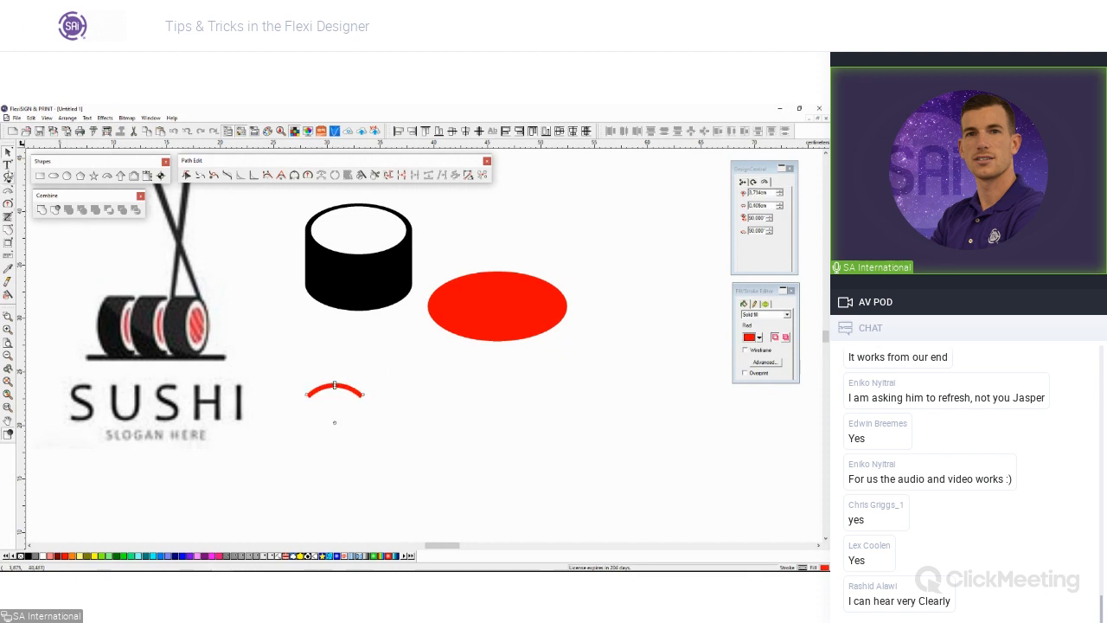
pyautogui.press('space')
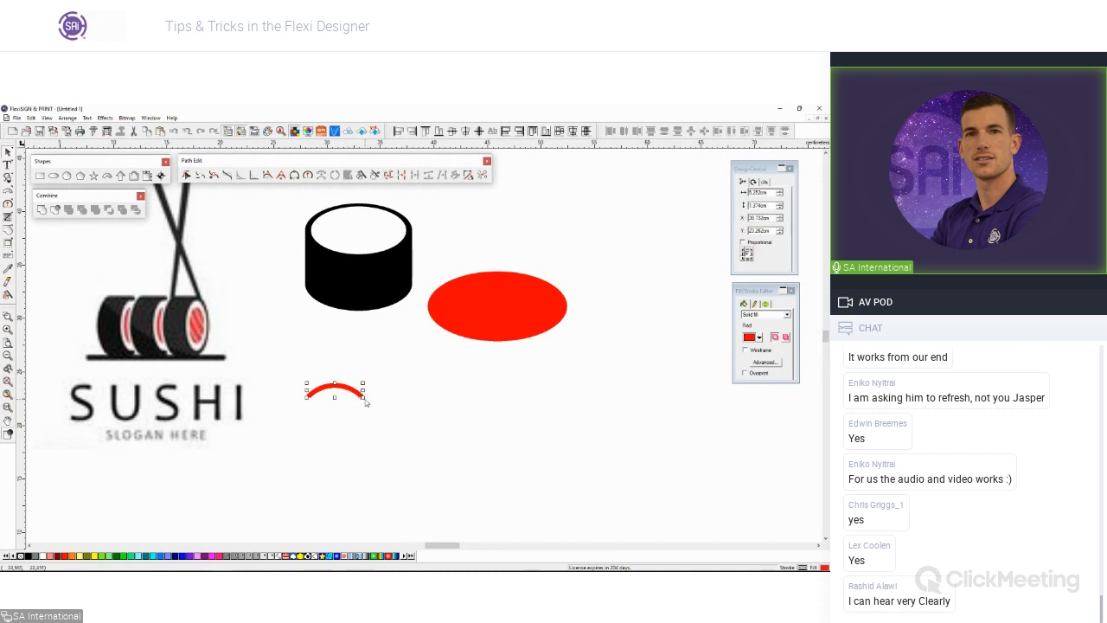
pyautogui.moveTo(363, 397); pyautogui.dragTo(421, 410)
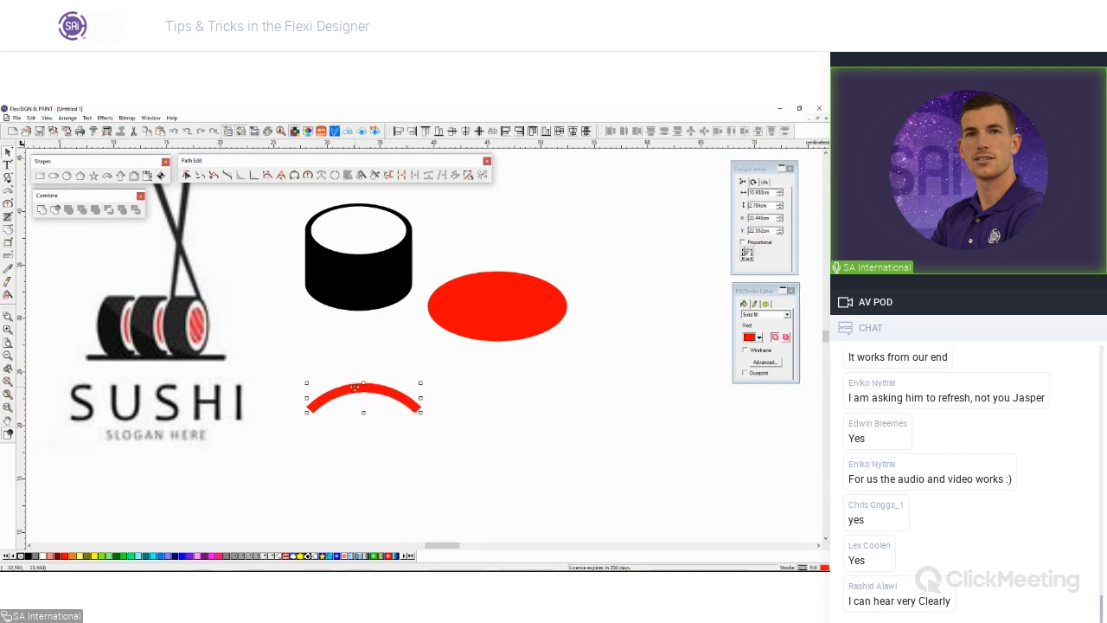
pyautogui.moveTo(367, 394); pyautogui.dragTo(400, 396)
# Step: Resize the red ellipse into a circle 10 cm wide and 10 cm high
pyautogui.click(522, 294)
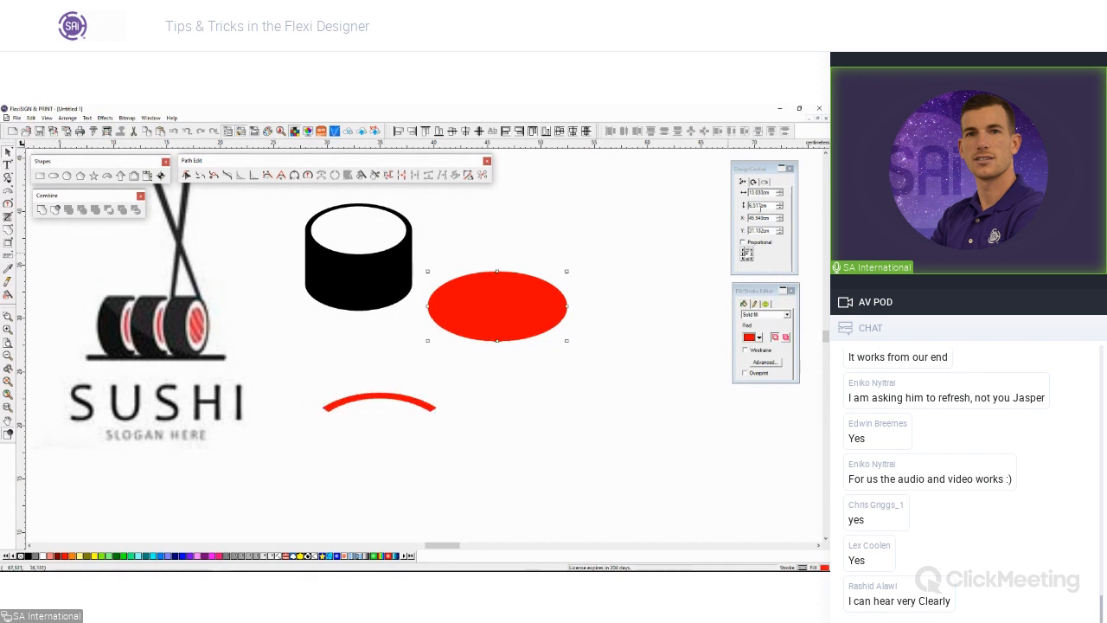
pyautogui.click(760, 193)
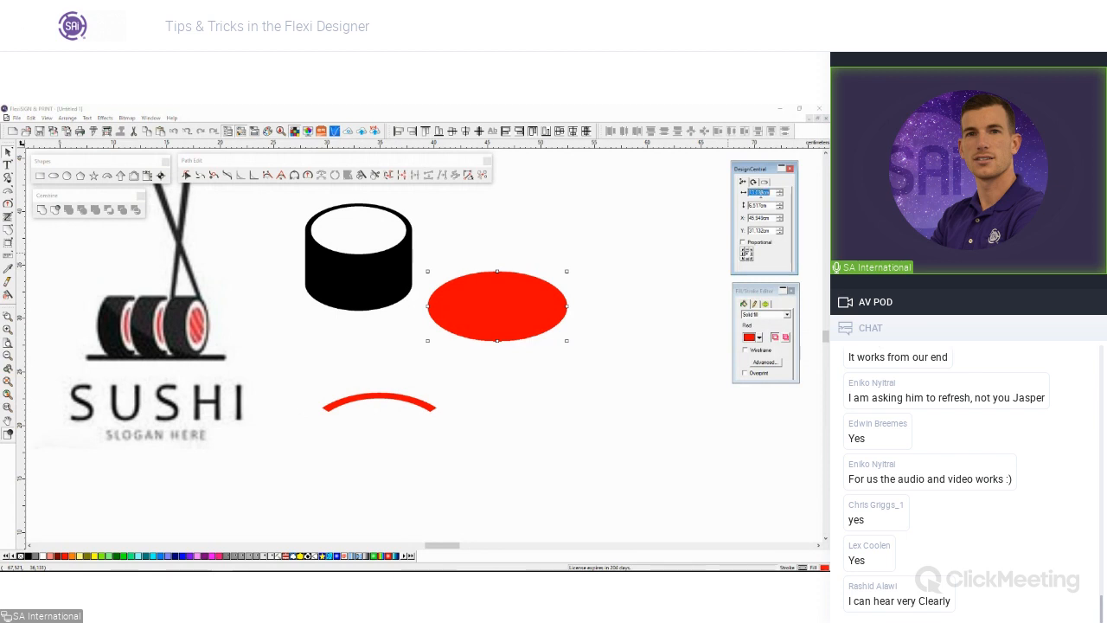
pyautogui.write('16')
pyautogui.press('Tab')
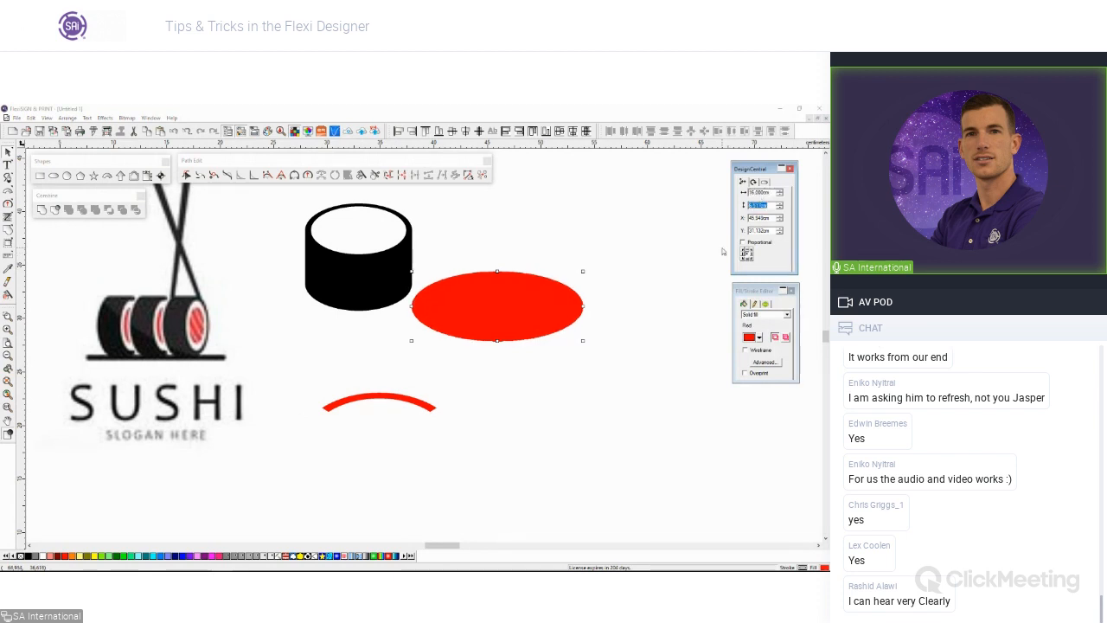
pyautogui.click(764, 194)
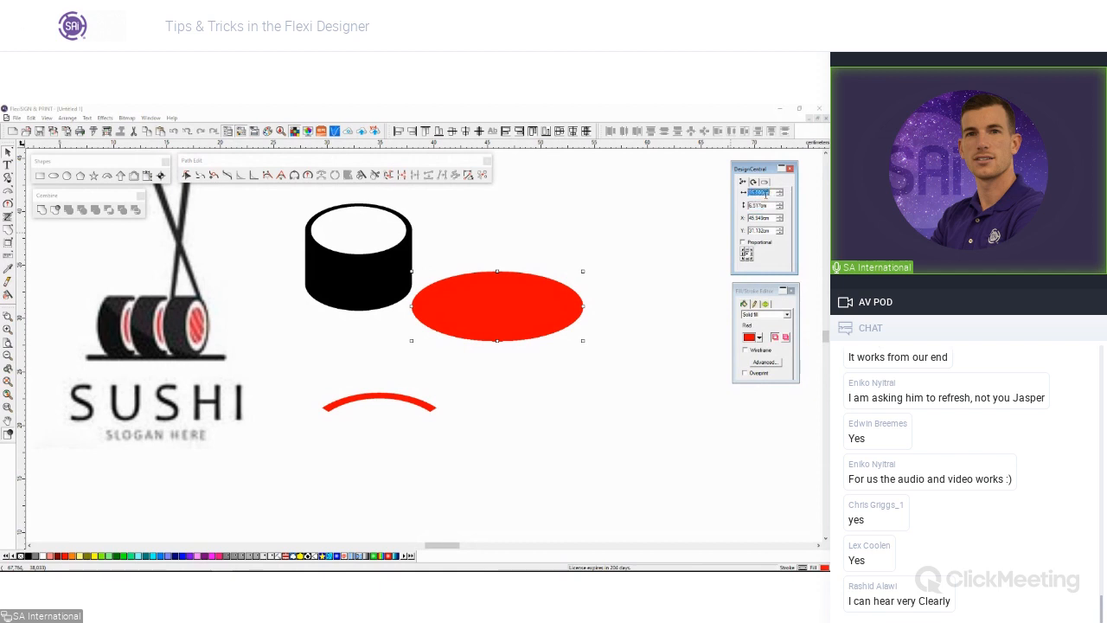
pyautogui.write('10')
pyautogui.press('Tab')
pyautogui.write('10')
pyautogui.press('Tab')
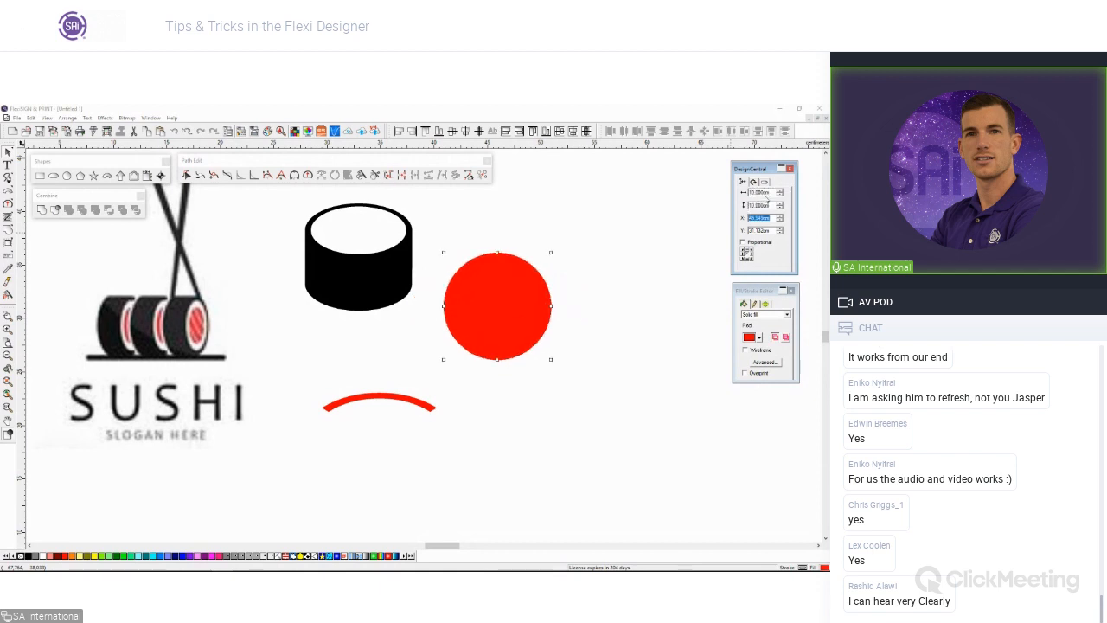
# Step: Centre the red arc horizontally across the circle's lower part and place two copies of it evenly above
pyautogui.moveTo(410, 403); pyautogui.dragTo(530, 338)
pyautogui.keyDown('shift'); pyautogui.click(539, 330); pyautogui.keyUp('shift')
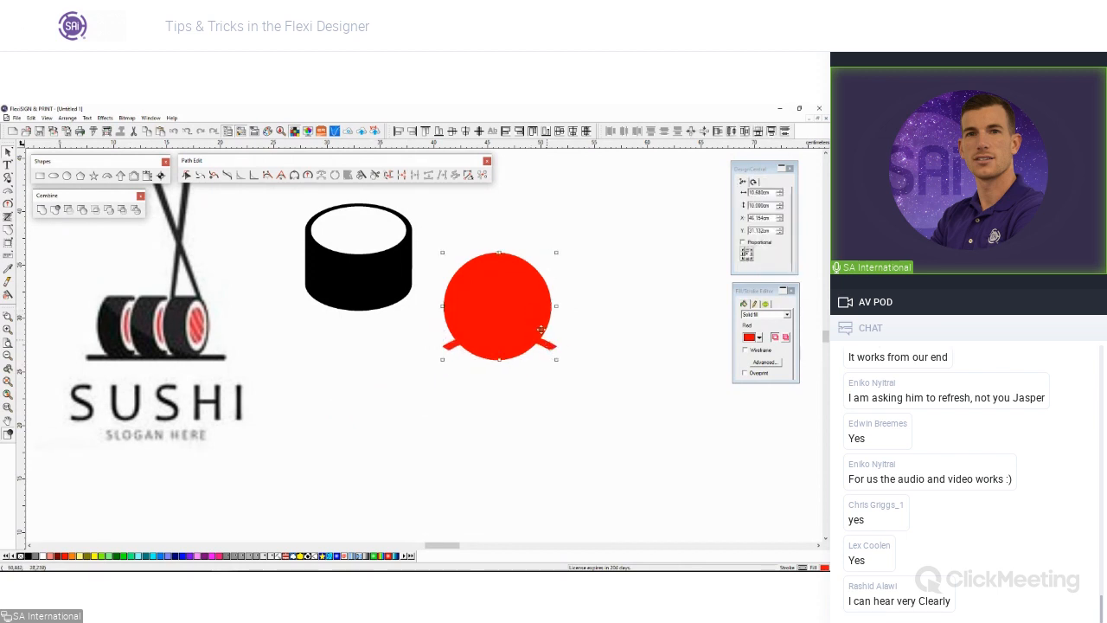
pyautogui.click(547, 345)
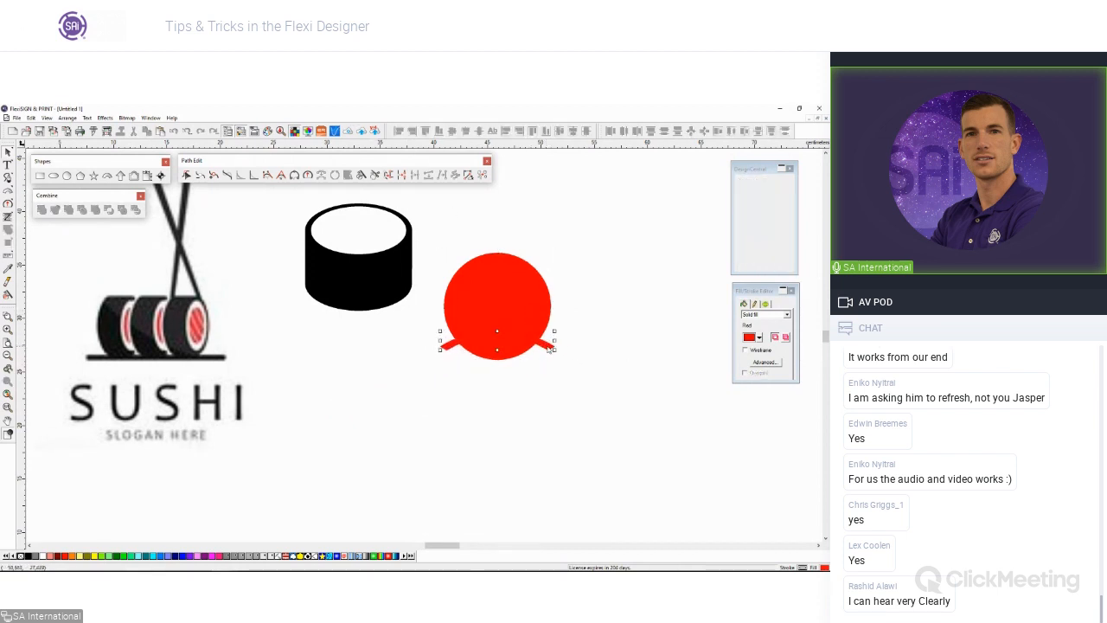
pyautogui.moveTo(547, 345); pyautogui.dragTo(546, 294)
# Step: Fill the three arcs lying across the red circle with white
pyautogui.moveTo(580, 381); pyautogui.dragTo(428, 276)
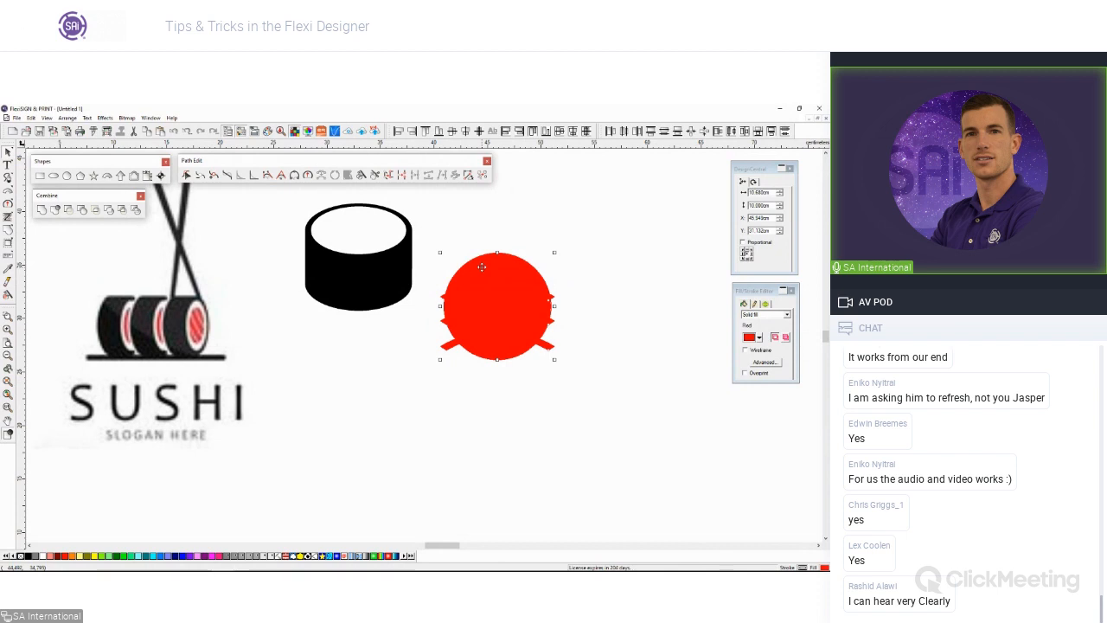
pyautogui.click(45, 556)
pyautogui.click(495, 454)
pyautogui.scroll(2, 527, 387)
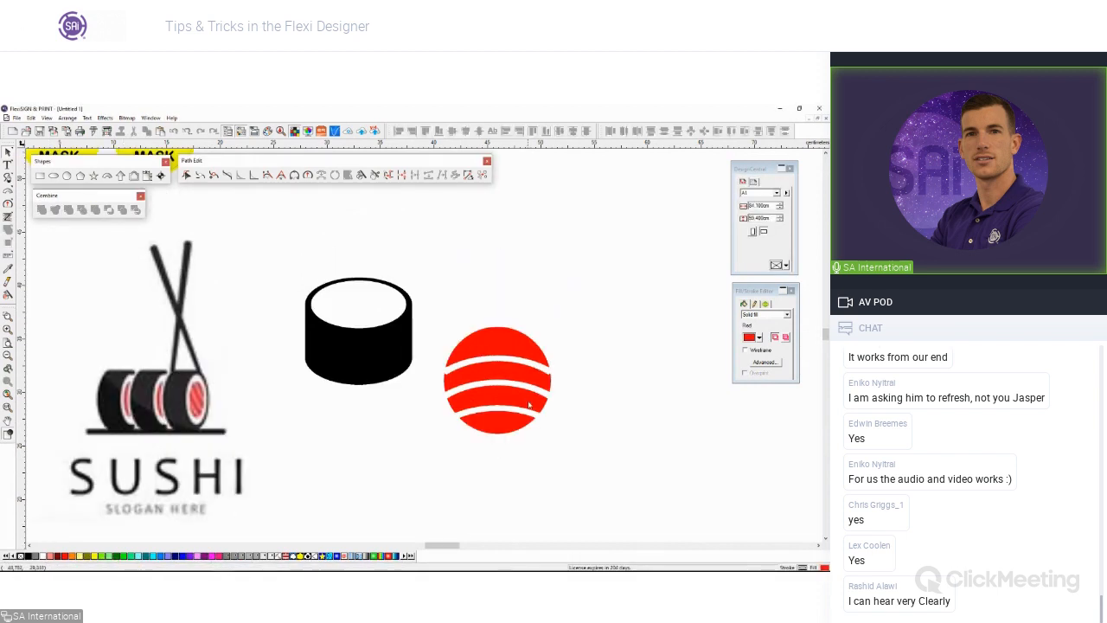
# Step: Enlarge the three white arcs together about their centre to about 12 cm wide so they overhang the circle
pyautogui.click(507, 414)
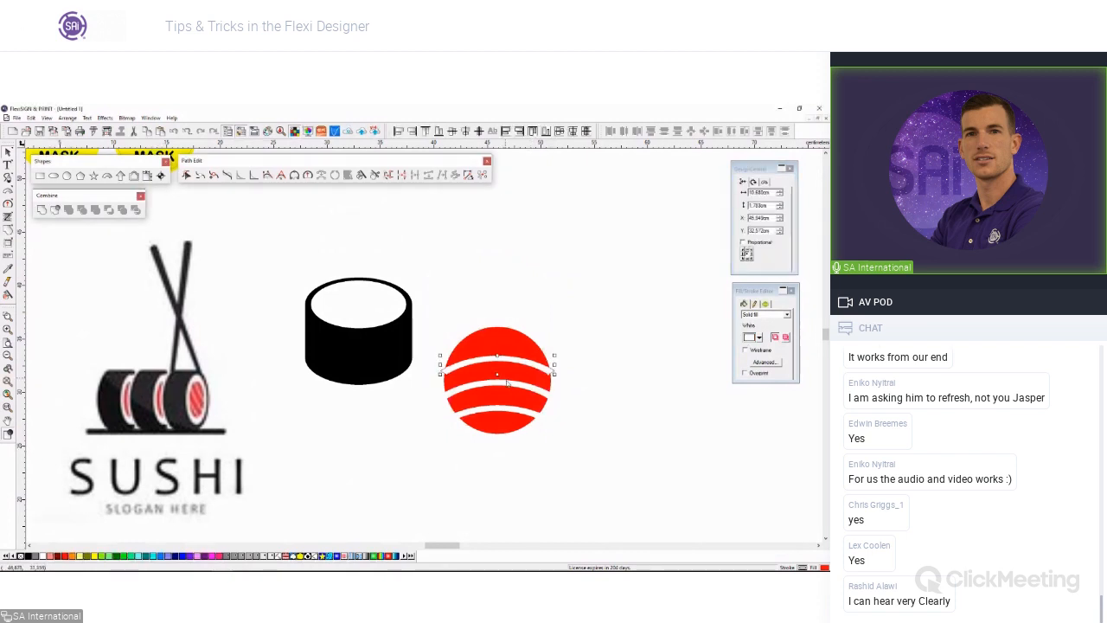
pyautogui.keyDown('shift'); pyautogui.click(509, 410); pyautogui.keyUp('shift')
pyautogui.moveTo(553, 425); pyautogui.dragTo(566, 431)
pyautogui.hotkey('ctrl', 'z')
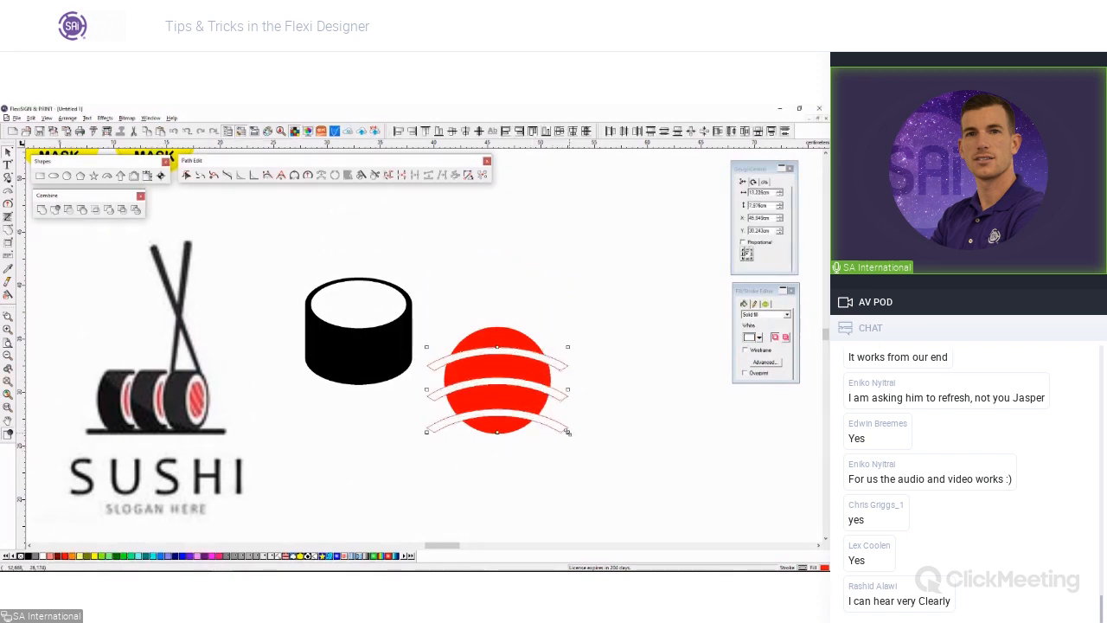
# Step: Split the circle and arcs where they overlap and delete the arc ends outside the circle
pyautogui.moveTo(583, 458); pyautogui.dragTo(415, 305)
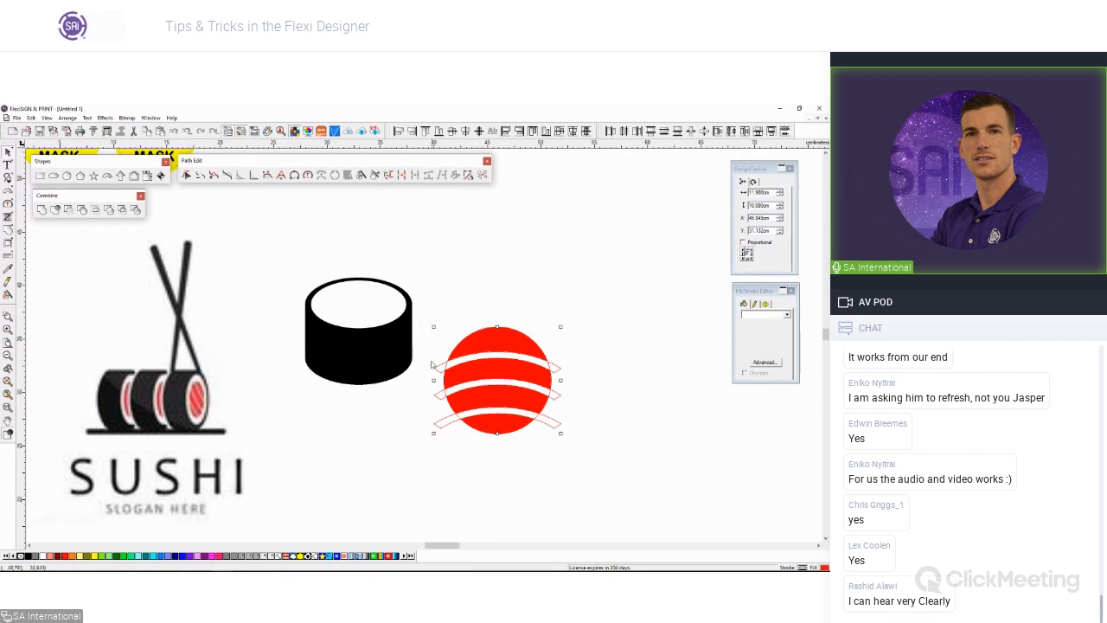
pyautogui.click(136, 213)
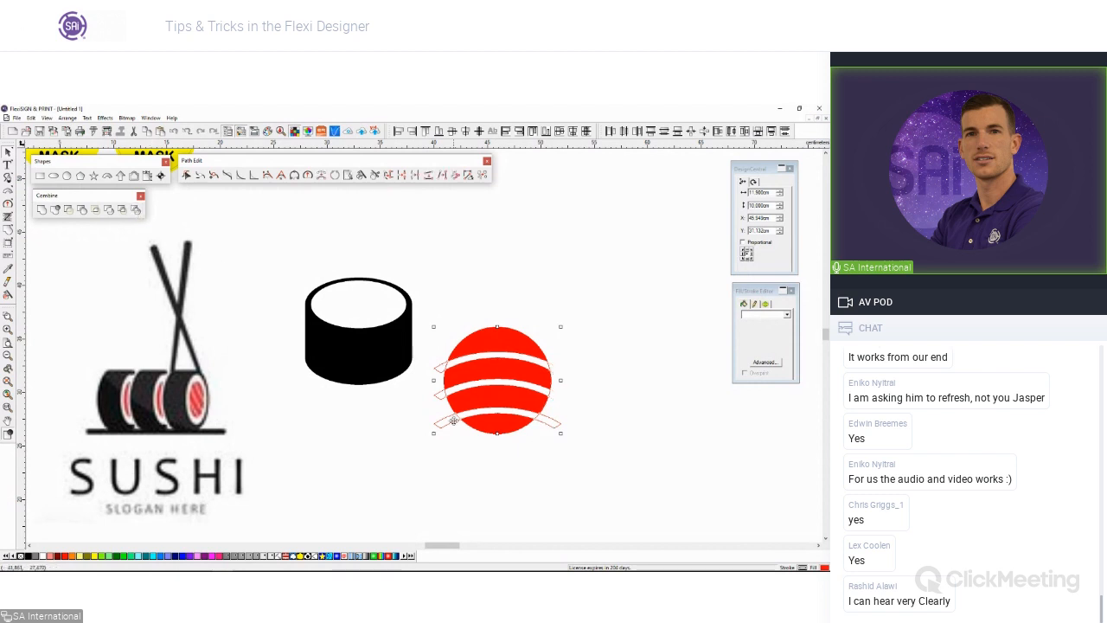
pyautogui.click(552, 422)
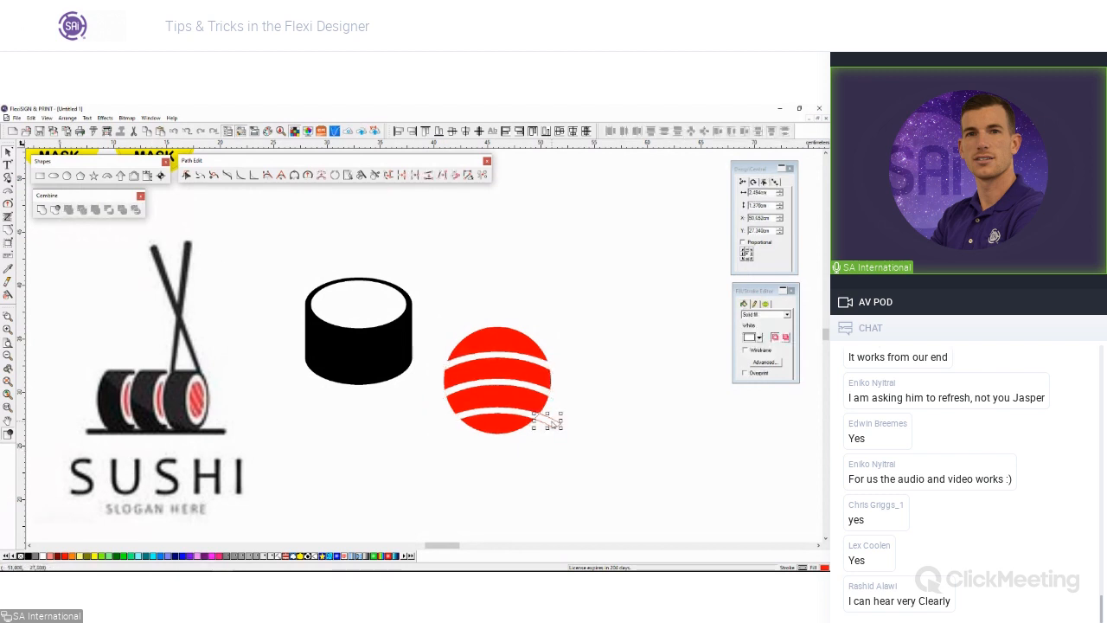
pyautogui.press('Delete')
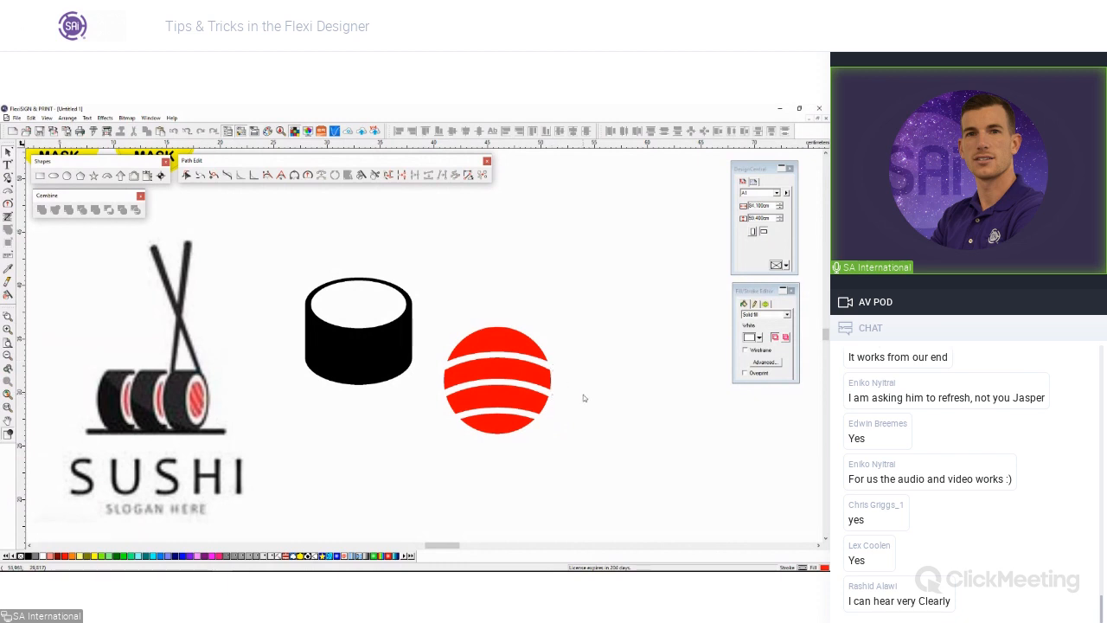
pyautogui.moveTo(441, 377); pyautogui.dragTo(483, 446)
pyautogui.press('Delete')
pyautogui.press('Delete')
# Step: Group the pieces of the striped circle and move it closer to the black roll
pyautogui.moveTo(580, 454); pyautogui.dragTo(427, 309)
pyautogui.moveTo(506, 394)
pyautogui.mouseDown()
pyautogui.moveTo(484, 406)
pyautogui.moveTo(502, 393)
pyautogui.mouseUp()
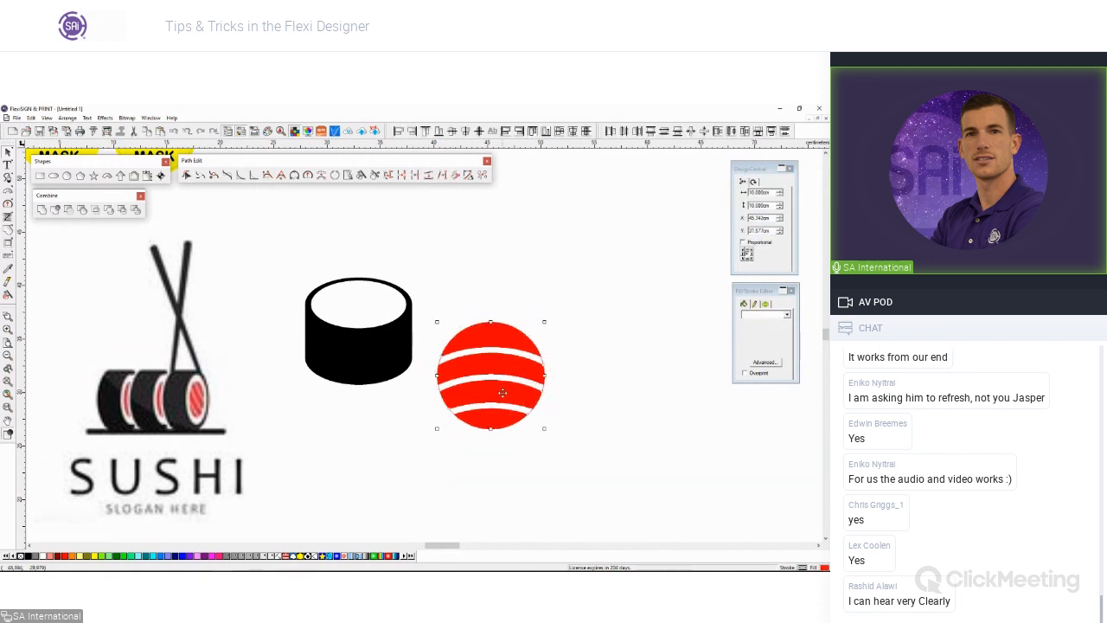
pyautogui.click(380, 320)
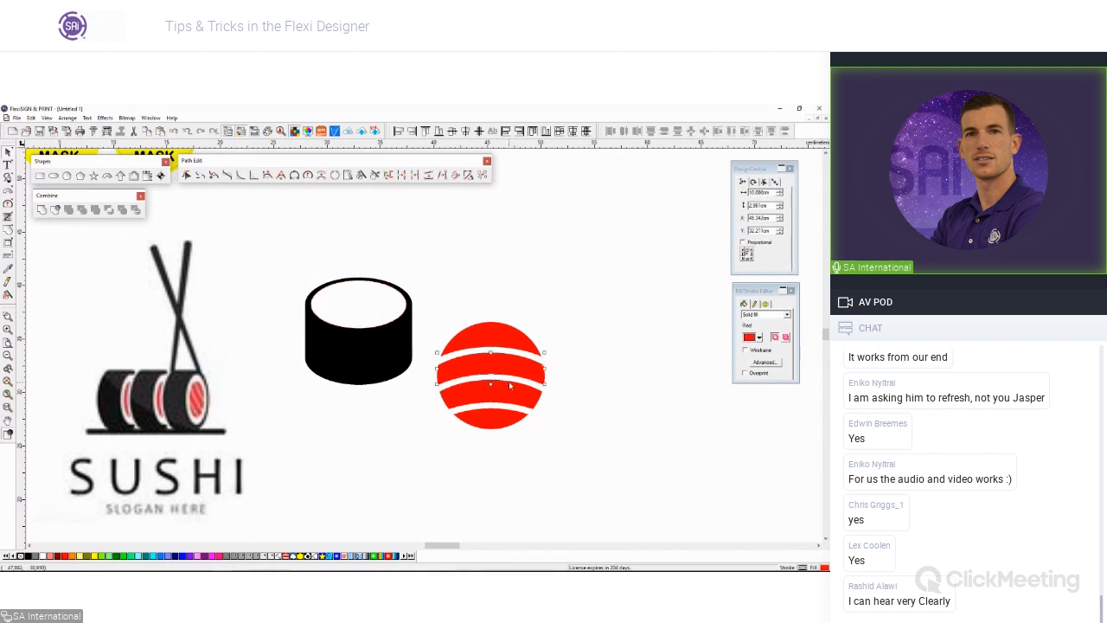
pyautogui.moveTo(593, 482); pyautogui.dragTo(422, 300)
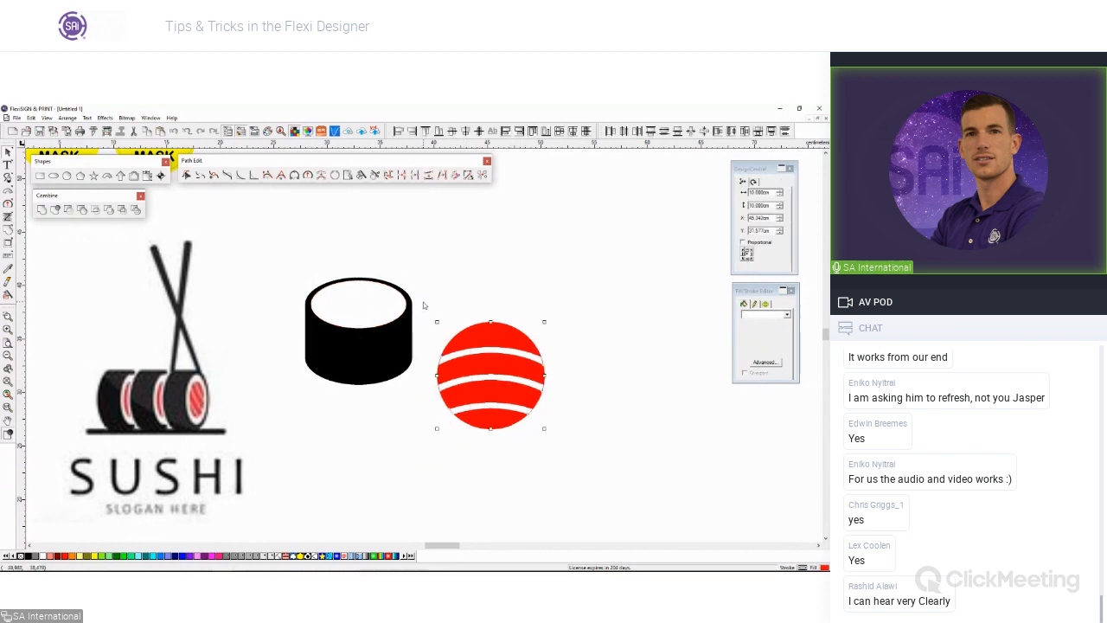
pyautogui.moveTo(483, 377); pyautogui.dragTo(475, 358)
# Step: Match the striped circle to the roll's white ellipse, with a width of about 8.9 cm and a height of 4.456 cm
pyautogui.click(344, 309)
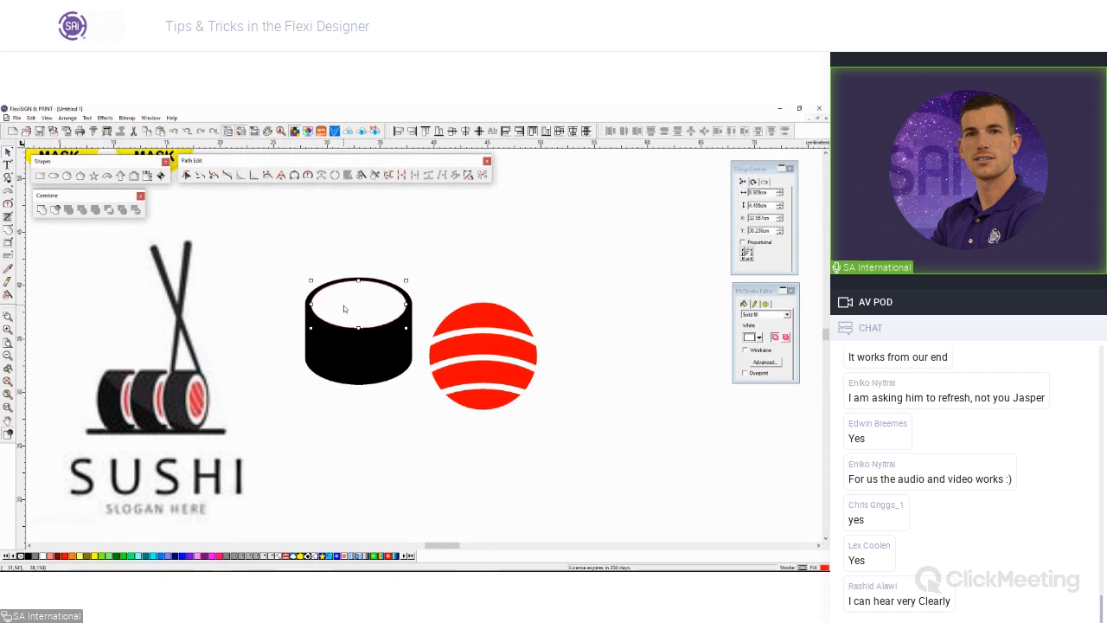
pyautogui.click(459, 334)
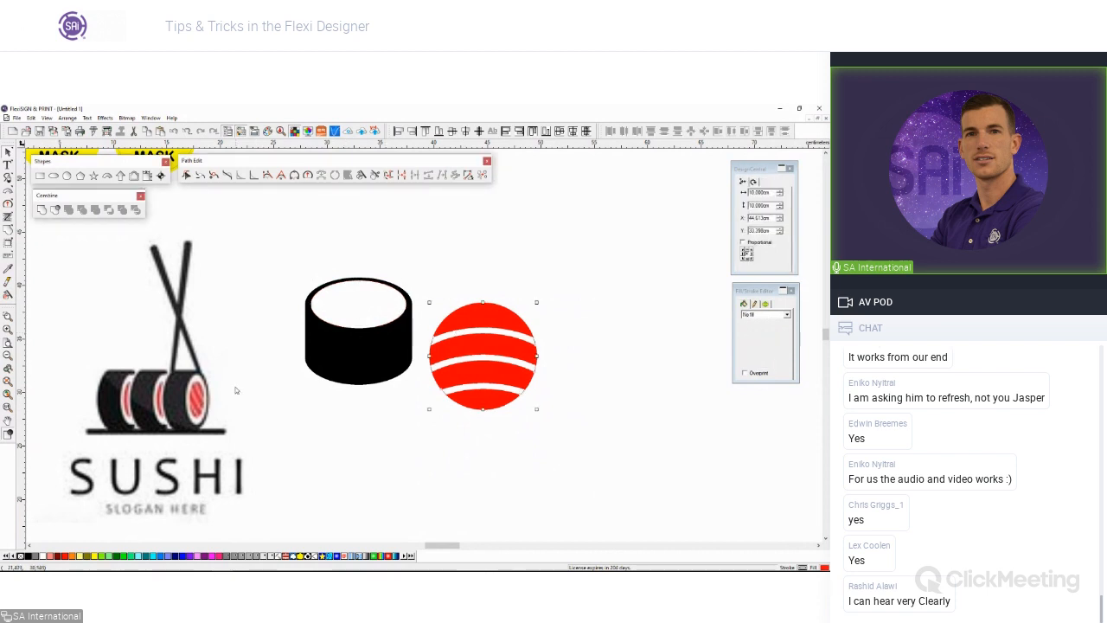
pyautogui.click(352, 298)
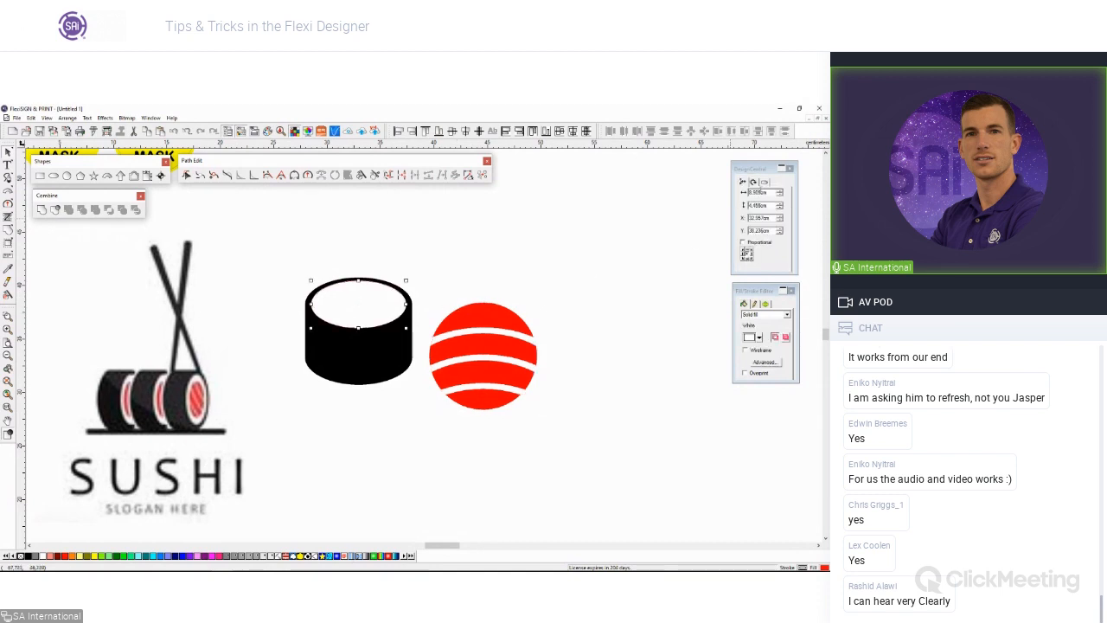
pyautogui.doubleClick(760, 192)
pyautogui.hotkey('ctrl', 'c')
pyautogui.click(514, 350)
pyautogui.doubleClick(767, 194)
pyautogui.hotkey('ctrl', 'v')
pyautogui.press('Return')
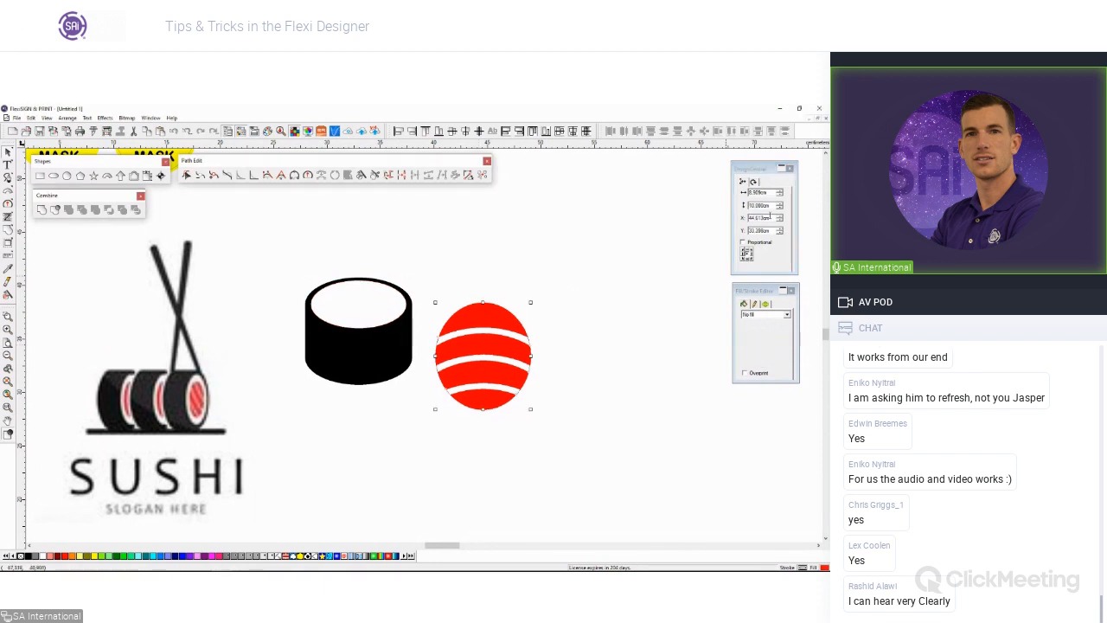
pyautogui.doubleClick(763, 207)
pyautogui.write('4.456cm')
pyautogui.press('Return')
# Step: Centre the striped ellipse on the roll's white top and shrink it about its centre to about 7.6 by 3.8 cm
pyautogui.click(375, 311)
pyautogui.keyDown('shift'); pyautogui.click(481, 343); pyautogui.keyUp('shift')
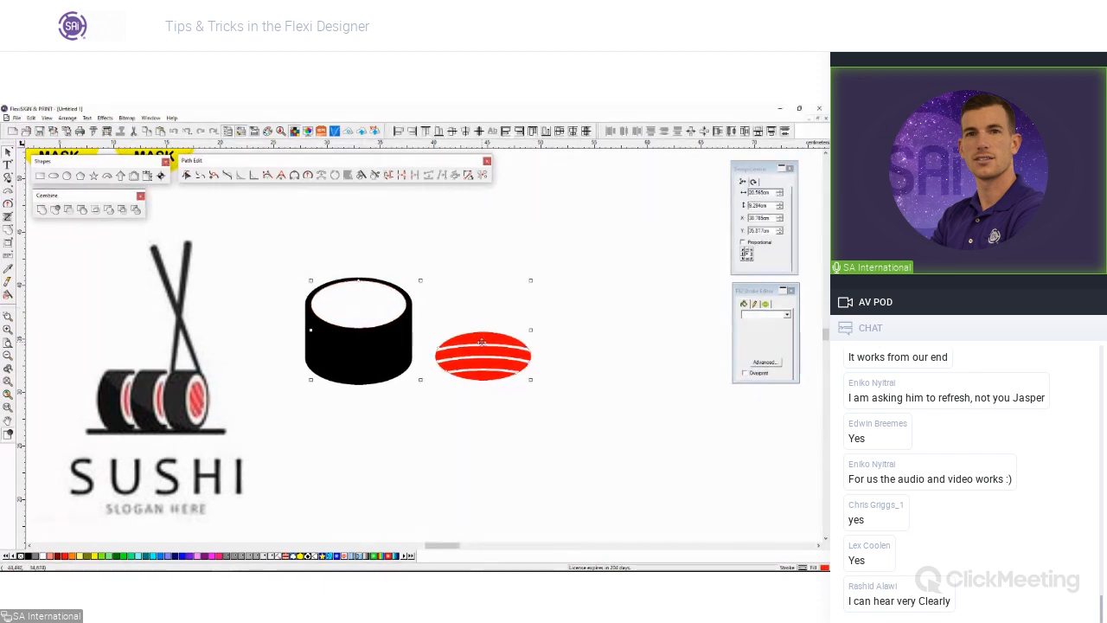
pyautogui.press('c')
pyautogui.click(479, 347)
pyautogui.click(371, 318)
pyautogui.moveTo(404, 327); pyautogui.dragTo(402, 327)
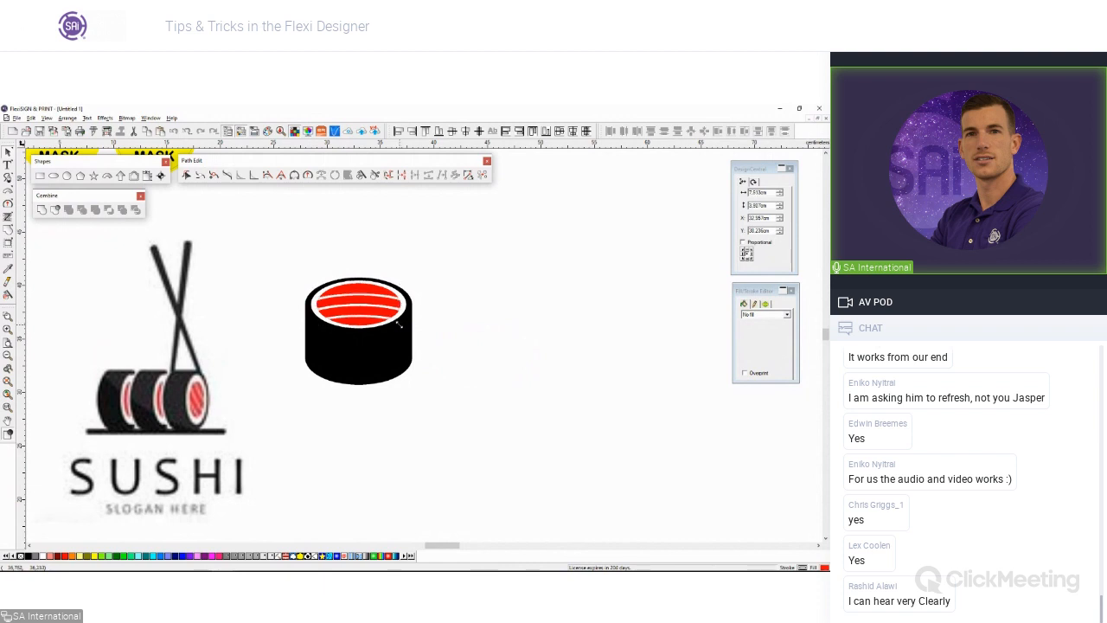
# Step: Flatten the whole roll to about 7.6 cm high and group all its parts
pyautogui.click(469, 424)
pyautogui.moveTo(469, 424); pyautogui.dragTo(265, 258)
pyautogui.moveTo(359, 384); pyautogui.dragTo(360, 362)
pyautogui.moveTo(358, 362); pyautogui.dragTo(358, 358)
pyautogui.click(377, 382)
pyautogui.moveTo(430, 383); pyautogui.dragTo(299, 268)
pyautogui.hotkey('ctrl', 'g')
pyautogui.click(268, 341)
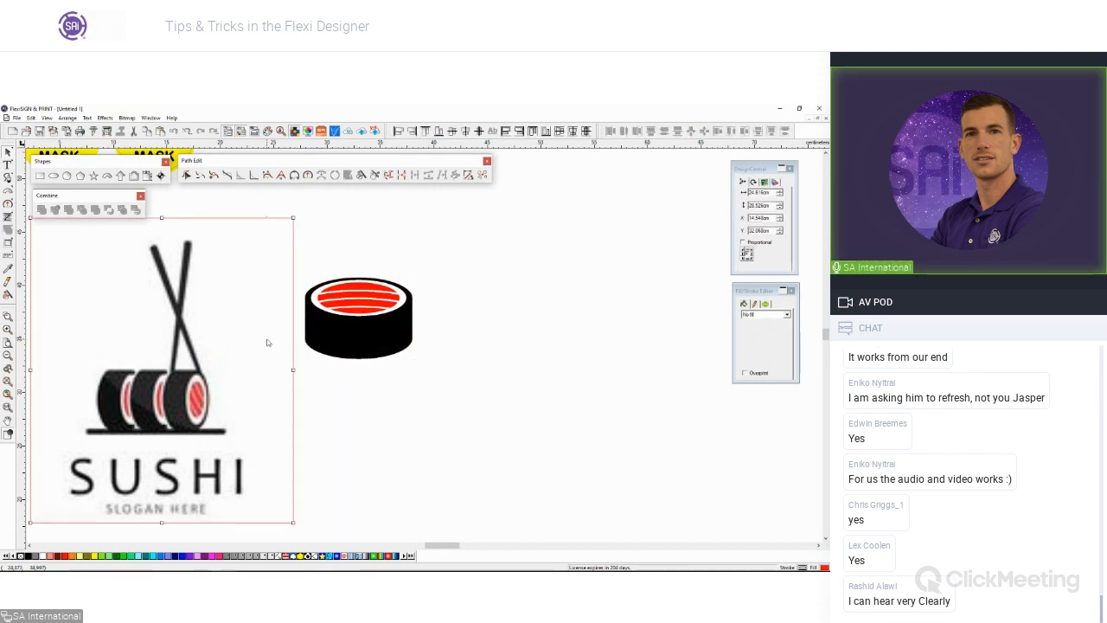
# Step: Move the grouped roll slightly down and to the right, then rotate it to 270° with the striped face pointing right
pyautogui.moveTo(435, 381); pyautogui.dragTo(321, 270)
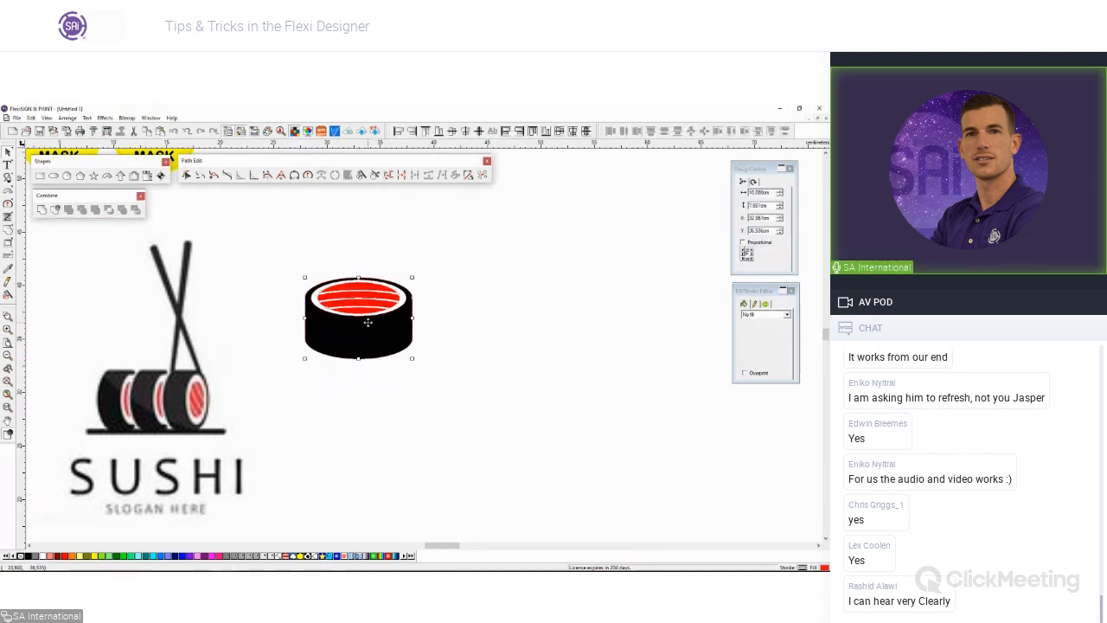
pyautogui.moveTo(371, 321); pyautogui.dragTo(400, 359)
pyautogui.click(433, 338)
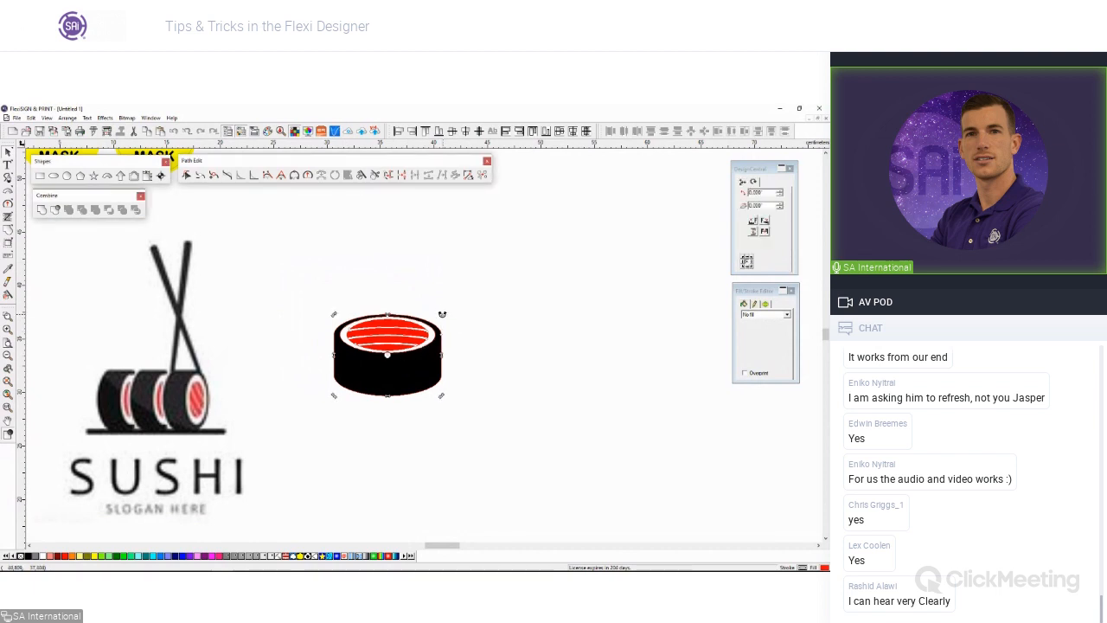
pyautogui.moveTo(441, 314); pyautogui.dragTo(413, 419)
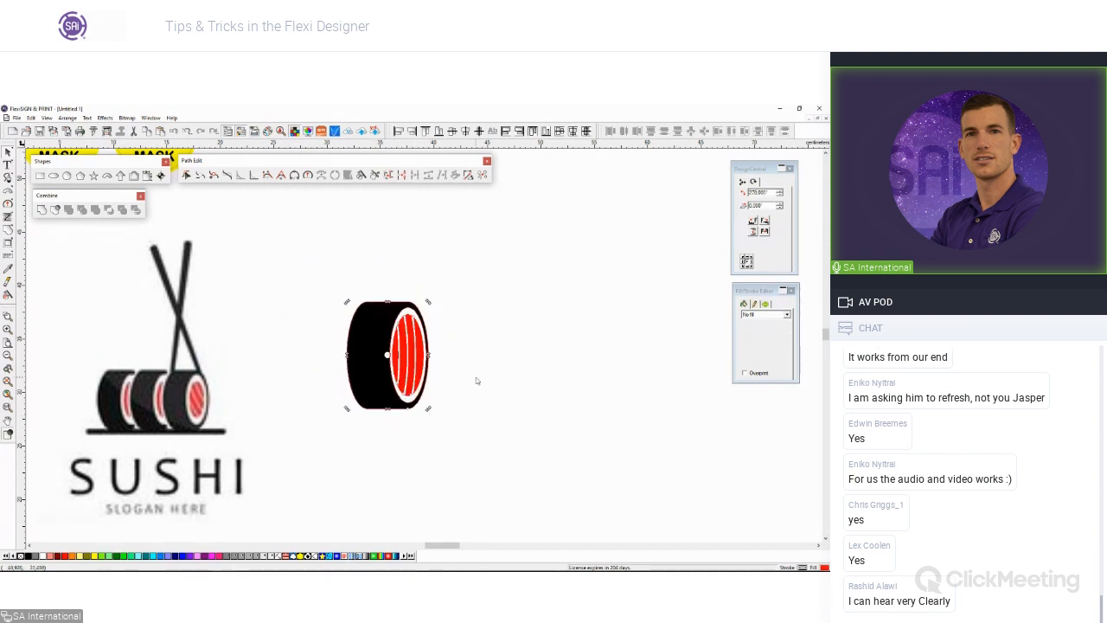
# Step: Place two copies of the upright roll in an overlapping row to its right
pyautogui.click(392, 364)
pyautogui.moveTo(391, 360); pyautogui.dragTo(494, 366)
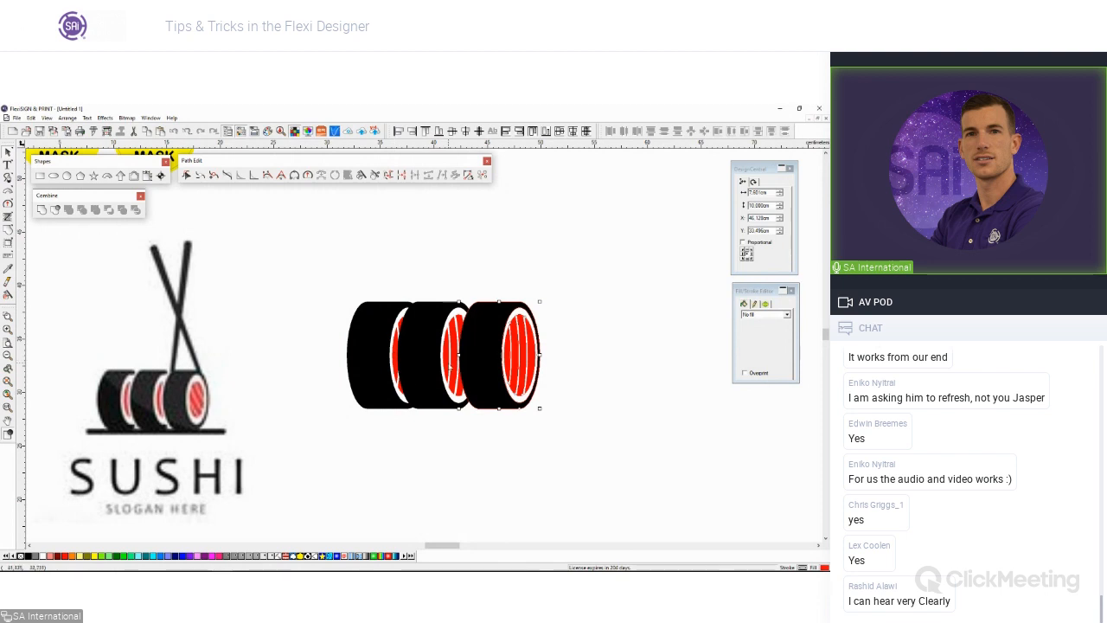
pyautogui.click(489, 437)
# Step: Space the three rolls evenly by distributing their horizontal centres
pyautogui.moveTo(579, 447); pyautogui.dragTo(296, 278)
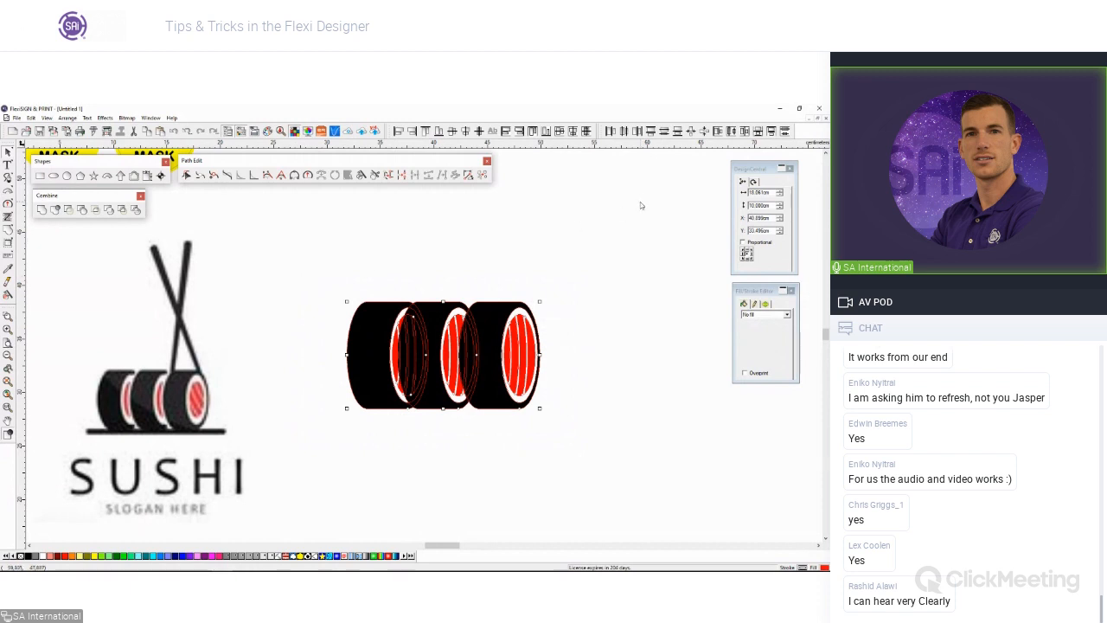
pyautogui.click(623, 132)
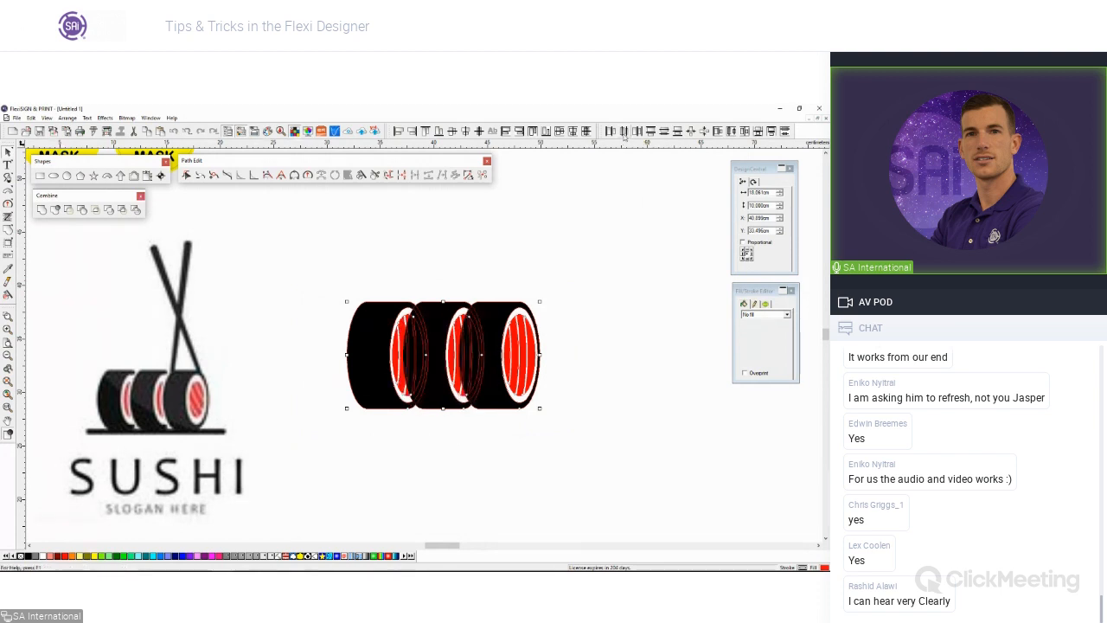
pyautogui.click(571, 290)
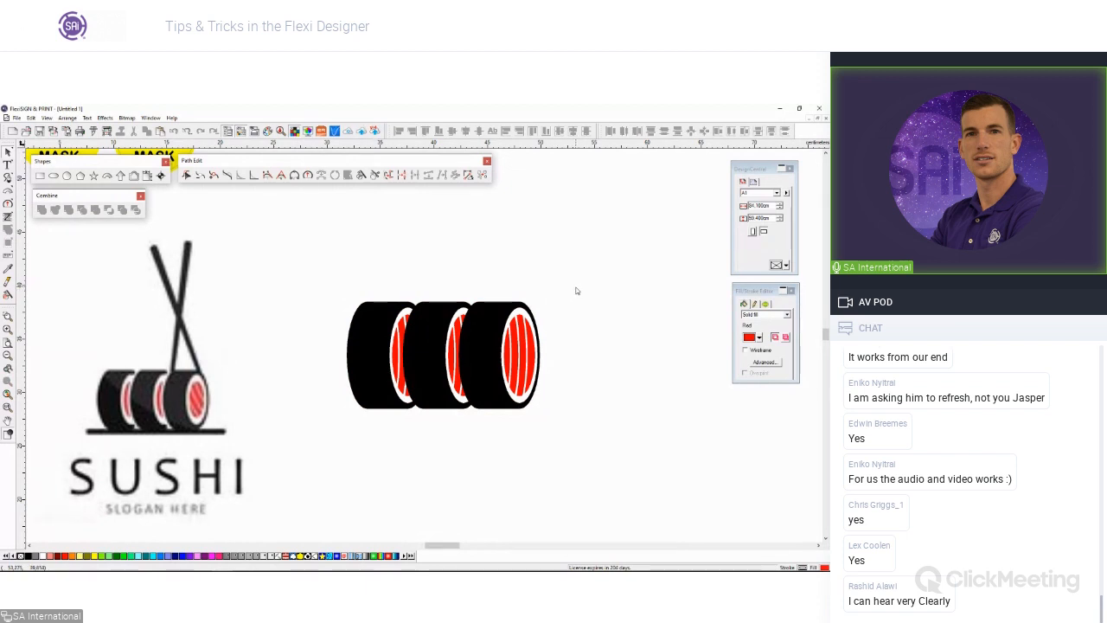
pyautogui.moveTo(562, 444); pyautogui.dragTo(320, 292)
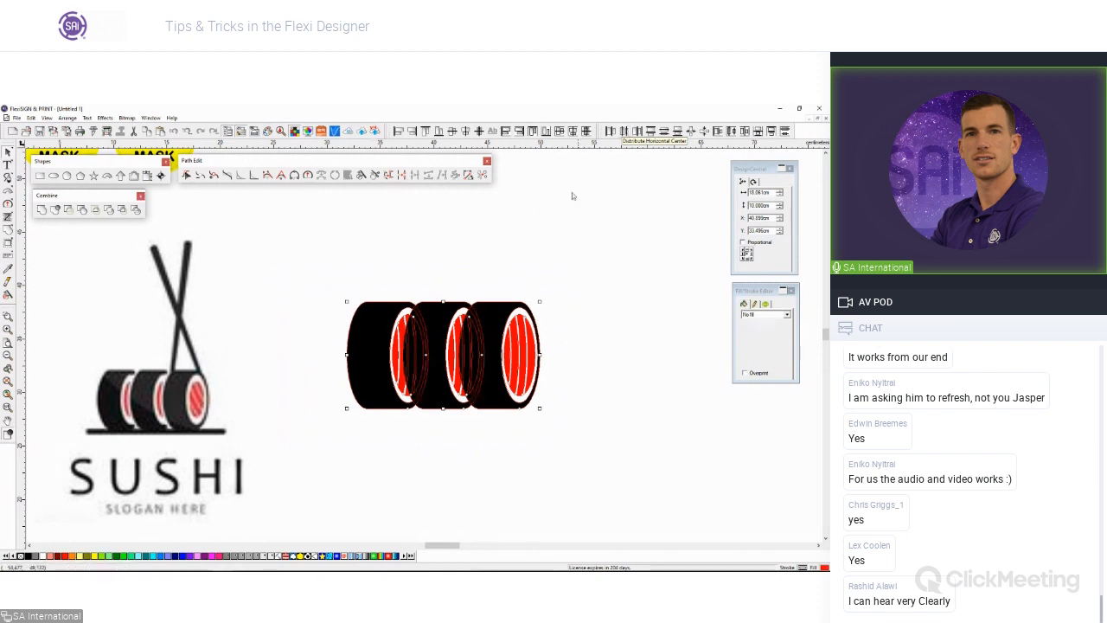
pyautogui.click(511, 222)
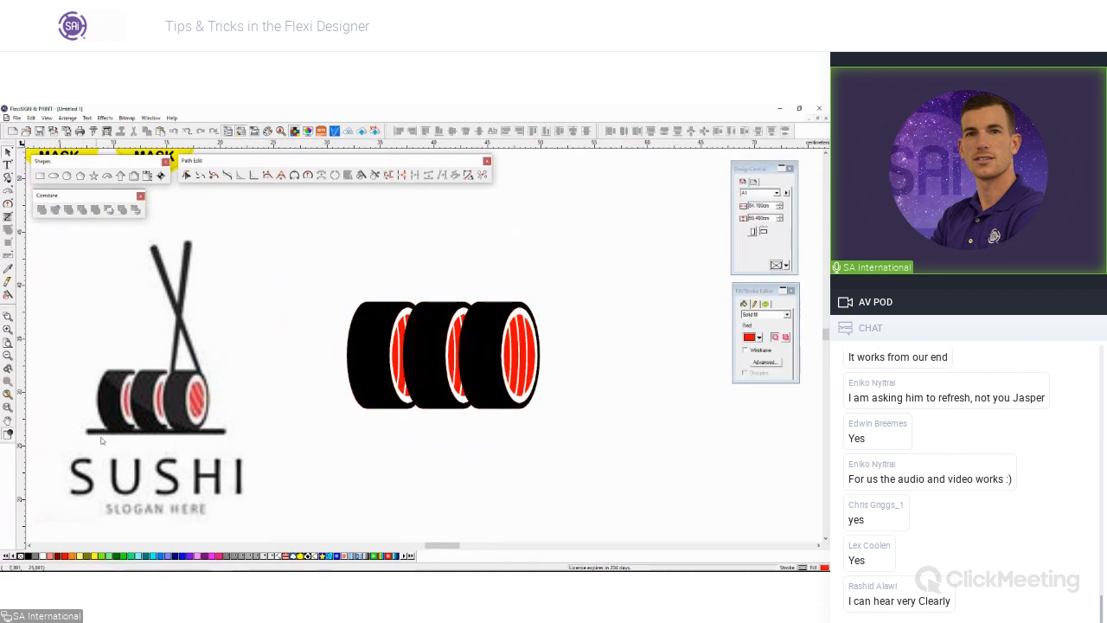
# Step: Draw a rounded bar about 18.4 cm wide and 1.1 cm high below the three rolls and fully round its ends
pyautogui.click(9, 190)
pyautogui.click(26, 196)
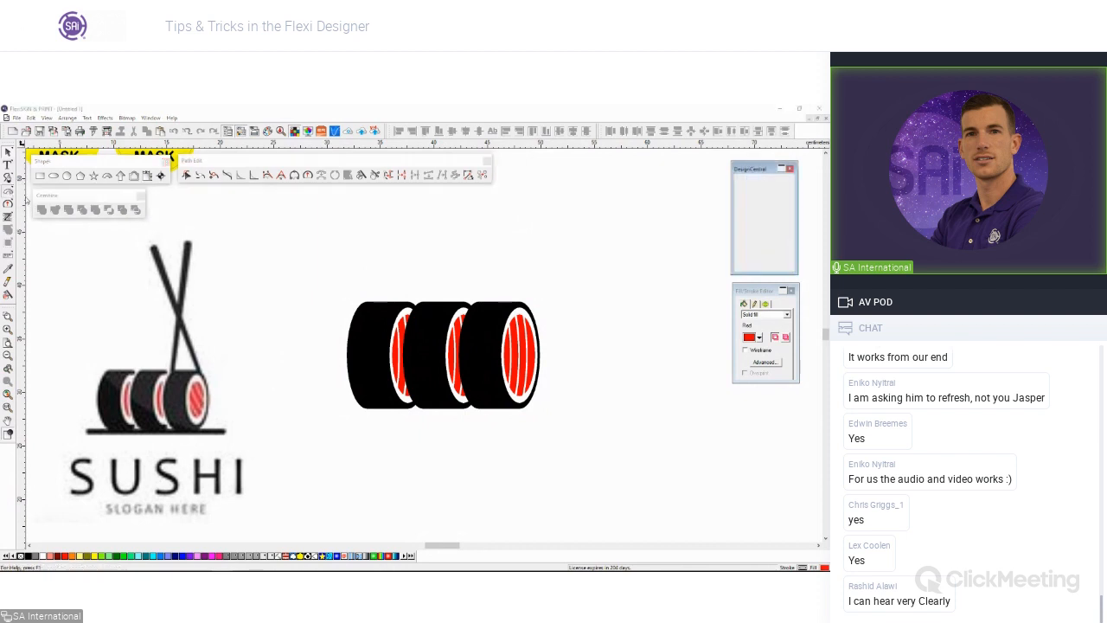
pyautogui.moveTo(338, 422); pyautogui.dragTo(535, 432)
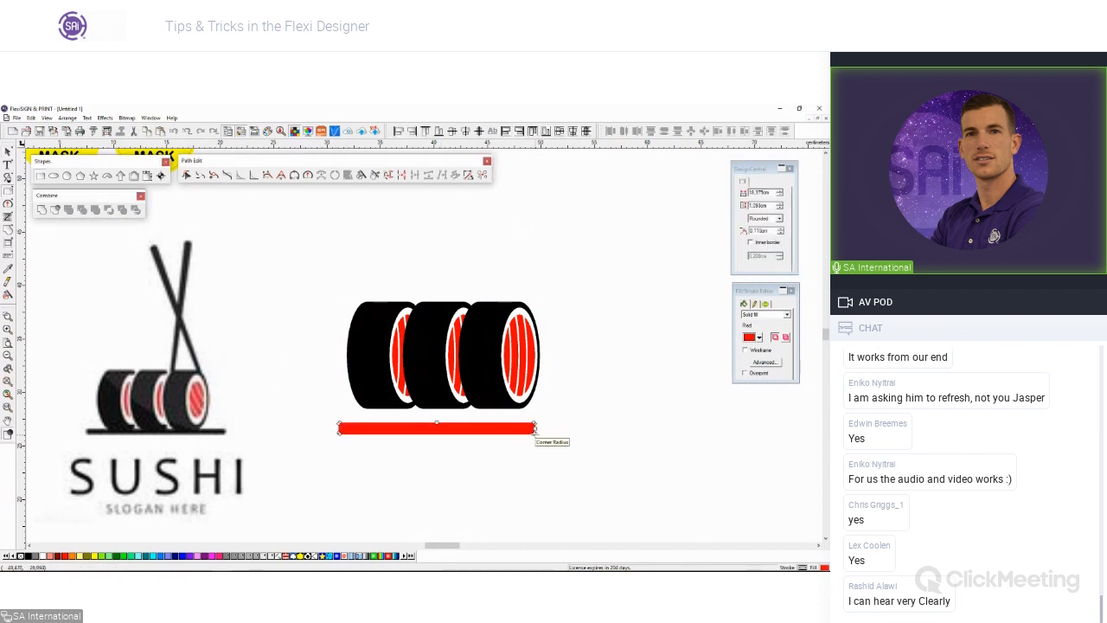
pyautogui.moveTo(534, 427); pyautogui.dragTo(576, 431)
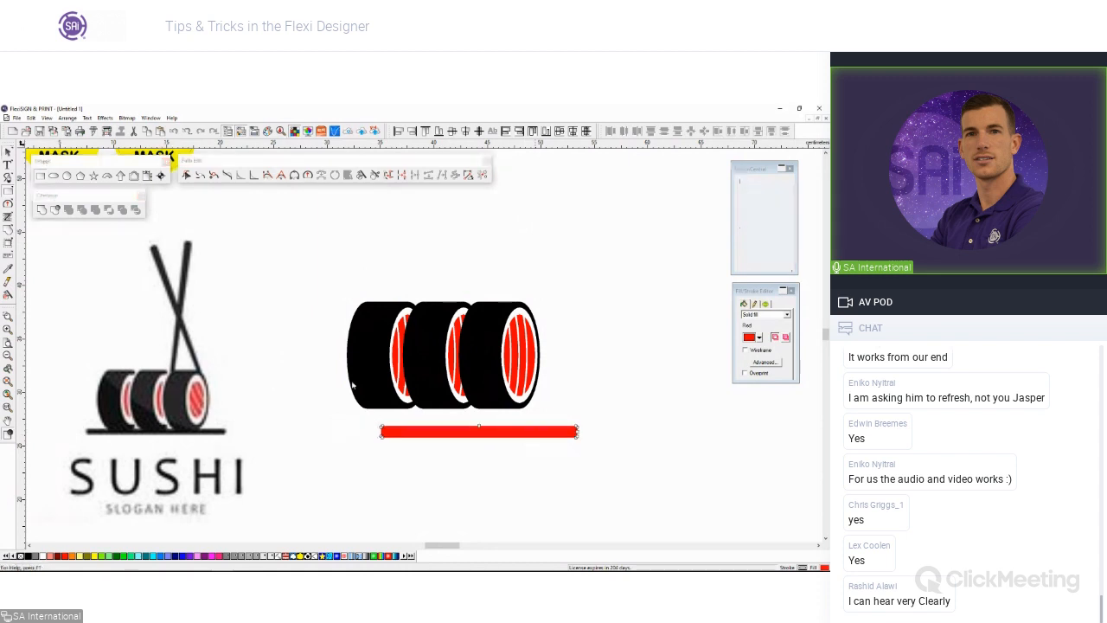
pyautogui.moveTo(467, 430); pyautogui.dragTo(427, 419)
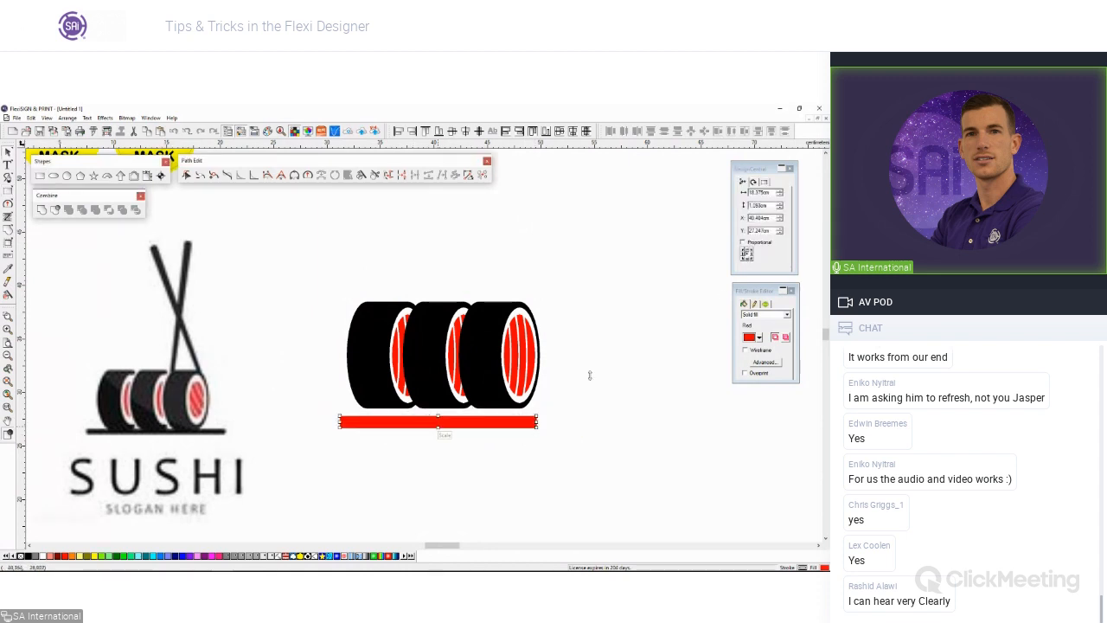
pyautogui.click(763, 182)
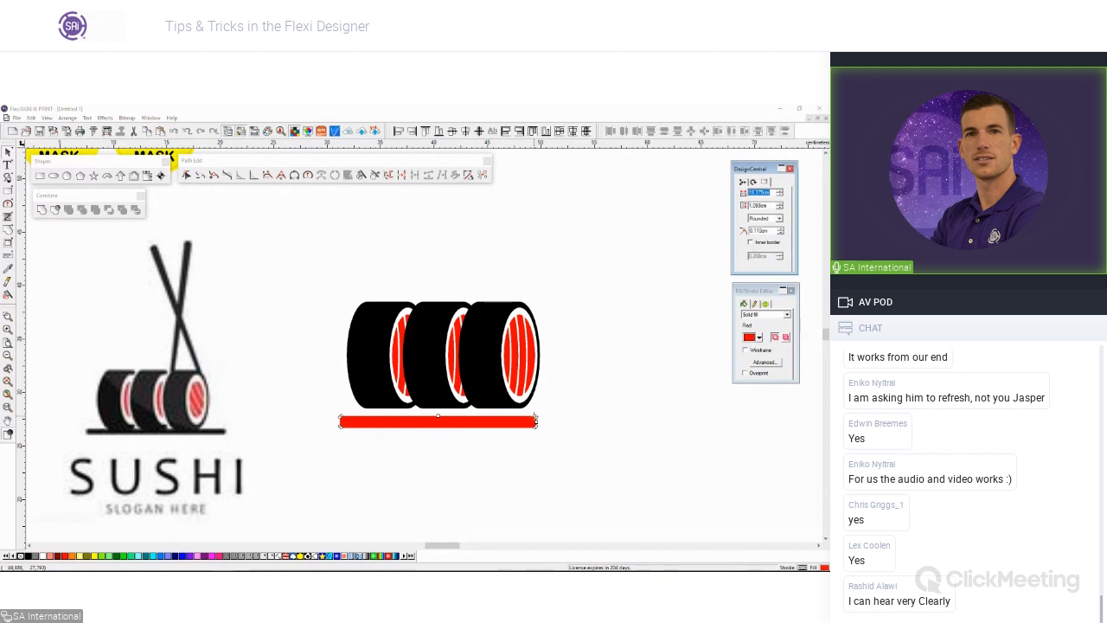
pyautogui.moveTo(536, 416); pyautogui.dragTo(529, 418)
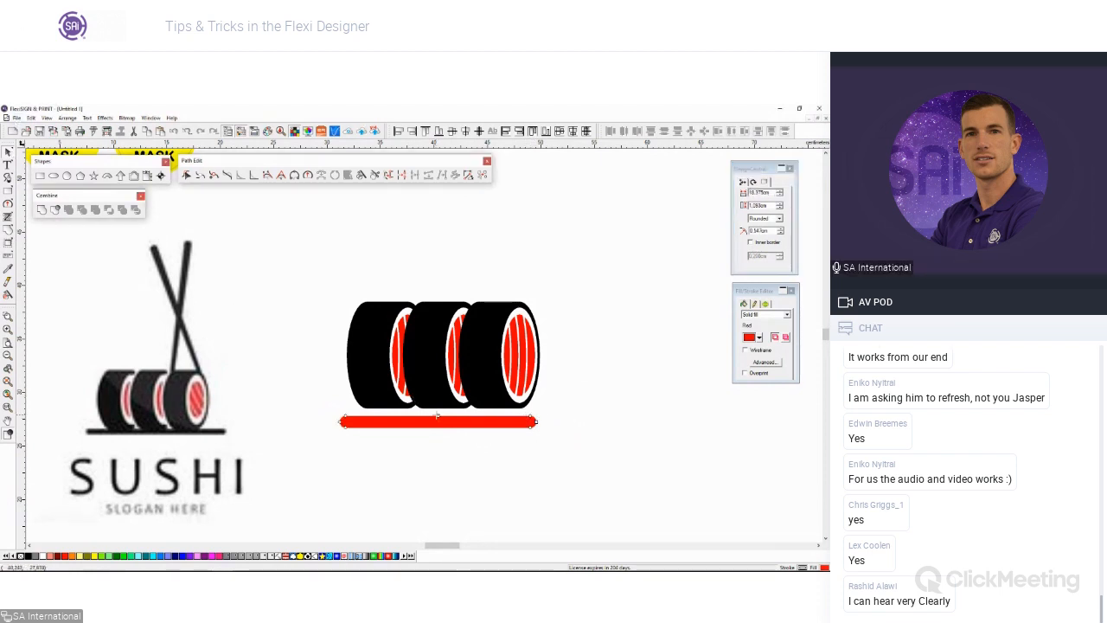
# Step: Thin the bar, move it up against the bottom of the rolls and fill it black
pyautogui.click(9, 152)
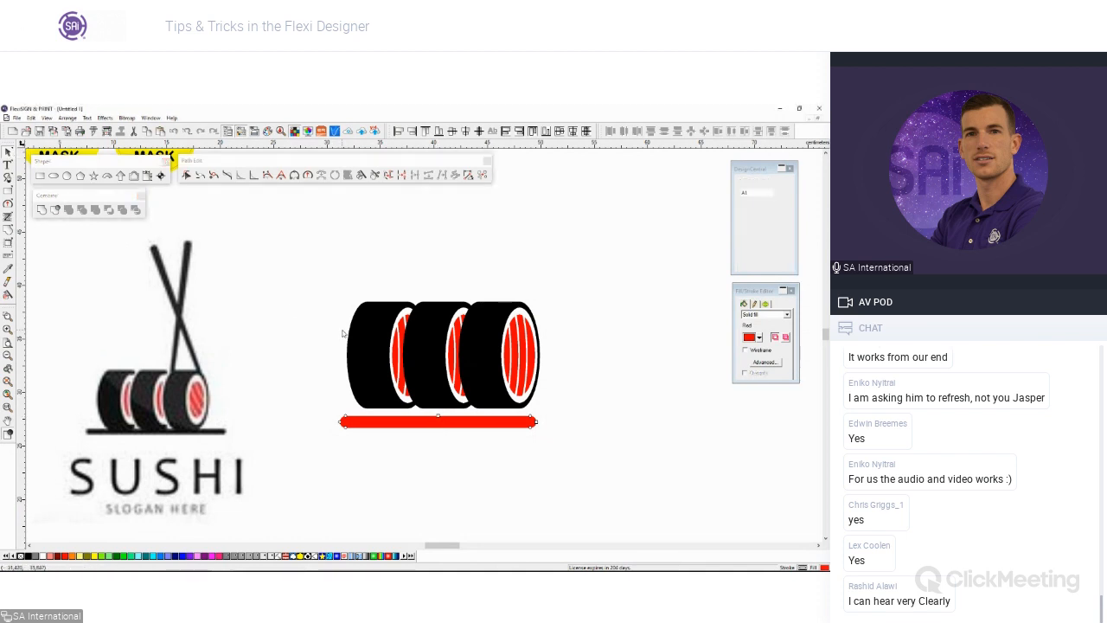
pyautogui.click(442, 419)
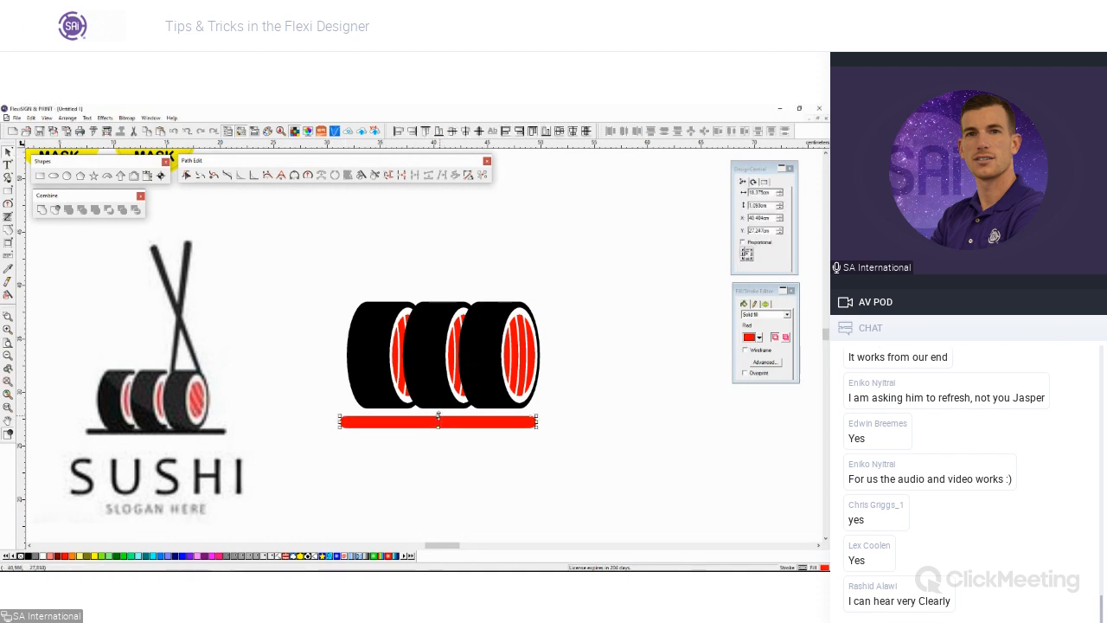
pyautogui.moveTo(439, 419); pyautogui.dragTo(441, 406)
pyautogui.click(28, 556)
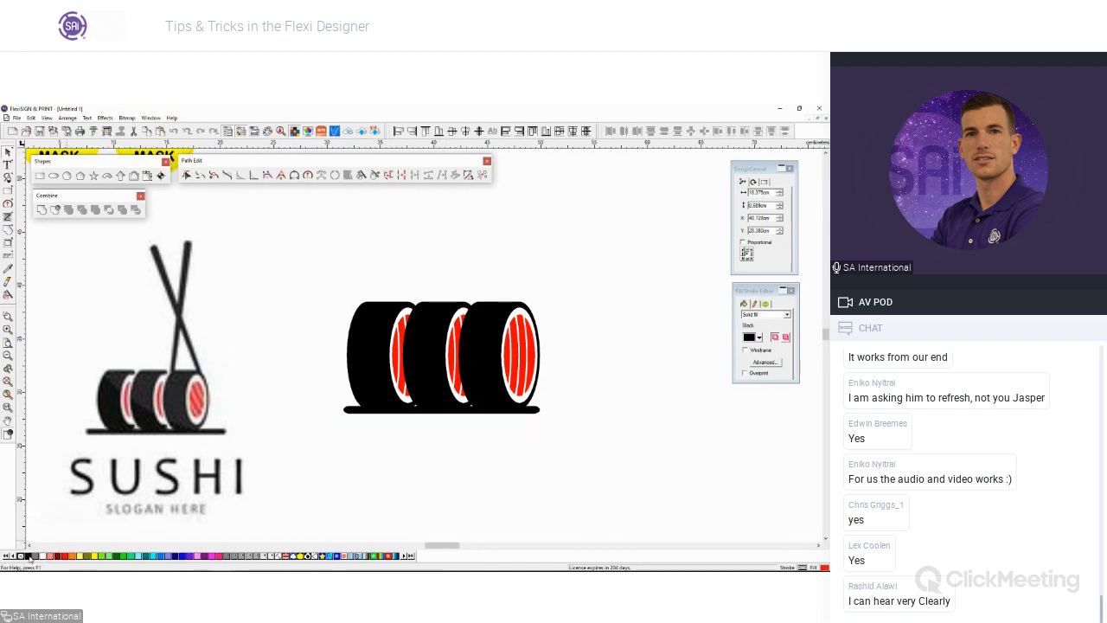
pyautogui.click(446, 516)
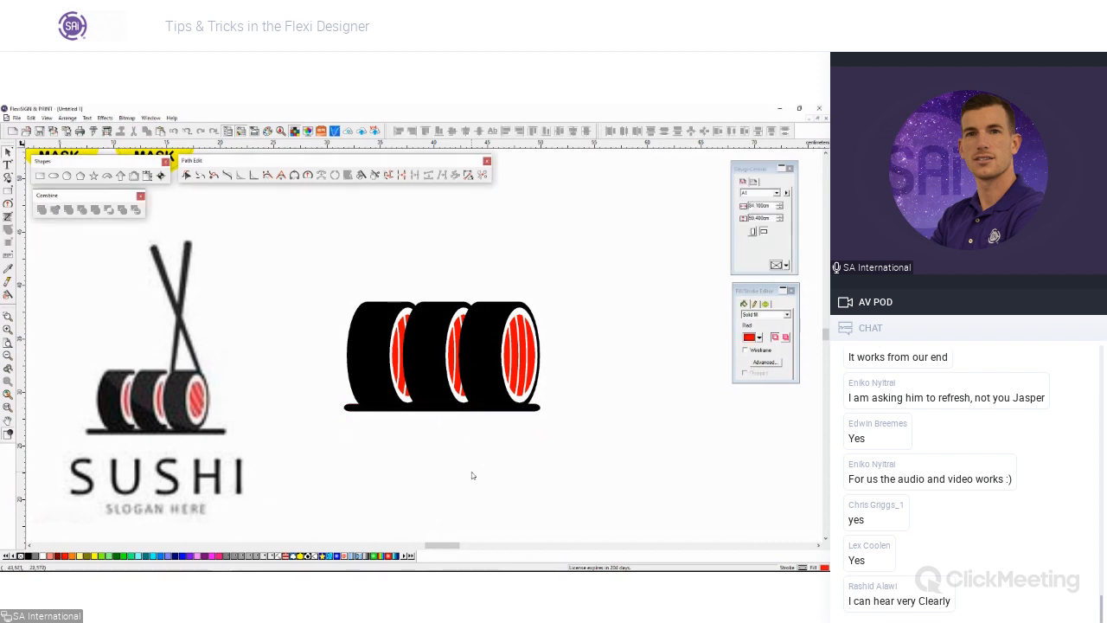
# Step: Draw a second rounded bar about 18.4 cm long beside the rolls, rotate it upright and place it to their right
pyautogui.scroll(-1, 472, 475)
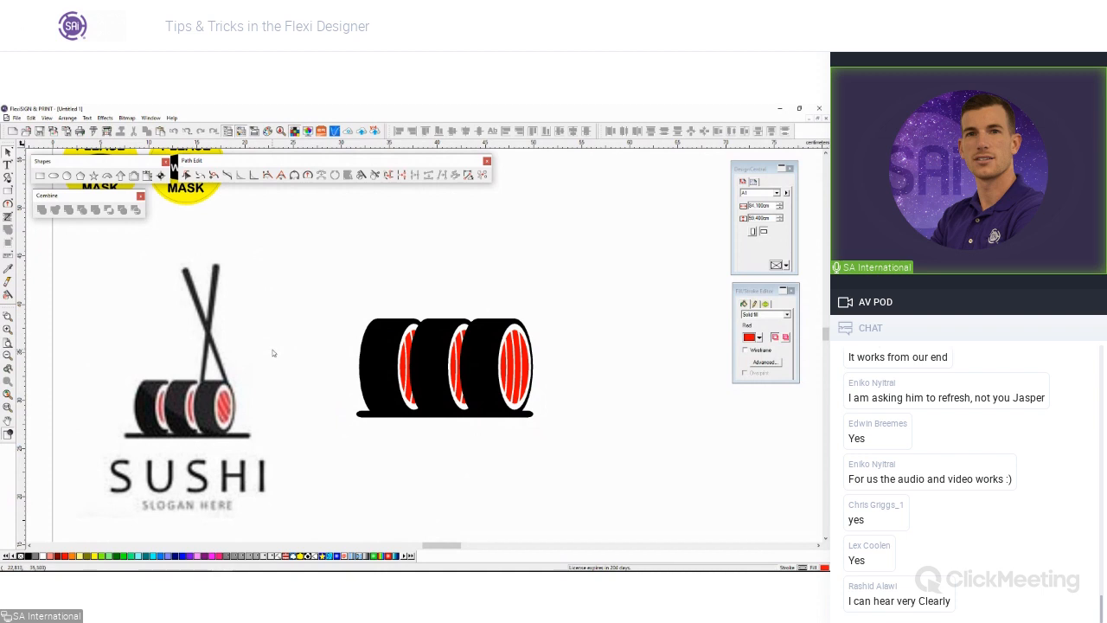
pyautogui.moveTo(441, 545); pyautogui.dragTo(447, 545)
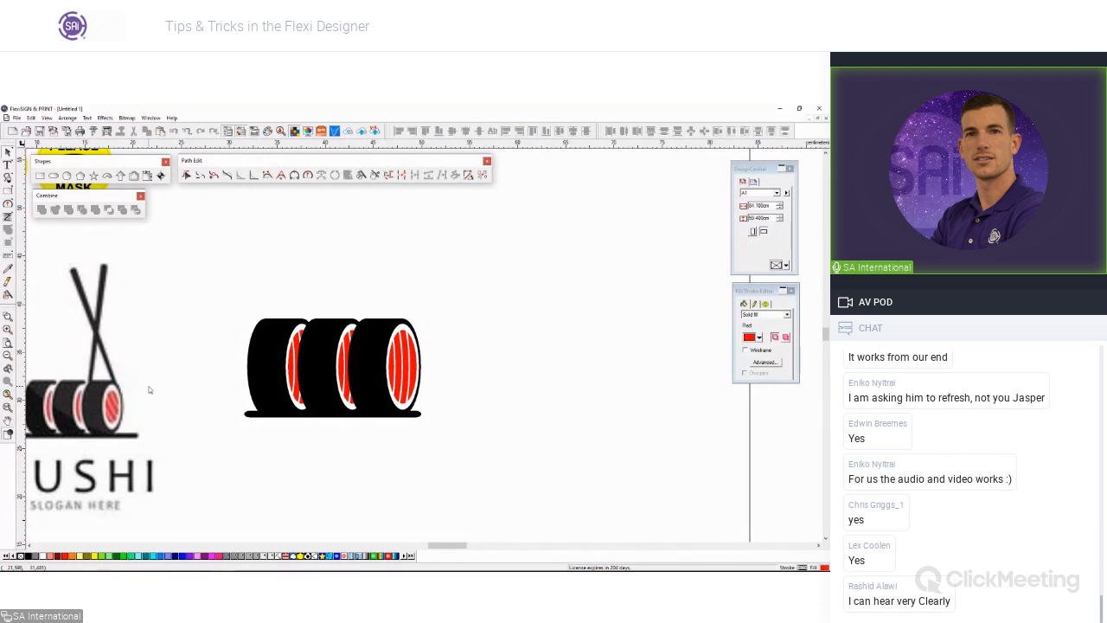
pyautogui.click(8, 192)
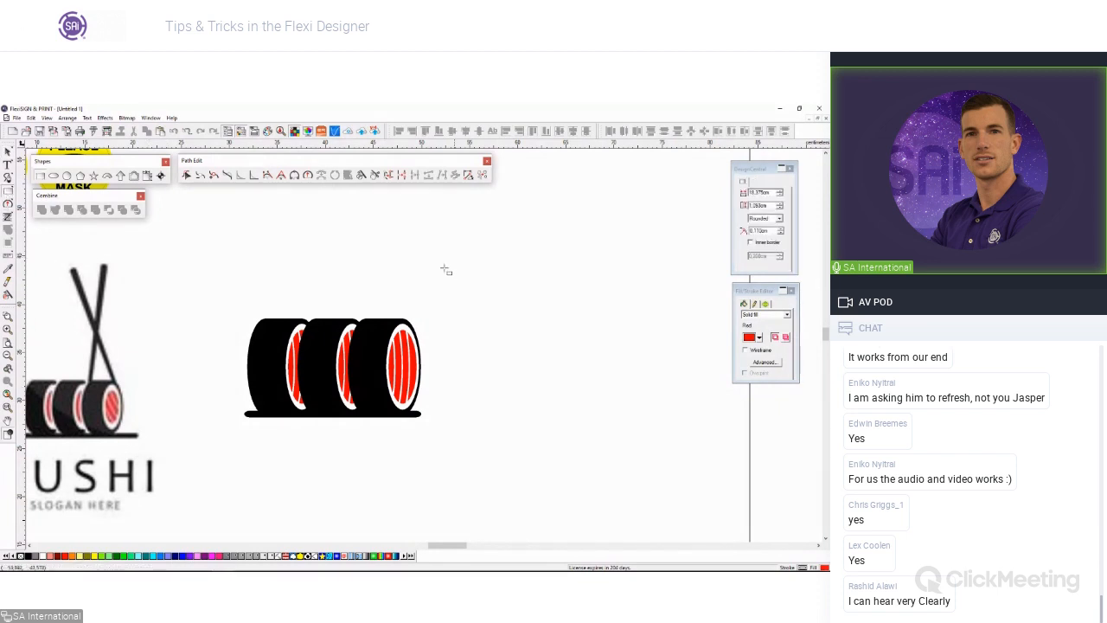
pyautogui.moveTo(462, 247); pyautogui.dragTo(640, 257)
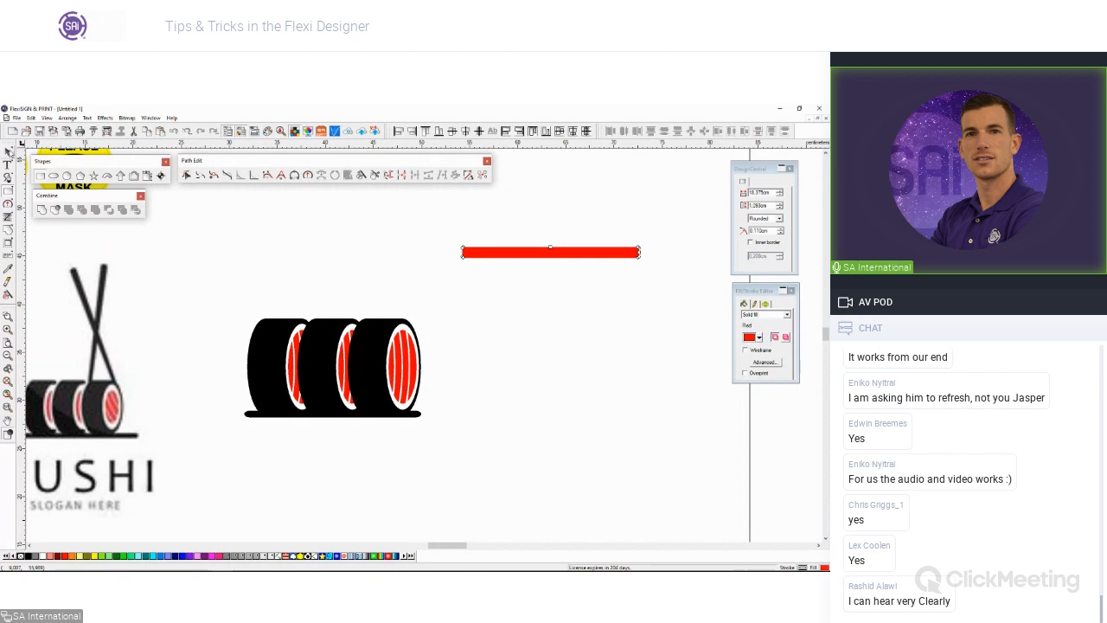
pyautogui.click(524, 253)
pyautogui.moveTo(640, 248); pyautogui.dragTo(571, 347)
pyautogui.moveTo(551, 308); pyautogui.dragTo(506, 391)
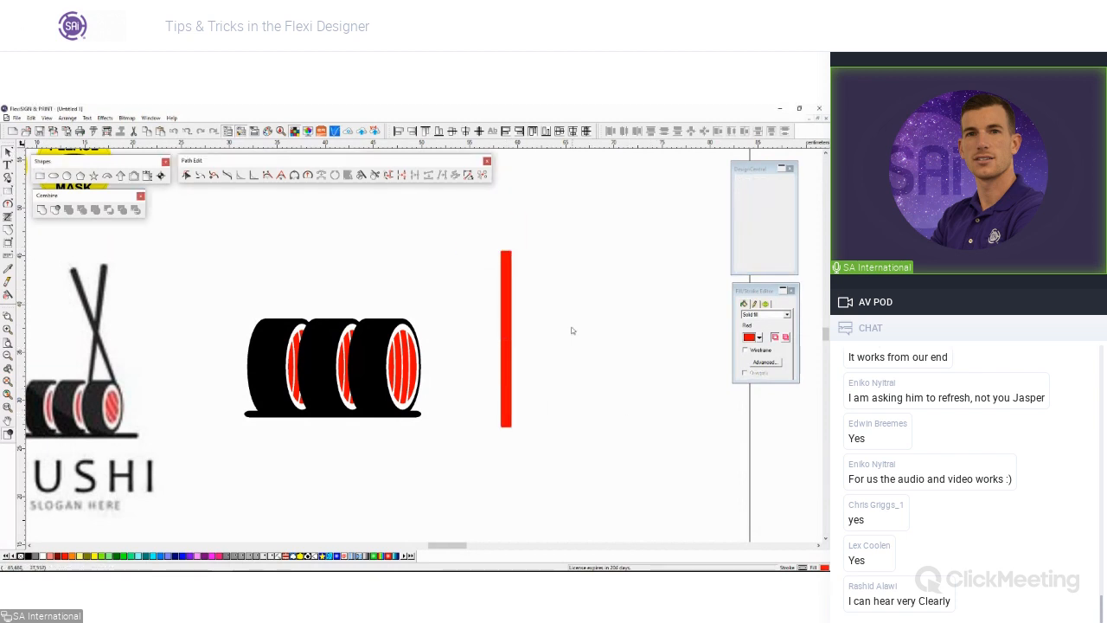
# Step: Fully round the ends of the upright red bar by increasing its corner radius
pyautogui.scroll(2, 562, 318)
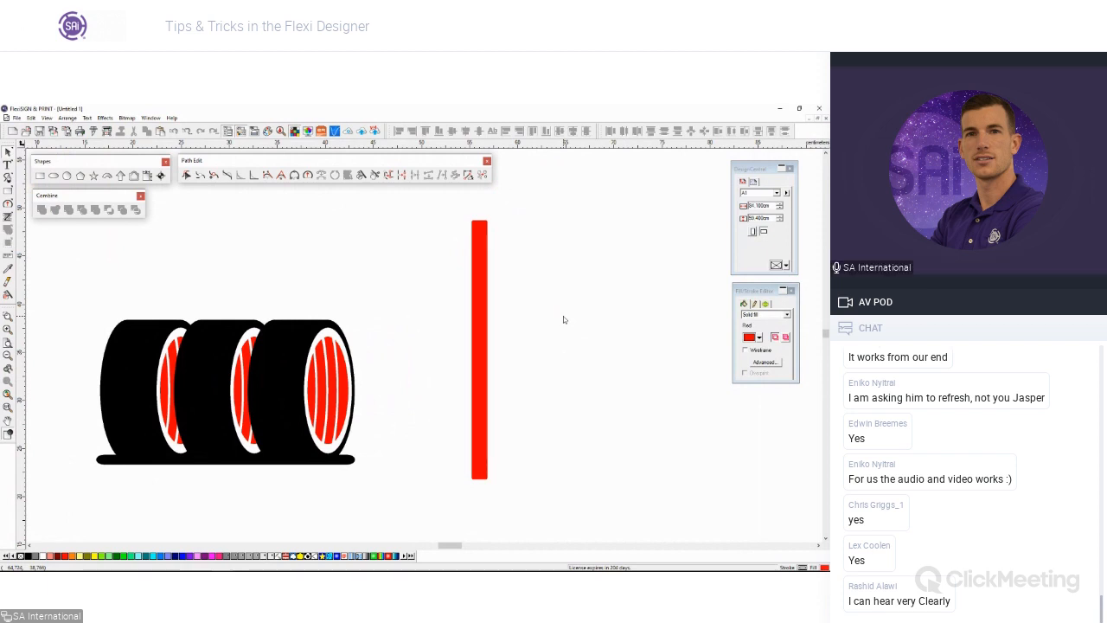
pyautogui.scroll(1, 563, 316)
pyautogui.click(454, 407)
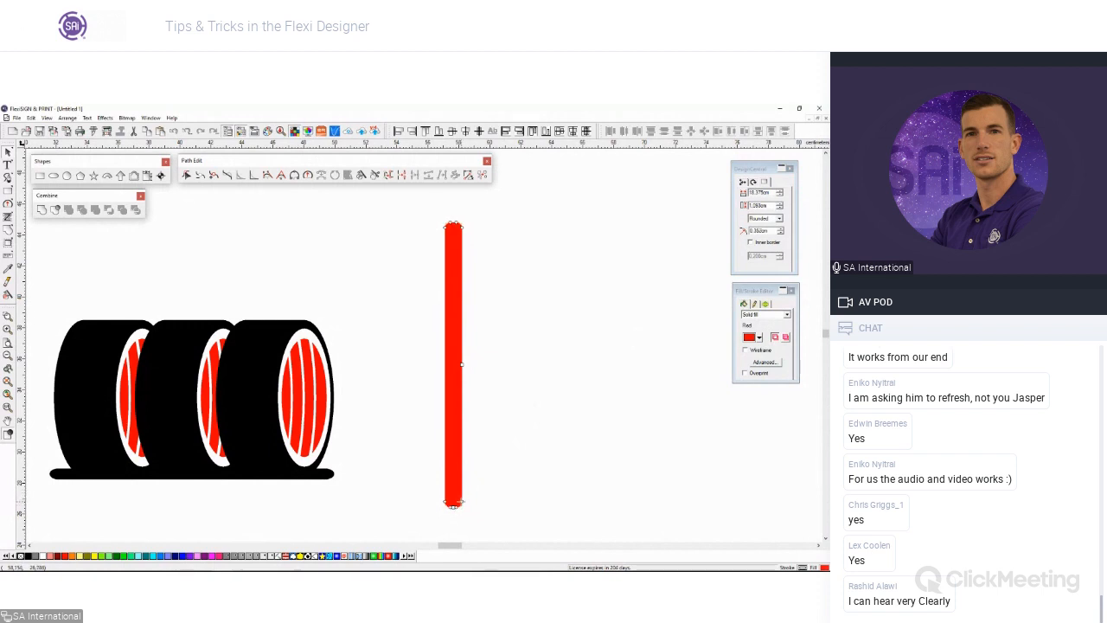
pyautogui.moveTo(459, 502); pyautogui.dragTo(459, 498)
pyautogui.click(465, 506)
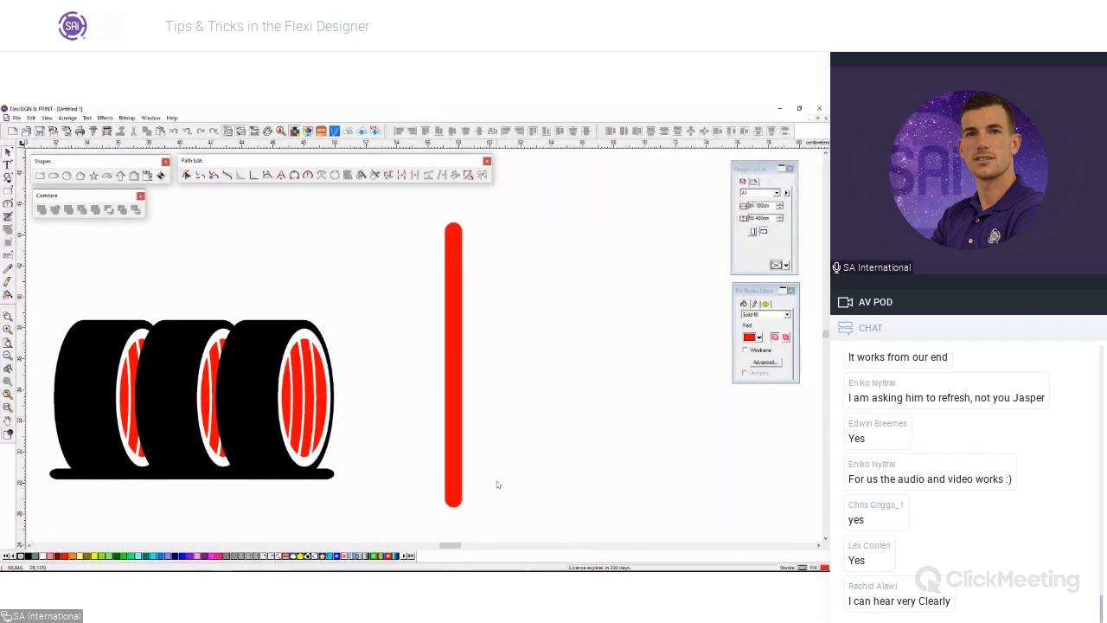
# Step: Narrow the upright red bar to about 0.7 cm wide
pyautogui.scroll(2, 496, 485)
pyautogui.click(450, 436)
pyautogui.moveTo(451, 435); pyautogui.dragTo(447, 450)
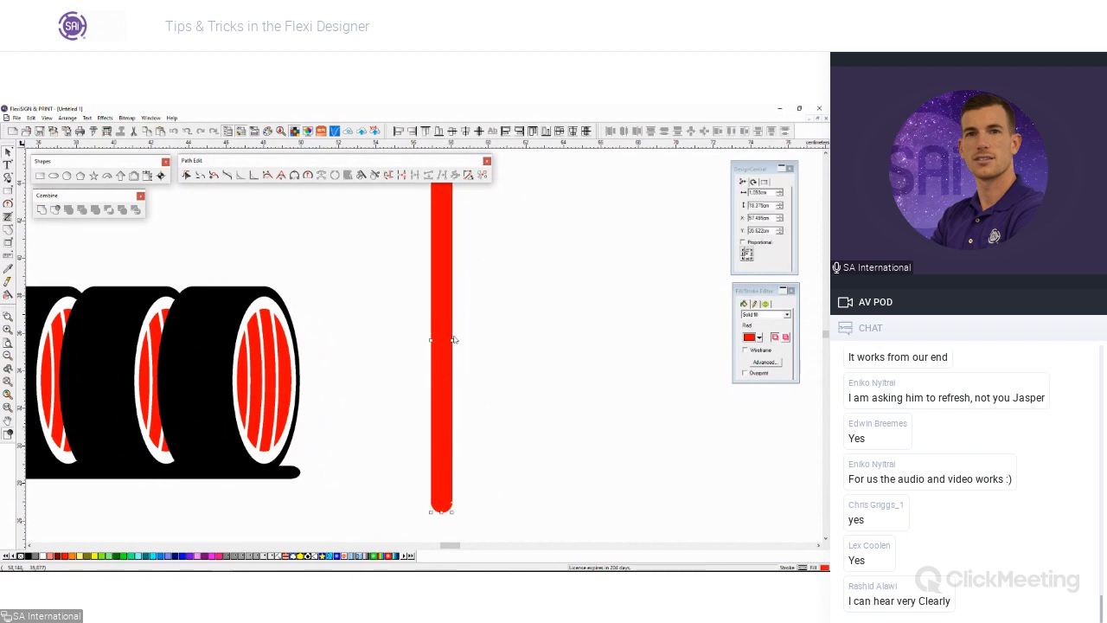
pyautogui.moveTo(451, 340); pyautogui.dragTo(443, 340)
pyautogui.click(470, 374)
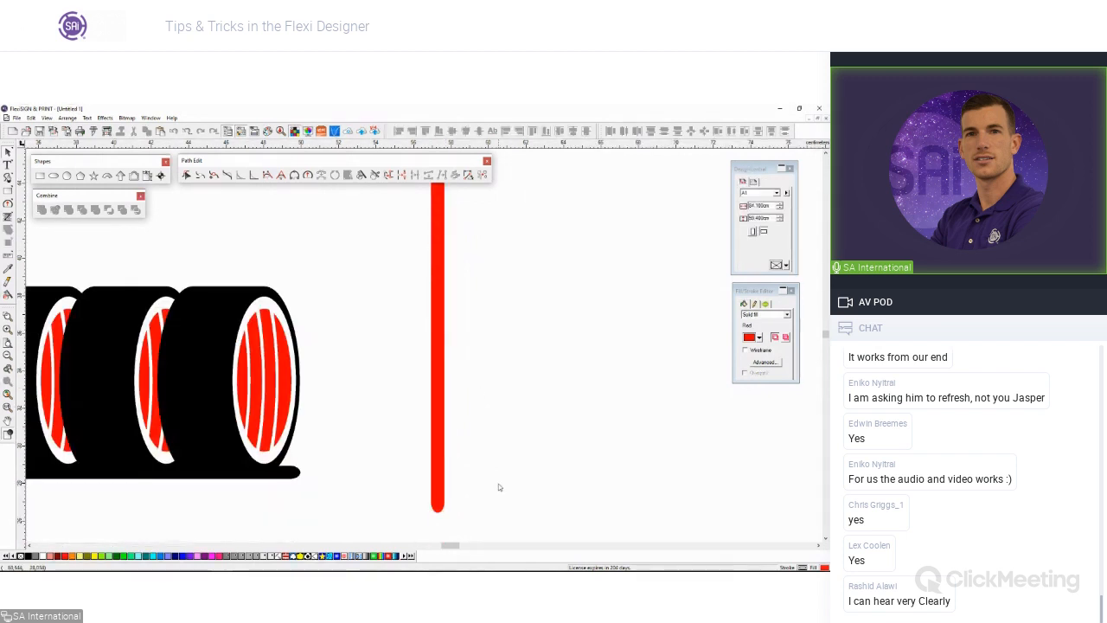
# Step: Convert the upright red bar to outlines
pyautogui.scroll(2, 498, 483)
pyautogui.scroll(-2, 452, 496)
pyautogui.click(413, 442)
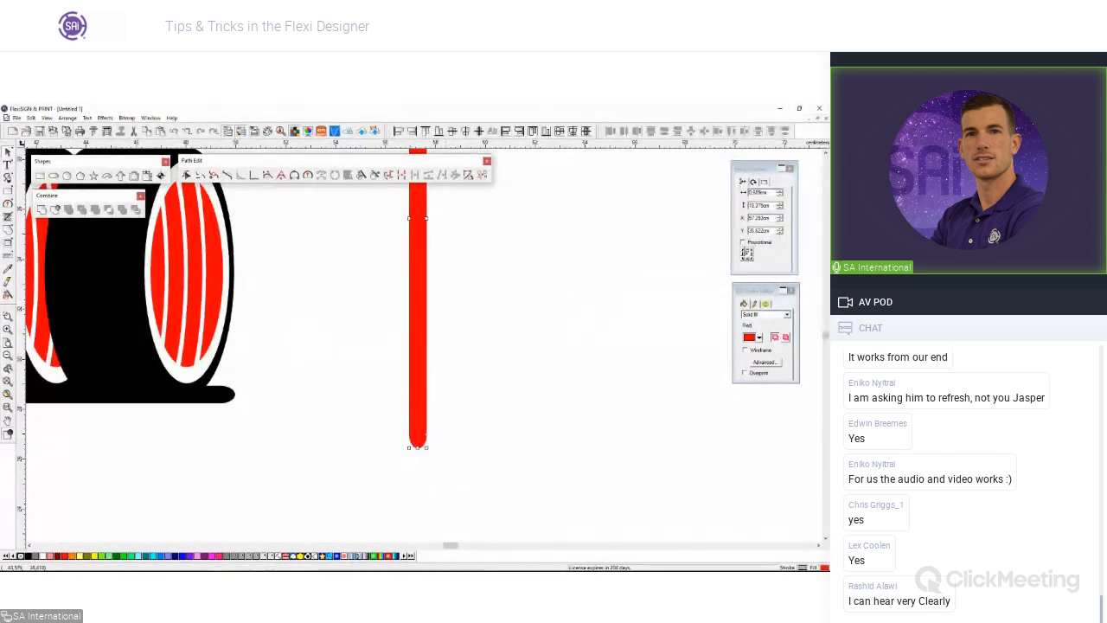
pyautogui.click(66, 117)
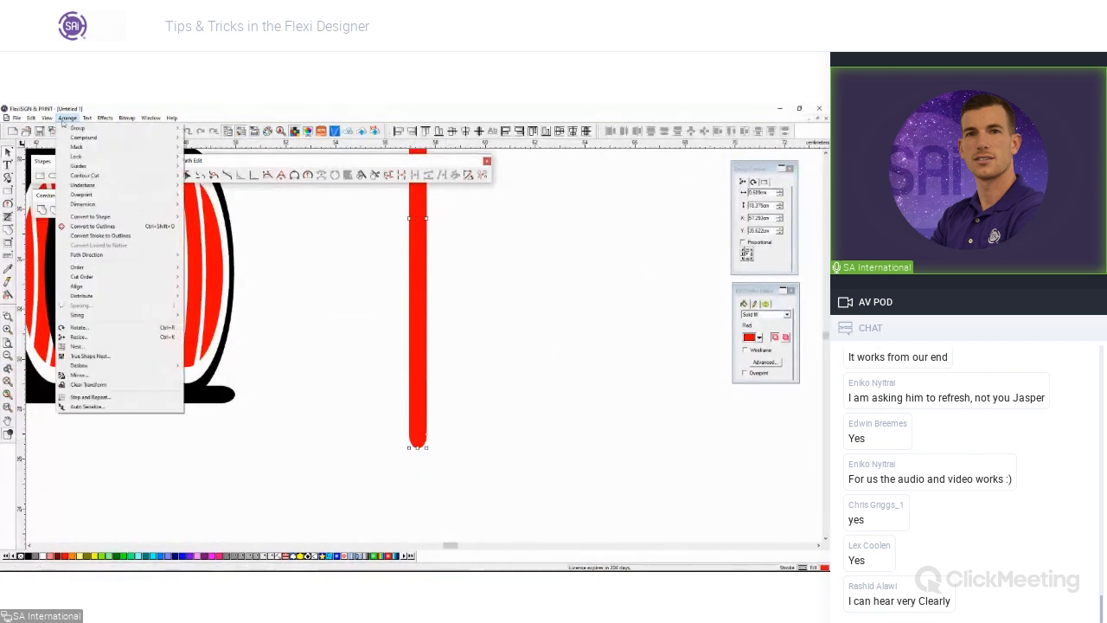
pyautogui.click(87, 227)
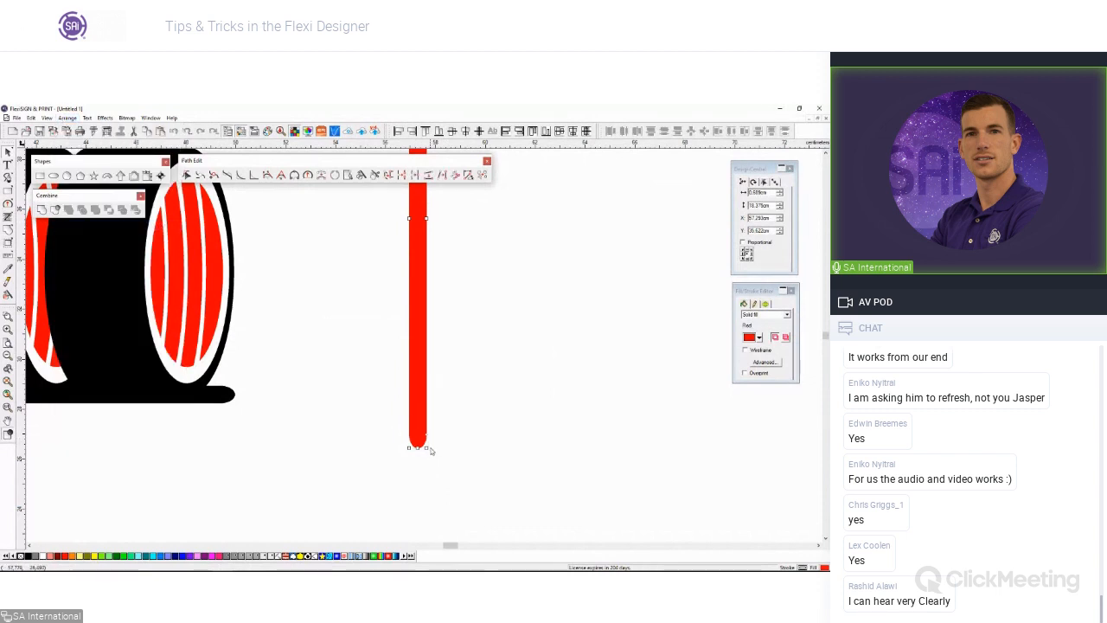
# Step: Nudge the two side points at the bar's lower end inward and raise its bottom point to start the taper
pyautogui.scroll(2, 432, 448)
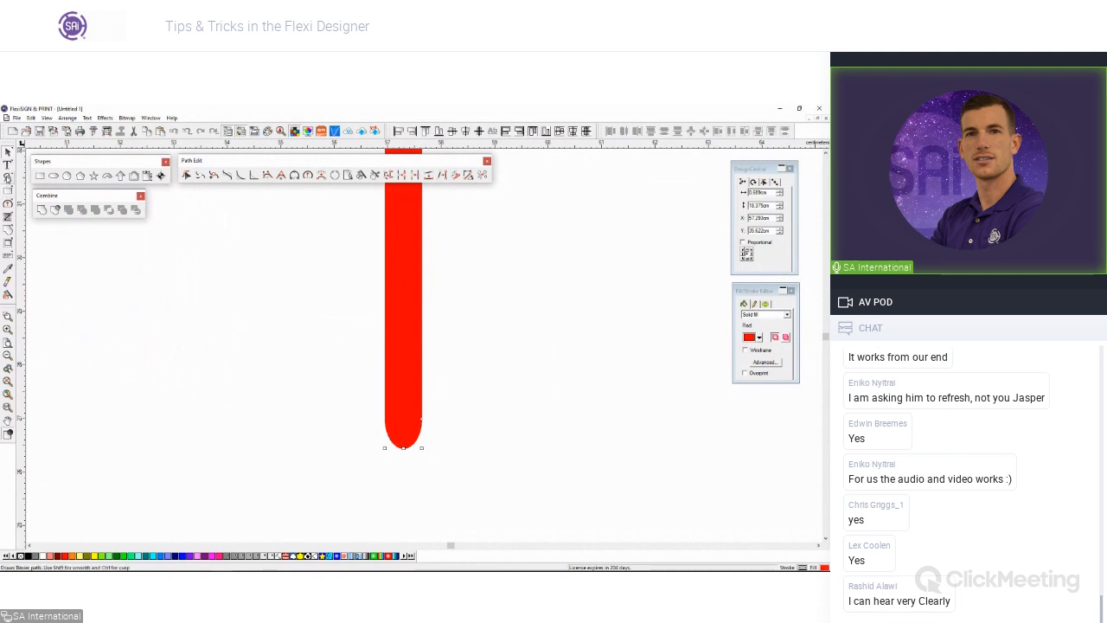
pyautogui.click(8, 204)
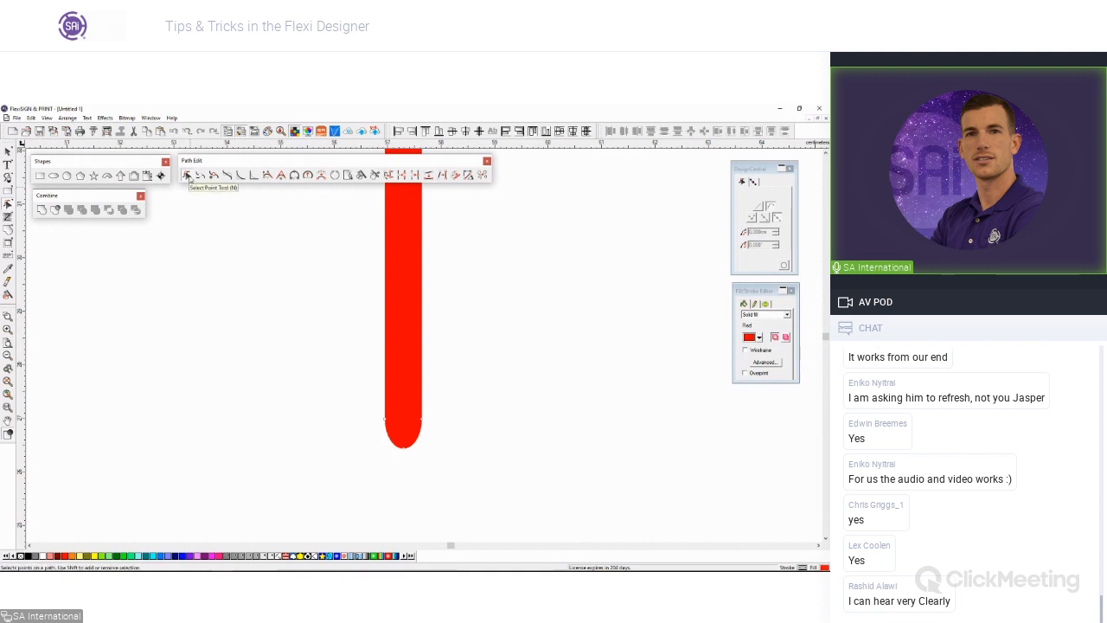
pyautogui.click(385, 418)
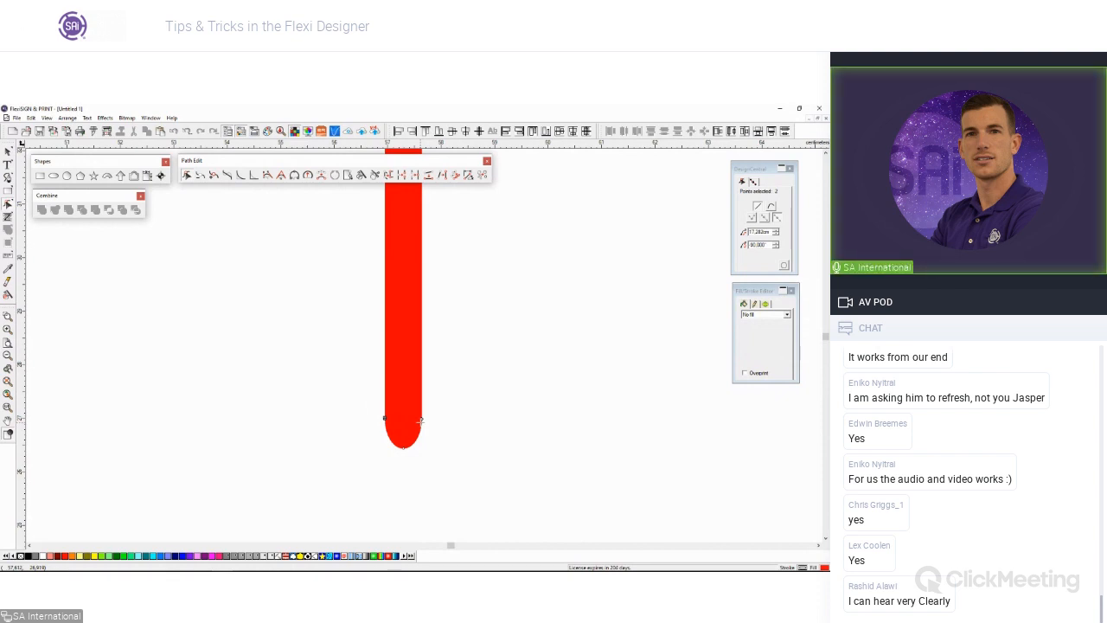
pyautogui.press('Right')
pyautogui.click(422, 420)
pyautogui.press('Left')
pyautogui.press('Left')
pyautogui.press('Left')
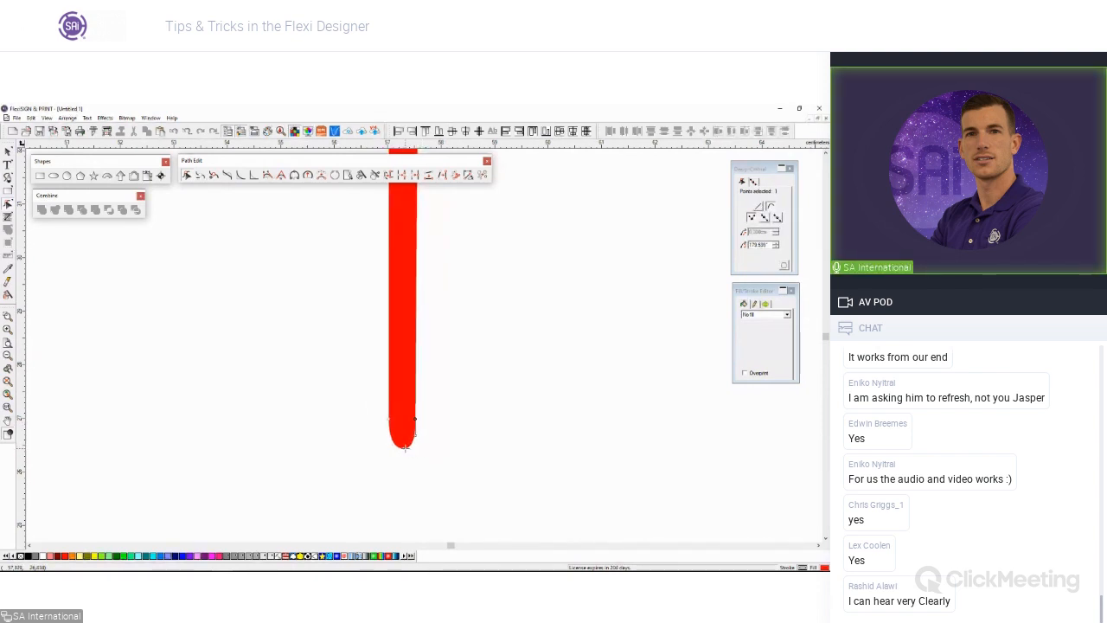
pyautogui.click(403, 447)
pyautogui.press('Up')
pyautogui.press('Up')
pyautogui.press('Up')
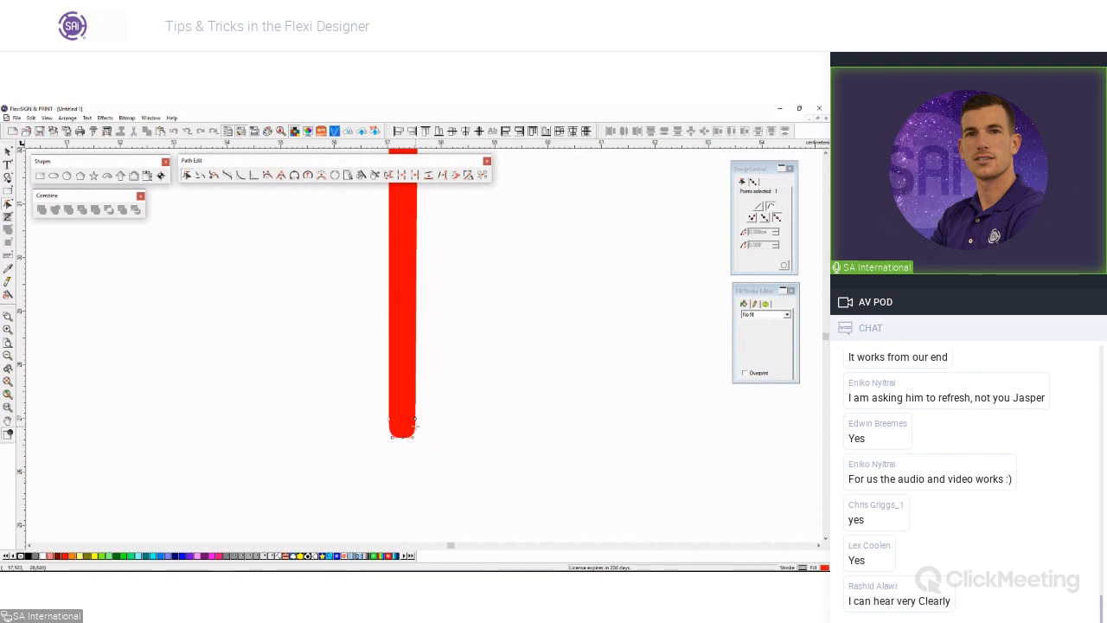
# Step: Bring the two lower side points of the bar further inward to strengthen the taper
pyautogui.click(414, 420)
pyautogui.press('Left')
pyautogui.press('Left')
pyautogui.press('Left')
pyautogui.press('Left')
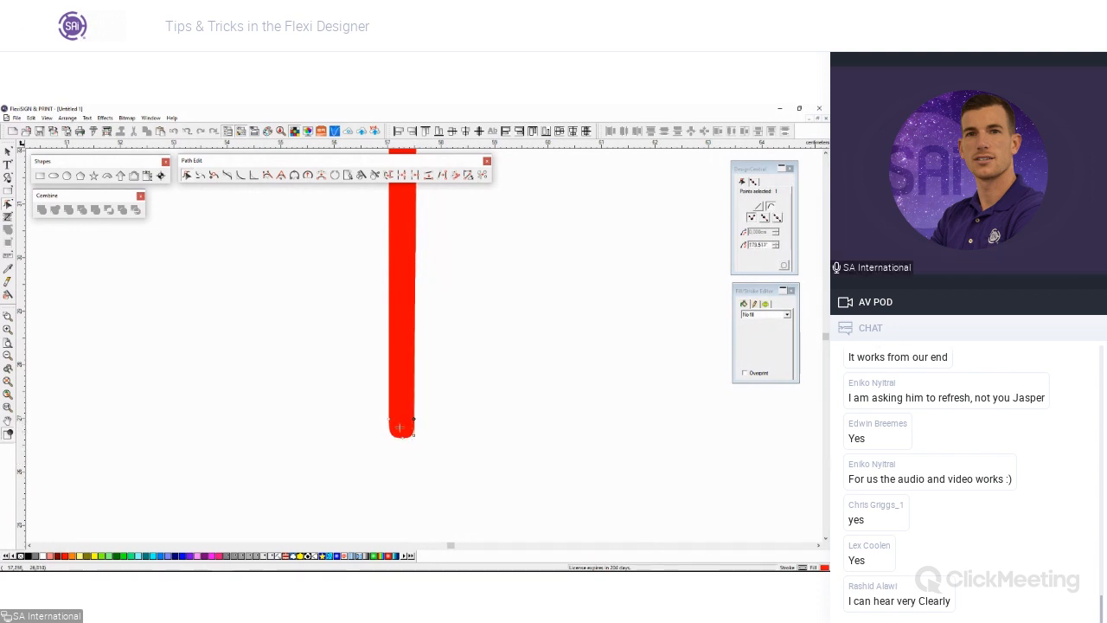
pyautogui.press('Left')
pyautogui.click(391, 420)
pyautogui.press('Right')
pyautogui.press('Right')
pyautogui.press('Right')
pyautogui.press('Right')
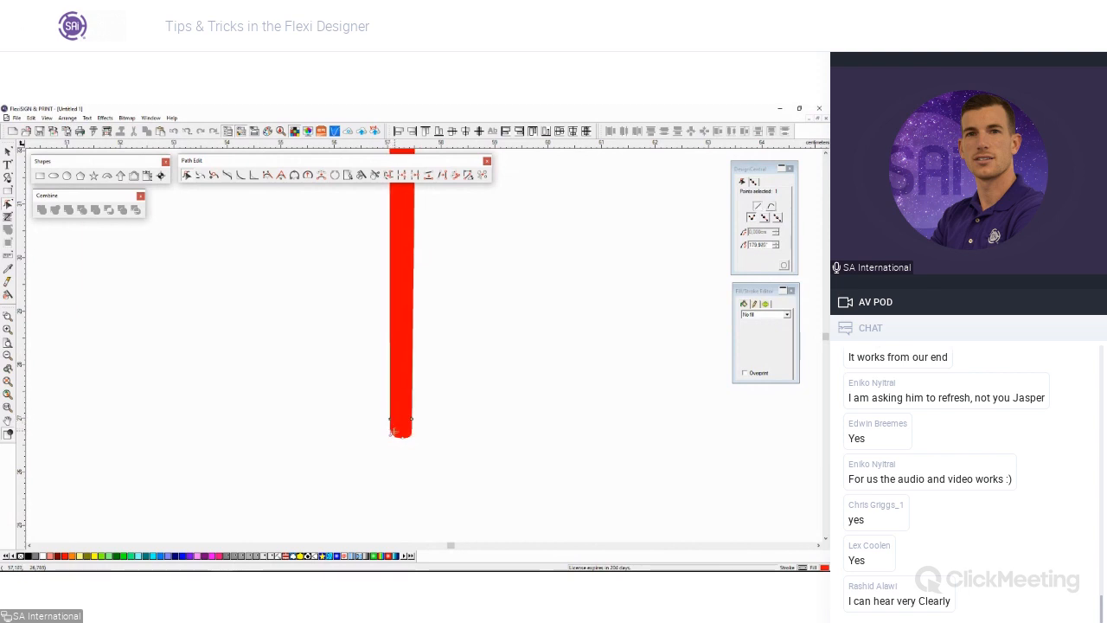
pyautogui.click(400, 436)
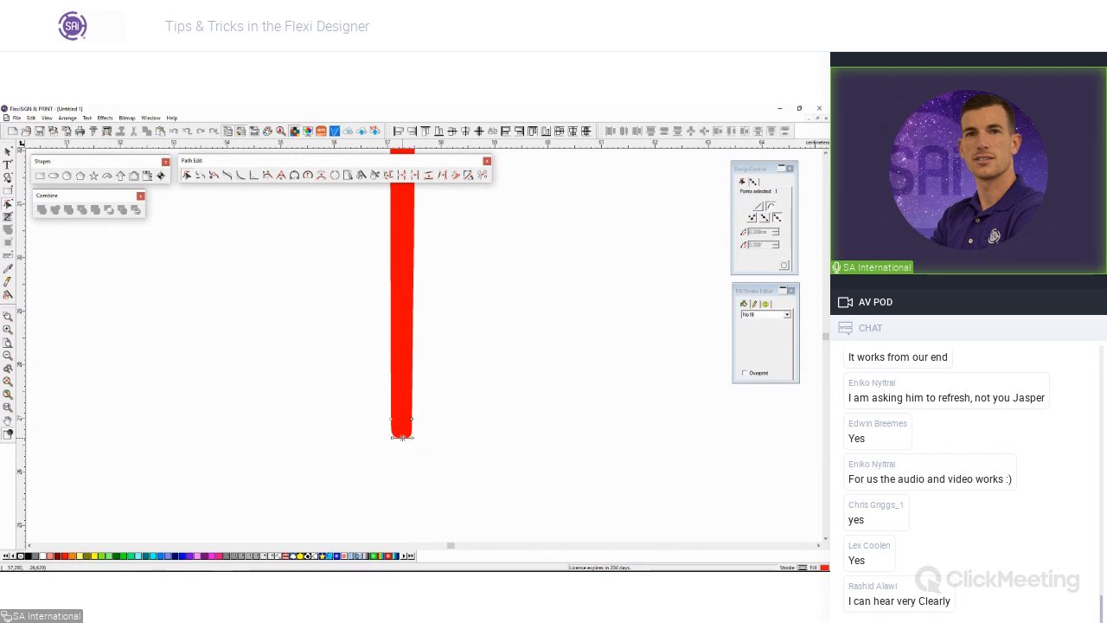
# Step: Nudge the lower side points closer together once more and raise the bottom point to flatten the chopstick's narrow tip
pyautogui.click(391, 419)
pyautogui.press('Right')
pyautogui.press('Right')
pyautogui.press('Right')
pyautogui.press('Right')
pyautogui.click(412, 419)
pyautogui.press('Left')
pyautogui.press('Left')
pyautogui.press('Left')
pyautogui.press('Left')
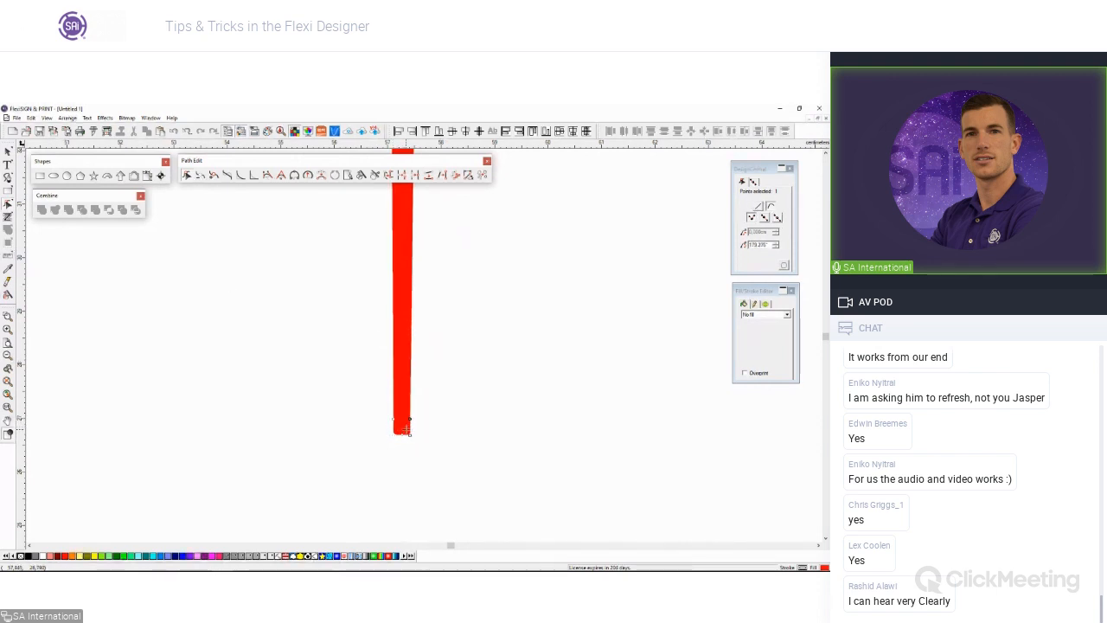
pyautogui.click(402, 432)
pyautogui.press('Up')
pyautogui.press('Up')
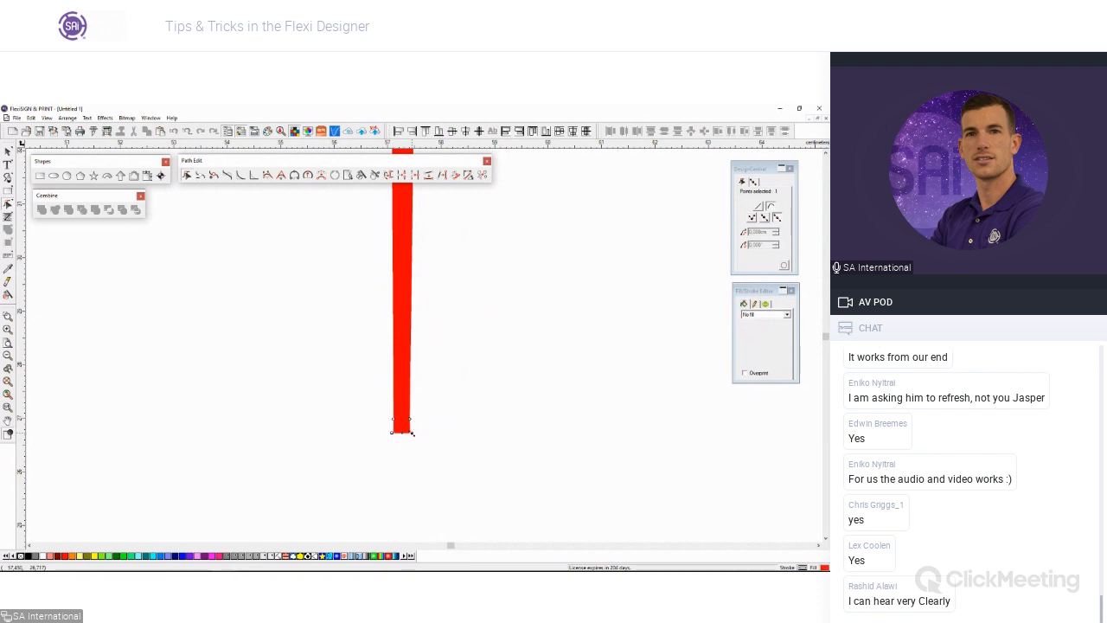
pyautogui.click(300, 393)
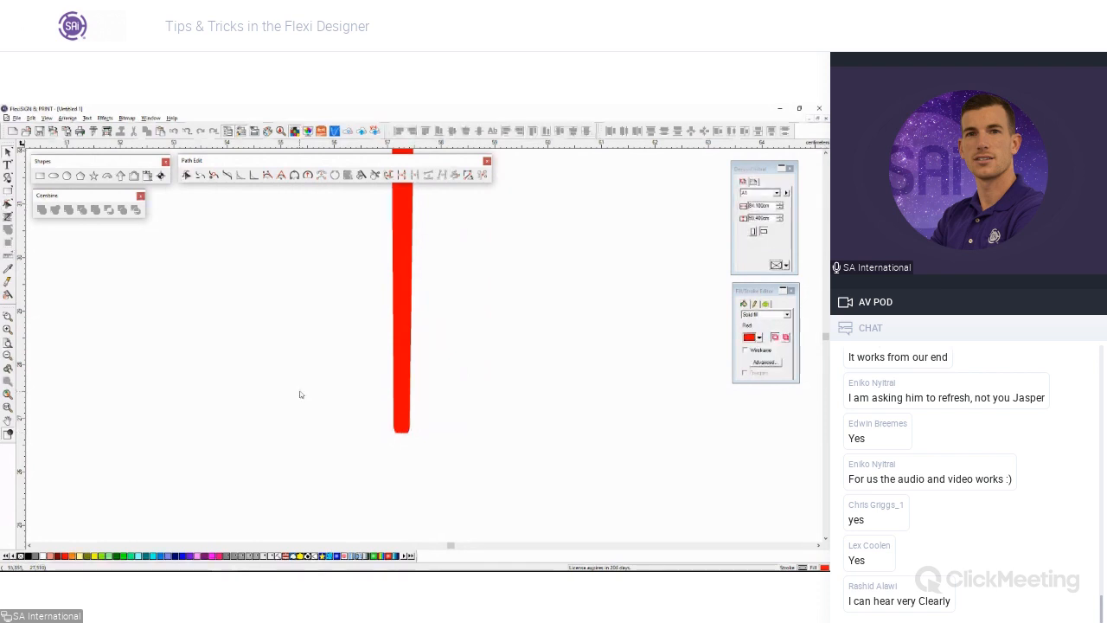
pyautogui.scroll(-3, 300, 392)
pyautogui.scroll(-4, 306, 381)
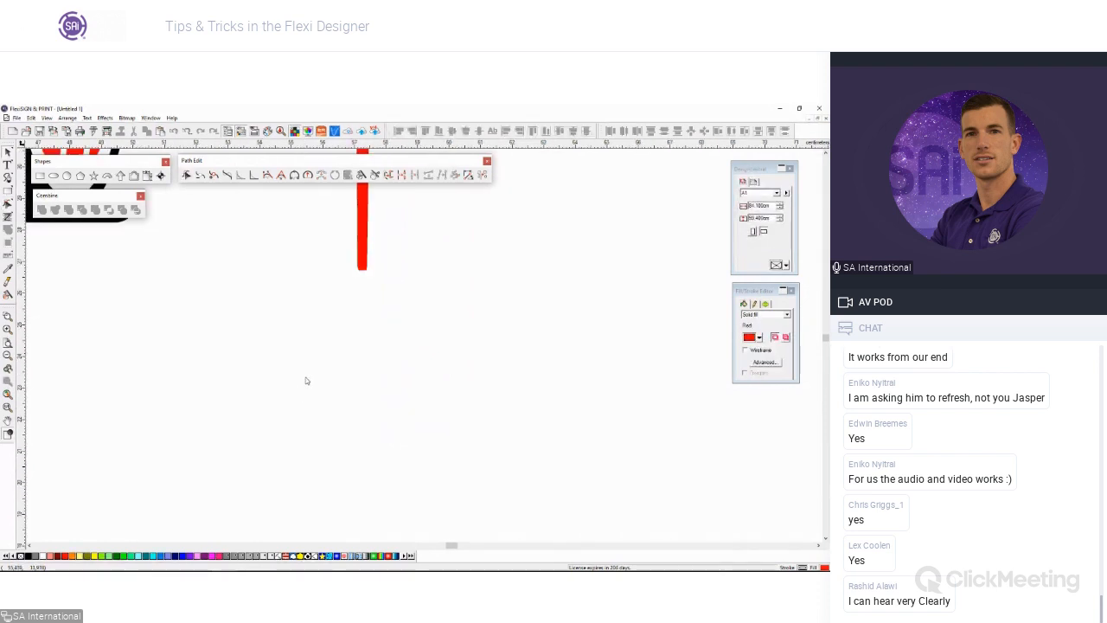
# Step: Recolour the tapered red chopstick to solid black
pyautogui.scroll(3, 305, 378)
pyautogui.scroll(-3, 305, 377)
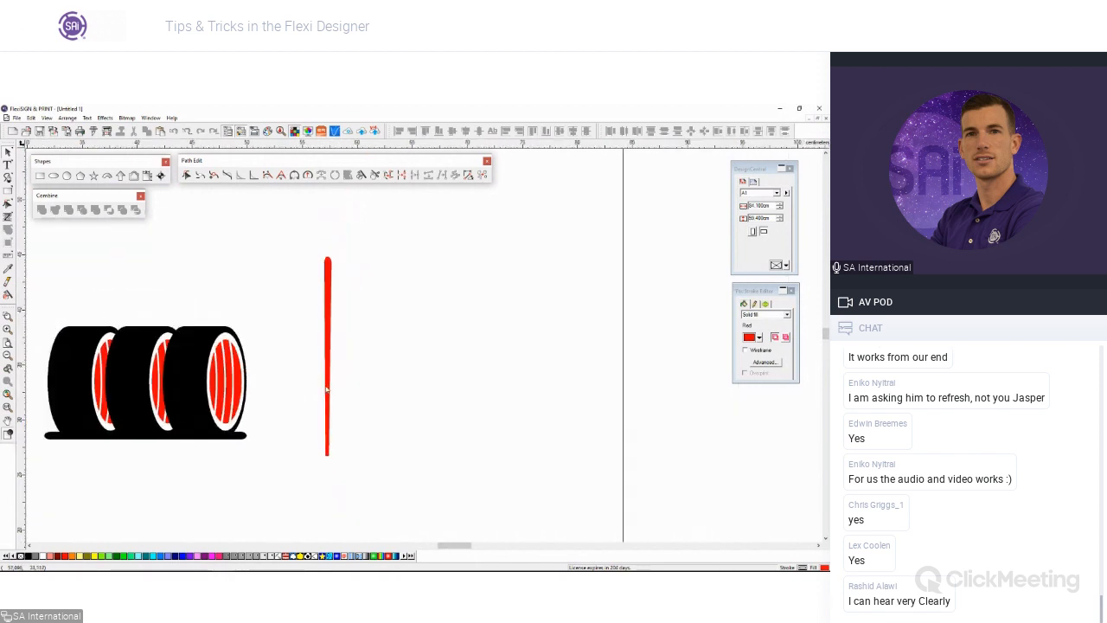
pyautogui.click(330, 390)
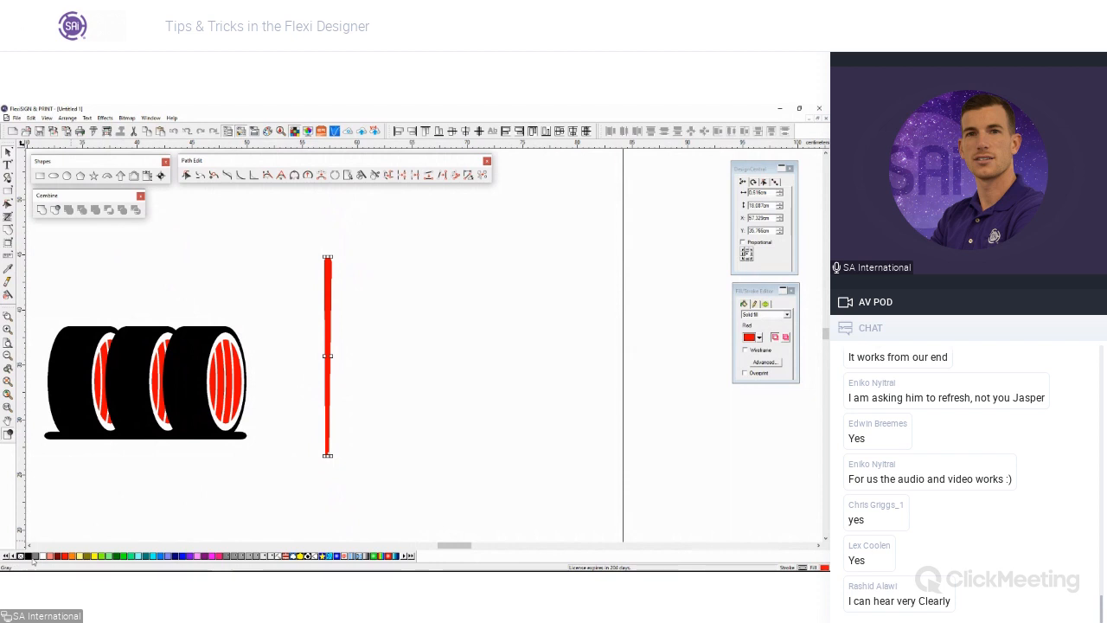
pyautogui.click(28, 555)
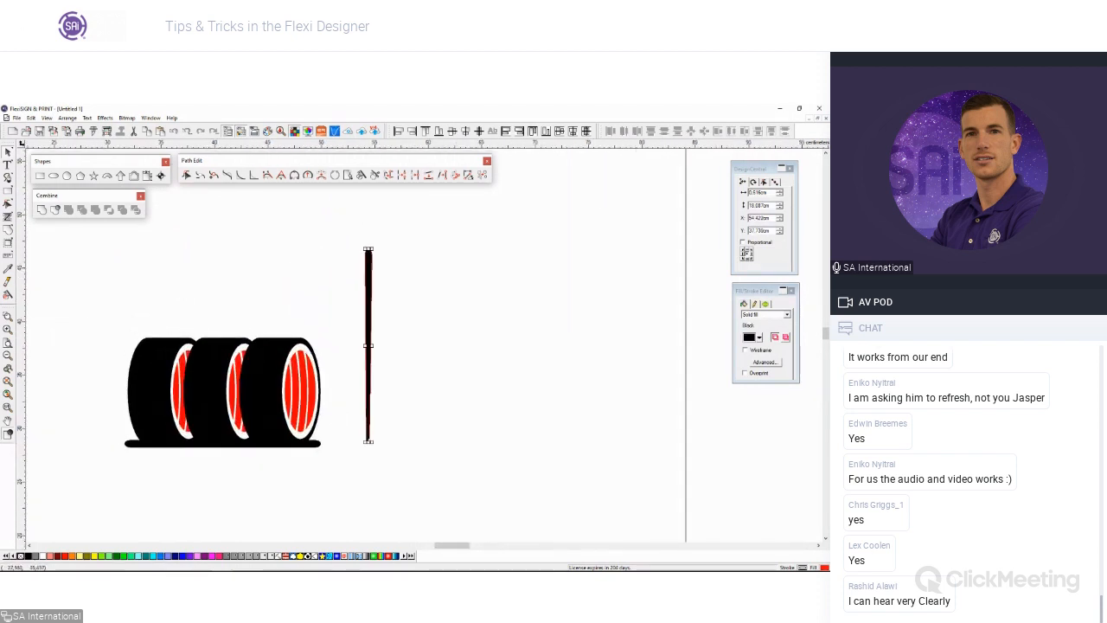
# Step: Stretch the chopstick upward to about 20.7 cm tall and send it behind the other objects
pyautogui.scroll(-2, 55, 313)
pyautogui.moveTo(461, 545); pyautogui.dragTo(448, 546)
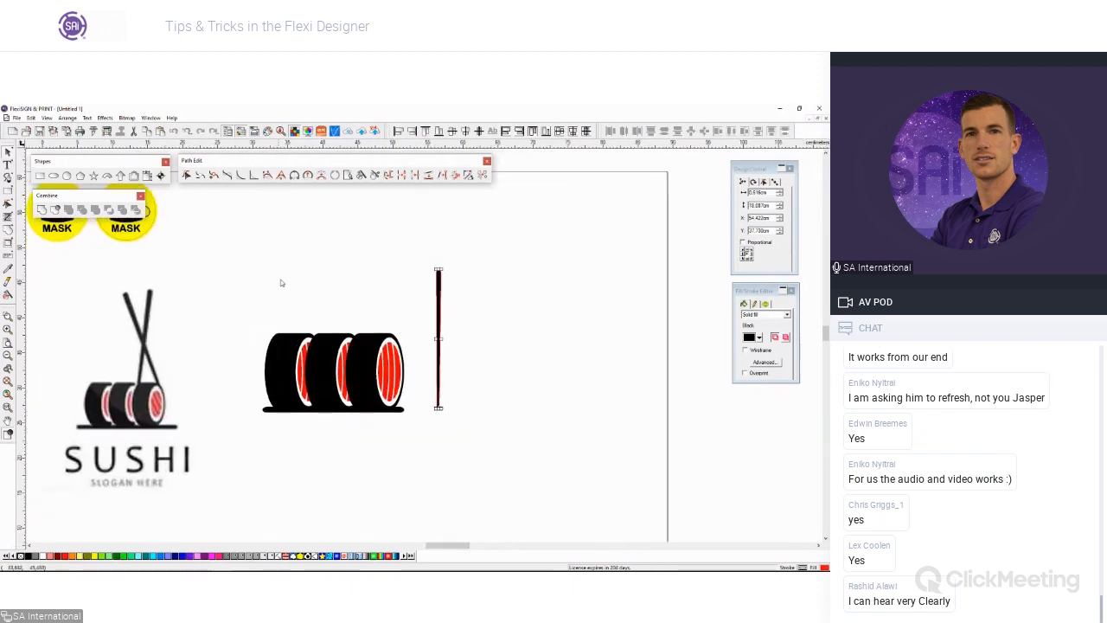
pyautogui.click(457, 268)
pyautogui.moveTo(454, 271); pyautogui.dragTo(456, 270)
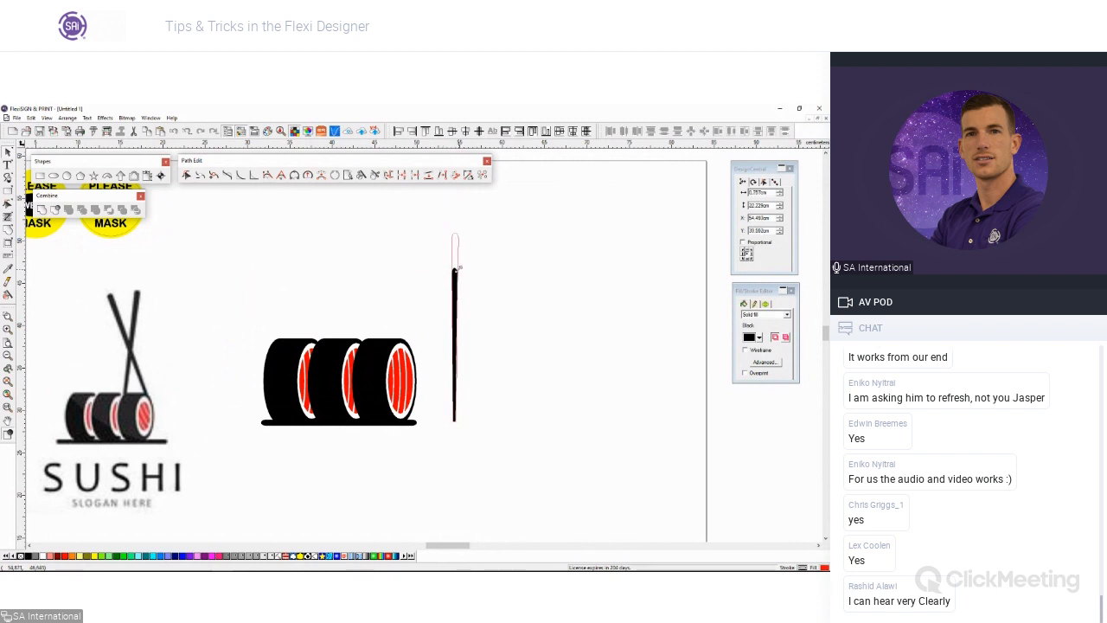
pyautogui.moveTo(456, 270); pyautogui.dragTo(455, 248)
pyautogui.rightClick(455, 281)
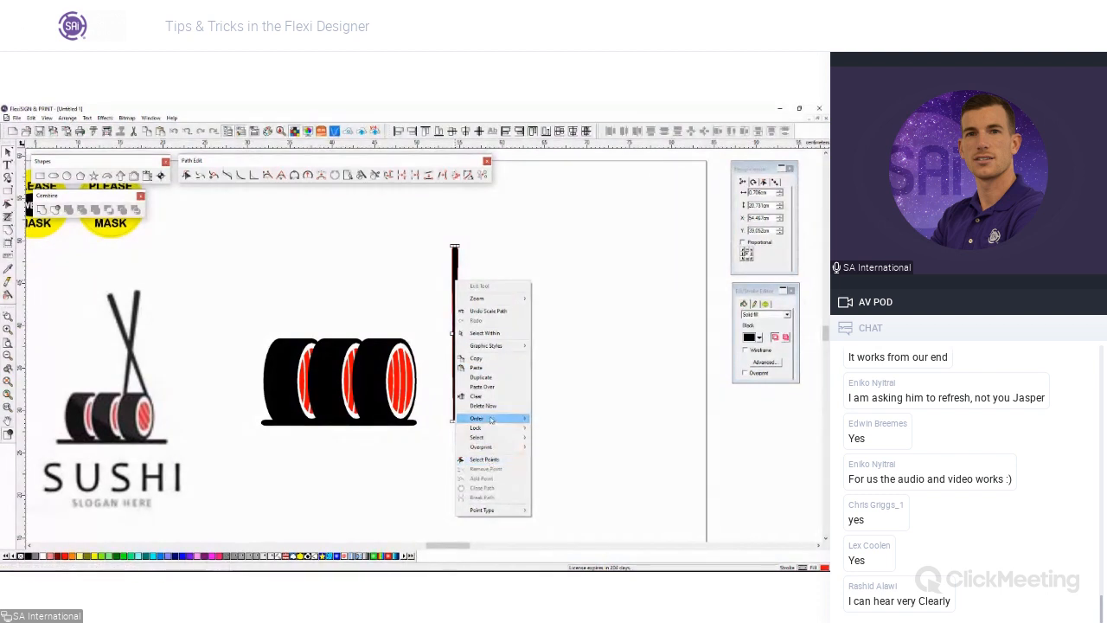
pyautogui.moveTo(489, 419)
pyautogui.click(558, 428)
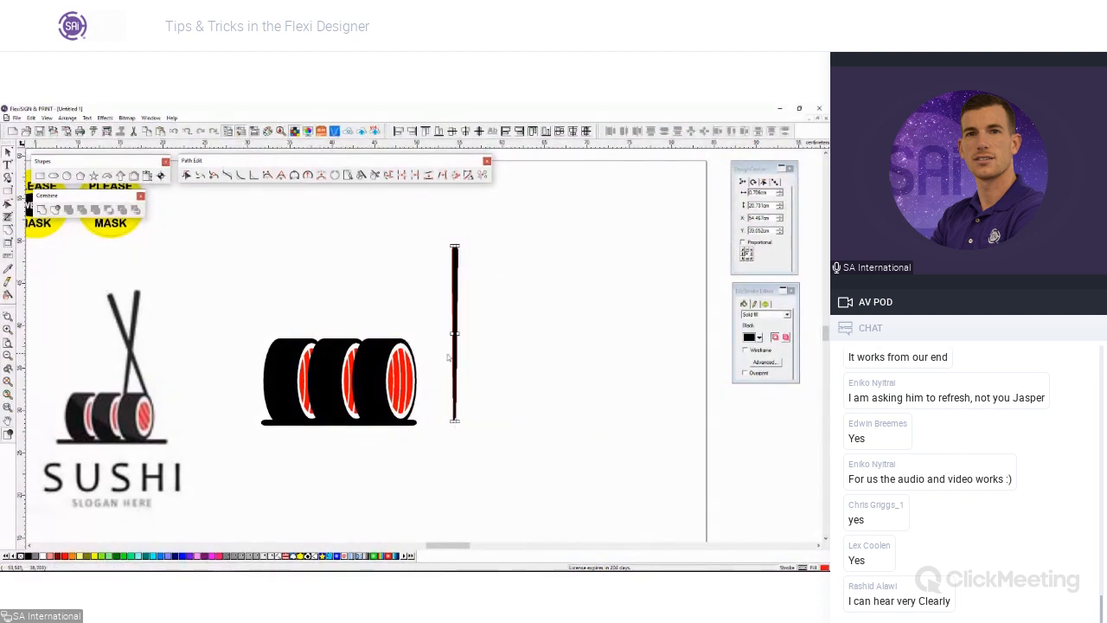
# Step: Place the chopstick above the rolls with its tip behind them, tilting its upper end about 5° to the right
pyautogui.moveTo(455, 355); pyautogui.dragTo(362, 308)
pyautogui.moveTo(369, 200); pyautogui.dragTo(375, 229)
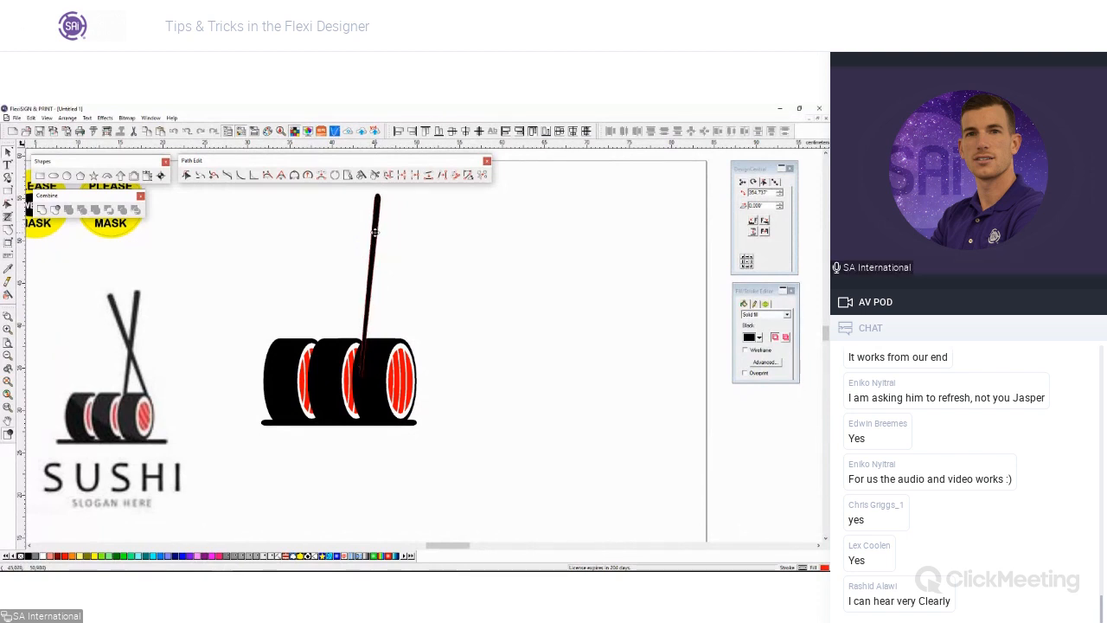
pyautogui.moveTo(374, 233); pyautogui.dragTo(362, 251)
# Step: Rotate the second chopstick about 29° the opposite way and position it so that it crosses the first above the rolls
pyautogui.click(424, 295)
pyautogui.moveTo(411, 217)
pyautogui.mouseDown()
pyautogui.moveTo(391, 220)
pyautogui.moveTo(400, 220)
pyautogui.mouseUp()
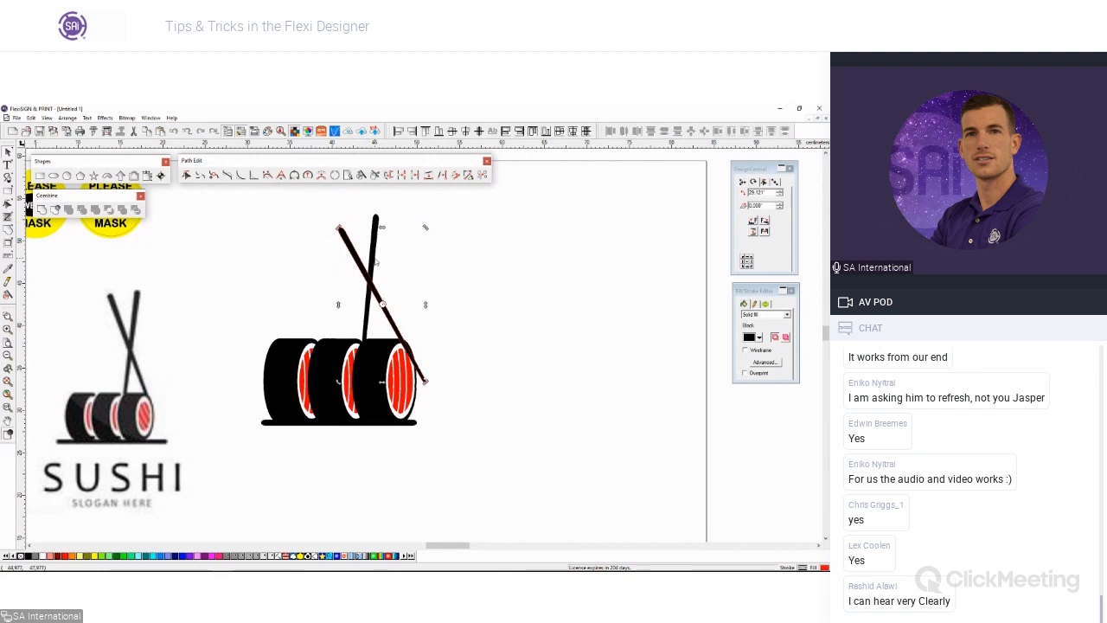
pyautogui.moveTo(357, 260); pyautogui.dragTo(354, 245)
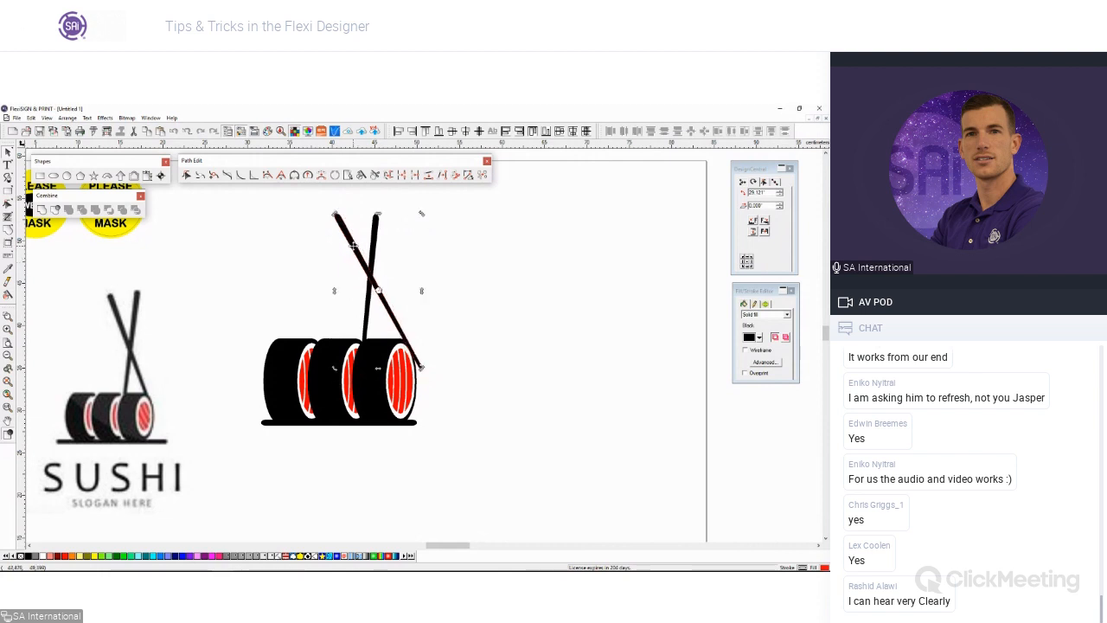
pyautogui.click(320, 307)
# Step: Add the two-line capitalised text "SUSHI" and "BAR" beneath the base line
pyautogui.scroll(-2, 315, 307)
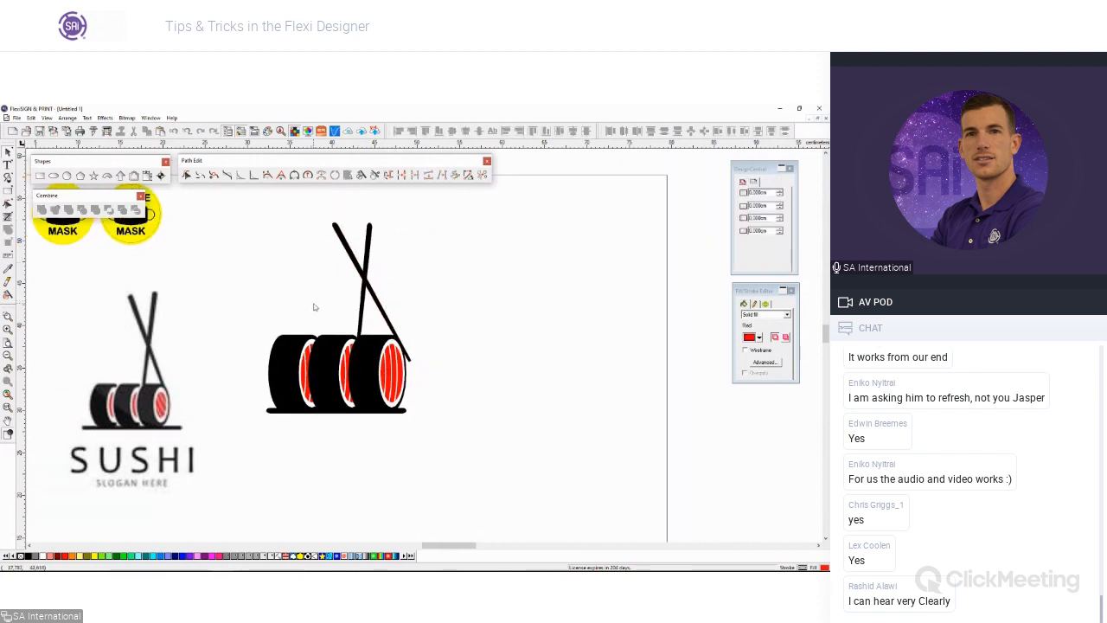
pyautogui.scroll(2, 259, 441)
pyautogui.press('t')
pyautogui.click(300, 427)
pyautogui.write('sush')
pyautogui.press('BackSpace')
pyautogui.press('BackSpace')
pyautogui.press('BackSpace')
pyautogui.press('BackSpace')
pyautogui.write('S')
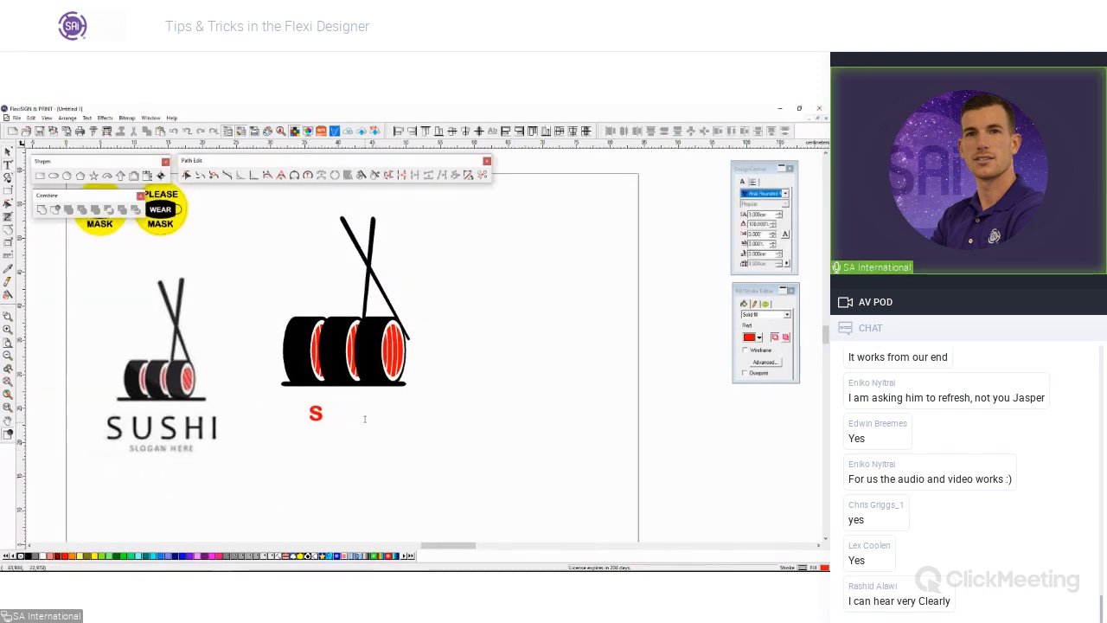
pyautogui.write('USHI')
pyautogui.press('Return')
pyautogui.write('BAR')
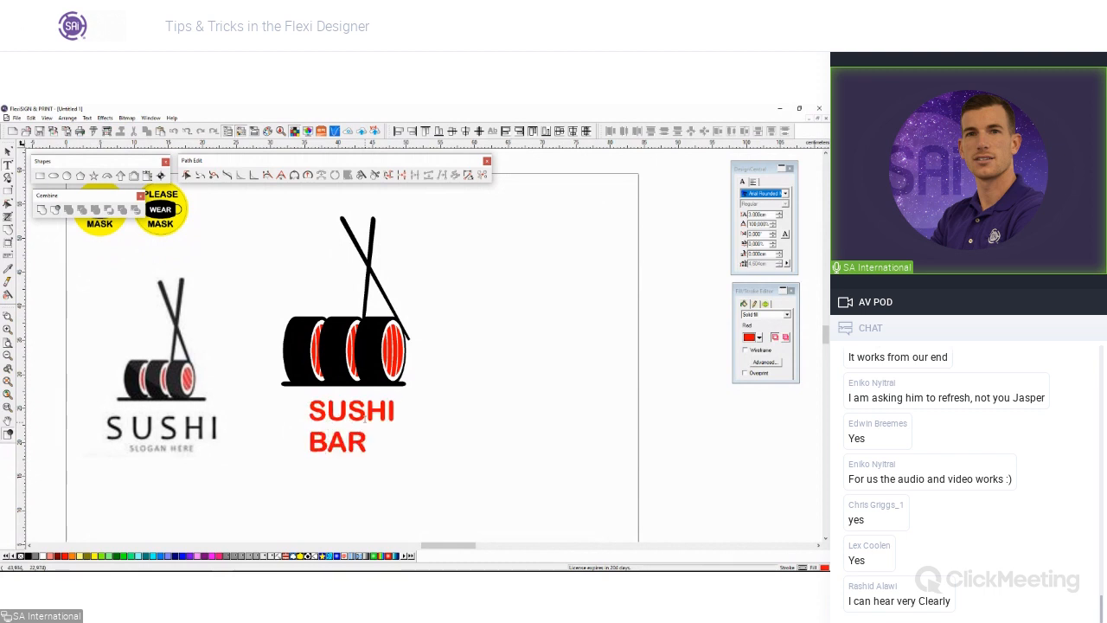
# Step: Centre-align the two lines of text and colour them black
pyautogui.click(6, 153)
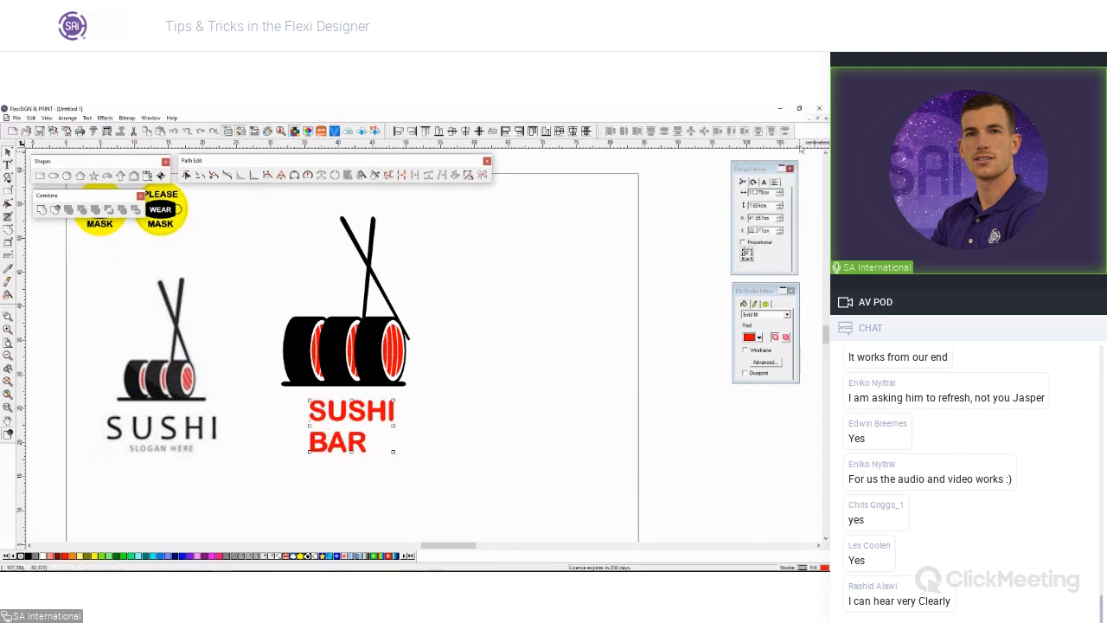
pyautogui.click(775, 183)
pyautogui.click(764, 194)
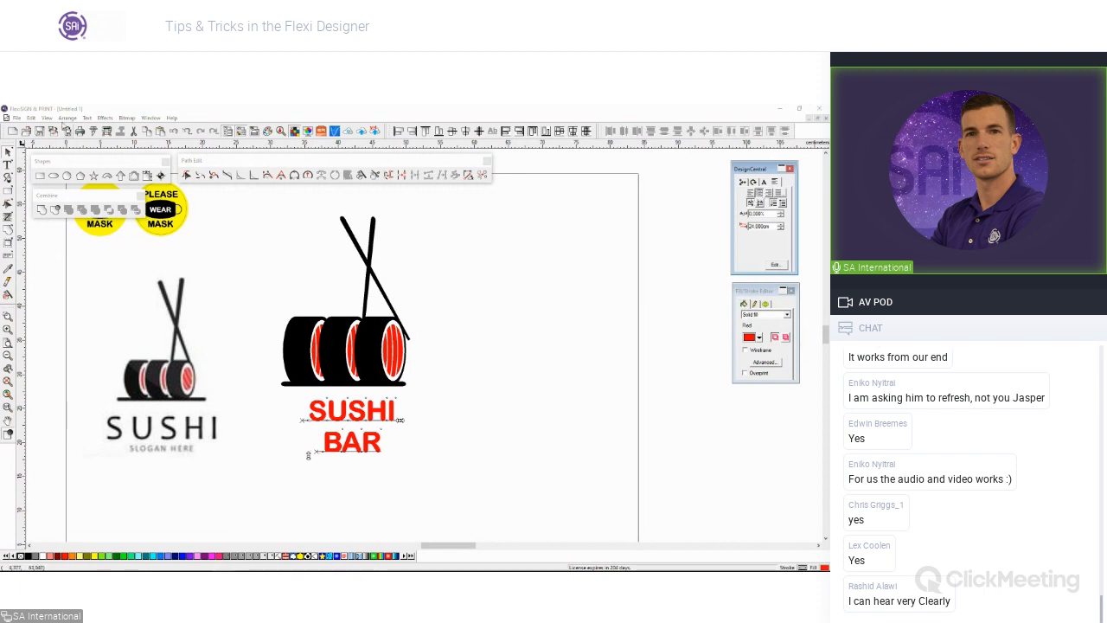
pyautogui.click(23, 555)
# Step: Centre the SUSHI BAR text horizontally under the base line
pyautogui.keyDown('shift'); pyautogui.click(339, 383); pyautogui.keyUp('shift')
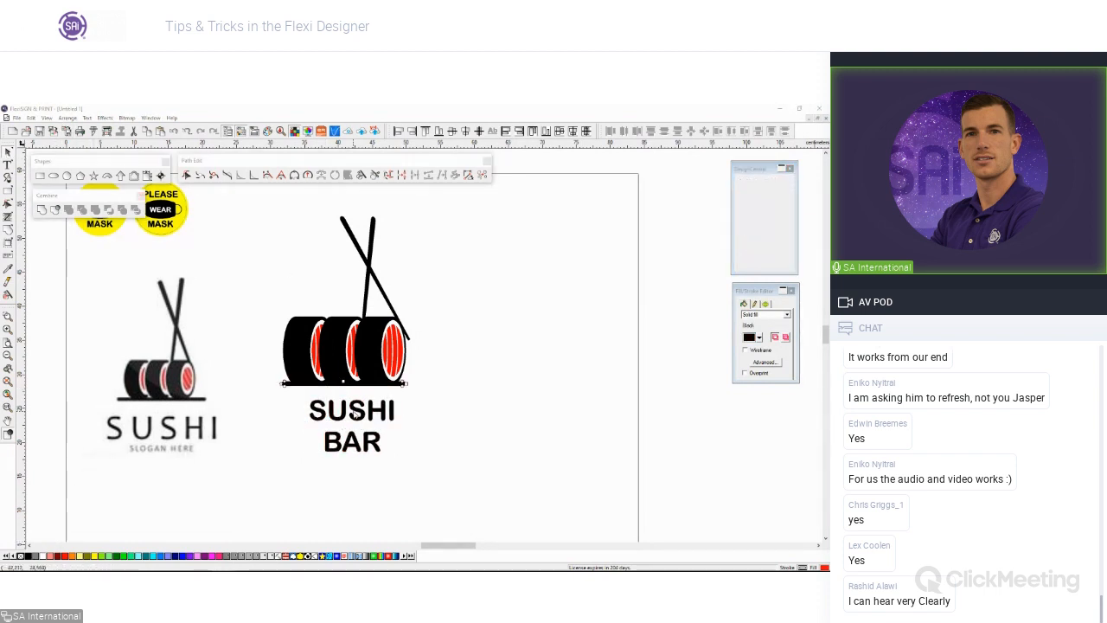
pyautogui.click(471, 131)
pyautogui.click(448, 428)
# Step: Move the whole sushi logo with its text slightly to the right, away from the reference image
pyautogui.scroll(-1, 448, 428)
pyautogui.scroll(-1, 448, 428)
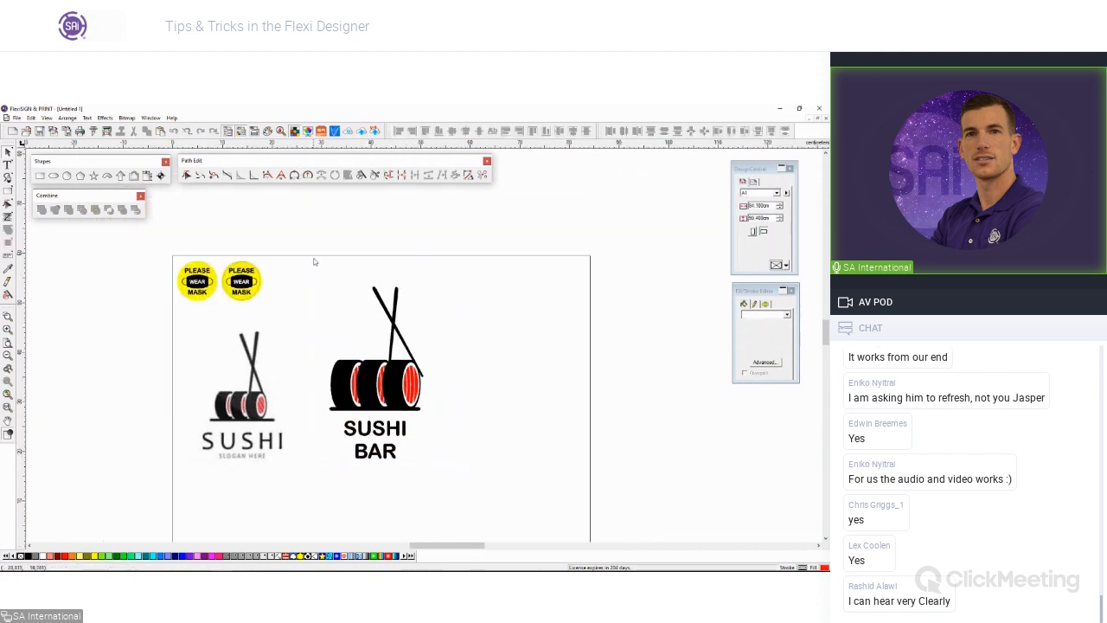
pyautogui.click(431, 407)
pyautogui.click(535, 438)
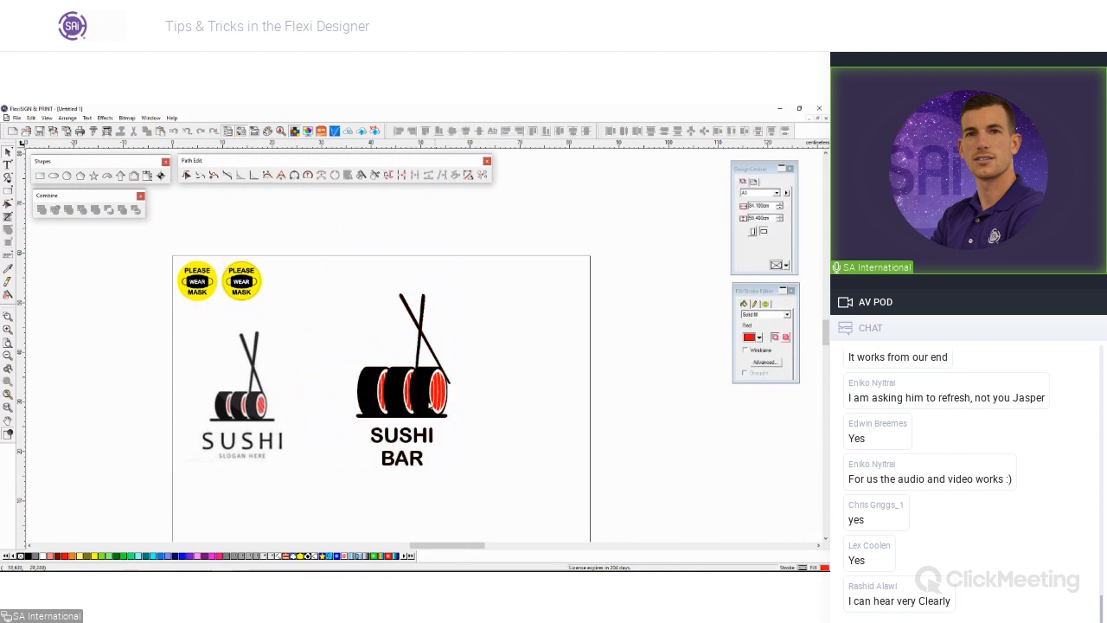
# Step: Examine the rolls, stripes and chopsticks of the rebuilt logo up close and as a whole
pyautogui.scroll(2, 498, 480)
pyautogui.scroll(3, 498, 480)
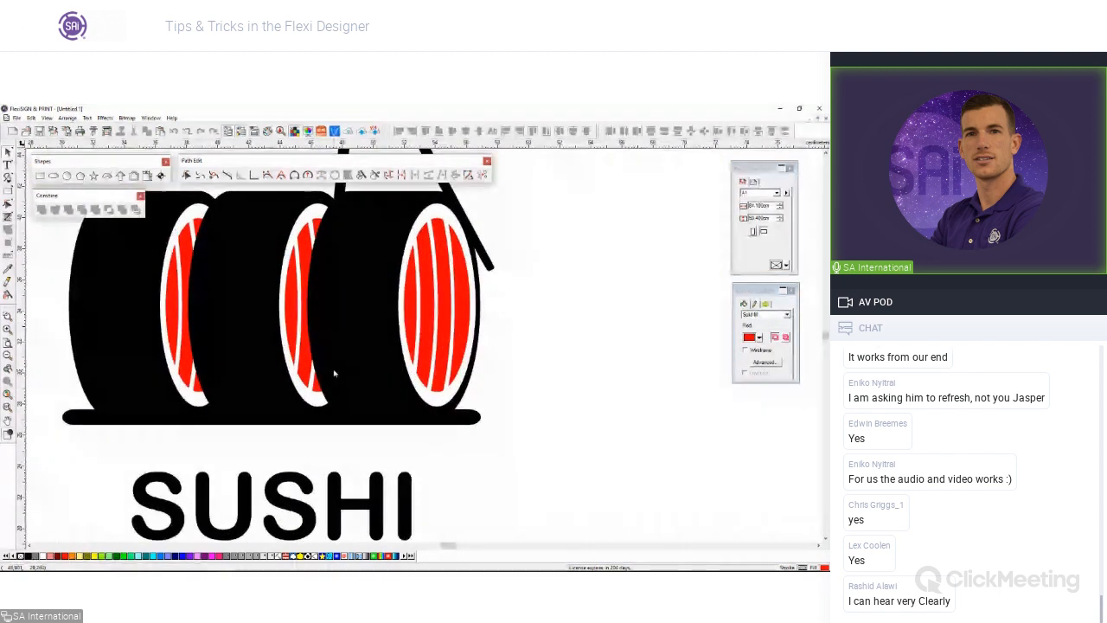
pyautogui.scroll(1, 313, 355)
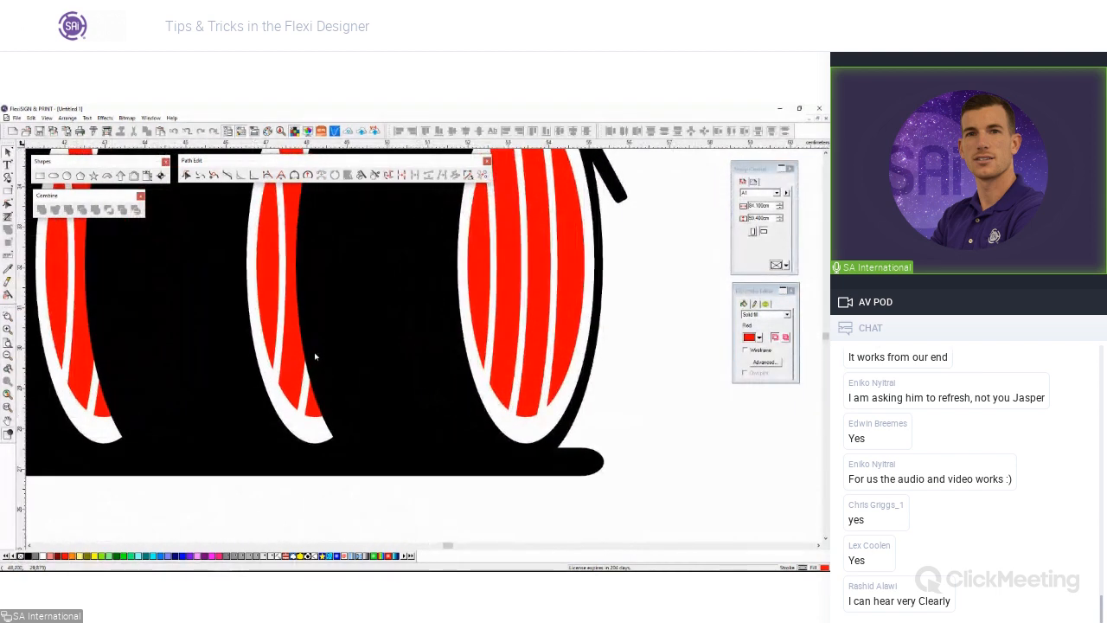
pyautogui.scroll(-3, 311, 352)
pyautogui.scroll(-1, 309, 347)
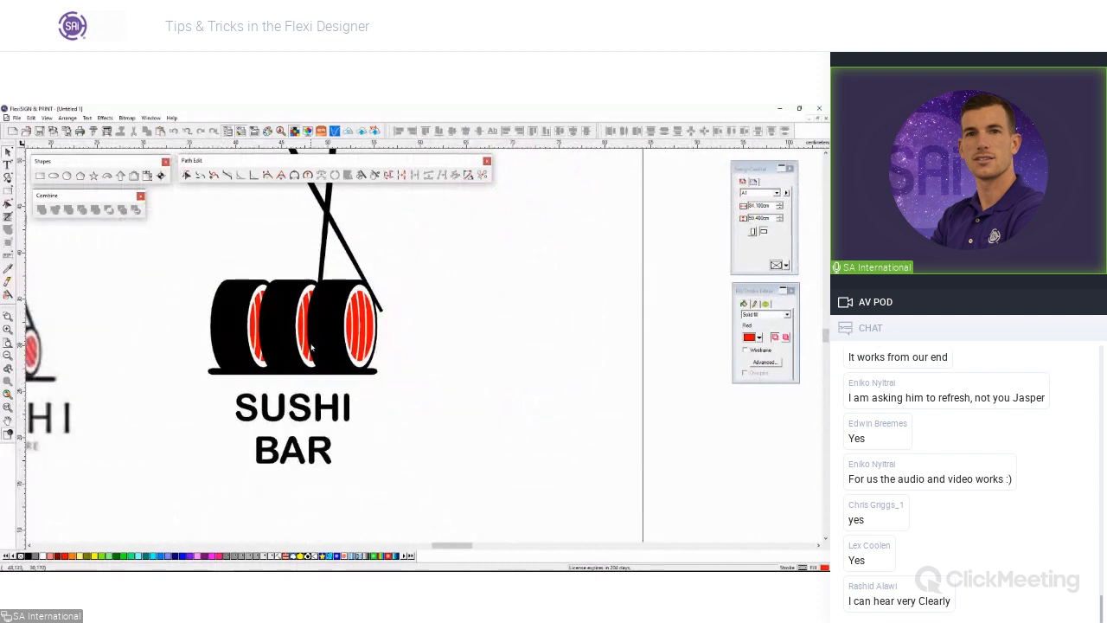
pyautogui.scroll(1, 311, 346)
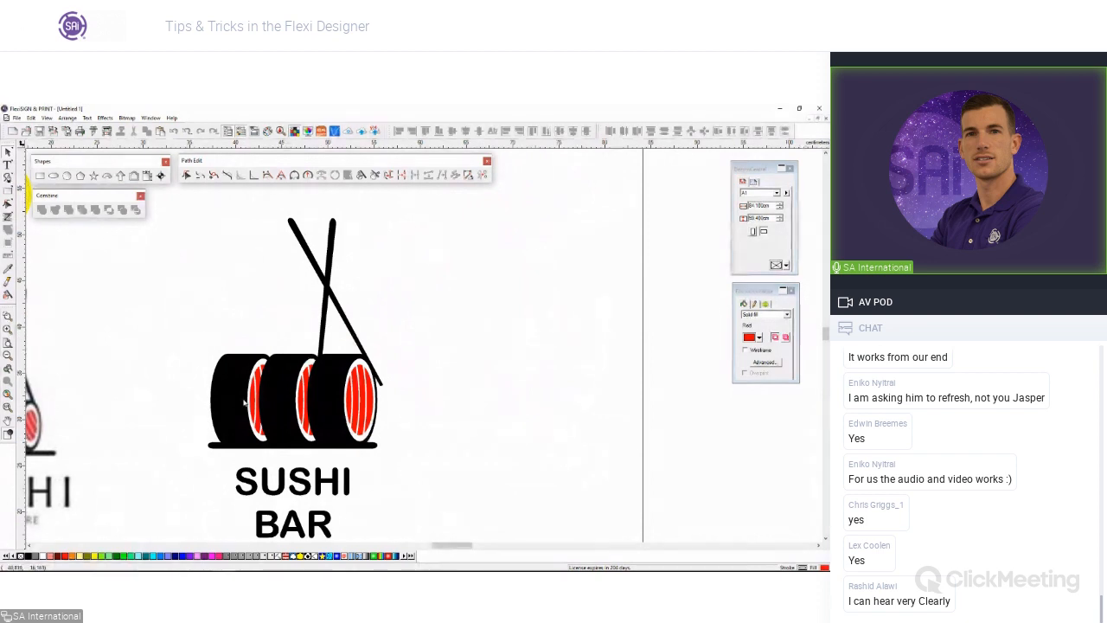
pyautogui.scroll(-2, 245, 401)
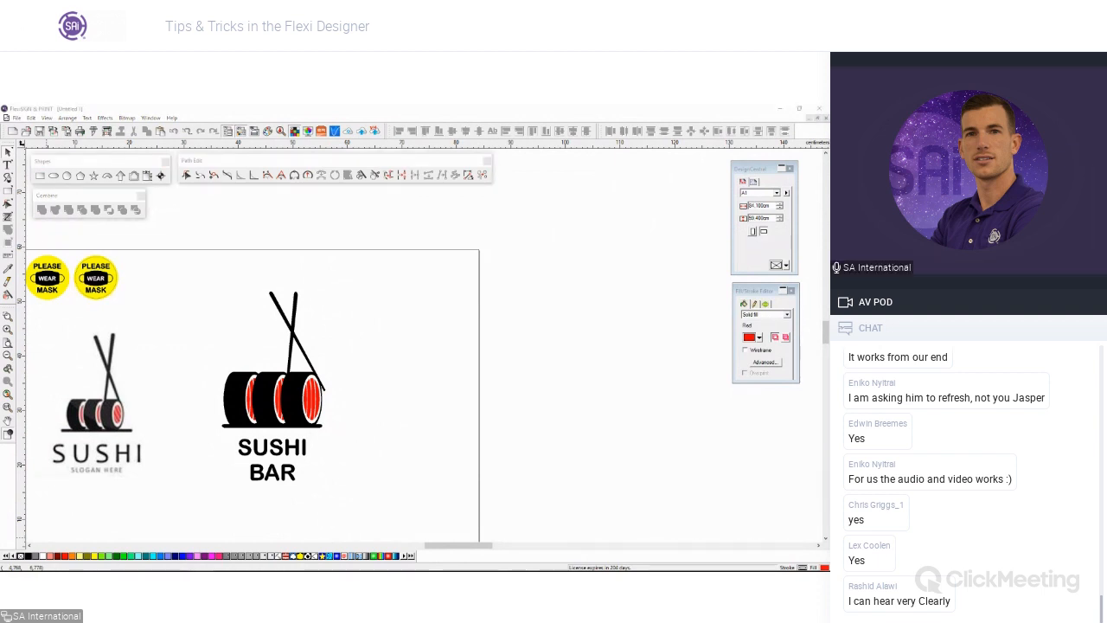
# Step: Select the entire sushi logo and shift it slightly left to free space on the page
pyautogui.click(367, 318)
pyautogui.scroll(-1, 347, 320)
pyautogui.moveTo(367, 444); pyautogui.dragTo(230, 255)
pyautogui.moveTo(321, 395); pyautogui.dragTo(307, 393)
pyautogui.click(473, 421)
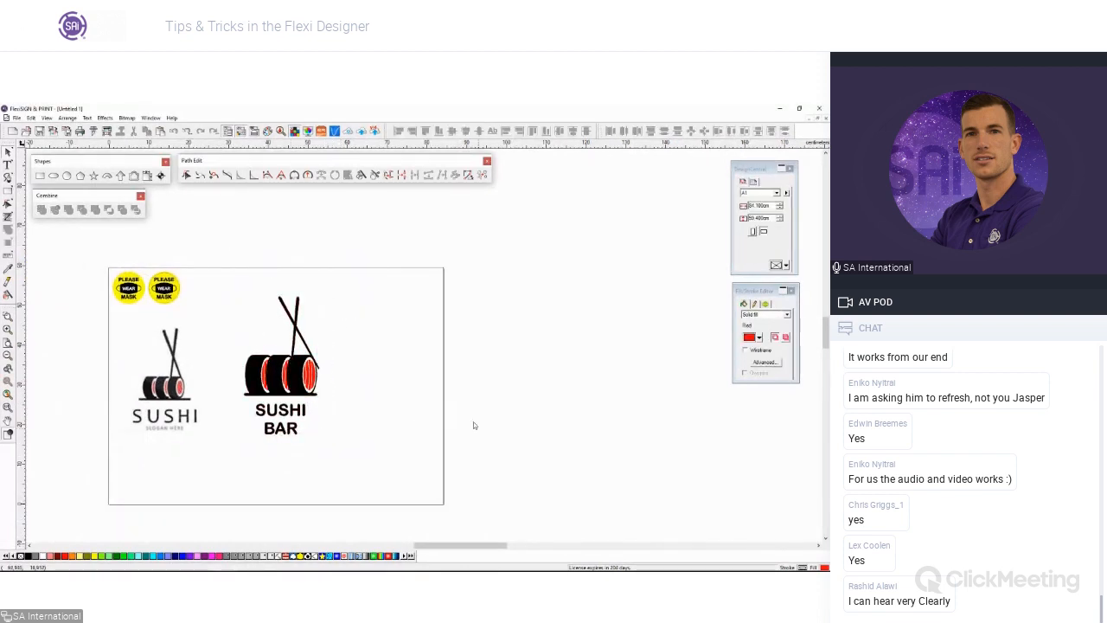
# Step: Draw a circle about 22 cm in diameter to the right of the logo and give it a solid white fill
pyautogui.click(55, 176)
pyautogui.moveTo(359, 335); pyautogui.dragTo(446, 418)
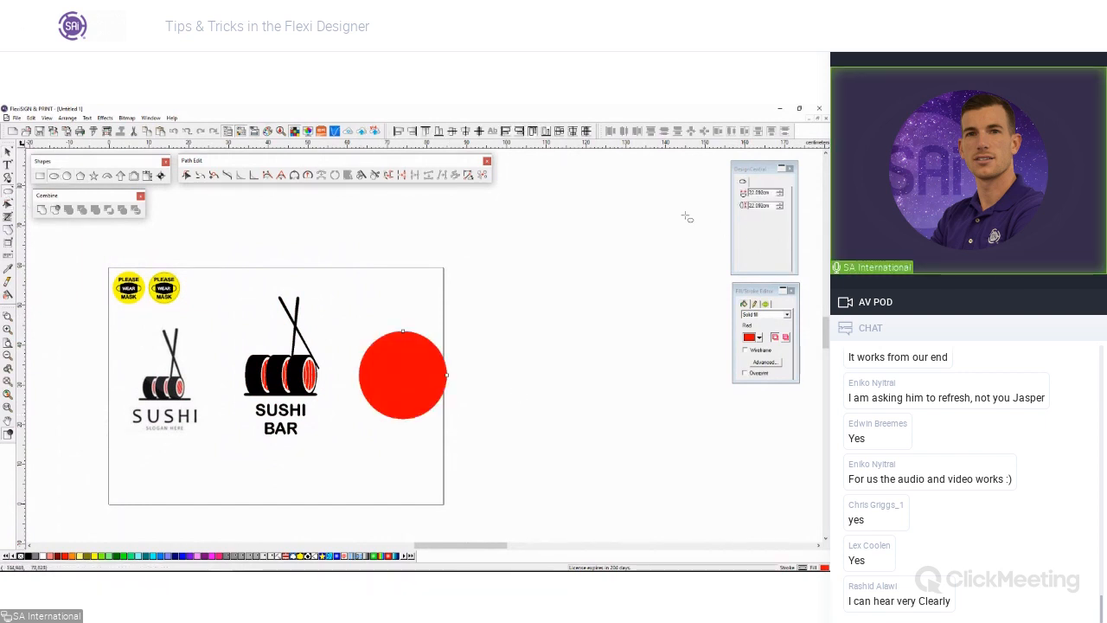
pyautogui.click(9, 151)
pyautogui.click(758, 337)
pyautogui.click(753, 354)
pyautogui.click(745, 349)
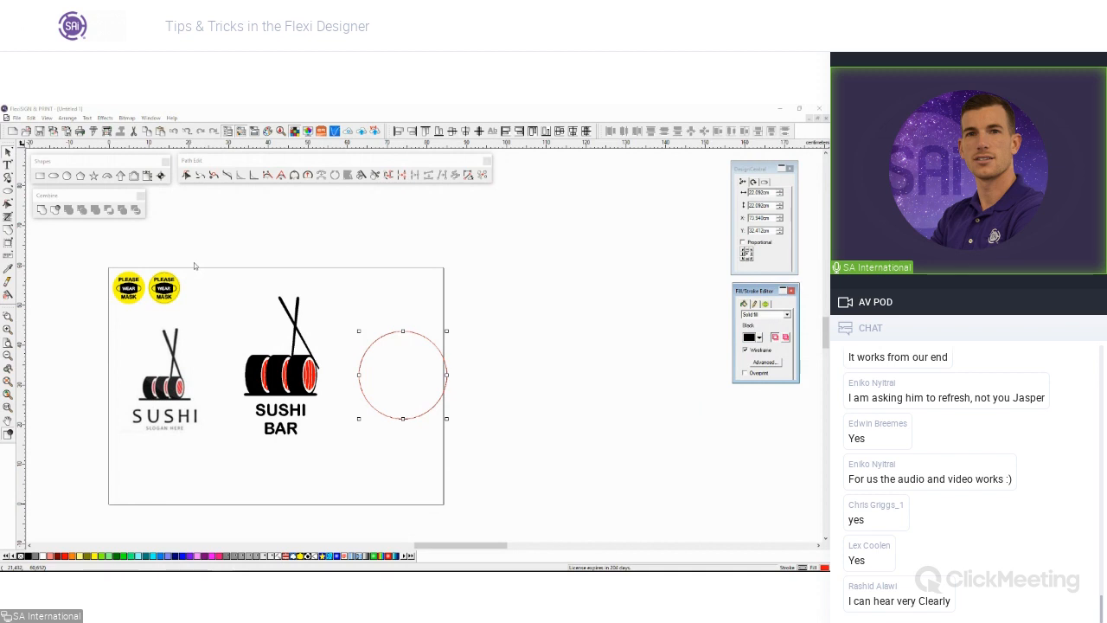
pyautogui.click(753, 350)
pyautogui.click(759, 337)
pyautogui.click(740, 360)
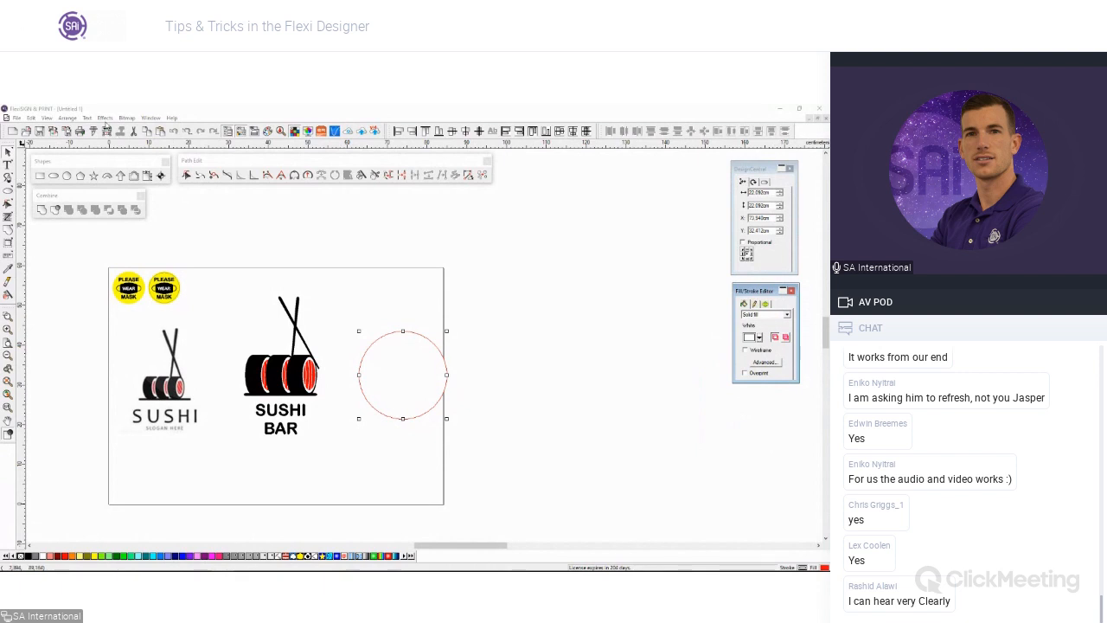
# Step: Apply a black drop shadow to the white circle, offset 0.5 cm horizontally and -0.5 cm vertically
pyautogui.click(105, 119)
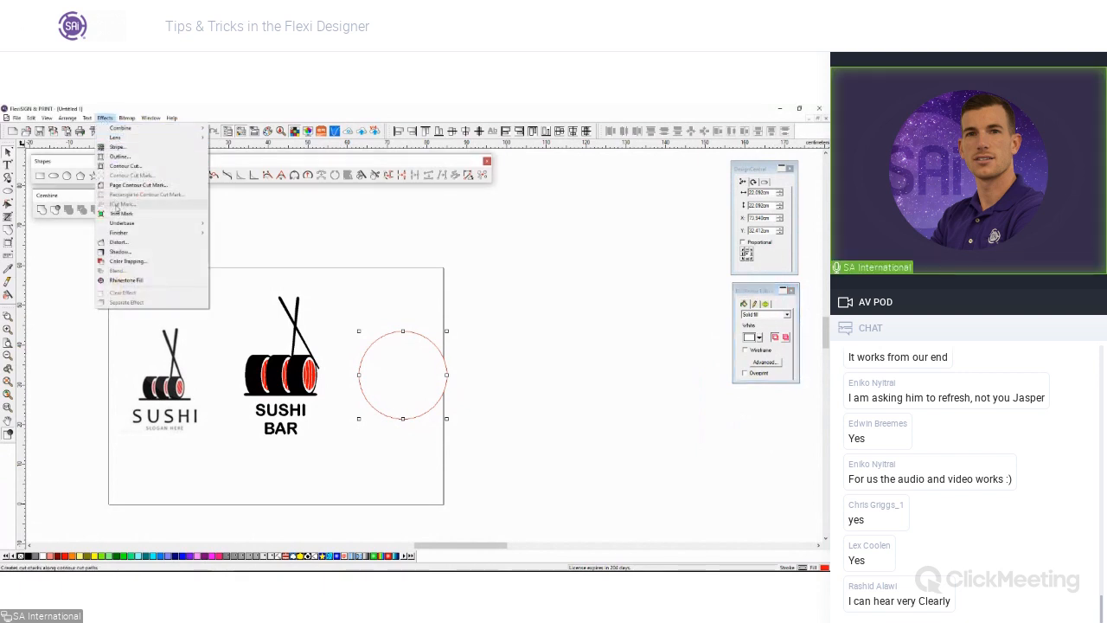
pyautogui.click(119, 251)
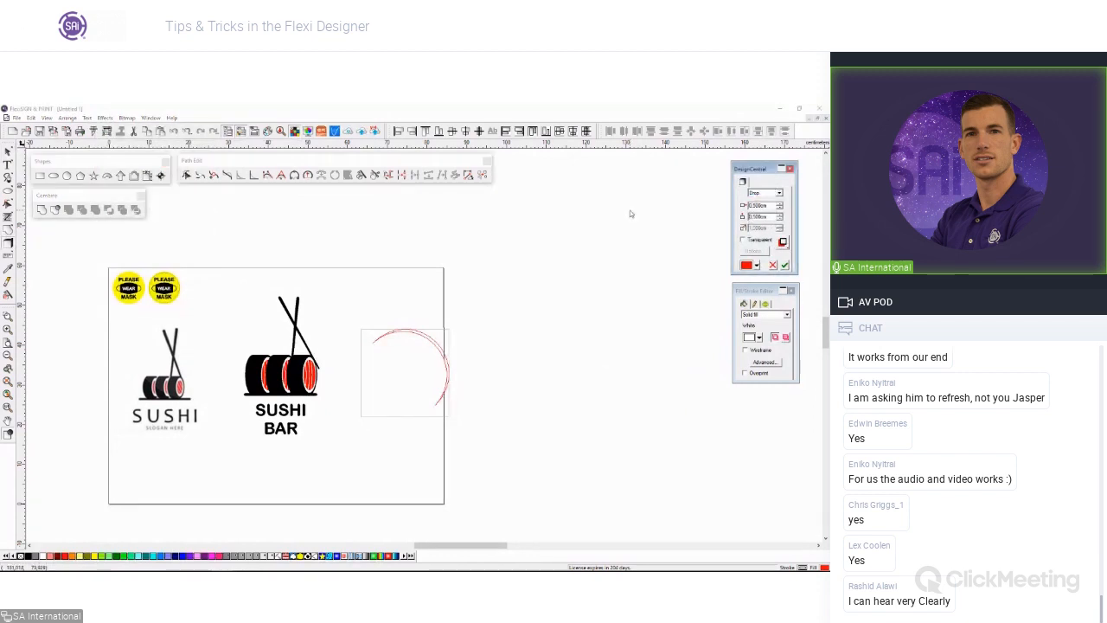
pyautogui.click(757, 265)
pyautogui.click(740, 289)
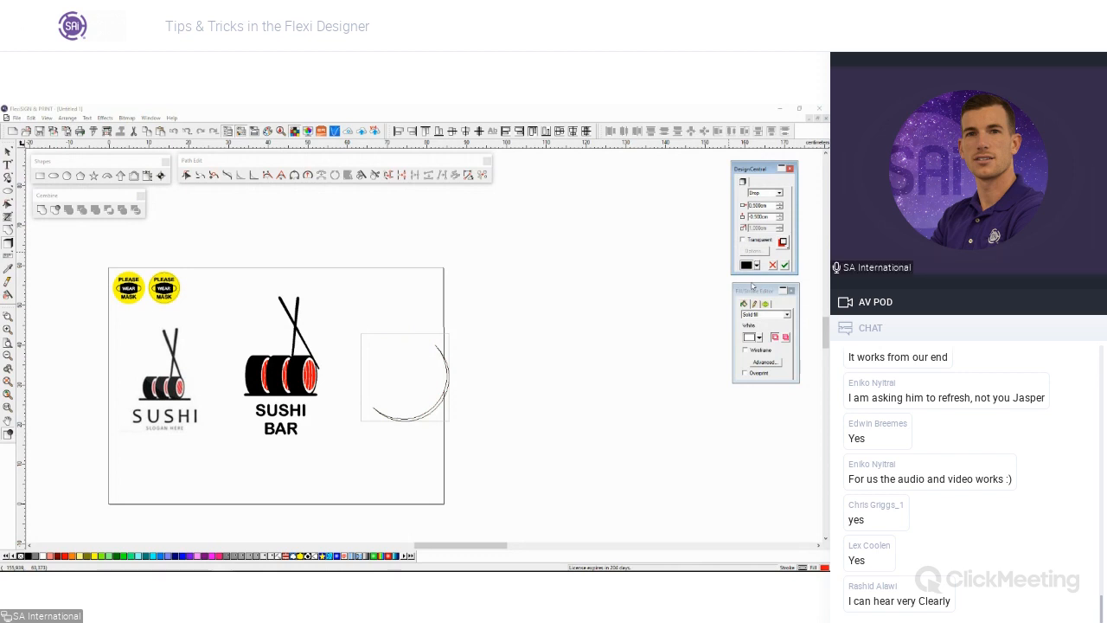
# Step: Scale the sushi logo down to about 16.3 cm tall and centre it on the circle
pyautogui.moveTo(226, 288); pyautogui.dragTo(288, 363)
pyautogui.click(437, 402)
pyautogui.keyDown('shift'); pyautogui.click(260, 331); pyautogui.keyUp('shift')
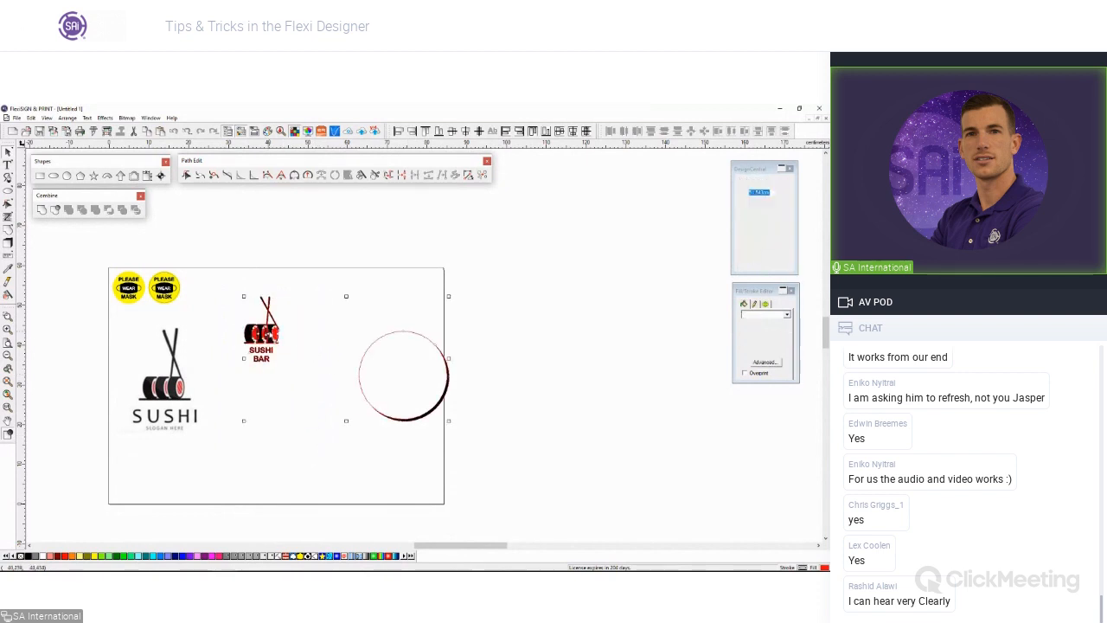
pyautogui.press('F5')
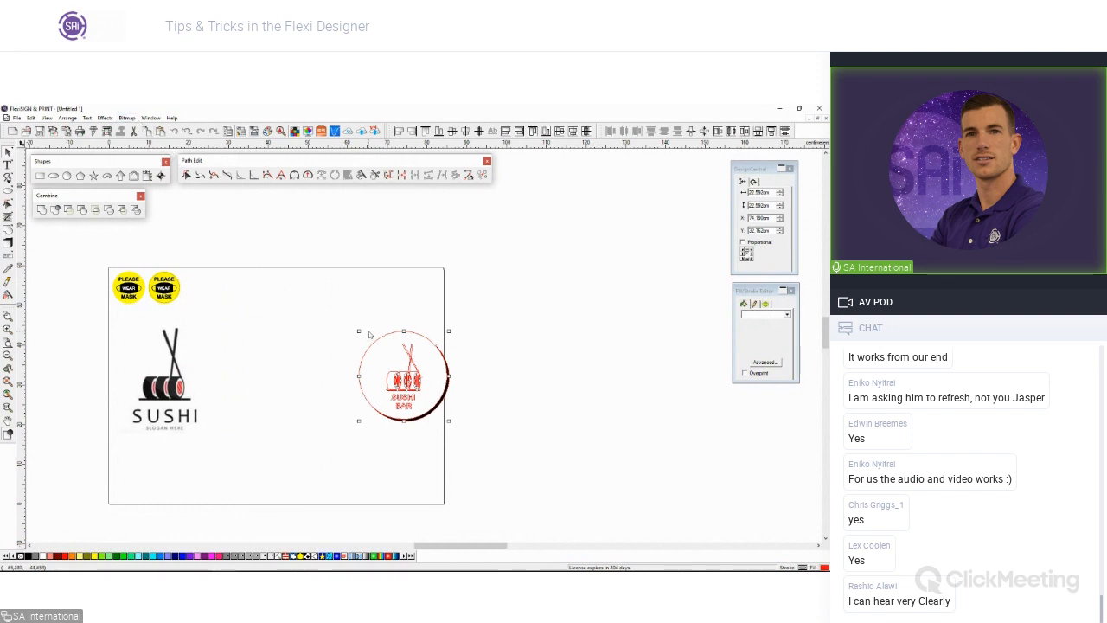
# Step: Bring the sushi logo to the front of the white circle
pyautogui.click(414, 381)
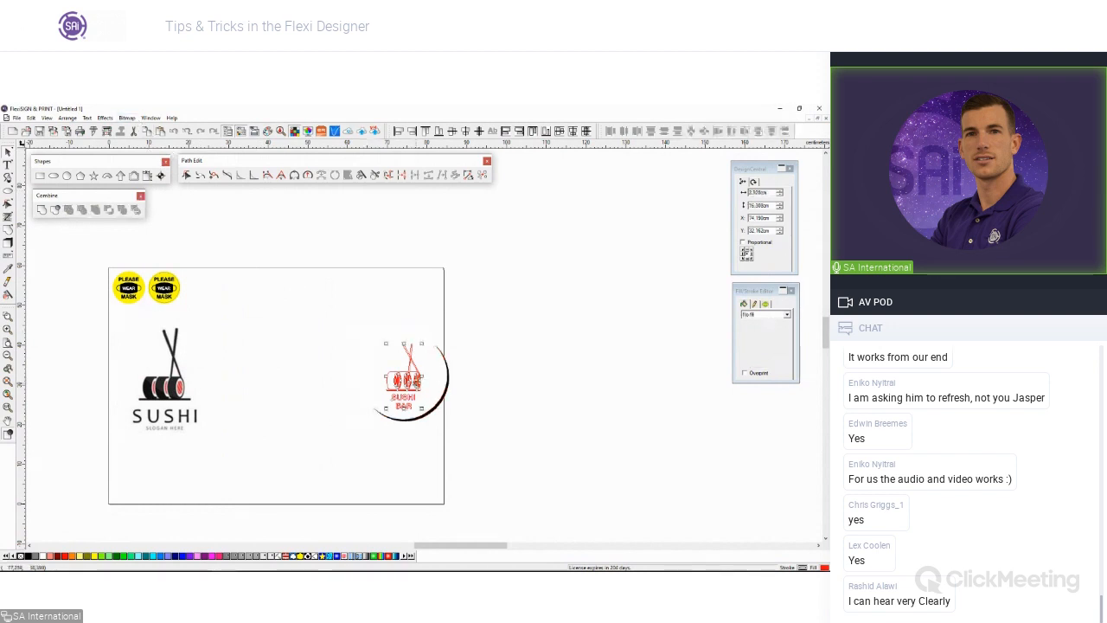
pyautogui.rightClick(416, 380)
pyautogui.moveTo(467, 326)
pyautogui.click(533, 326)
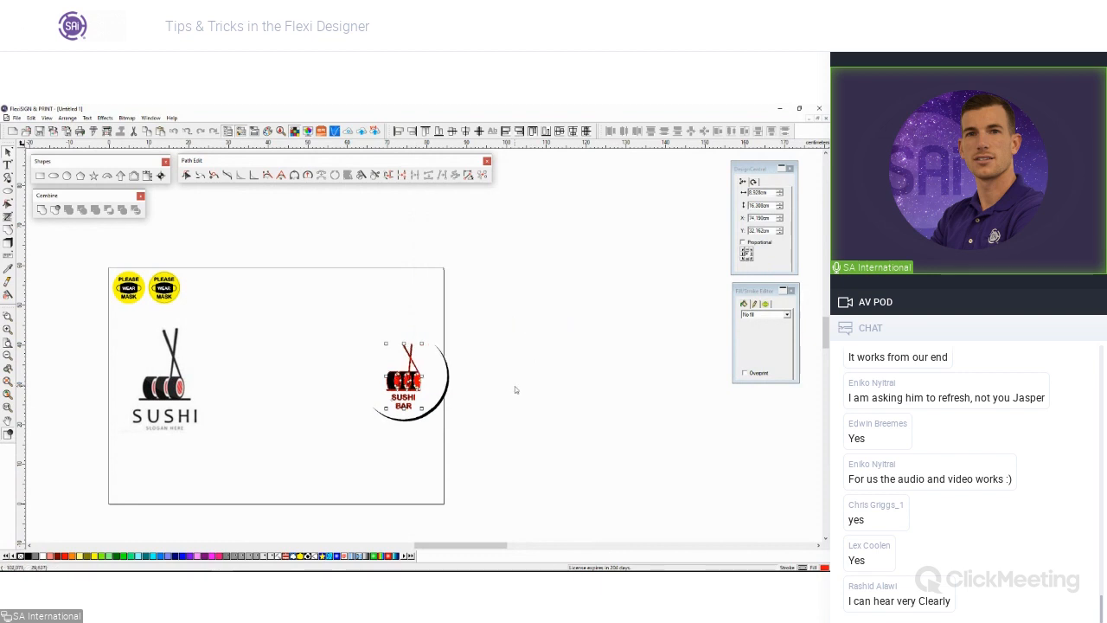
pyautogui.scroll(3, 386, 335)
pyautogui.click(474, 366)
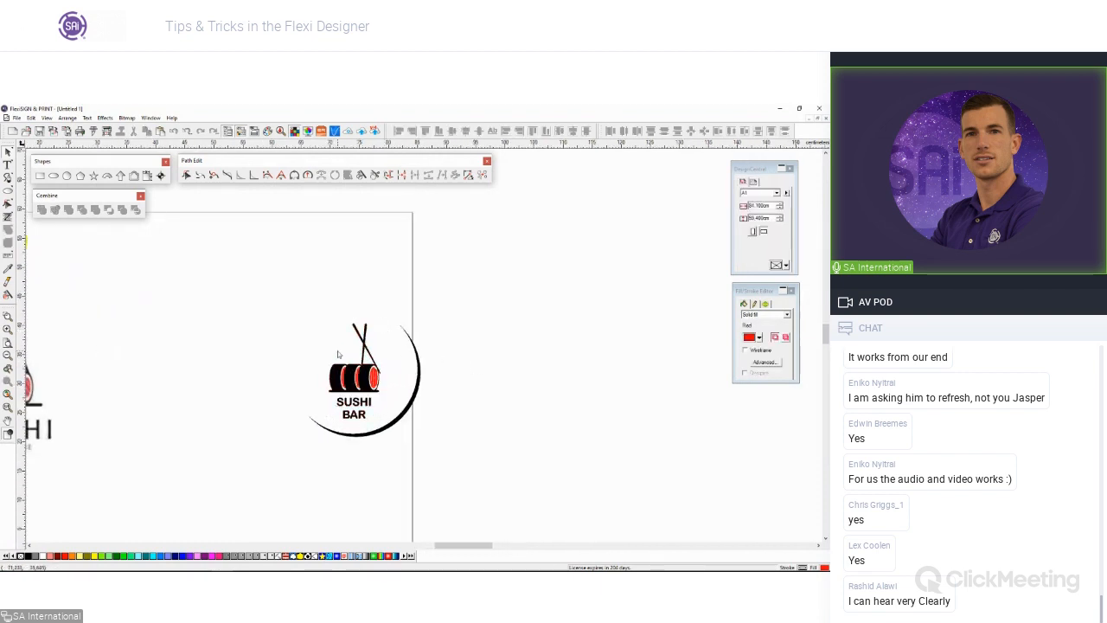
# Step: Separate the drop shadow from the white circle behind the sushi logo
pyautogui.scroll(1, 337, 350)
pyautogui.click(429, 362)
pyautogui.press('Delete')
pyautogui.click(374, 376)
pyautogui.moveTo(391, 433); pyautogui.dragTo(393, 438)
pyautogui.click(406, 404)
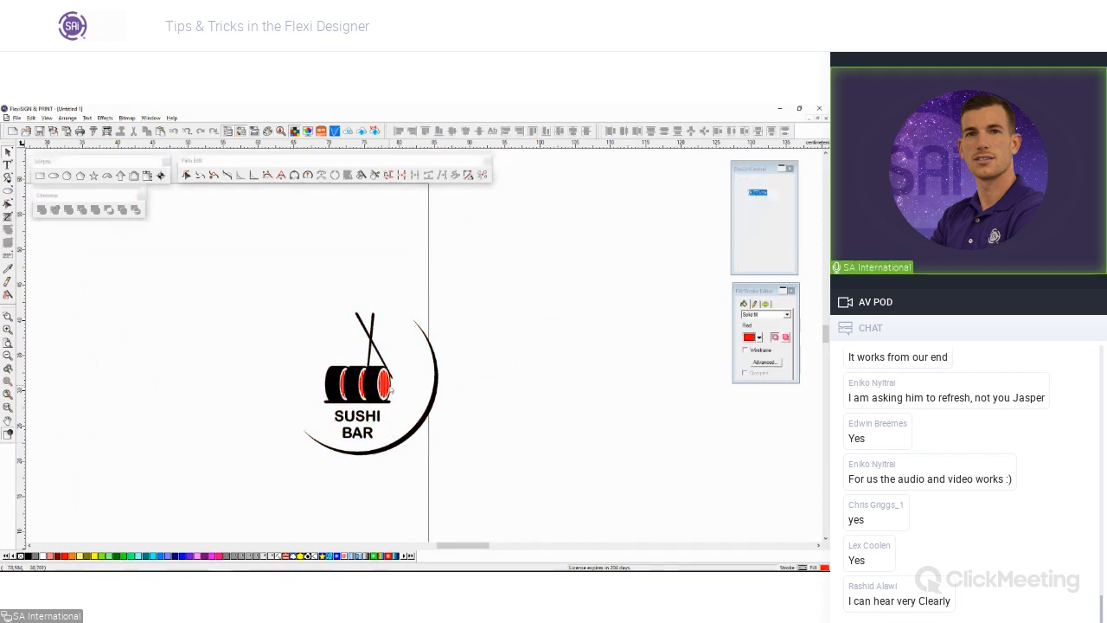
pyautogui.click(410, 382)
pyautogui.rightClick(409, 382)
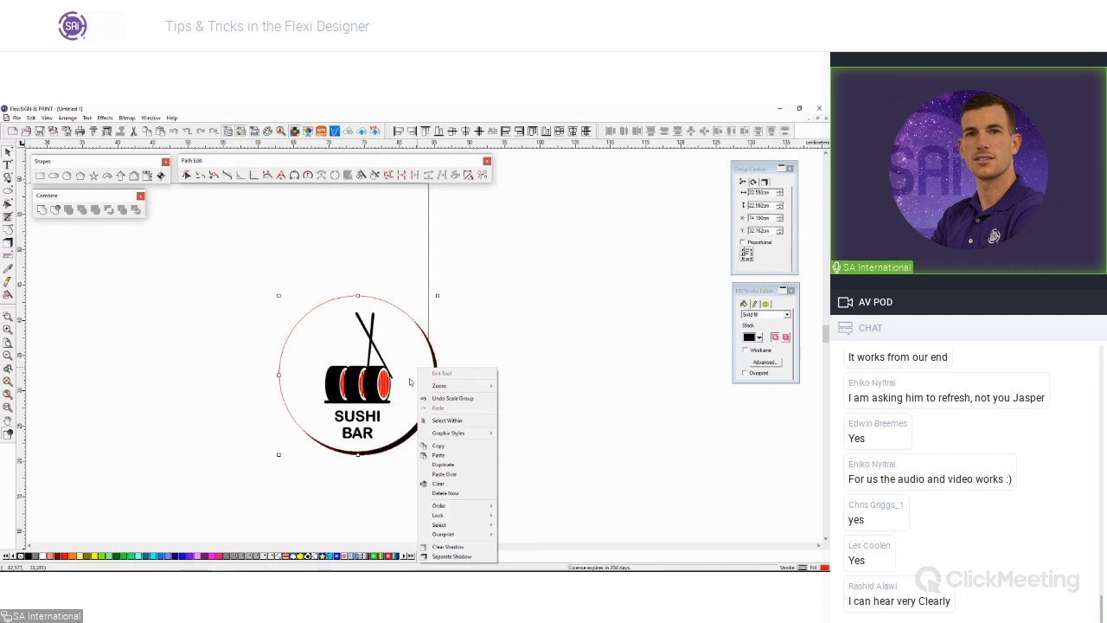
pyautogui.click(455, 557)
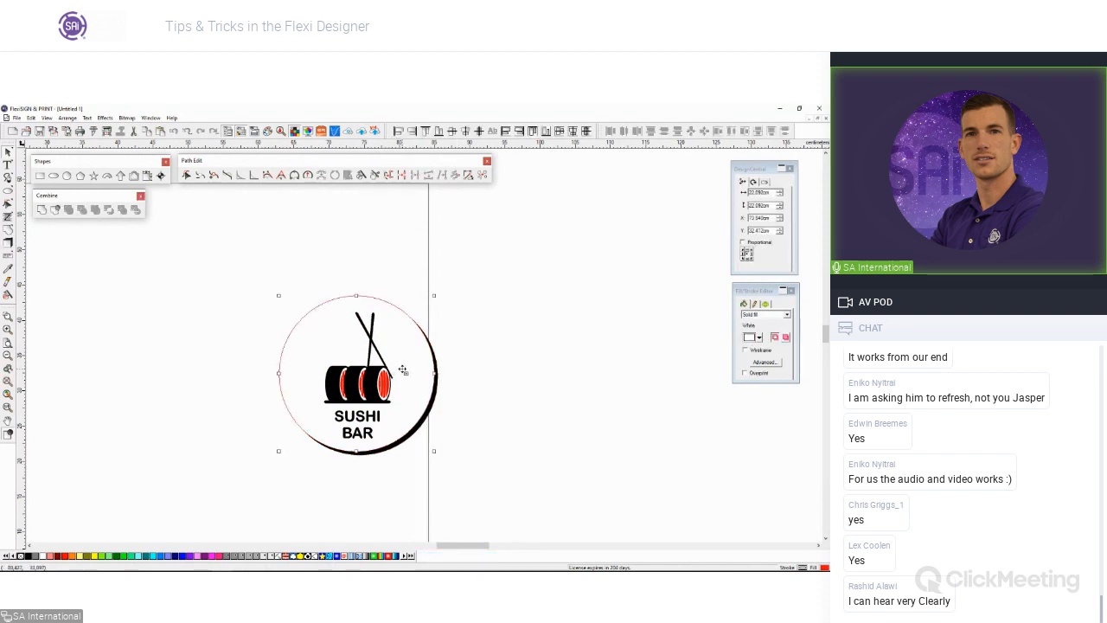
# Step: Change the circle's solid fill to black and turn on its Wireframe option
pyautogui.click(759, 337)
pyautogui.click(755, 352)
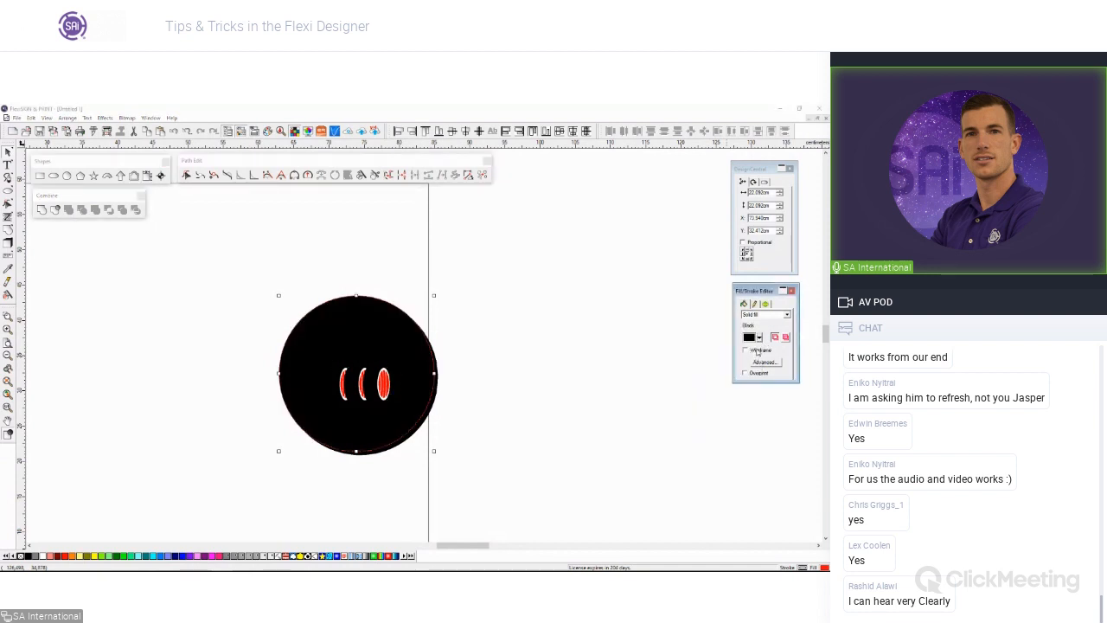
pyautogui.click(536, 358)
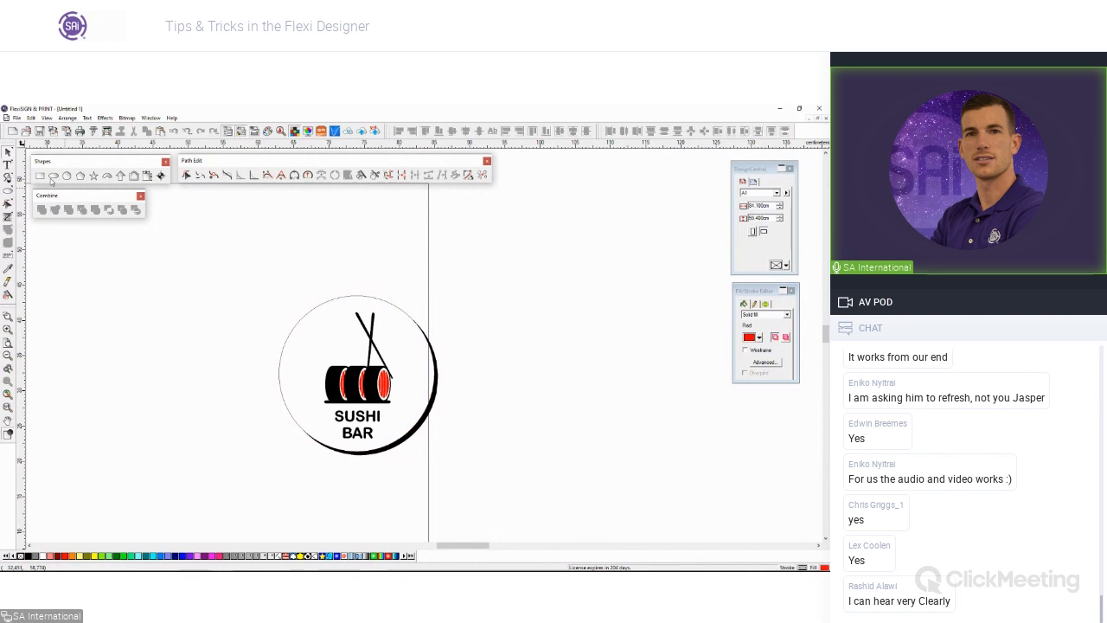
# Step: Select the circle and sushi logo without the shadow and place a copy of them below the original
pyautogui.scroll(-1, 165, 324)
pyautogui.scroll(3, 165, 324)
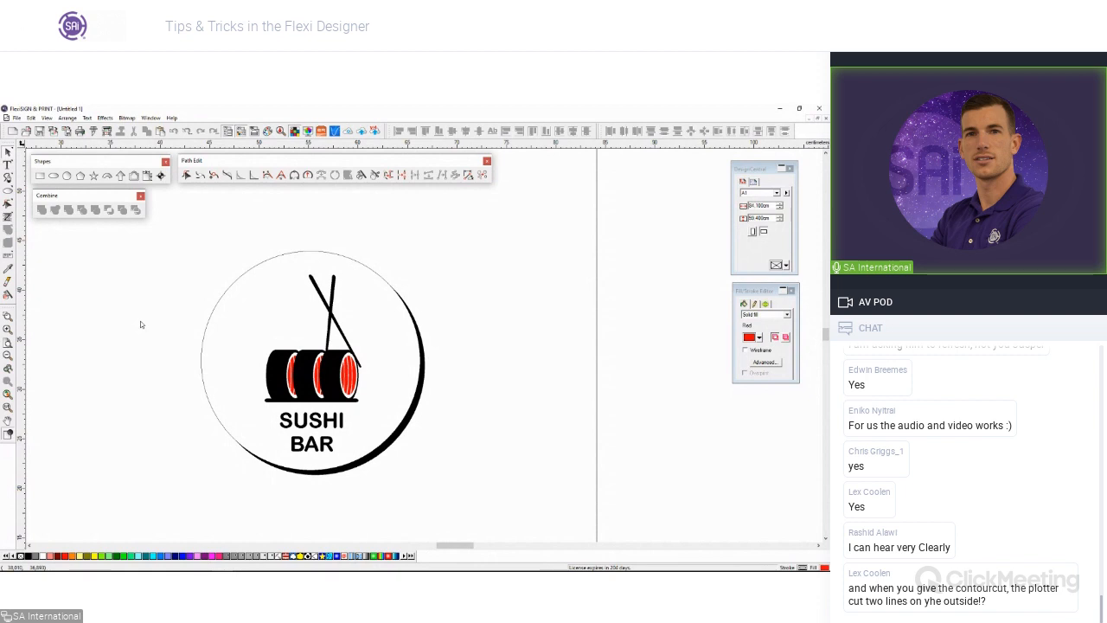
pyautogui.scroll(-3, 483, 393)
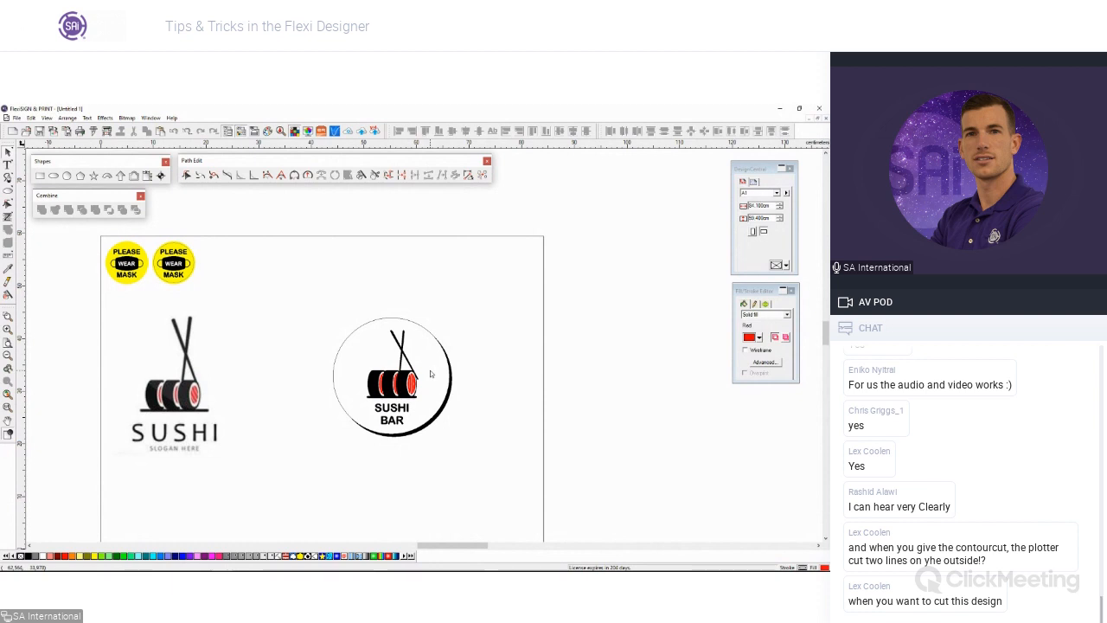
pyautogui.click(431, 373)
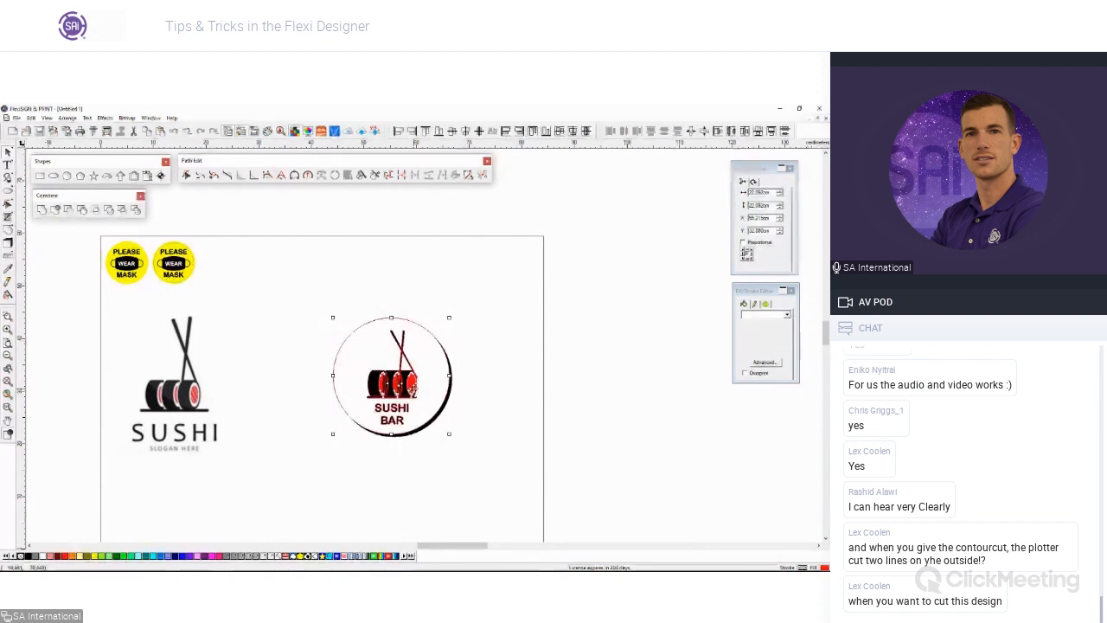
pyautogui.scroll(-2, 412, 389)
pyautogui.moveTo(413, 311); pyautogui.dragTo(311, 440)
# Step: Delete the original badge with its shadow and move the copy up so it lies fully on the page
pyautogui.moveTo(482, 383); pyautogui.dragTo(320, 228)
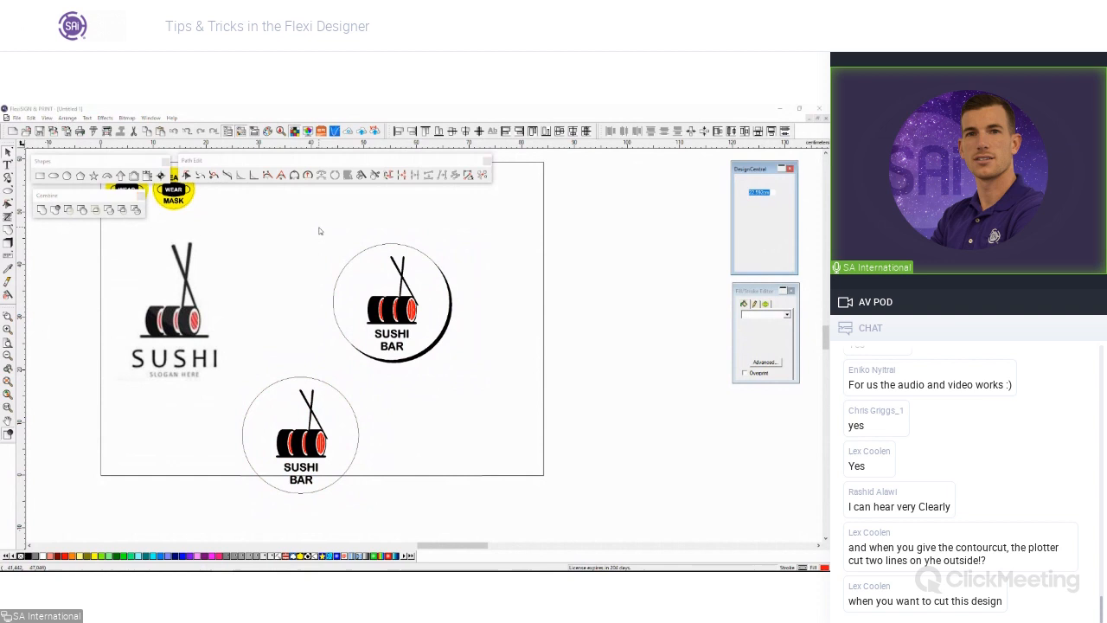
pyautogui.press('Delete')
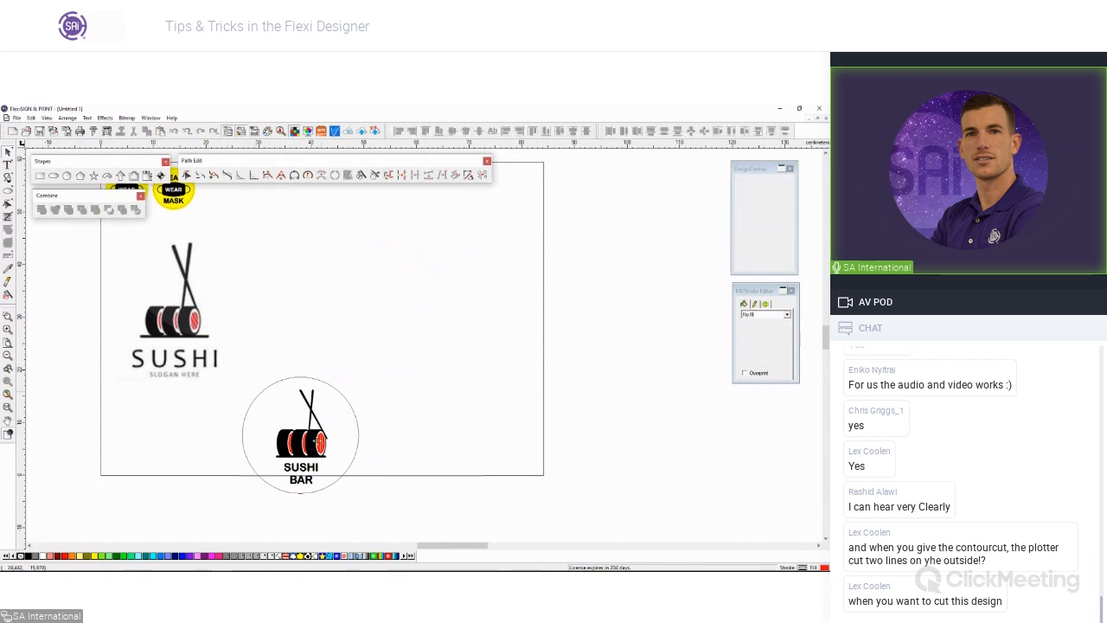
pyautogui.moveTo(316, 440); pyautogui.dragTo(308, 376)
pyautogui.scroll(5, 274, 403)
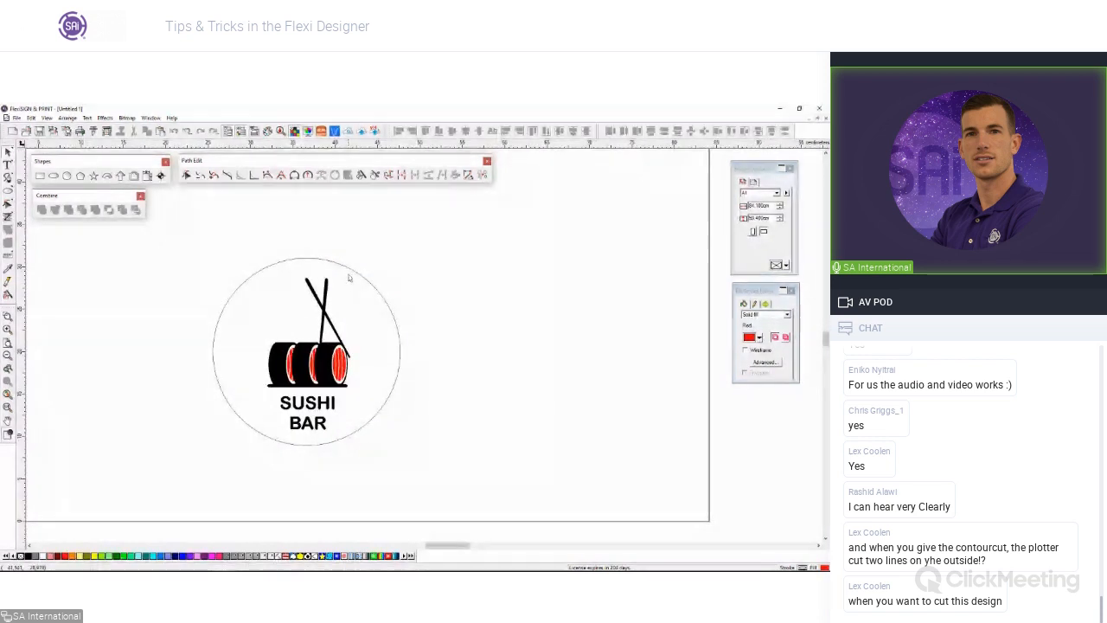
# Step: Add a contour cut to the circle using the Contour type with an offset of -0.243 cm
pyautogui.click(350, 269)
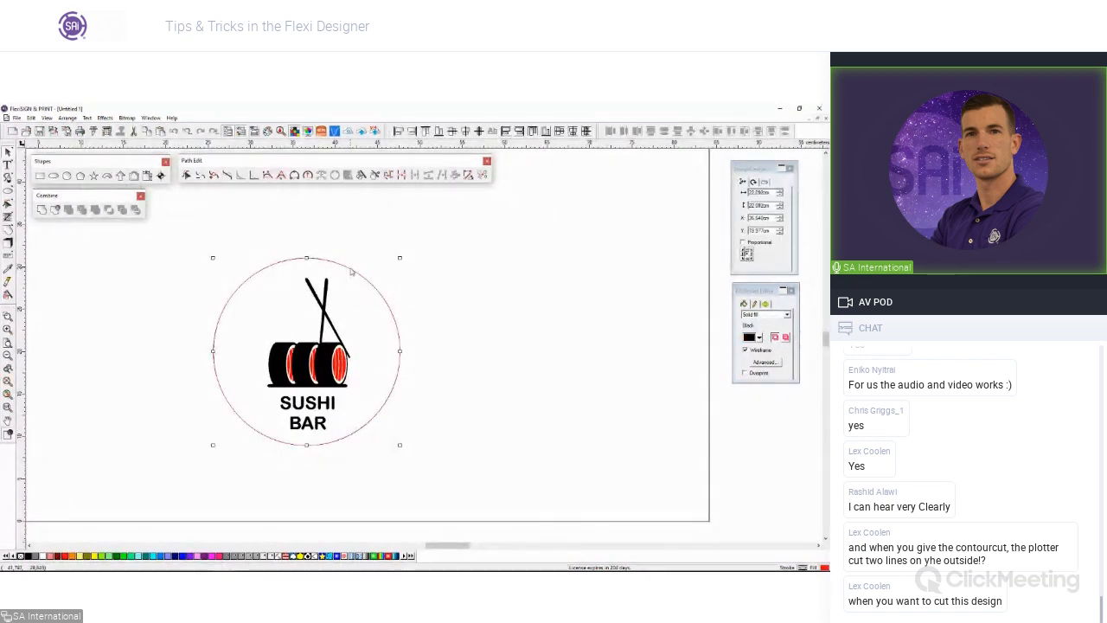
pyautogui.click(105, 118)
pyautogui.click(126, 165)
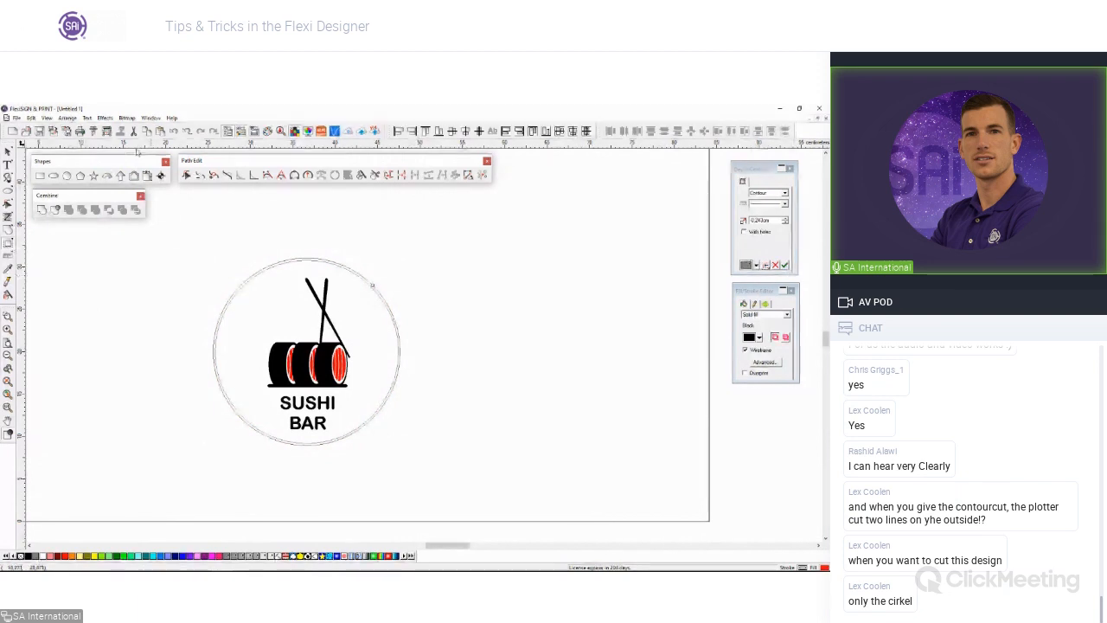
pyautogui.click(101, 119)
pyautogui.click(102, 120)
pyautogui.click(785, 266)
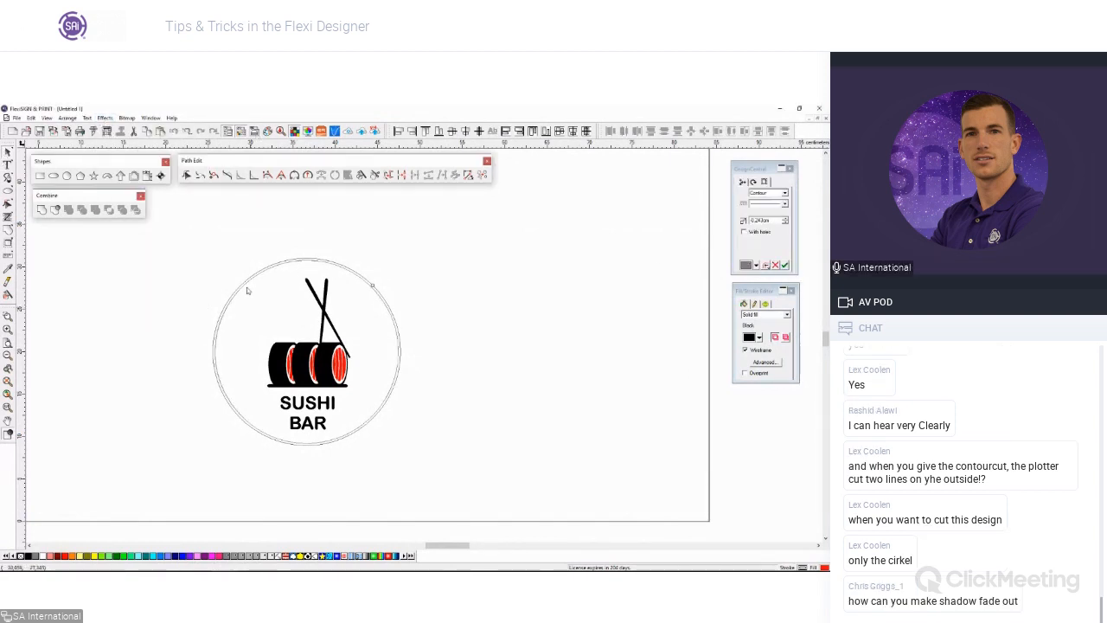
pyautogui.moveTo(176, 239); pyautogui.dragTo(484, 507)
pyautogui.scroll(3, 245, 282)
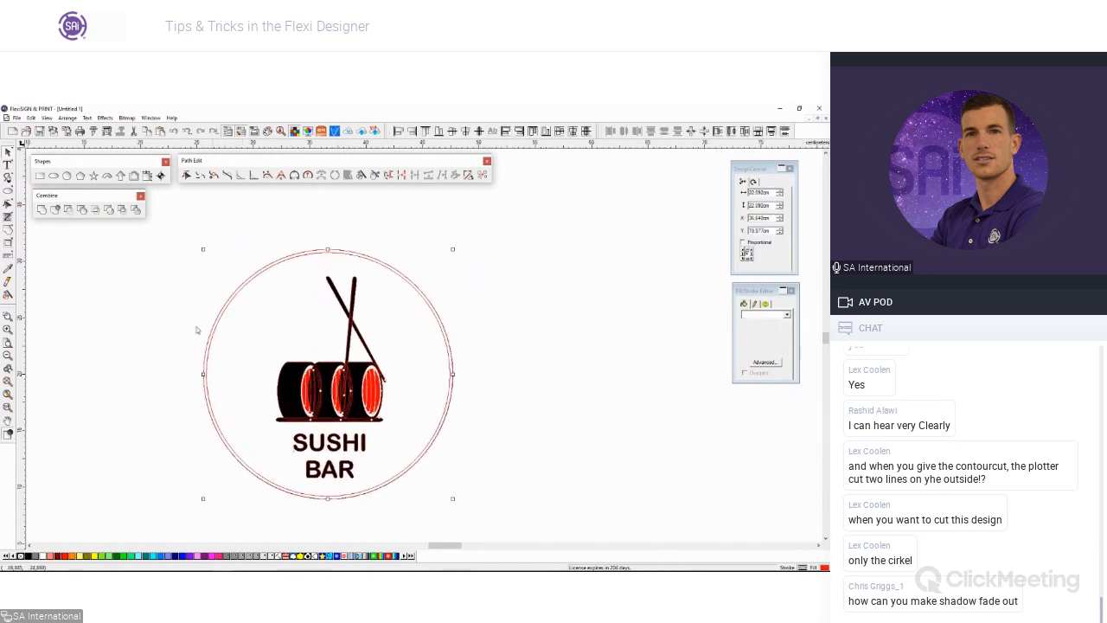
pyautogui.click(197, 329)
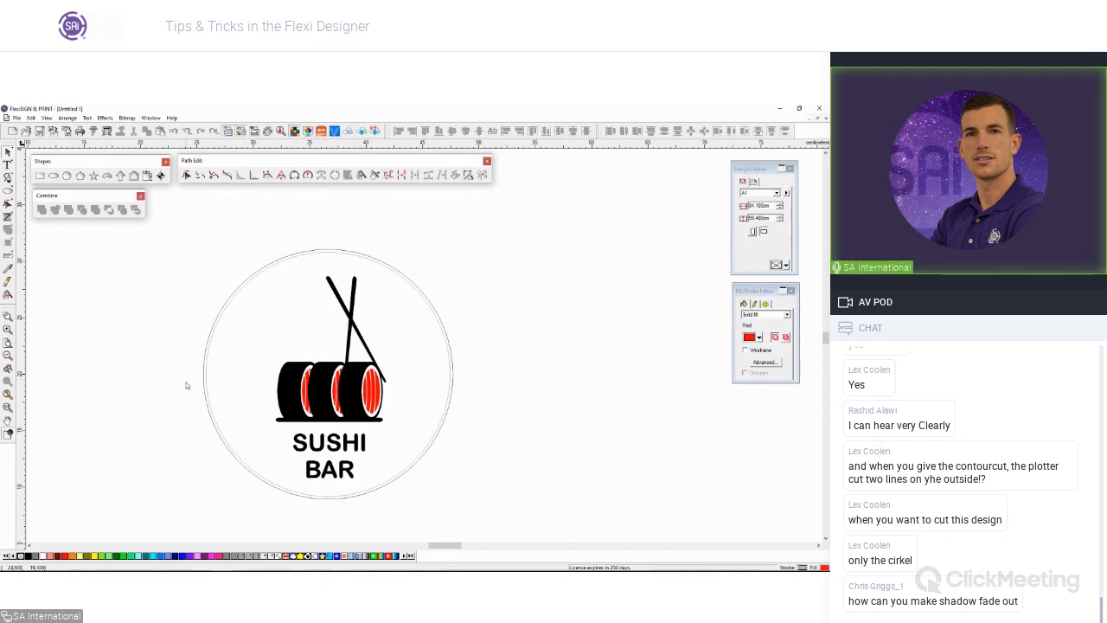
# Step: Move the circle, contour cut and sushi logo together slightly left and up on the page
pyautogui.scroll(-4, 170, 380)
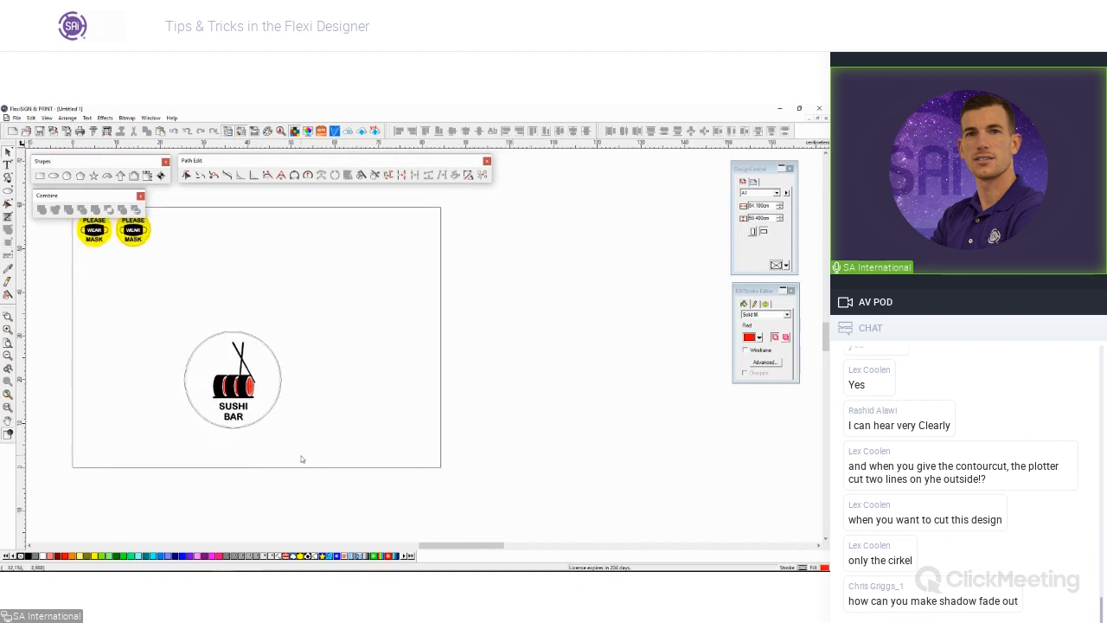
pyautogui.moveTo(158, 328); pyautogui.dragTo(287, 434)
pyautogui.moveTo(276, 383); pyautogui.dragTo(270, 381)
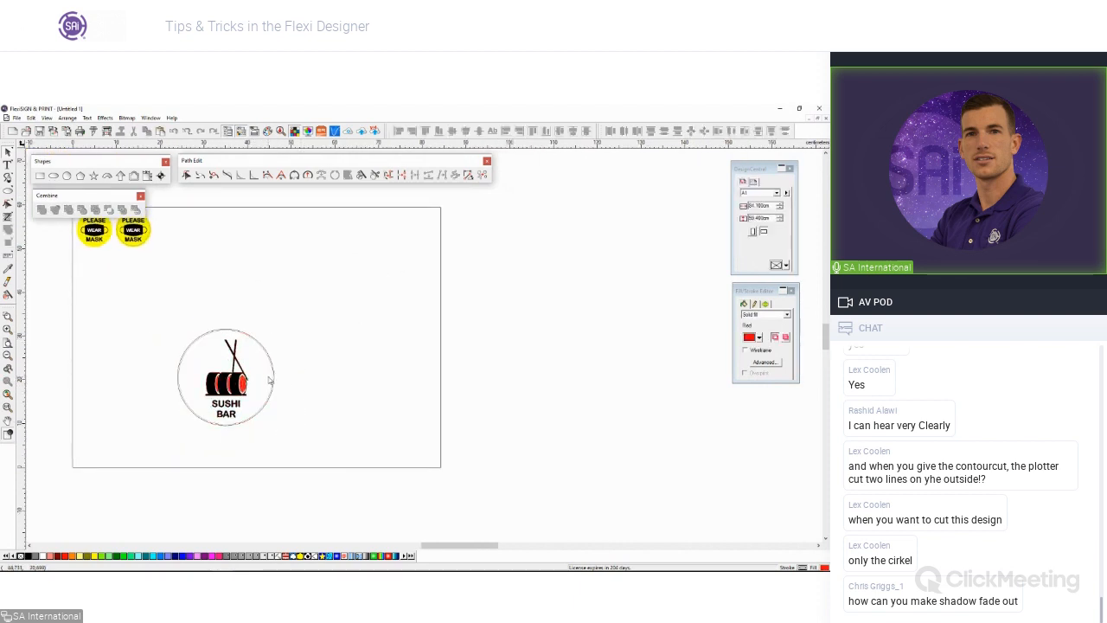
pyautogui.scroll(3, 208, 346)
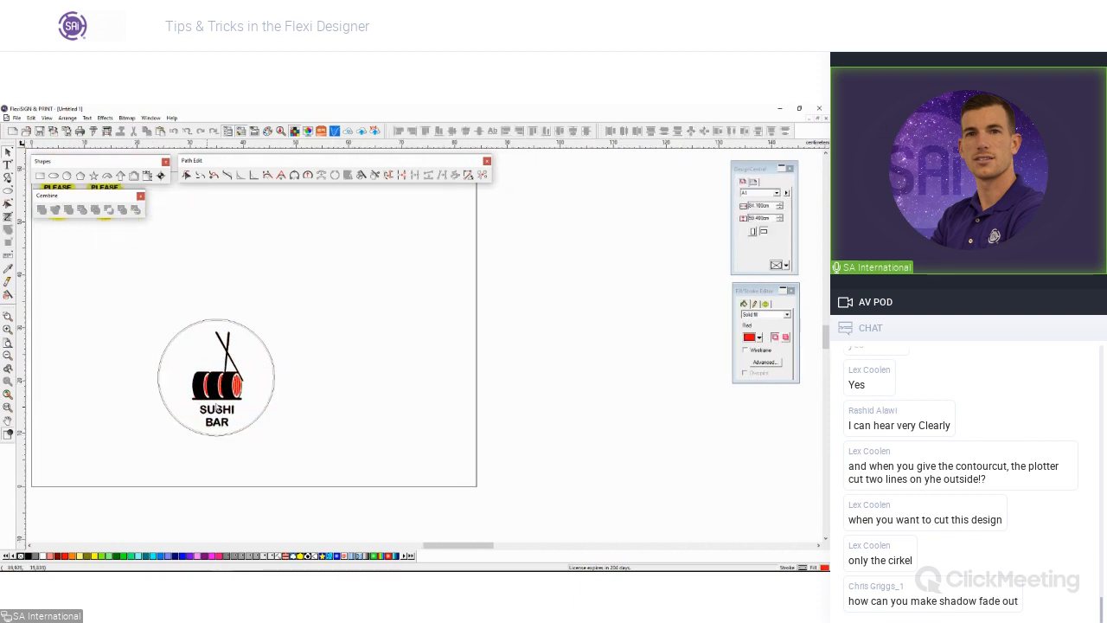
# Step: Examine the circle's edge and its inner contour cut line up close
pyautogui.click(185, 326)
pyautogui.click(187, 331)
pyautogui.click(186, 331)
pyautogui.scroll(3, 190, 327)
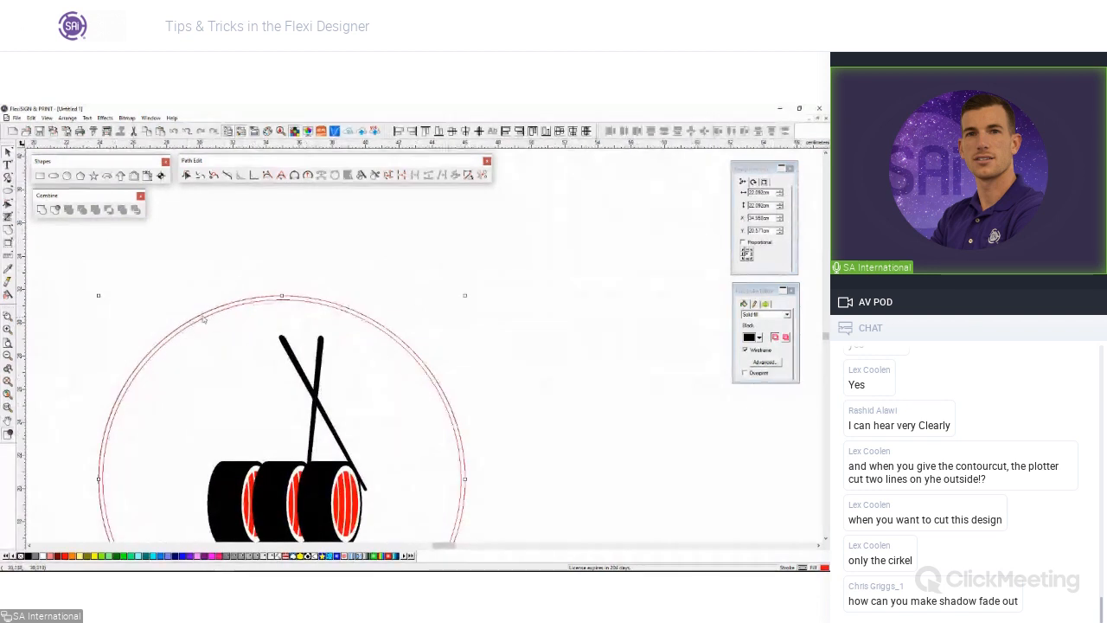
pyautogui.scroll(-2, 414, 394)
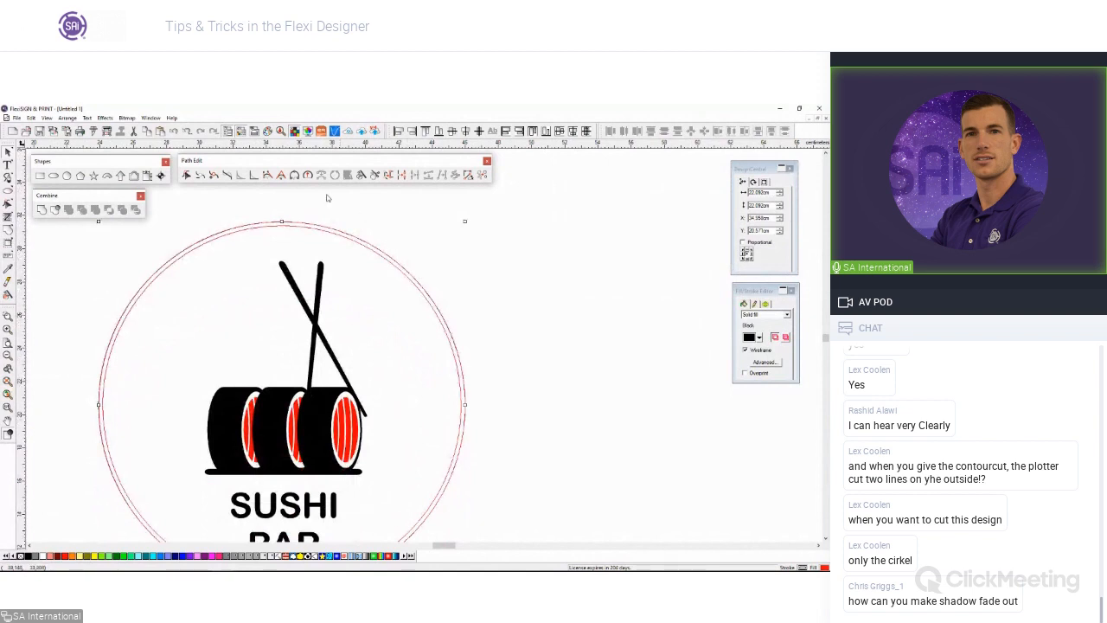
pyautogui.scroll(-1, 180, 285)
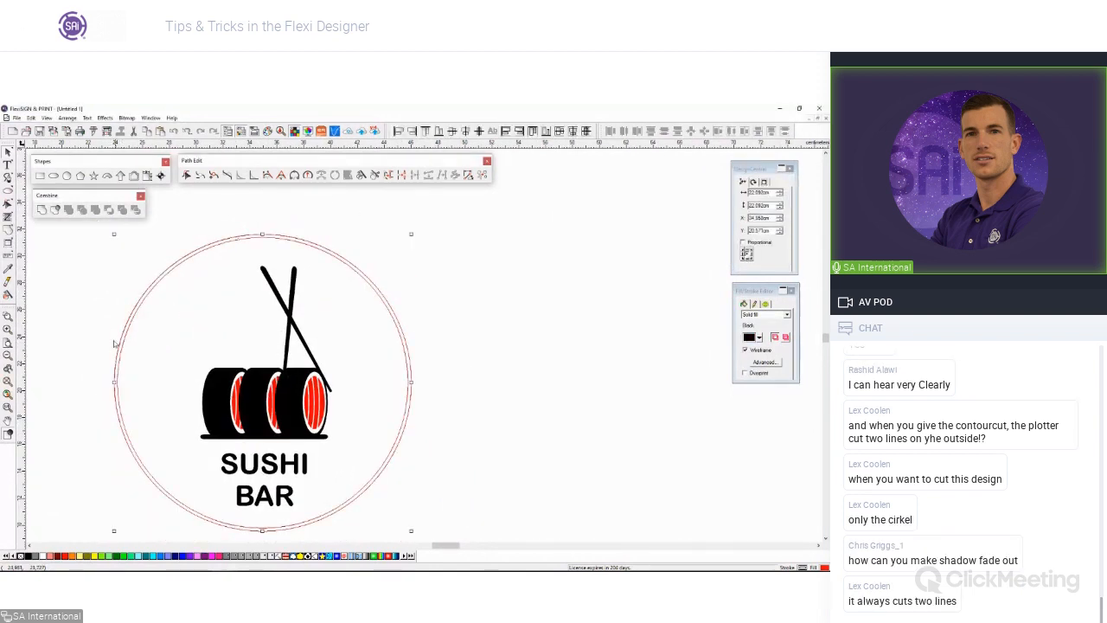
pyautogui.click(101, 338)
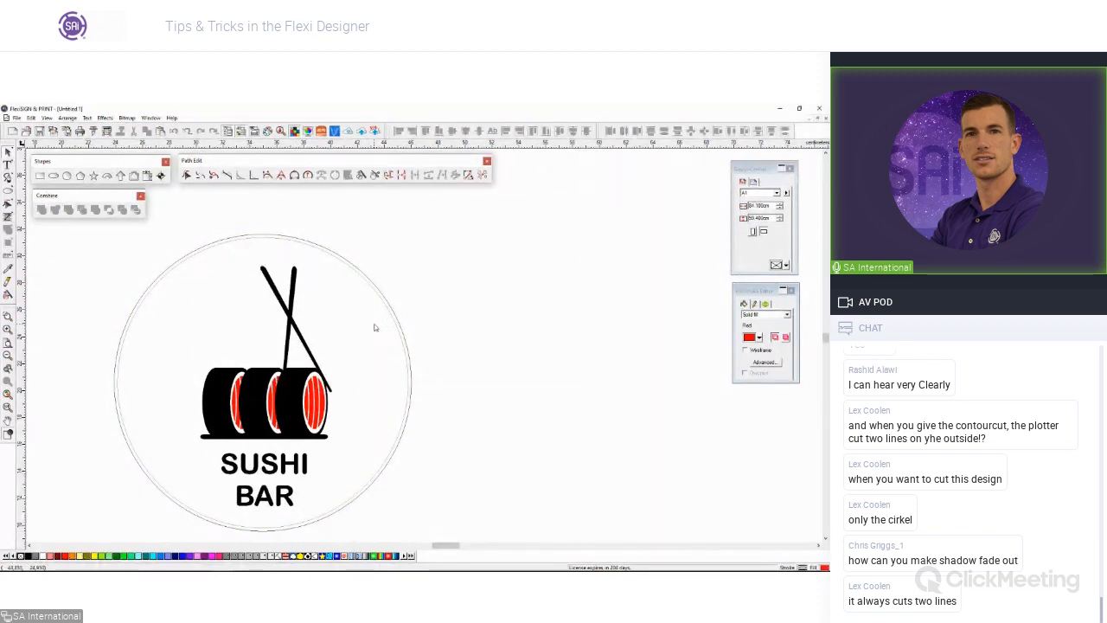
# Step: Separate the contour cut from the circle, delete the outer circle, and select the remaining cut line with the logo
pyautogui.scroll(-1, 374, 327)
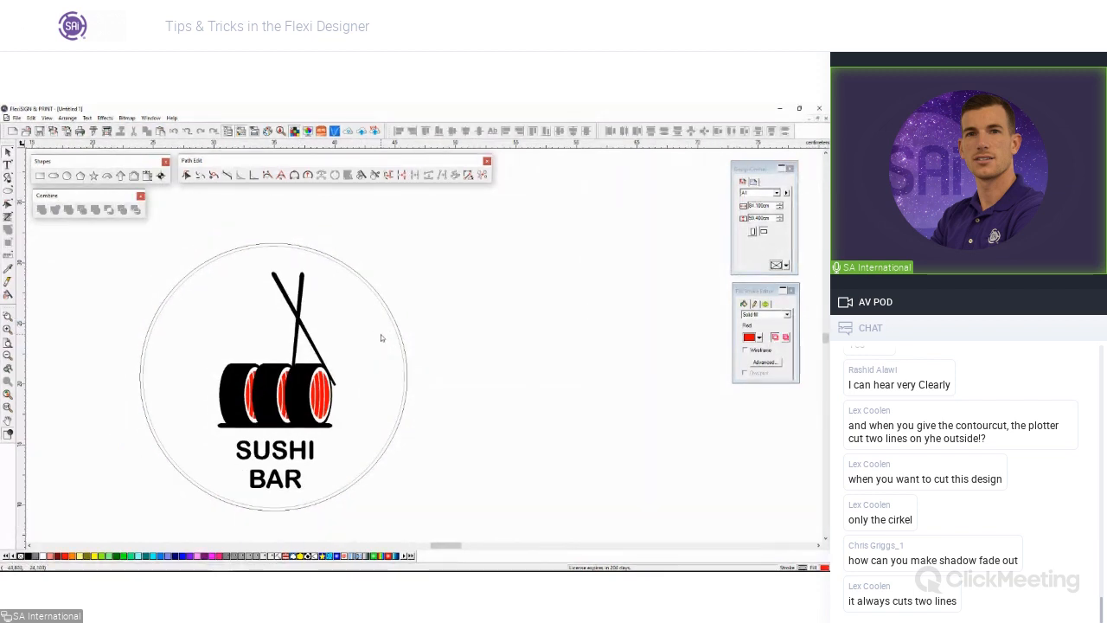
pyautogui.click(353, 273)
pyautogui.rightClick(353, 269)
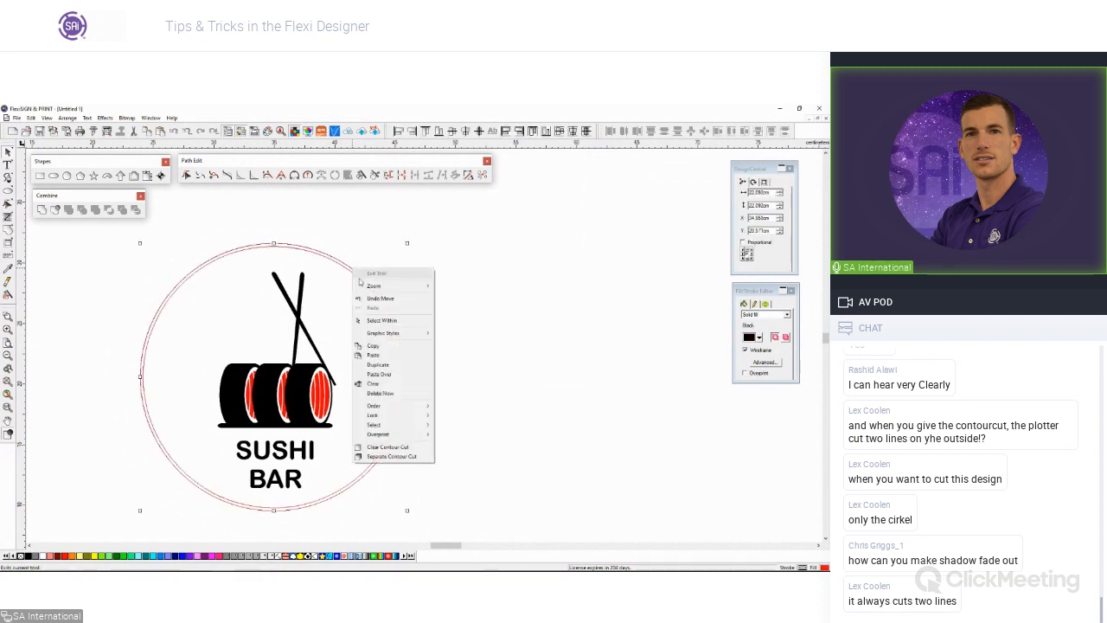
pyautogui.click(387, 457)
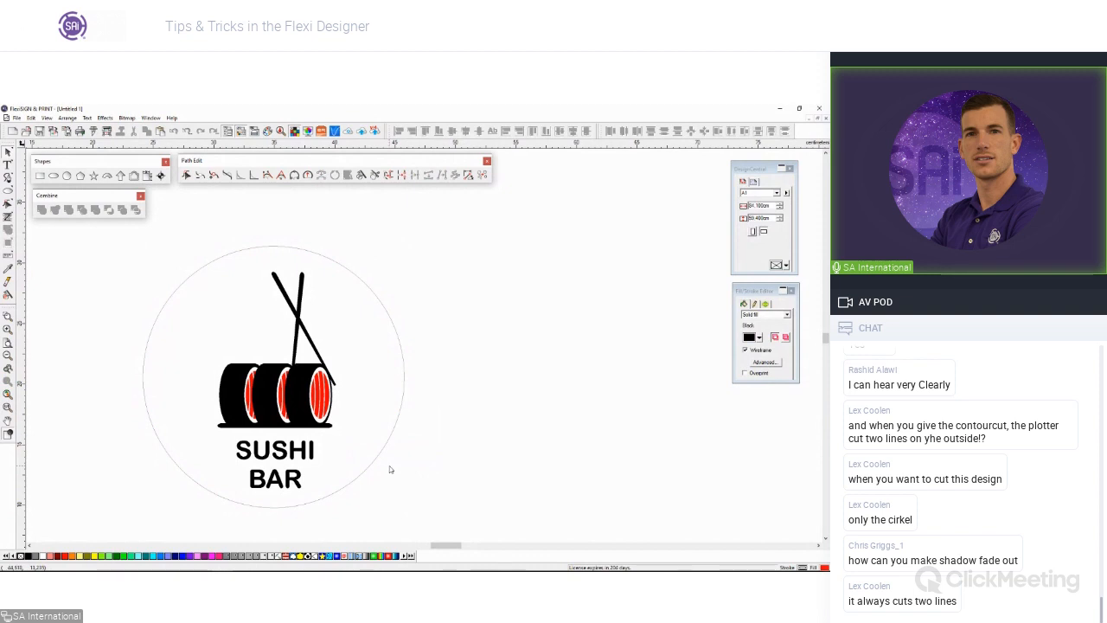
pyautogui.scroll(-1, 389, 469)
pyautogui.moveTo(415, 489); pyautogui.dragTo(431, 514)
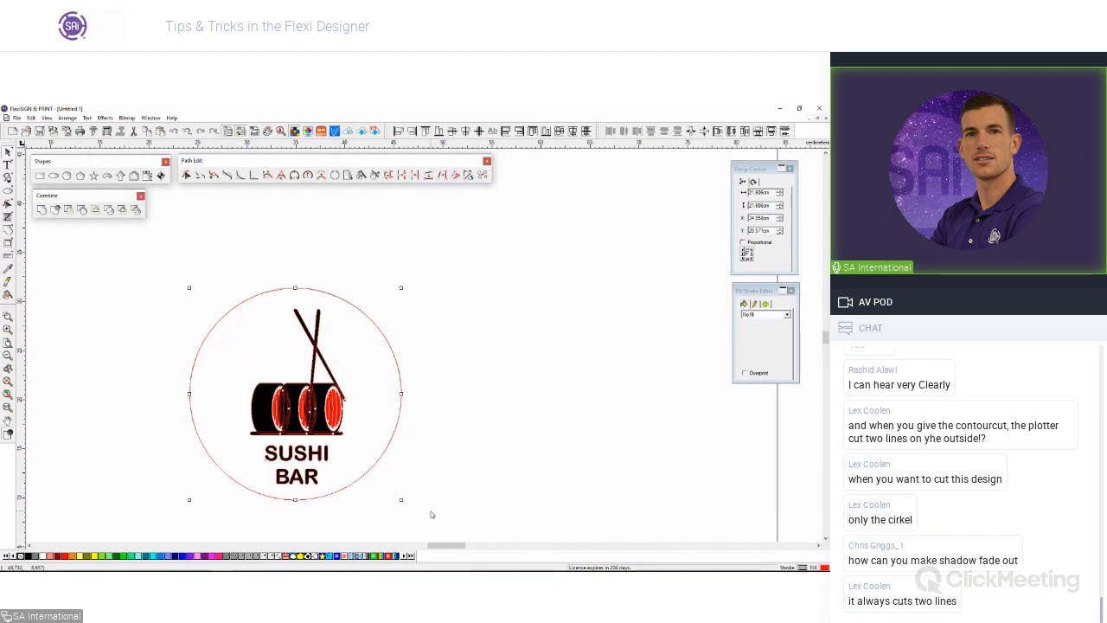
# Step: Undo the deletion of the outer circle and remove the inner contour cut line
pyautogui.moveTo(381, 570)
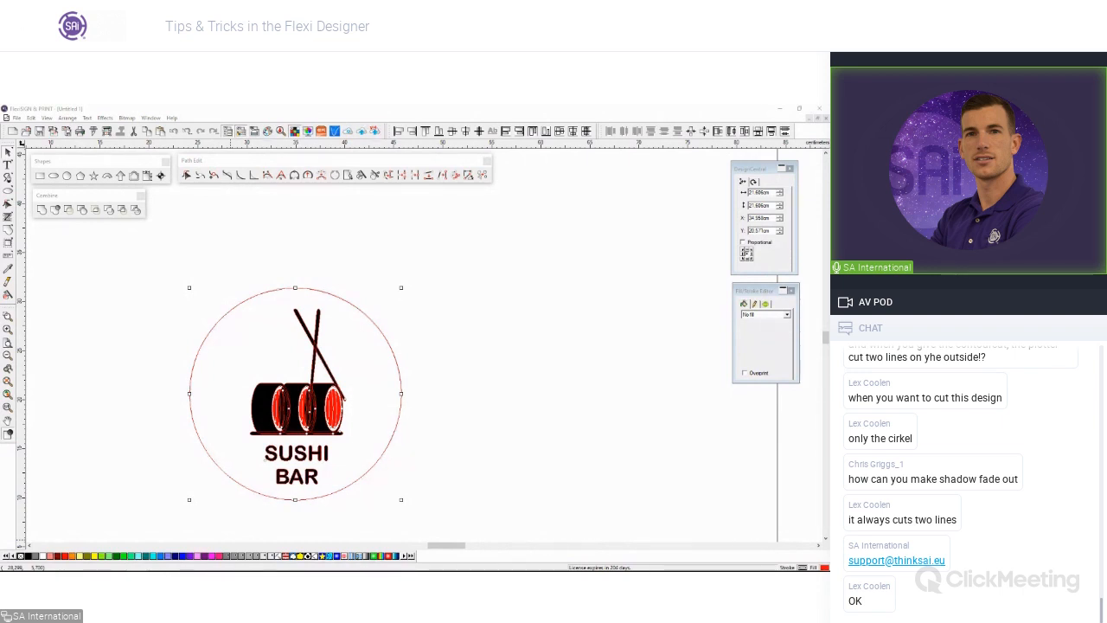
pyautogui.click(145, 380)
pyautogui.scroll(-2, 146, 378)
pyautogui.scroll(1, 144, 379)
pyautogui.scroll(-1, 144, 378)
pyautogui.click(188, 346)
pyautogui.click(155, 339)
pyautogui.hotkey('ctrl', 'z')
pyautogui.click(152, 338)
pyautogui.click(248, 322)
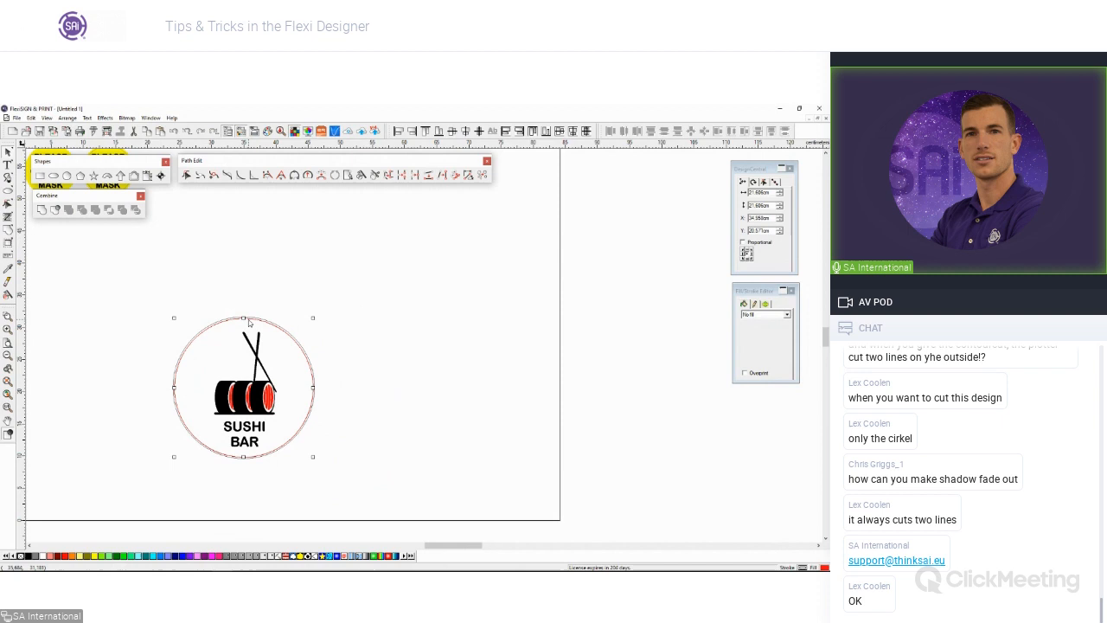
# Step: Give the outer circle a solid white fill with Wireframe off
pyautogui.click(248, 319)
pyautogui.click(758, 337)
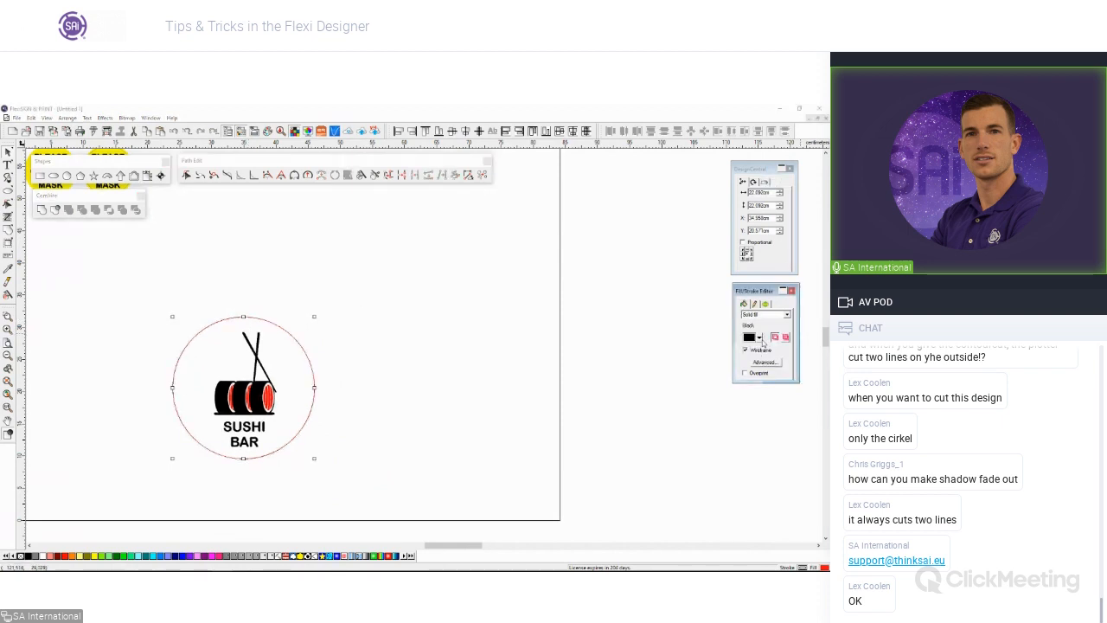
pyautogui.click(722, 372)
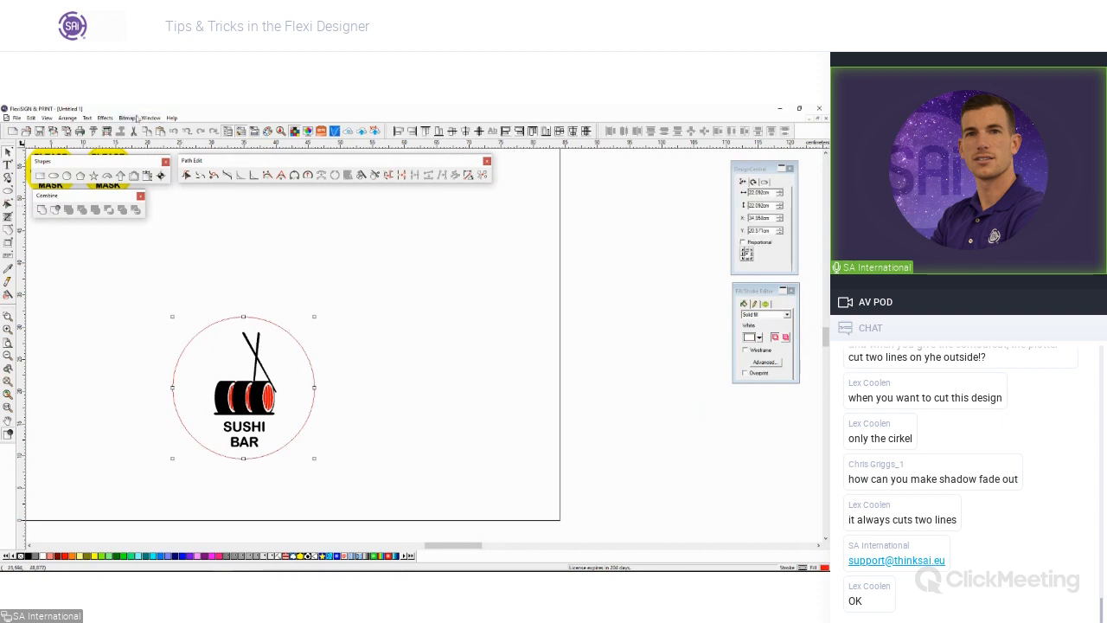
# Step: Apply a black Drop shadow to the white circle with 0.500 cm and -0.500 cm offsets and Transparent turned on
pyautogui.click(105, 117)
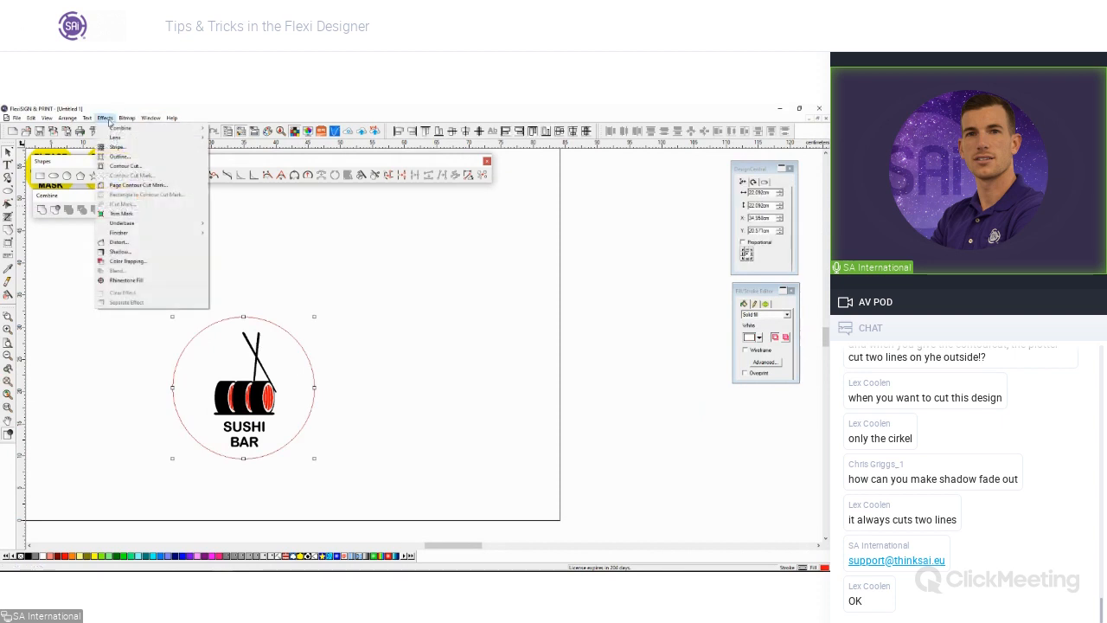
pyautogui.click(121, 250)
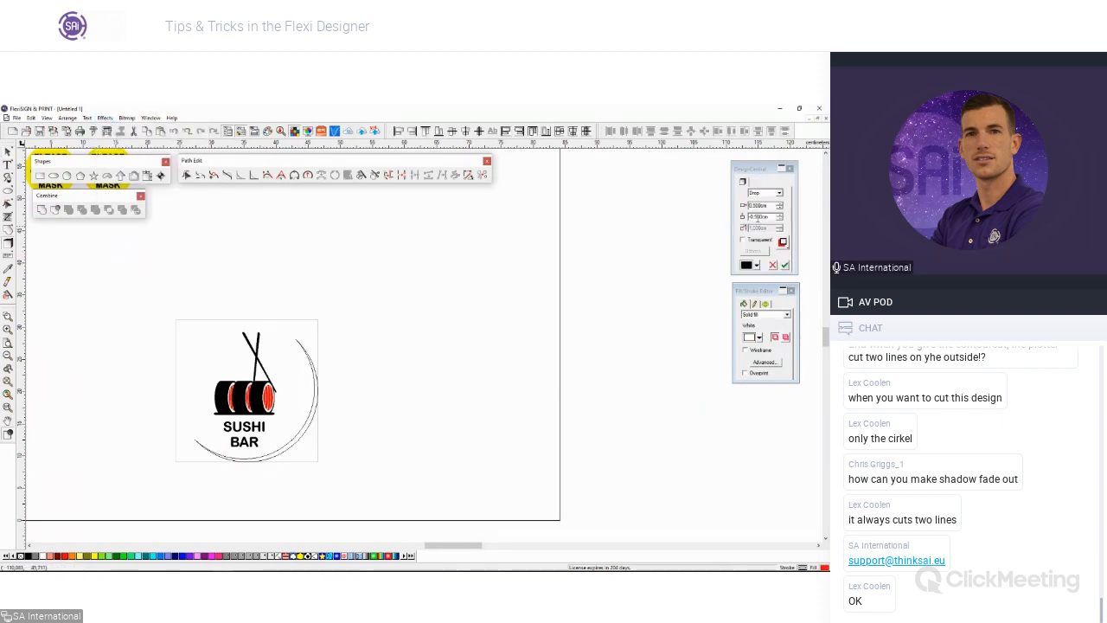
pyautogui.moveTo(758, 169); pyautogui.dragTo(434, 331)
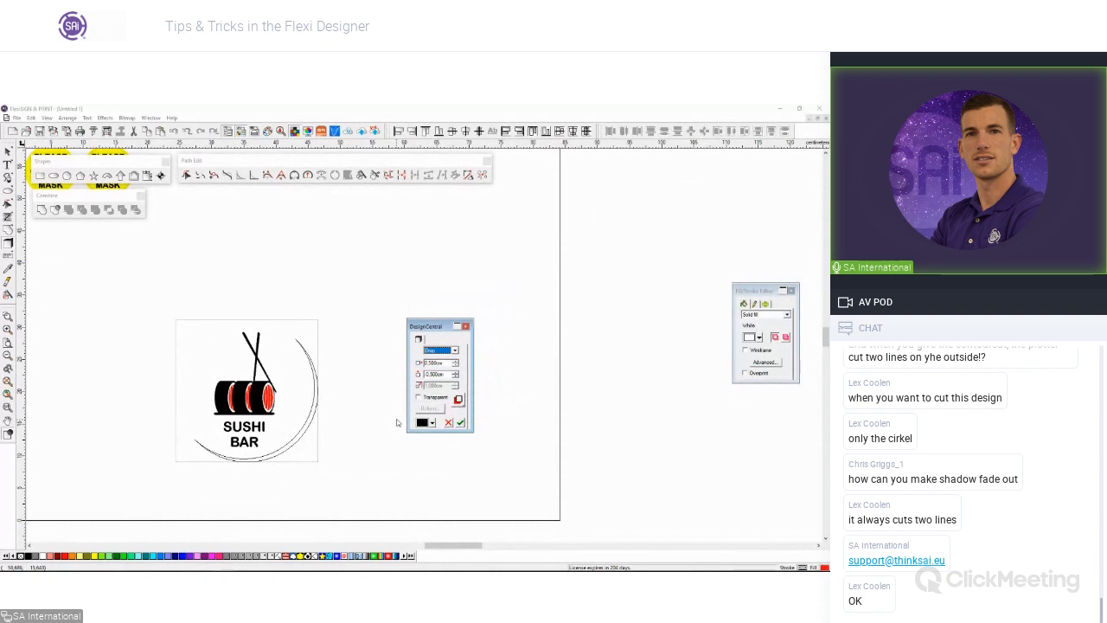
pyautogui.scroll(1, 397, 422)
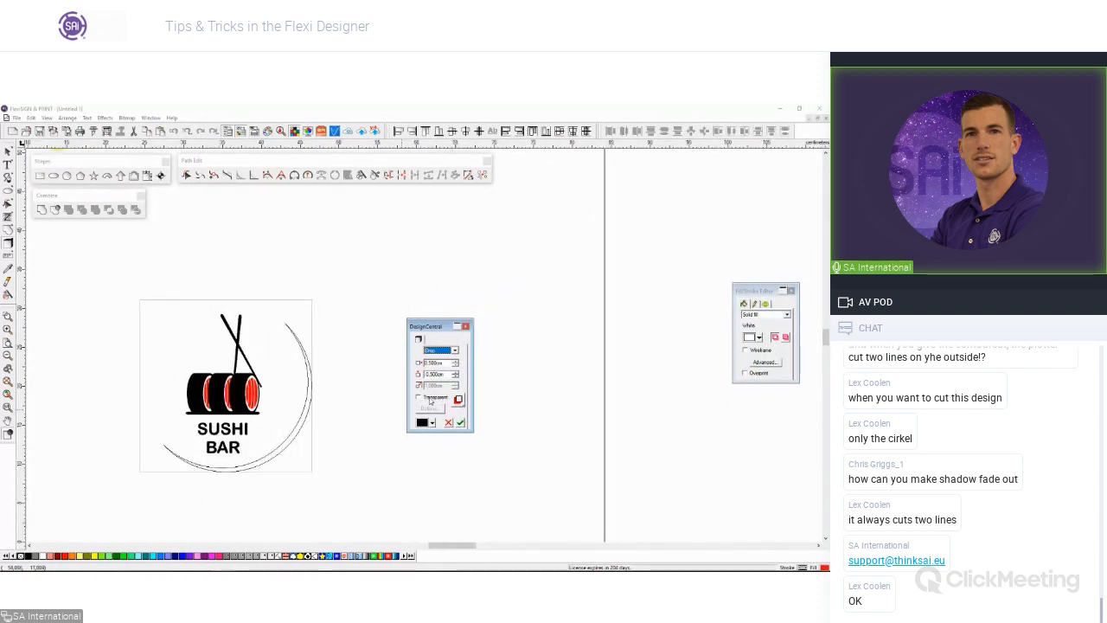
pyautogui.click(430, 400)
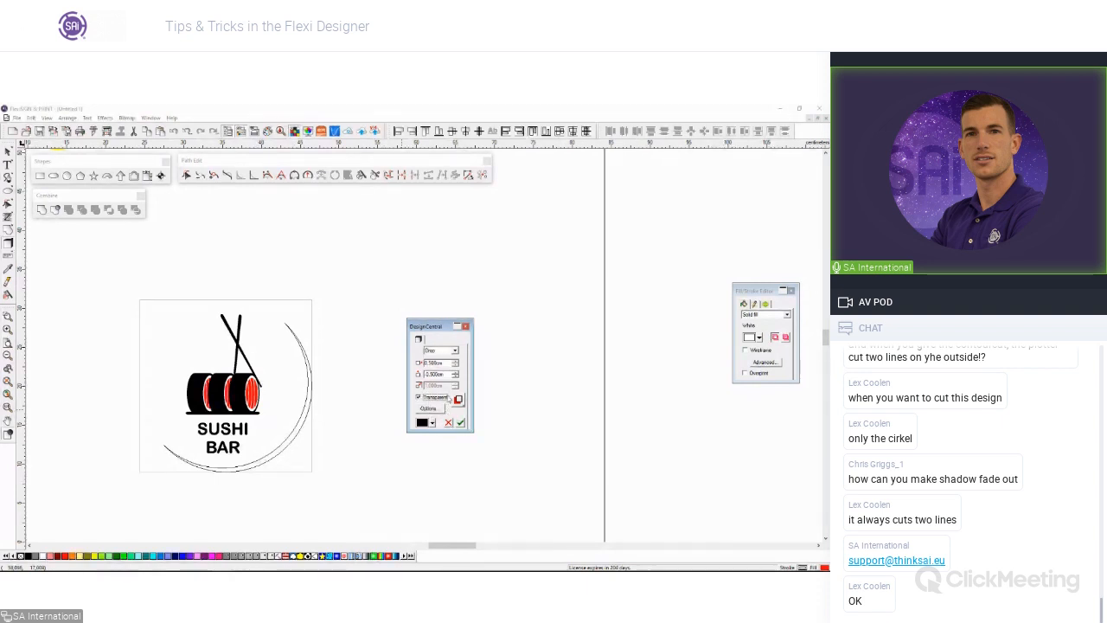
pyautogui.click(460, 422)
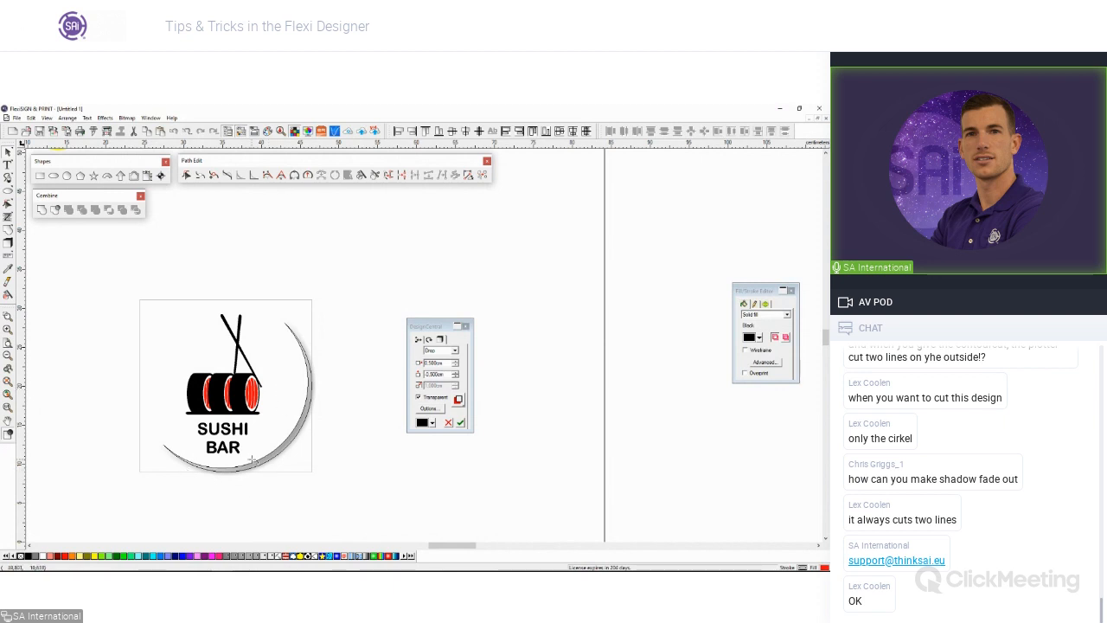
pyautogui.click(71, 245)
# Step: Separate the transparent shadow from the white circle and select the circle on its own
pyautogui.scroll(1, 136, 437)
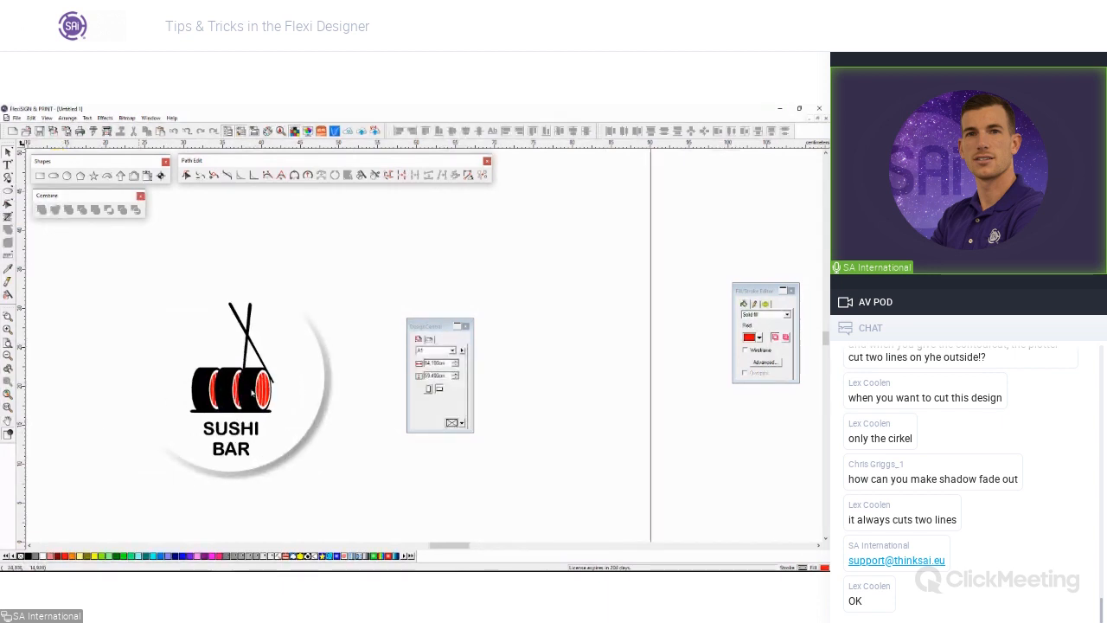
pyautogui.scroll(4, 322, 439)
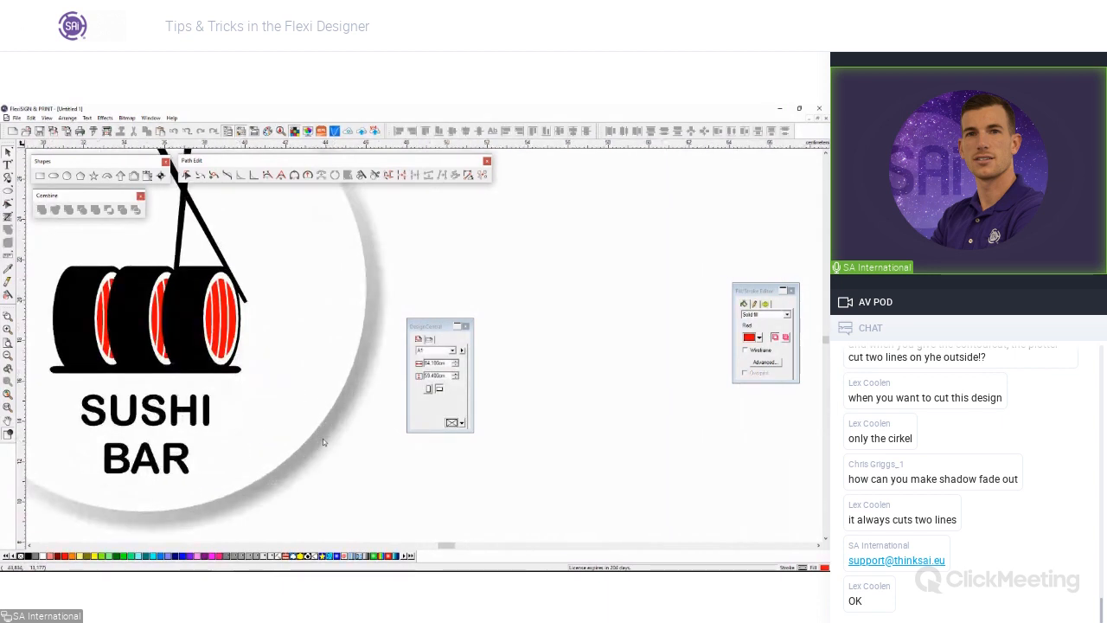
pyautogui.scroll(2, 322, 440)
pyautogui.scroll(-5, 264, 402)
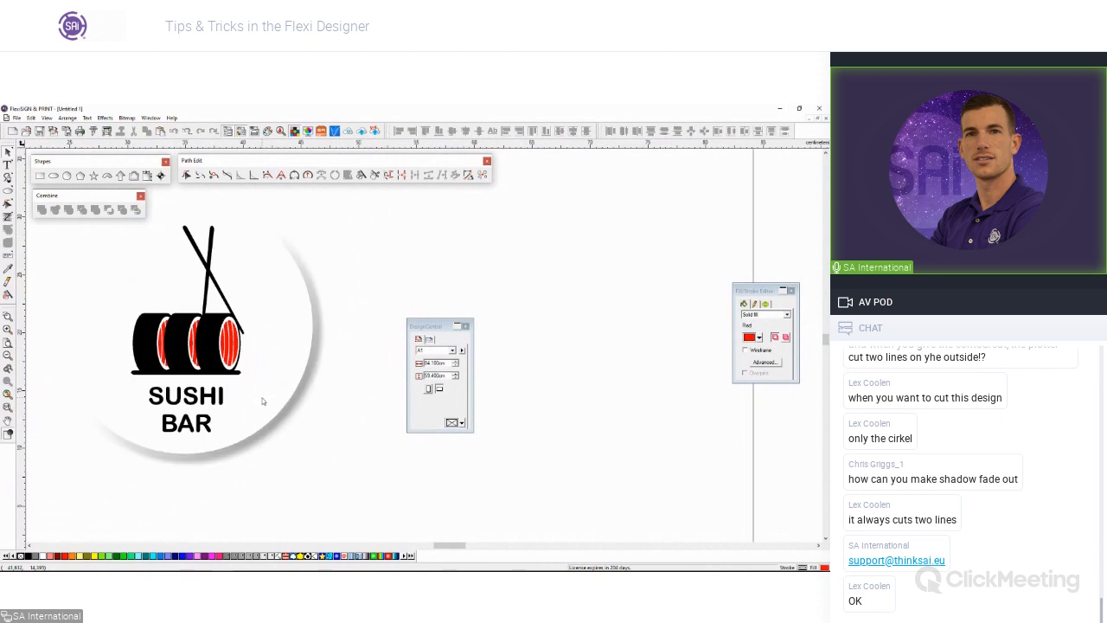
pyautogui.scroll(-1, 263, 401)
pyautogui.click(264, 400)
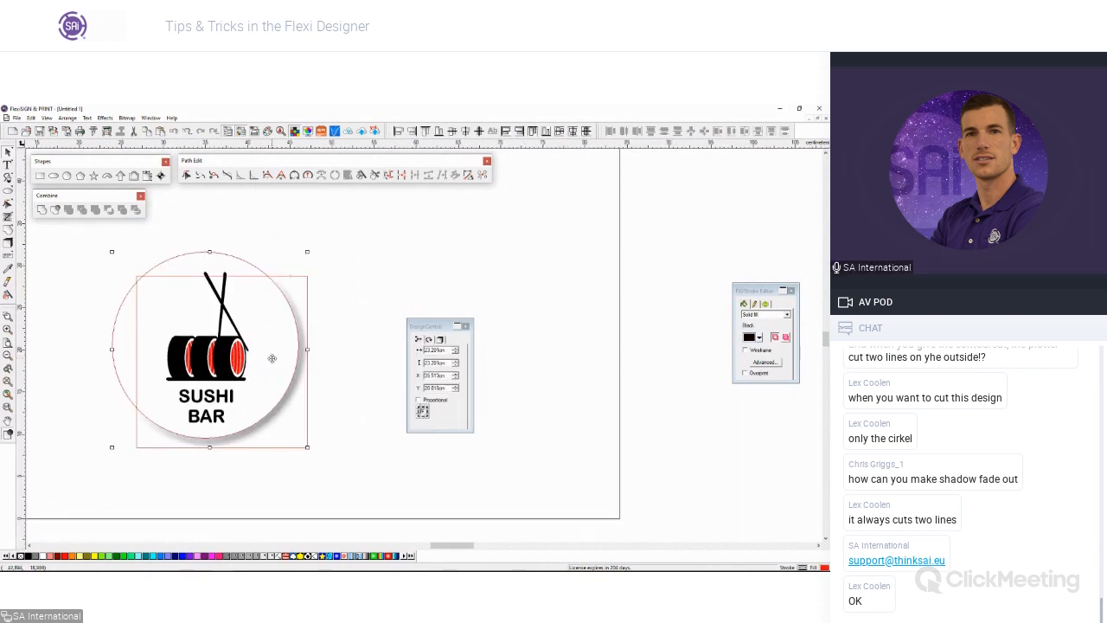
pyautogui.click(272, 321)
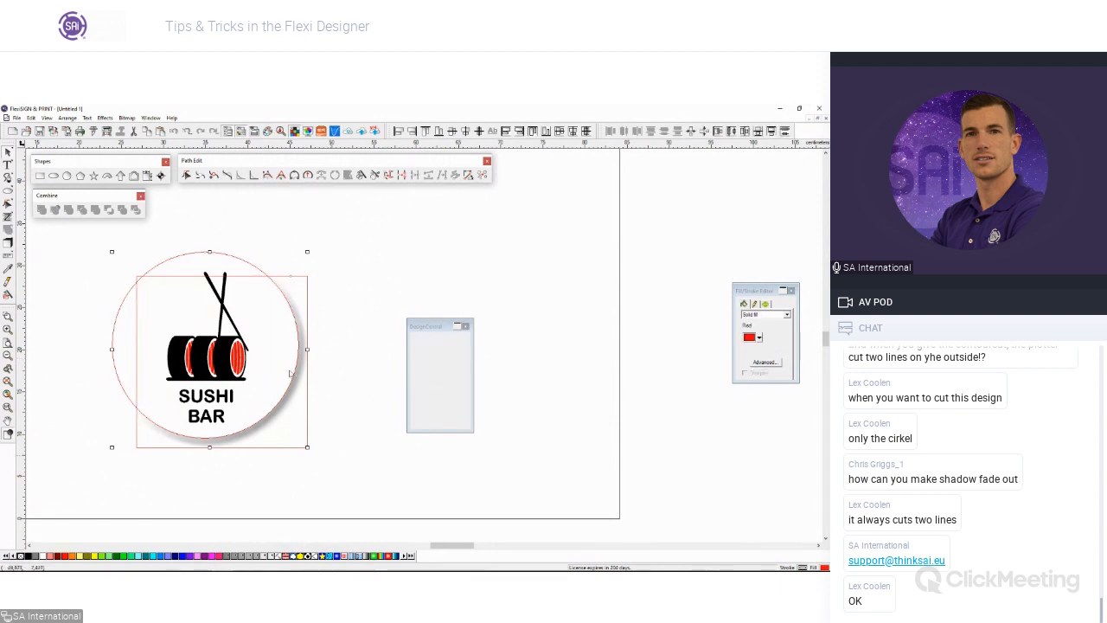
pyautogui.click(272, 320)
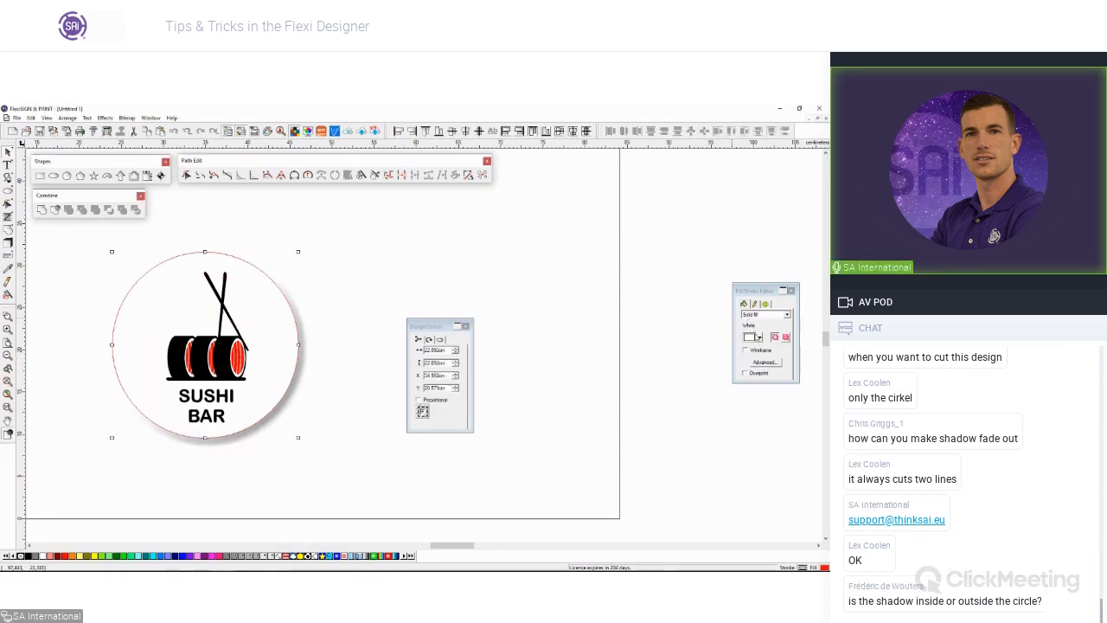
# Step: Try showing the white circle as a black Wireframe outline and undo that change
pyautogui.click(758, 337)
pyautogui.click(754, 354)
pyautogui.hotkey('ctrl', 'z')
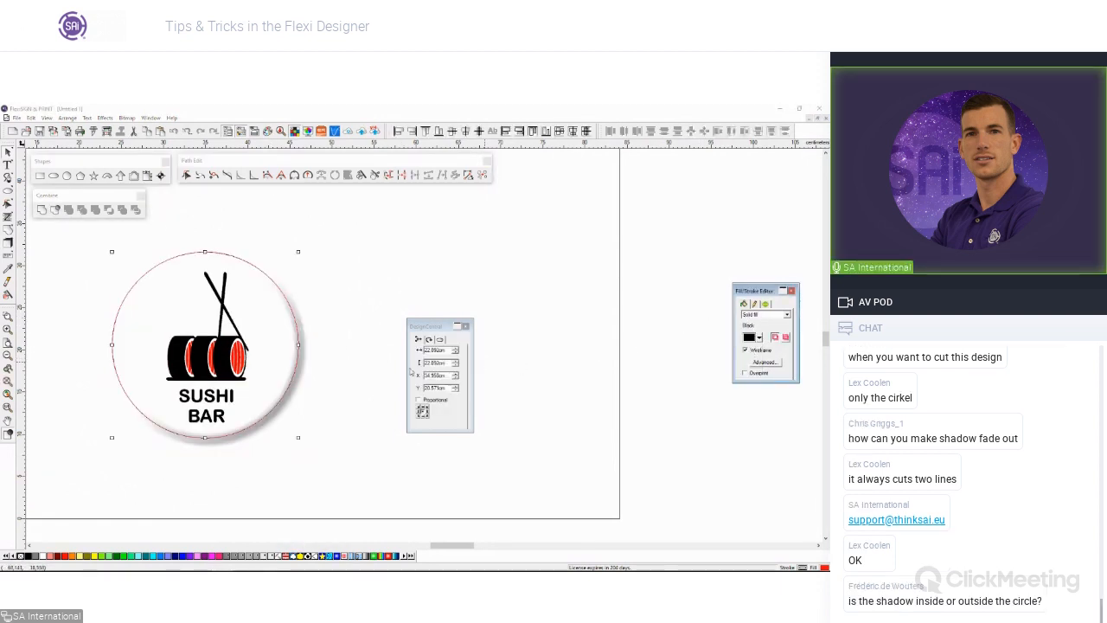
pyautogui.click(302, 467)
pyautogui.scroll(-2, 302, 468)
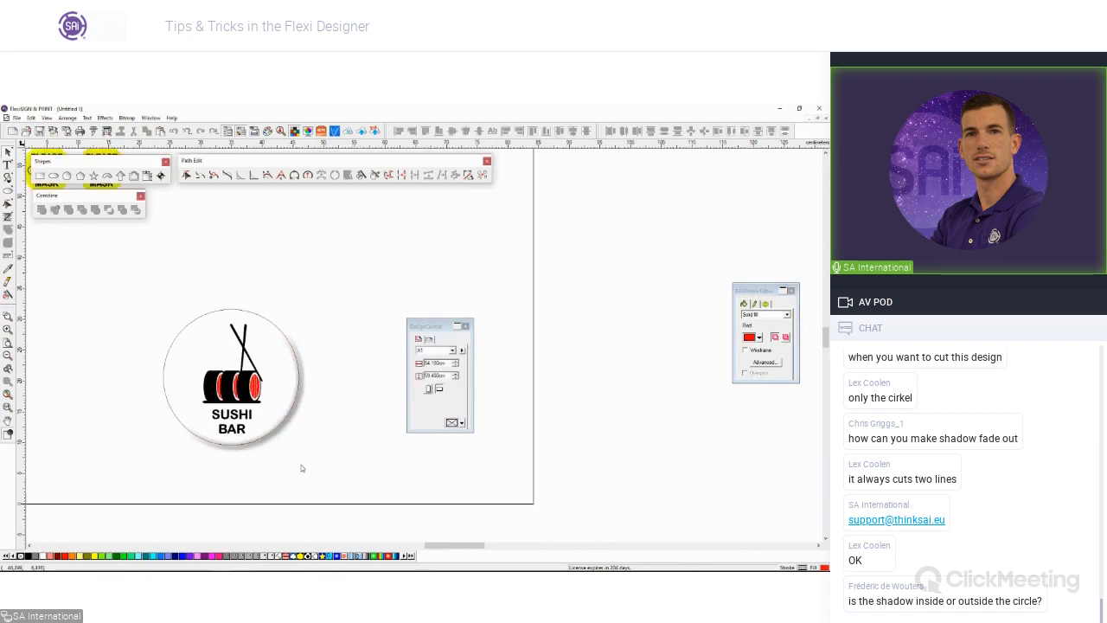
pyautogui.scroll(-1, 302, 468)
pyautogui.hotkey('ctrl', 'z')
pyautogui.hotkey('ctrl', 'z')
pyautogui.click(302, 467)
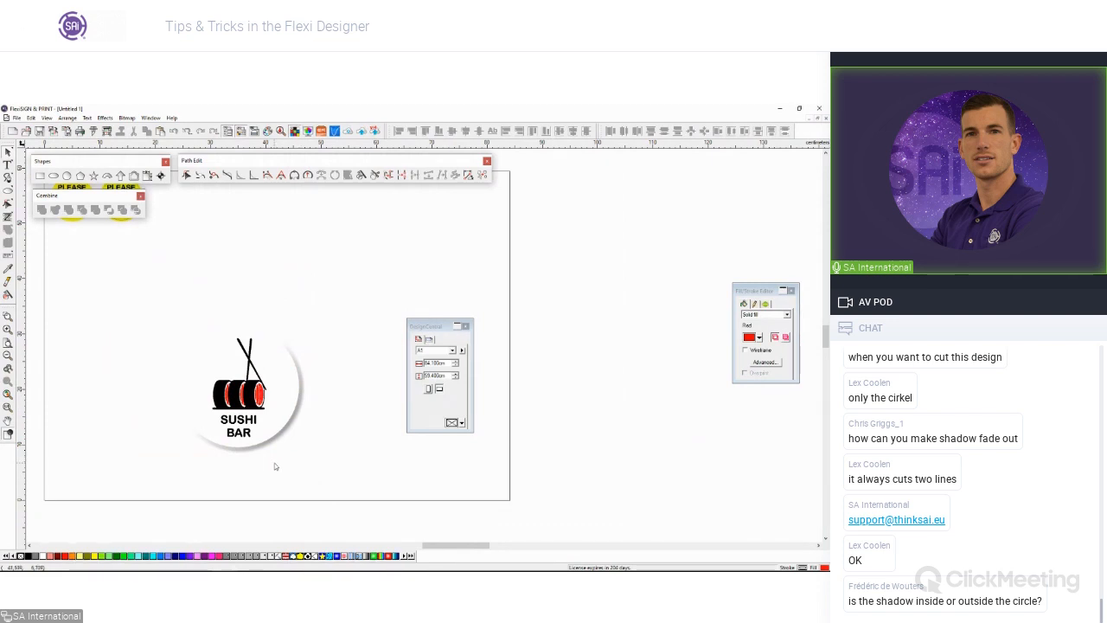
# Step: Check the white circle and its separated shadow by selecting each one in turn
pyautogui.click(294, 372)
pyautogui.scroll(5, 281, 415)
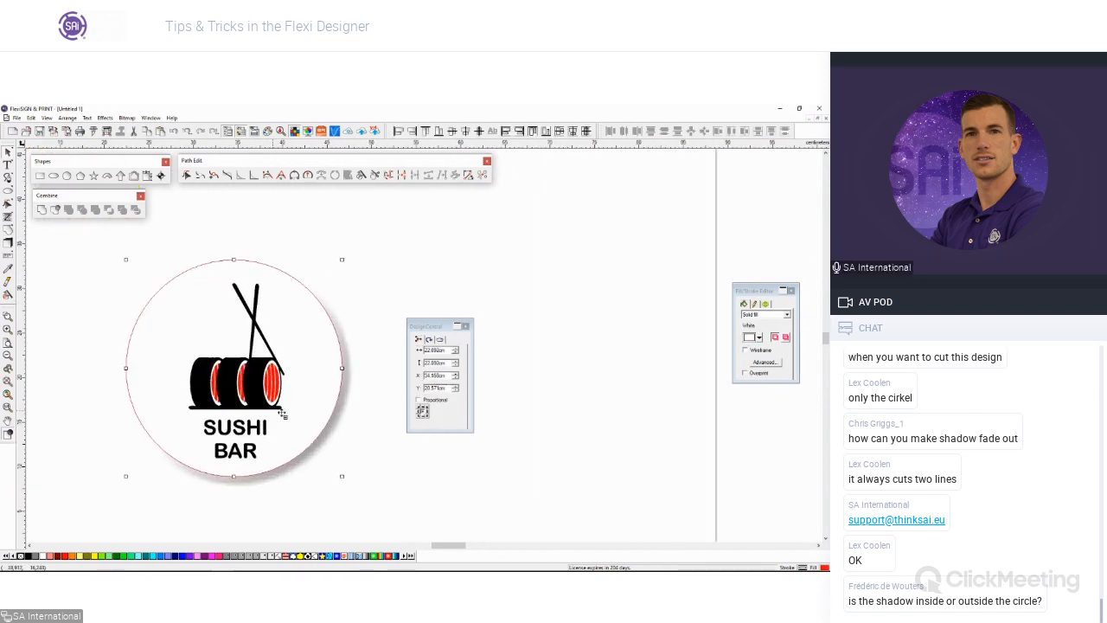
pyautogui.scroll(1, 282, 415)
pyautogui.click(350, 419)
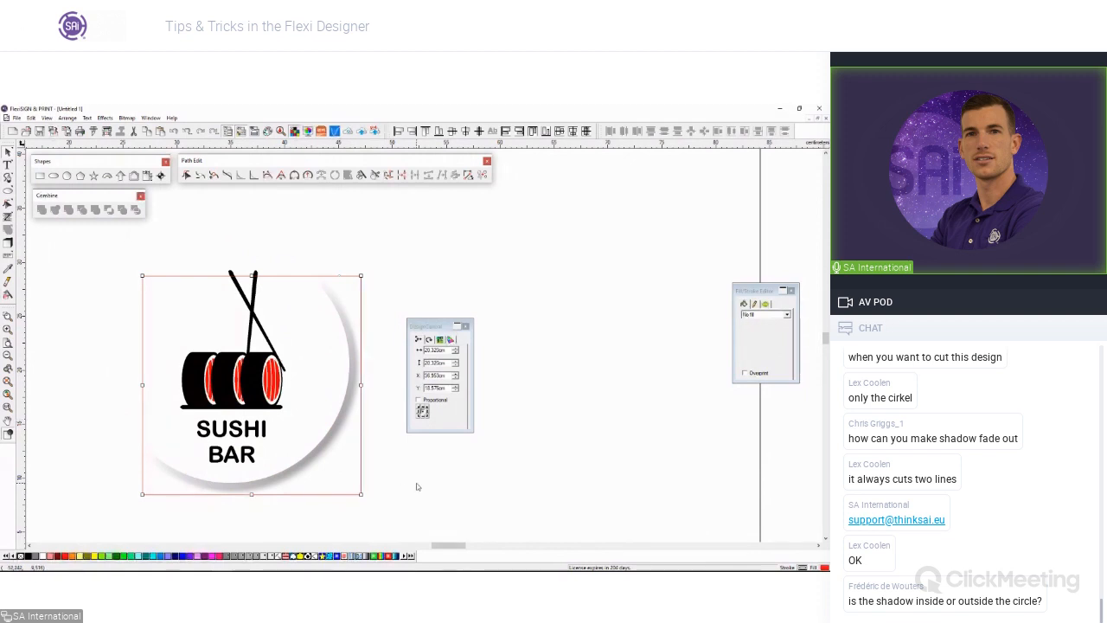
# Step: Review the Transparent Shadow Options for the white circle and leave the shadow command without applying another shadow
pyautogui.click(328, 397)
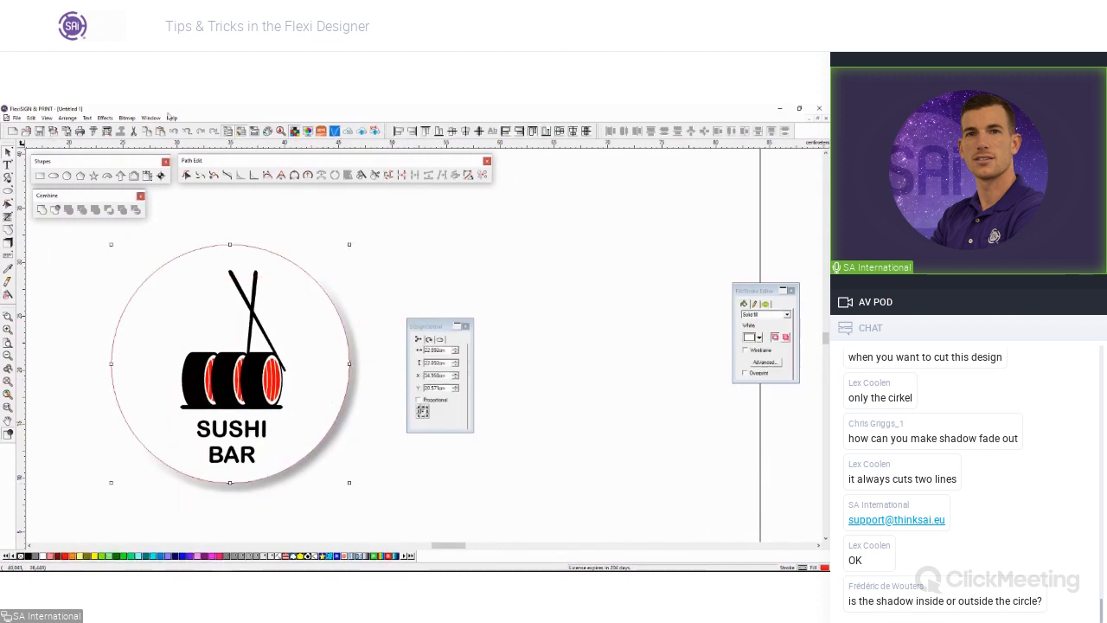
pyautogui.click(127, 118)
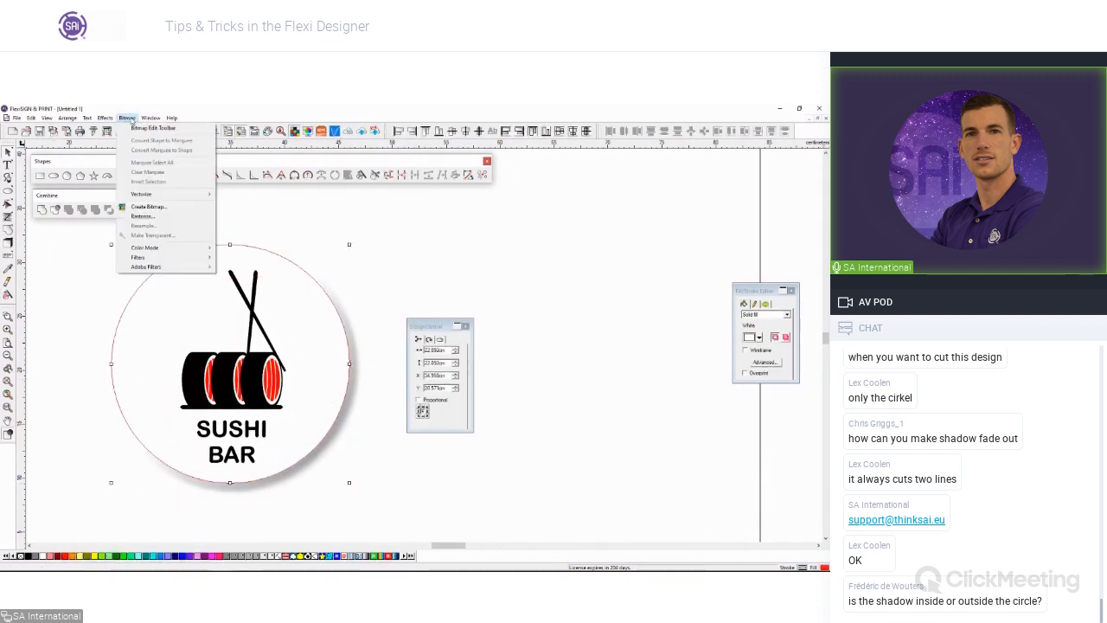
pyautogui.moveTo(104, 118)
pyautogui.click(134, 251)
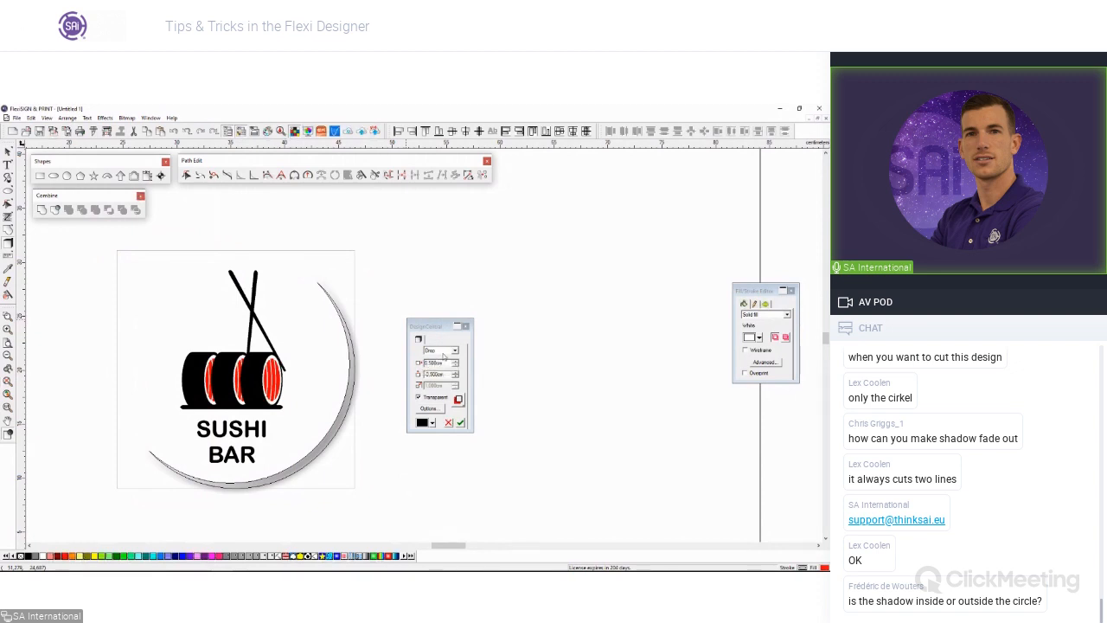
pyautogui.click(442, 352)
pyautogui.click(443, 356)
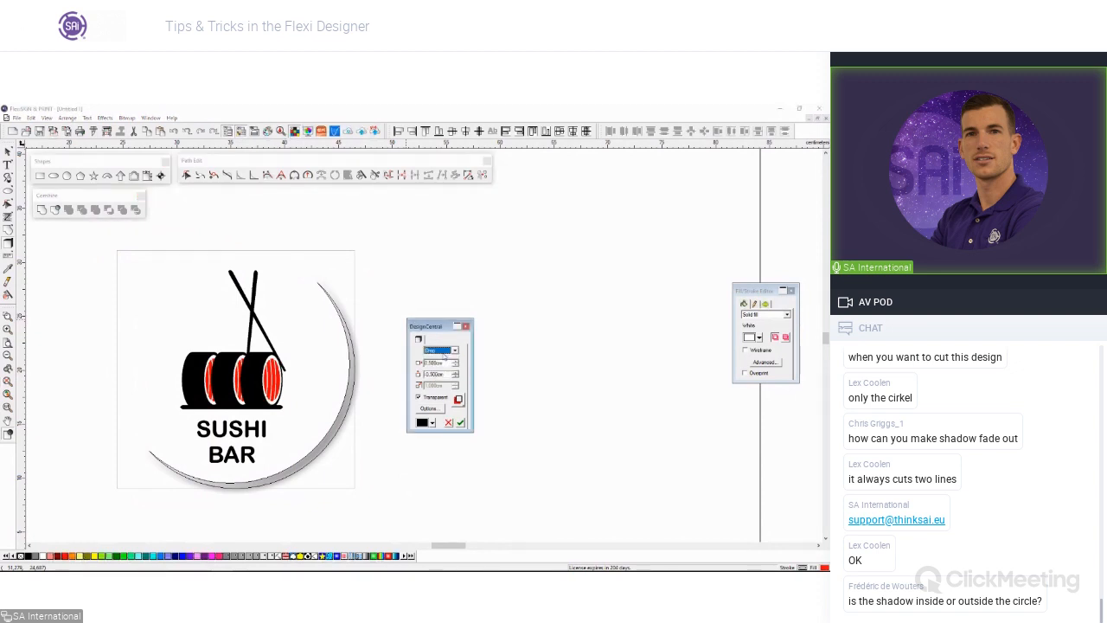
pyautogui.click(437, 410)
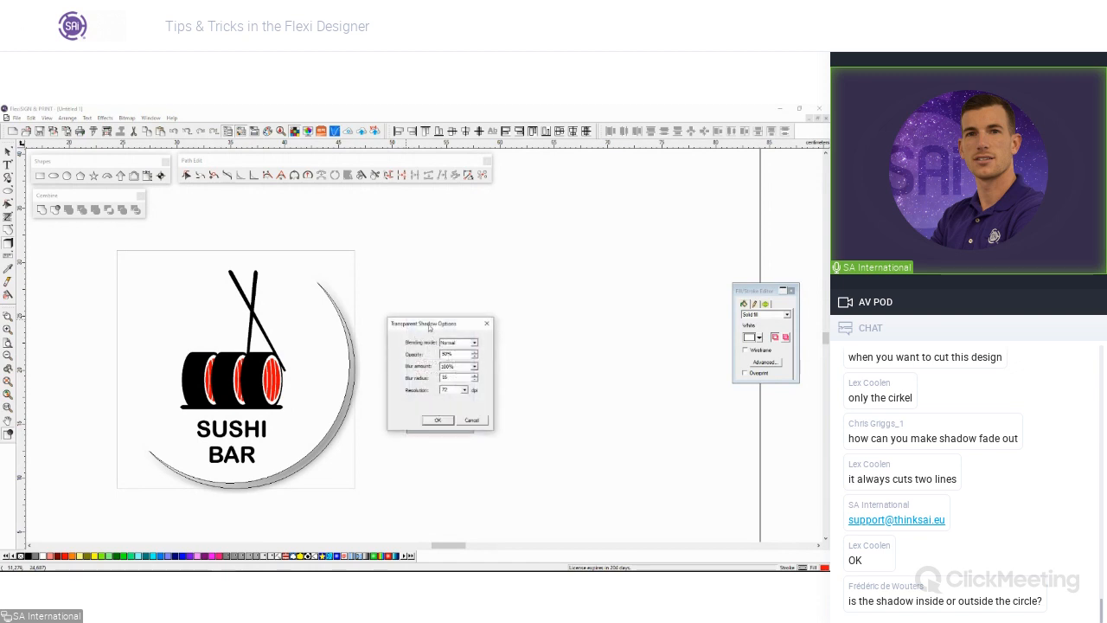
pyautogui.moveTo(430, 327); pyautogui.dragTo(429, 330)
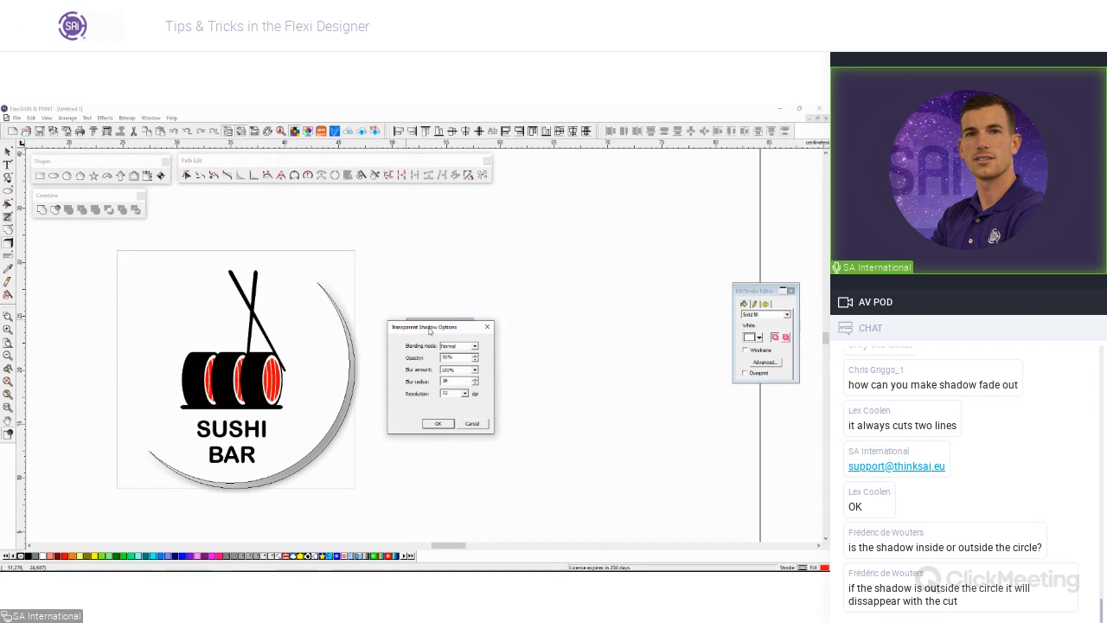
pyautogui.click(487, 326)
pyautogui.click(410, 279)
pyautogui.scroll(-3, 410, 279)
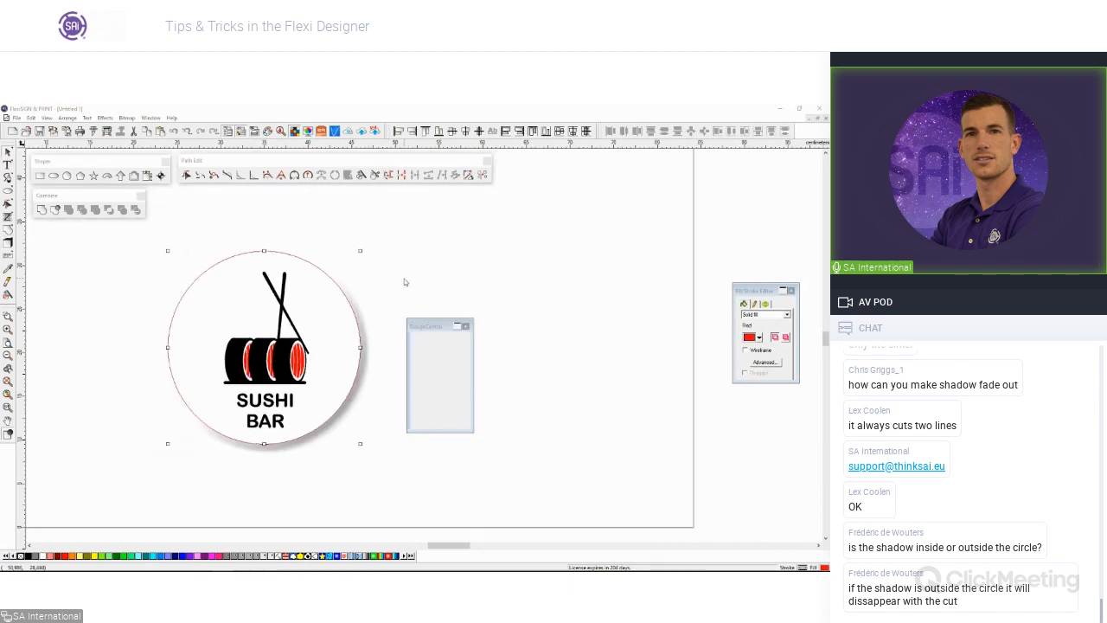
pyautogui.moveTo(464, 328); pyautogui.dragTo(466, 326)
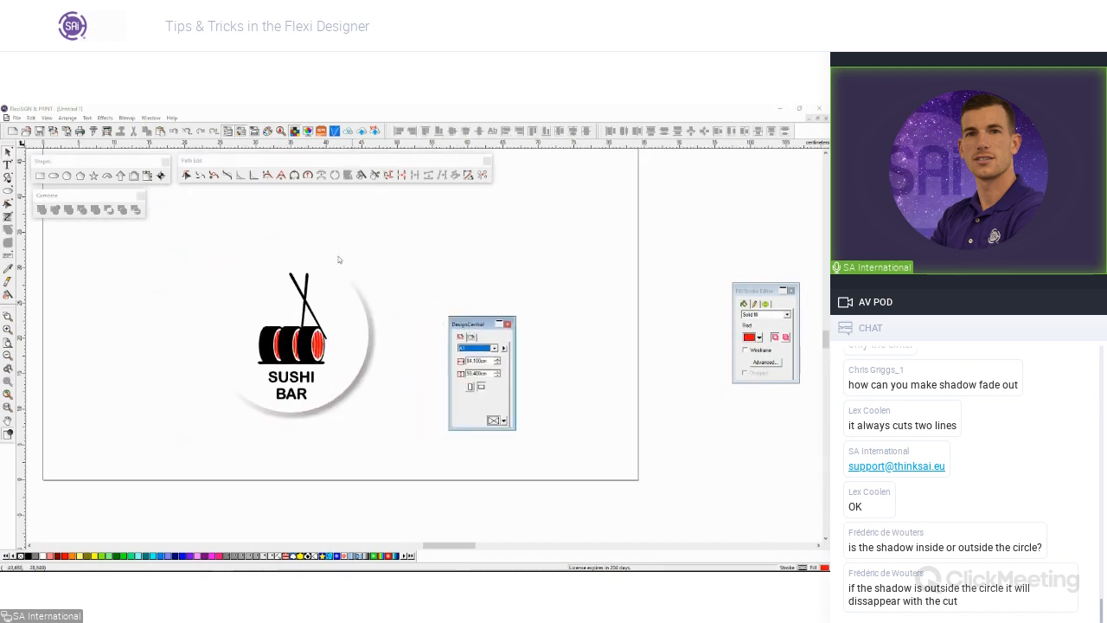
pyautogui.click(363, 330)
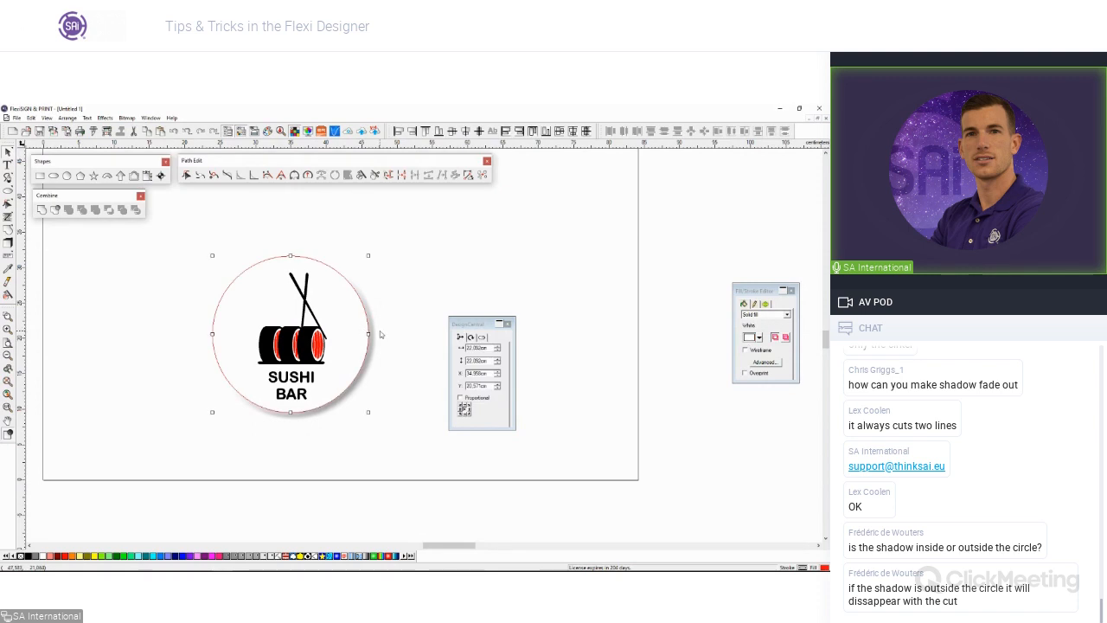
pyautogui.click(403, 348)
pyautogui.scroll(6, 401, 351)
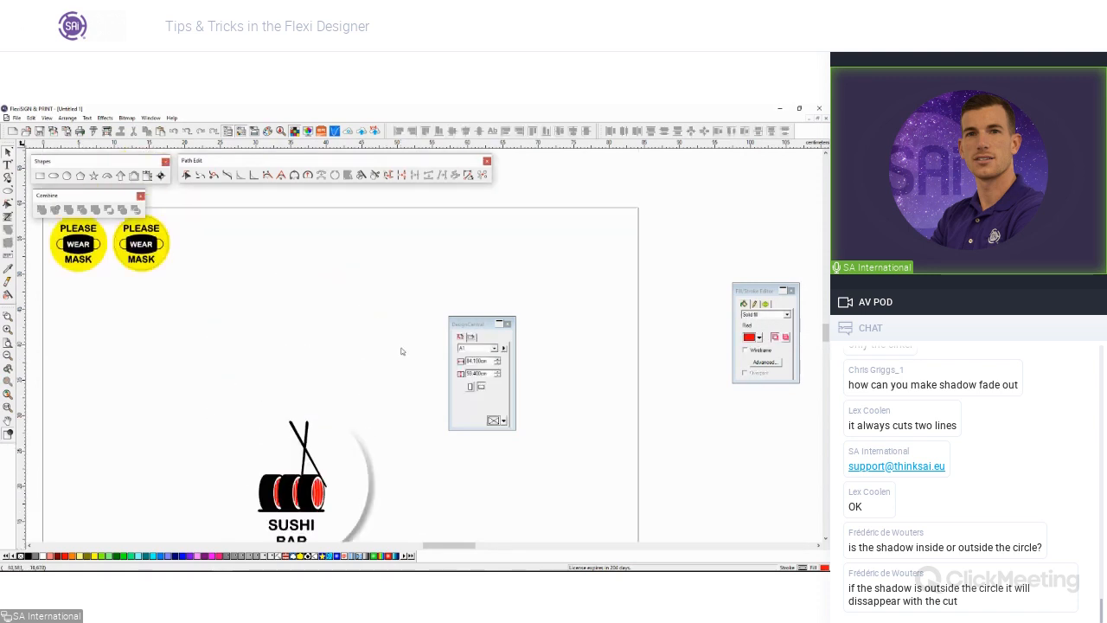
pyautogui.scroll(-6, 402, 351)
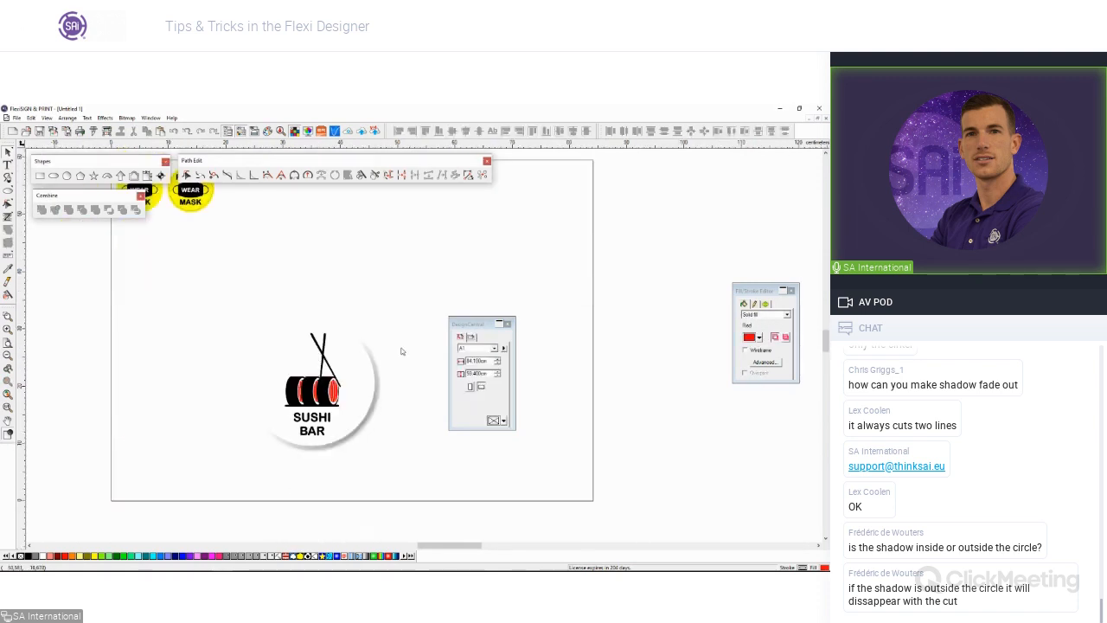
pyautogui.scroll(1, 423, 336)
pyautogui.scroll(1, 364, 371)
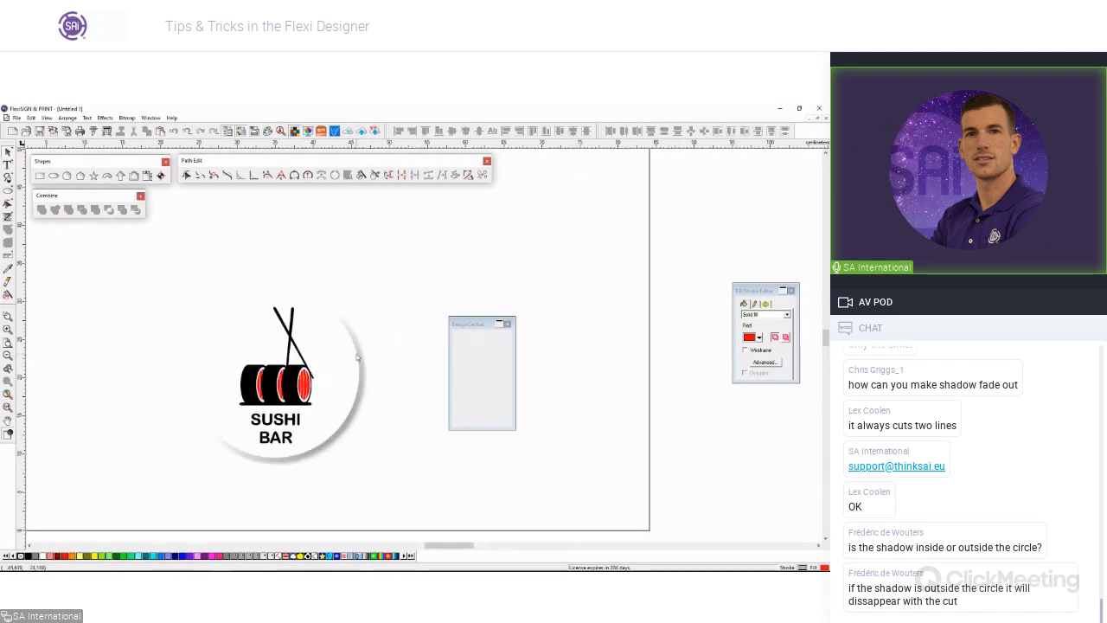
# Step: Delete the separated transparent shadow and keep the white circle selected
pyautogui.rightClick(311, 421)
pyautogui.press('Escape')
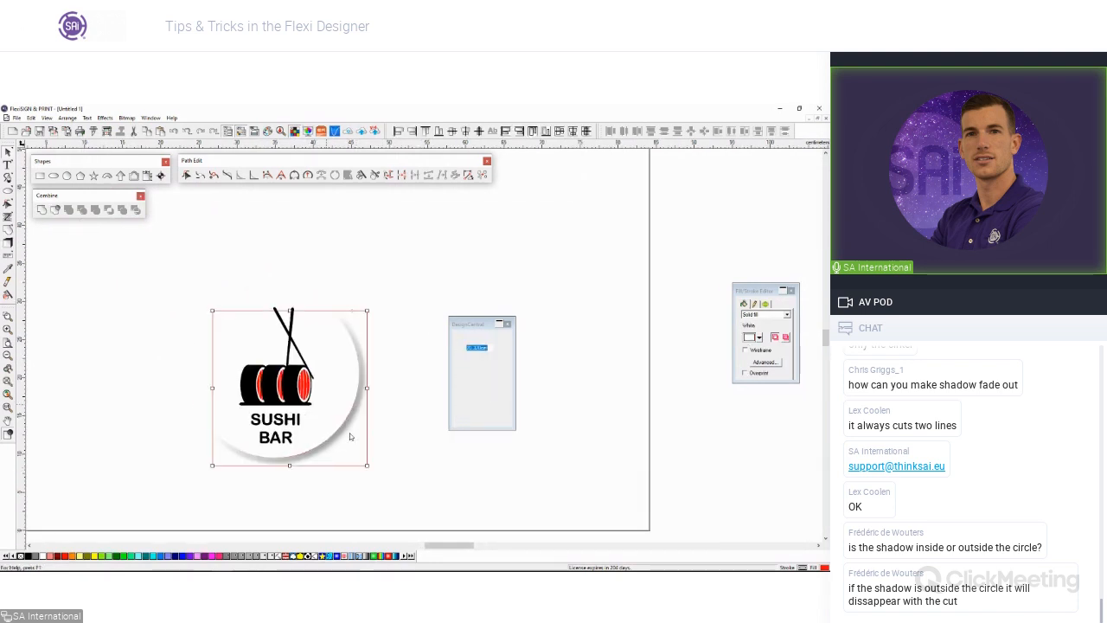
pyautogui.press('Delete')
pyautogui.hotkey('ctrl', 'z')
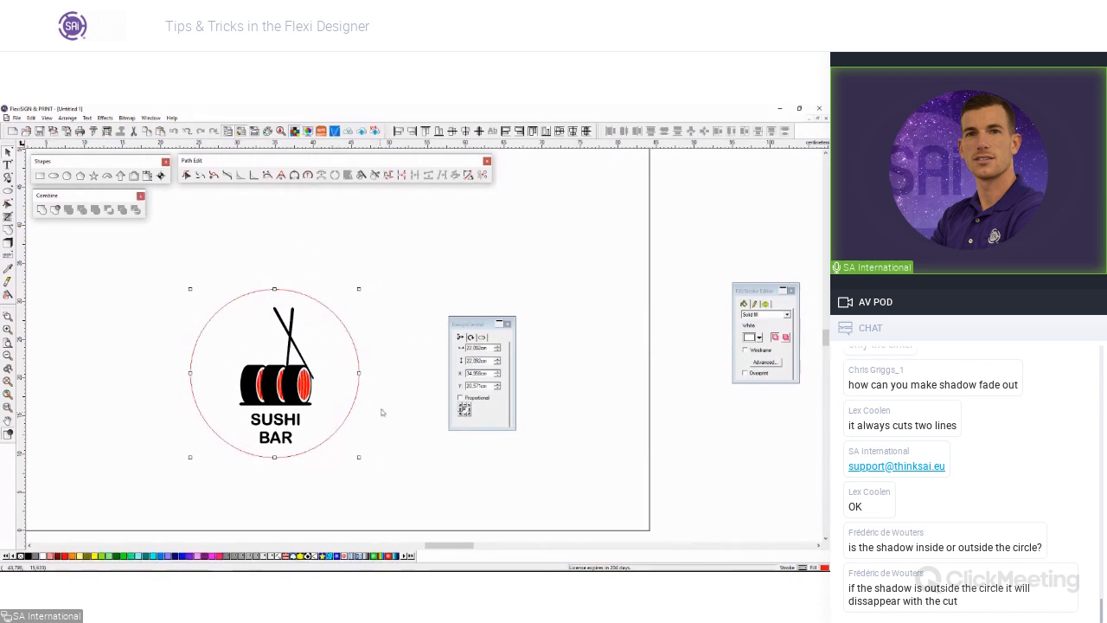
# Step: Apply a black Drop shadow to the white circle with Transparent turned off, keeping the 0.500 cm and -0.500 cm offsets
pyautogui.click(106, 118)
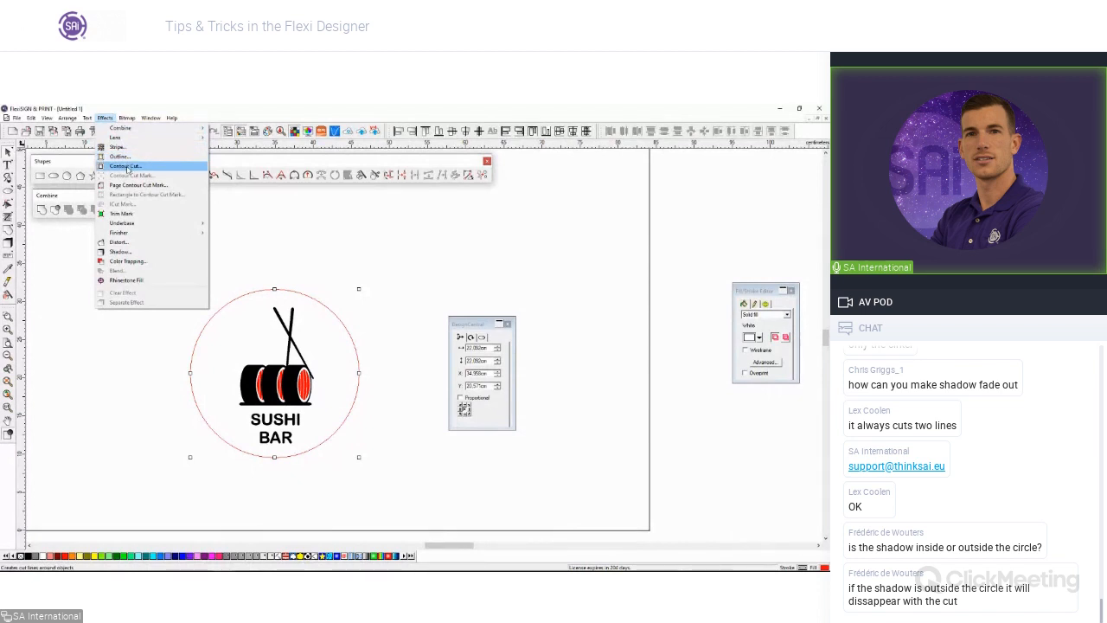
pyautogui.click(119, 251)
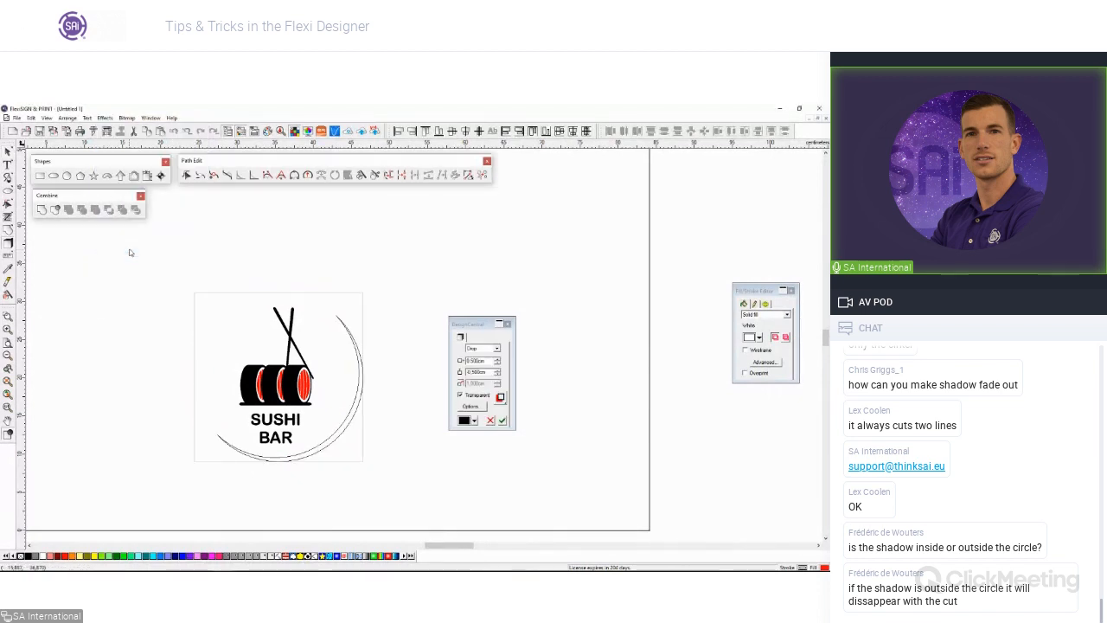
pyautogui.click(460, 394)
pyautogui.click(502, 420)
# Step: Separate the solid black shadow from the white circle
pyautogui.click(340, 390)
pyautogui.rightClick(340, 390)
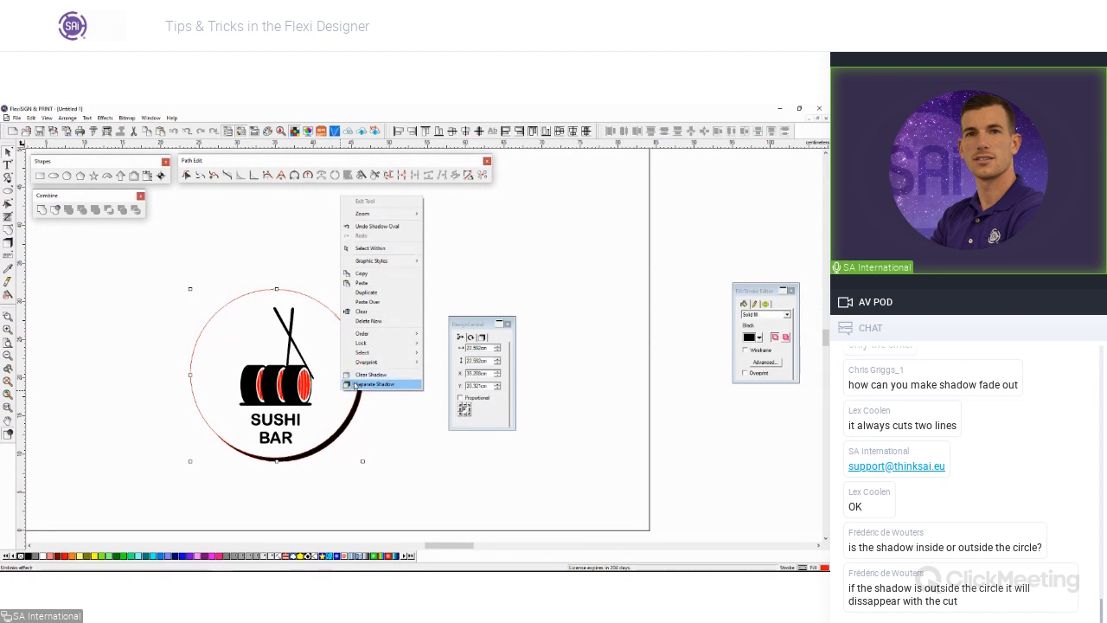
pyautogui.click(356, 383)
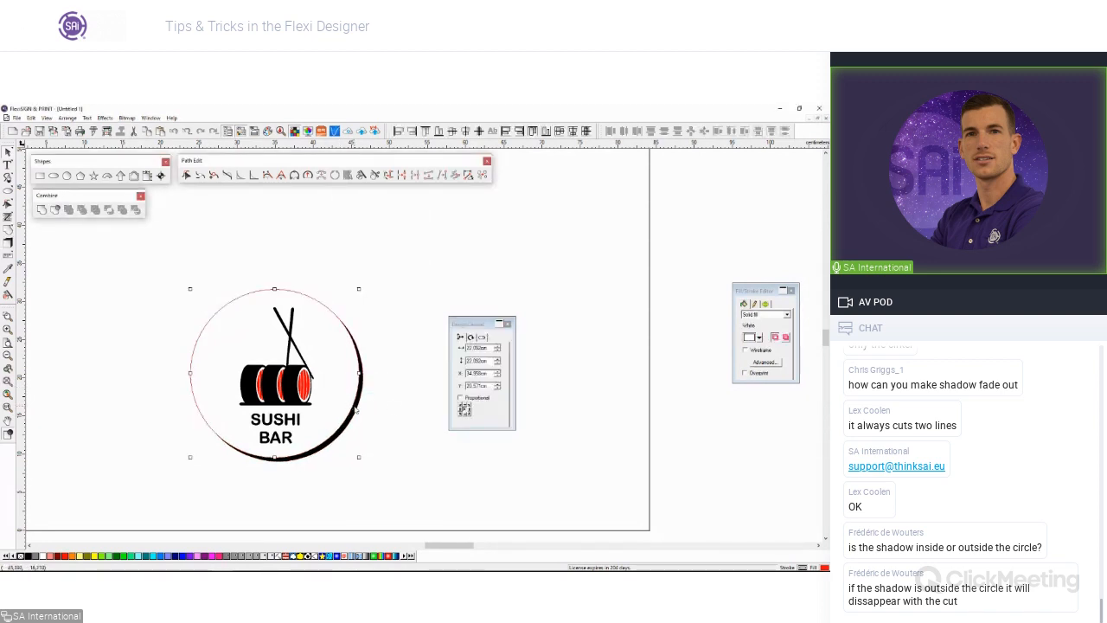
# Step: Select the outline covering the circle and its shadow and move a white-filled copy to the page's lower-left area, clear of the badge
pyautogui.click(352, 408)
pyautogui.scroll(-1, 351, 408)
pyautogui.scroll(1, 332, 414)
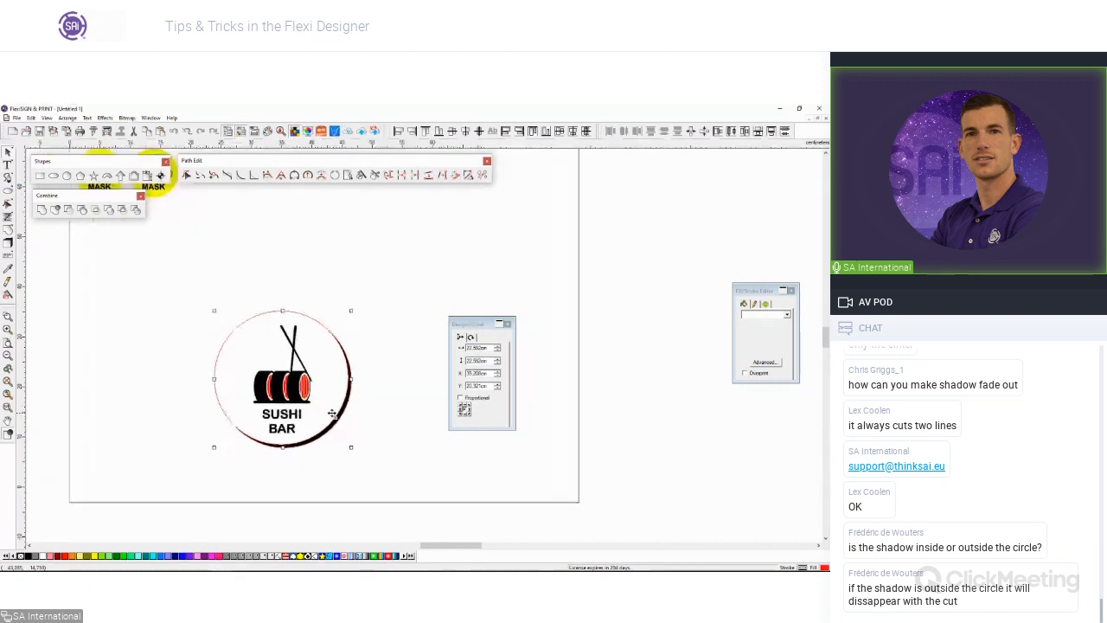
pyautogui.moveTo(337, 394); pyautogui.dragTo(175, 437)
pyautogui.click(9, 228)
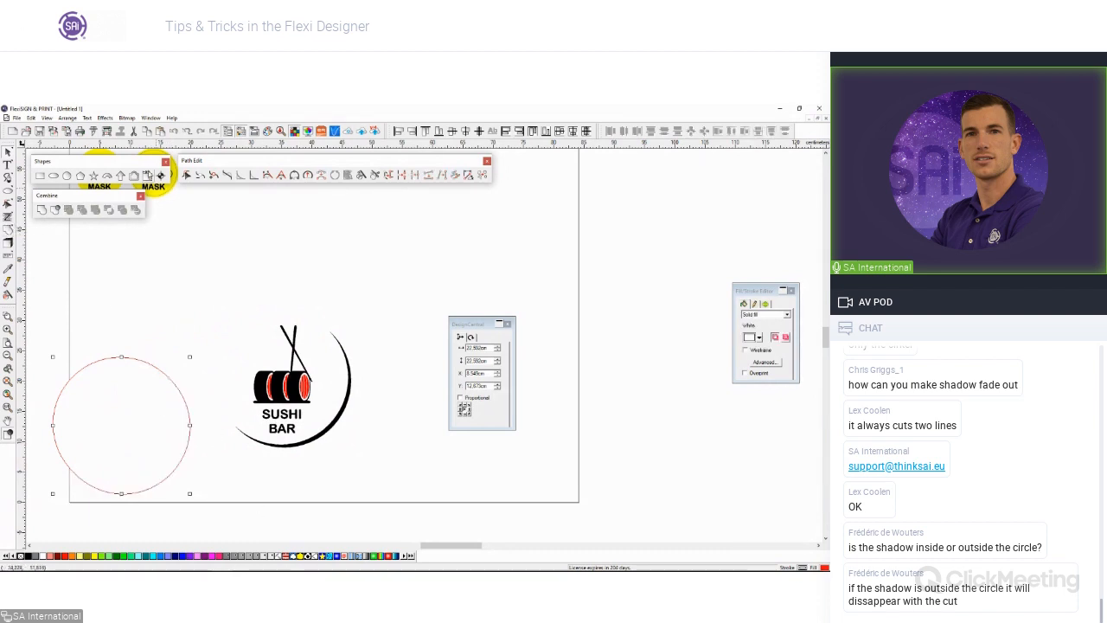
# Step: Centre the spare white circle on the badge's outer outline so it covers the artwork and shadow
pyautogui.click(104, 118)
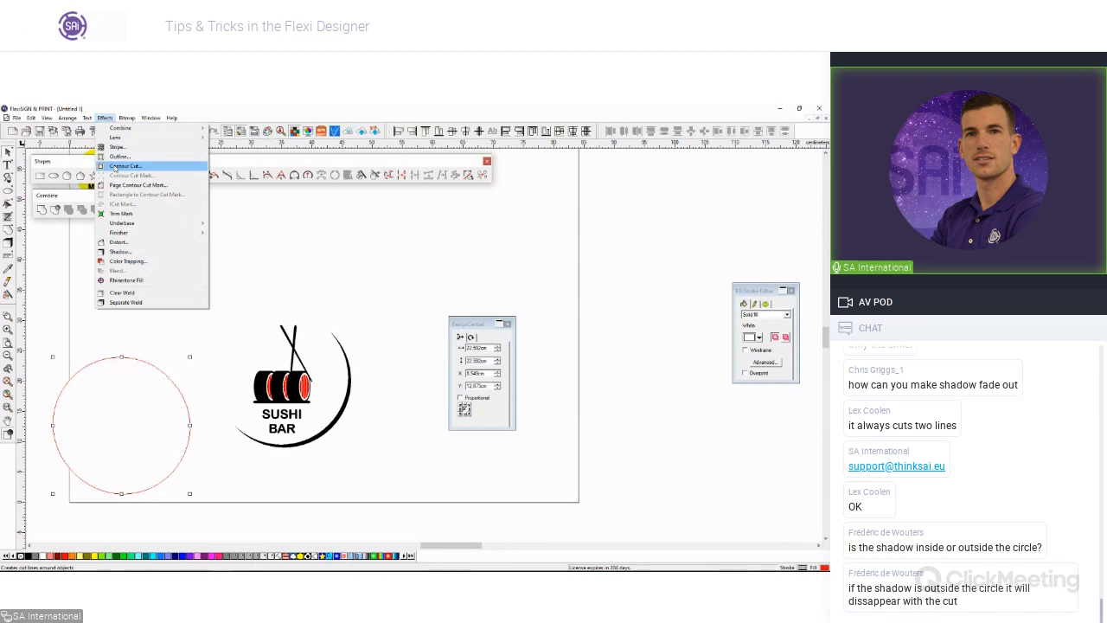
pyautogui.click(208, 333)
pyautogui.click(234, 351)
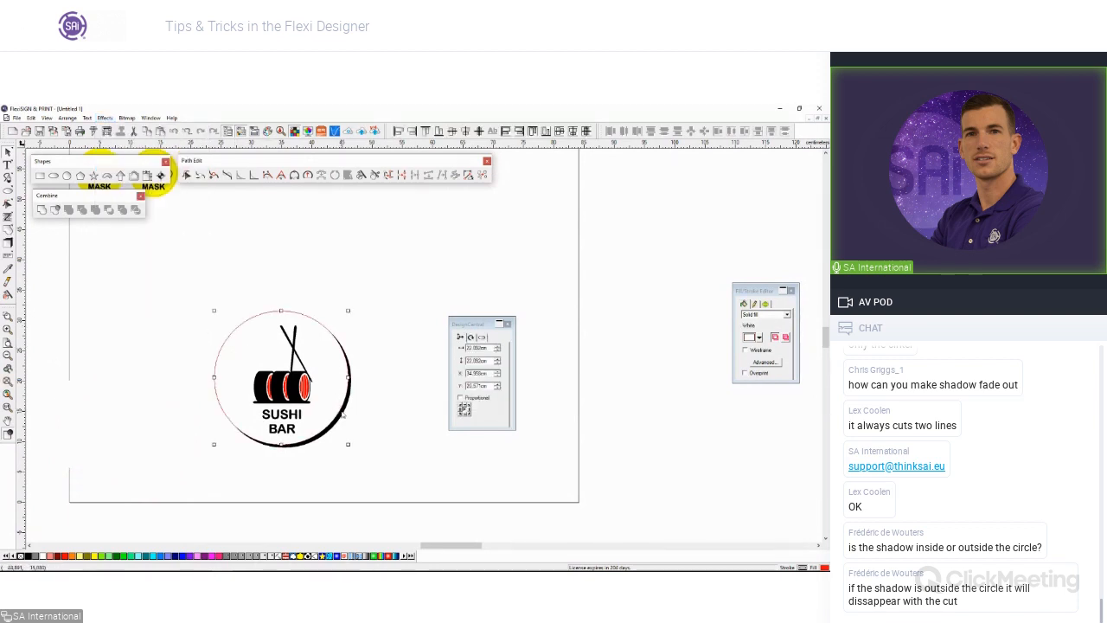
pyautogui.click(342, 415)
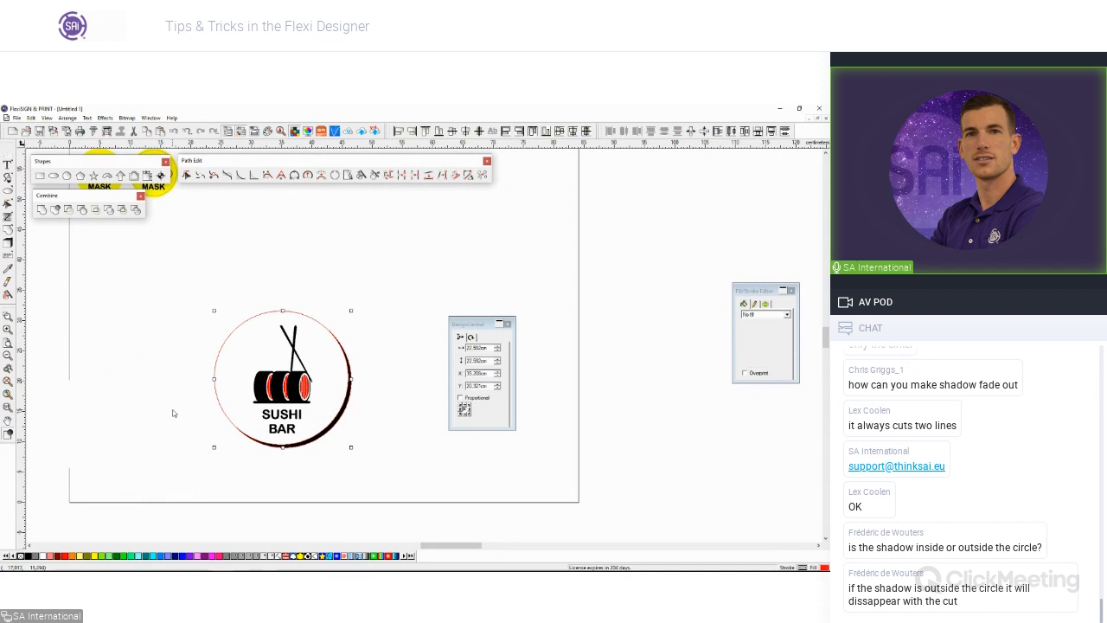
pyautogui.hotkey('ctrl', 'y')
pyautogui.hotkey('ctrl', 'z')
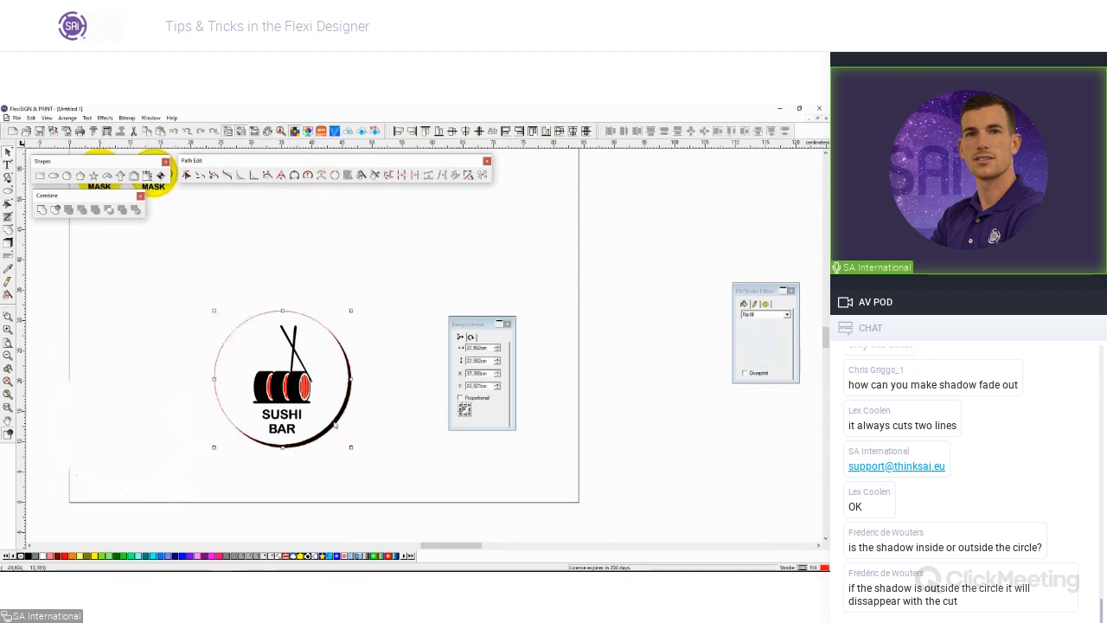
pyautogui.keyDown('shift'); pyautogui.click(116, 425); pyautogui.keyUp('shift')
pyautogui.press('c')
pyautogui.click(137, 210)
# Step: Apply a contour cut of type Contour with a small inward offset to the covering white circle
pyautogui.click(105, 118)
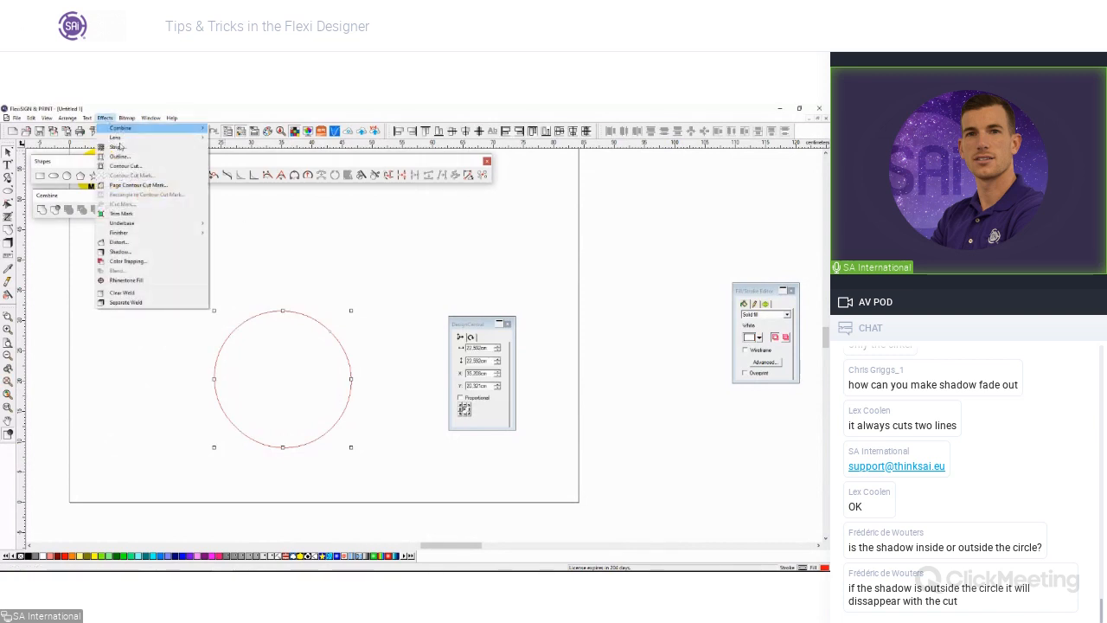
pyautogui.moveTo(76, 117)
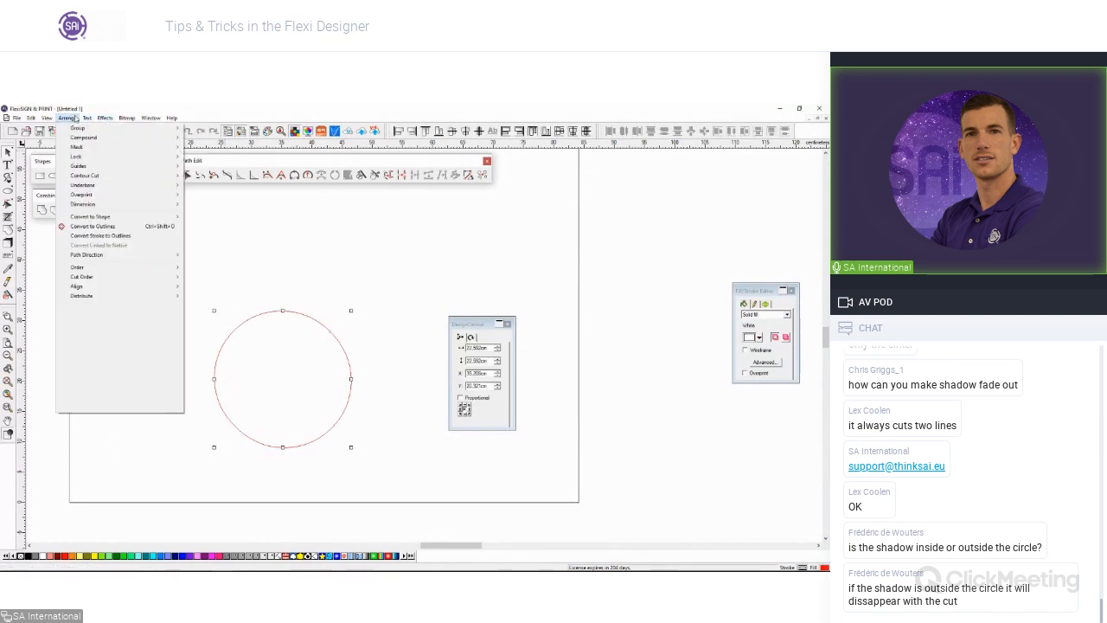
pyautogui.moveTo(172, 177)
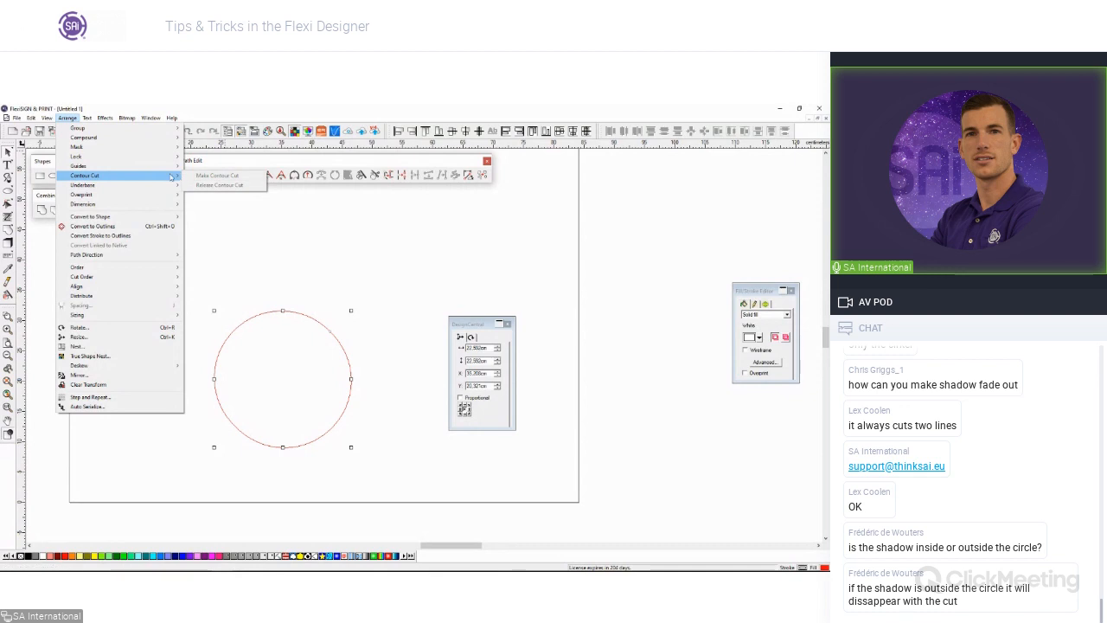
pyautogui.click(120, 166)
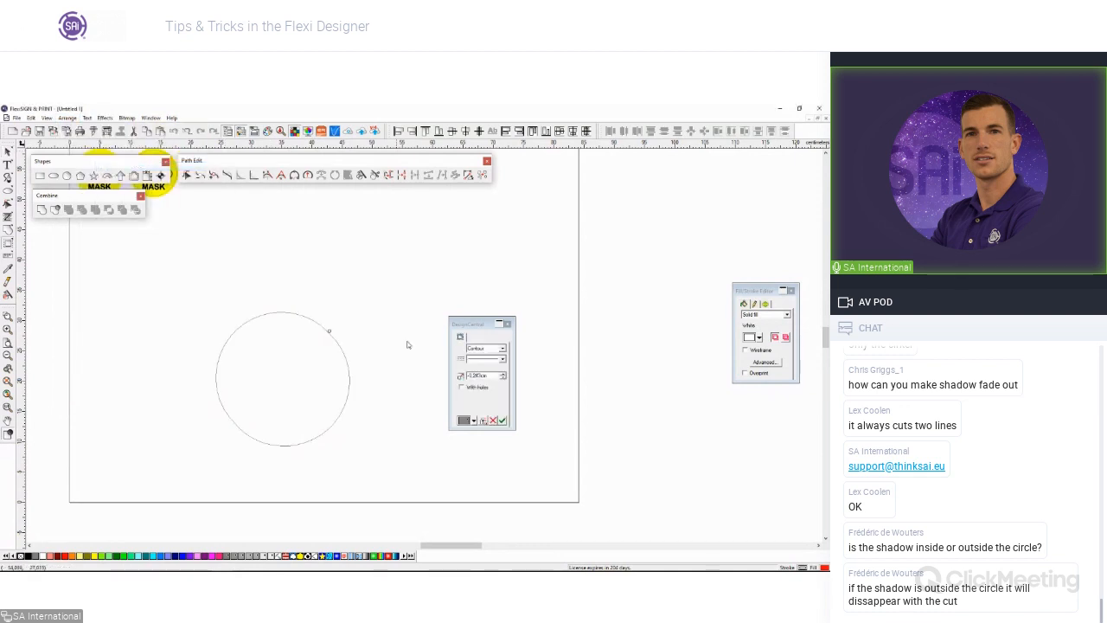
pyautogui.click(503, 420)
# Step: Separate the contour cut from the covering white circle and delete that circle, keeping the cut line on the badge
pyautogui.rightClick(356, 386)
pyautogui.click(327, 388)
pyautogui.rightClick(327, 386)
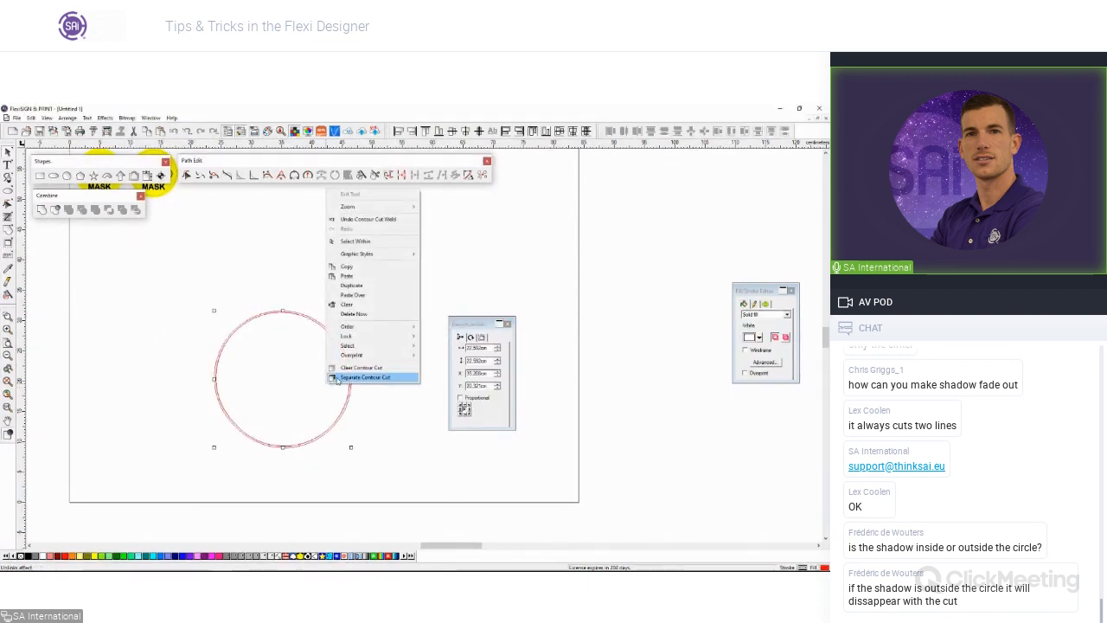
pyautogui.click(337, 380)
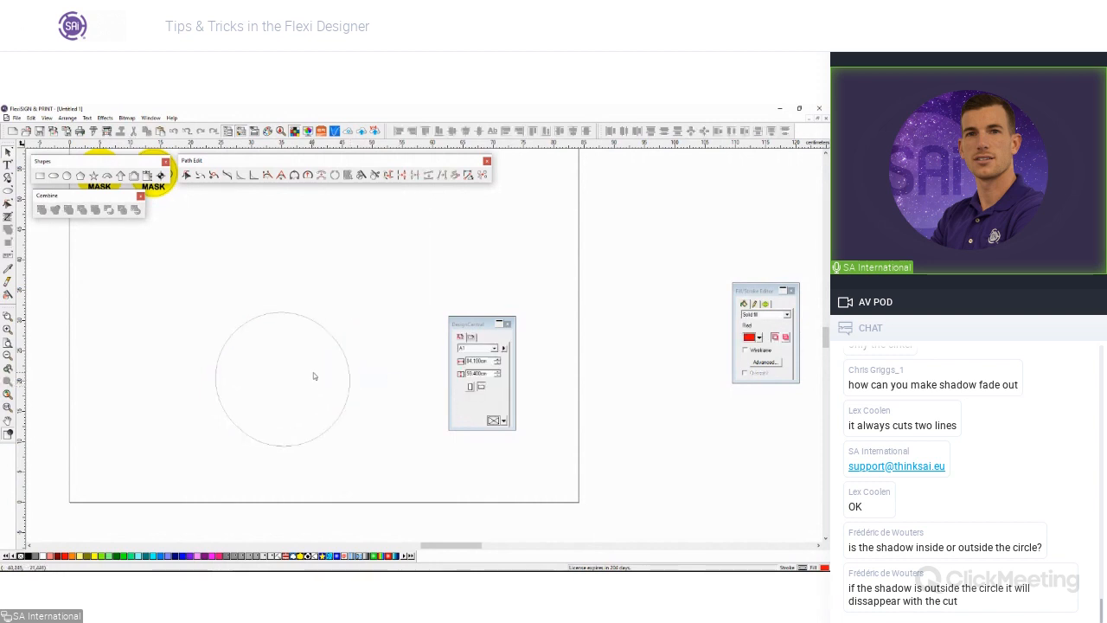
pyautogui.press('Delete')
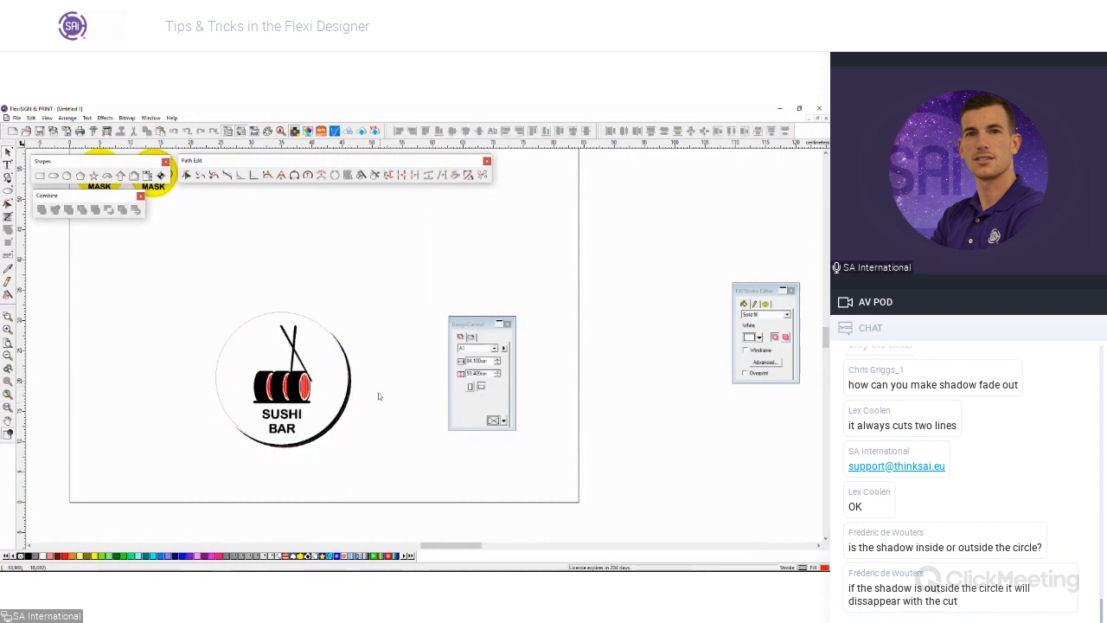
# Step: Examine where the contour cut line runs along the black shadow and around the sushi badge
pyautogui.scroll(1, 348, 360)
pyautogui.scroll(2, 349, 361)
pyautogui.click(356, 353)
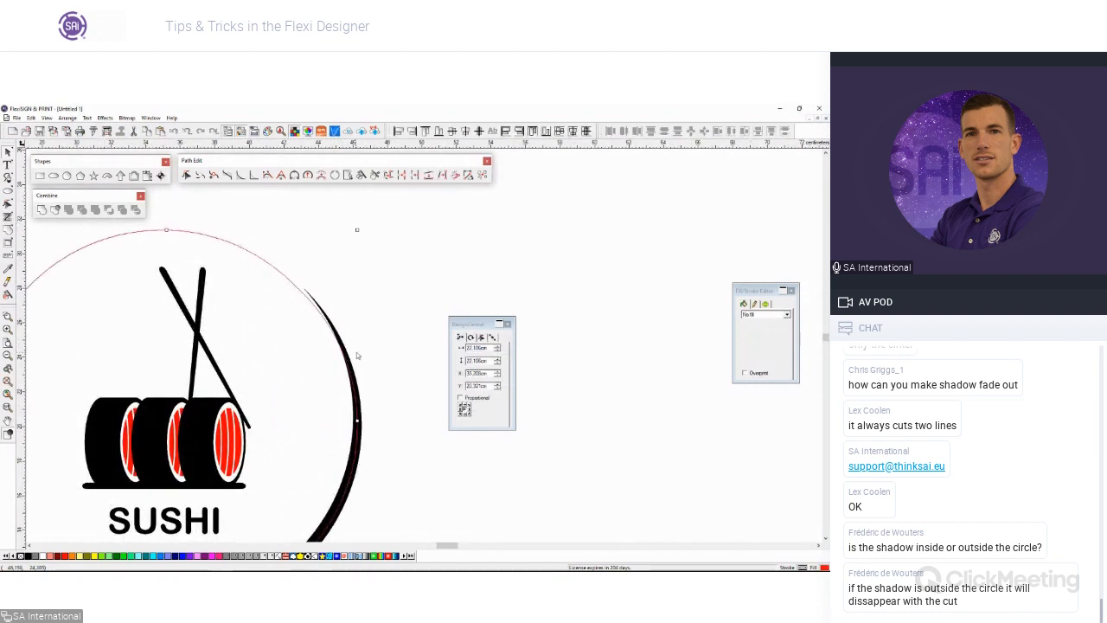
pyautogui.scroll(3, 333, 311)
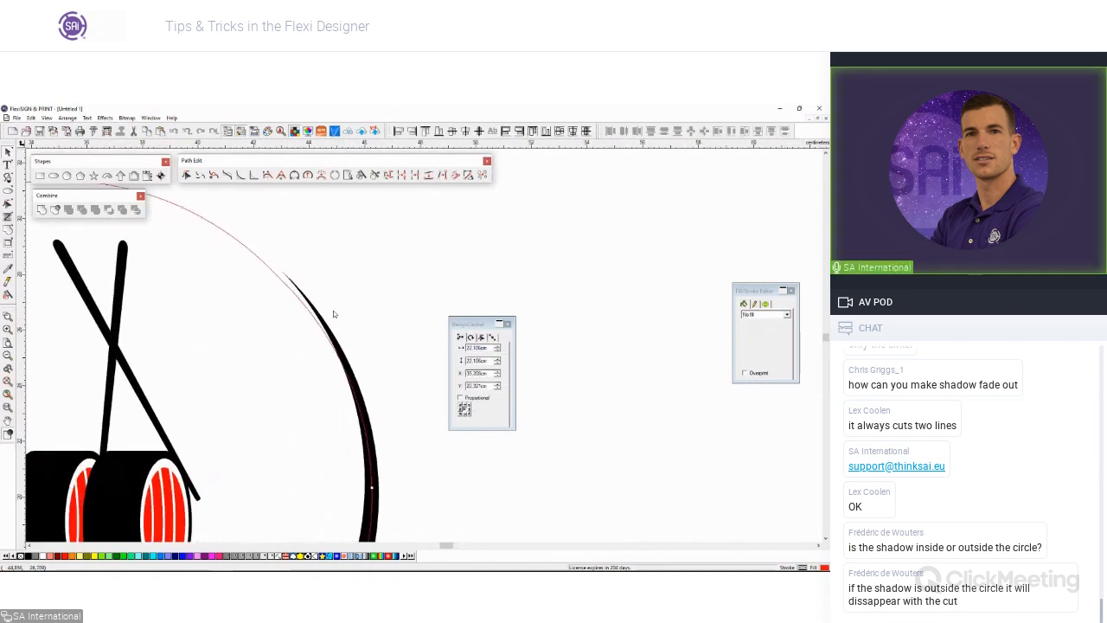
pyautogui.scroll(-4, 333, 311)
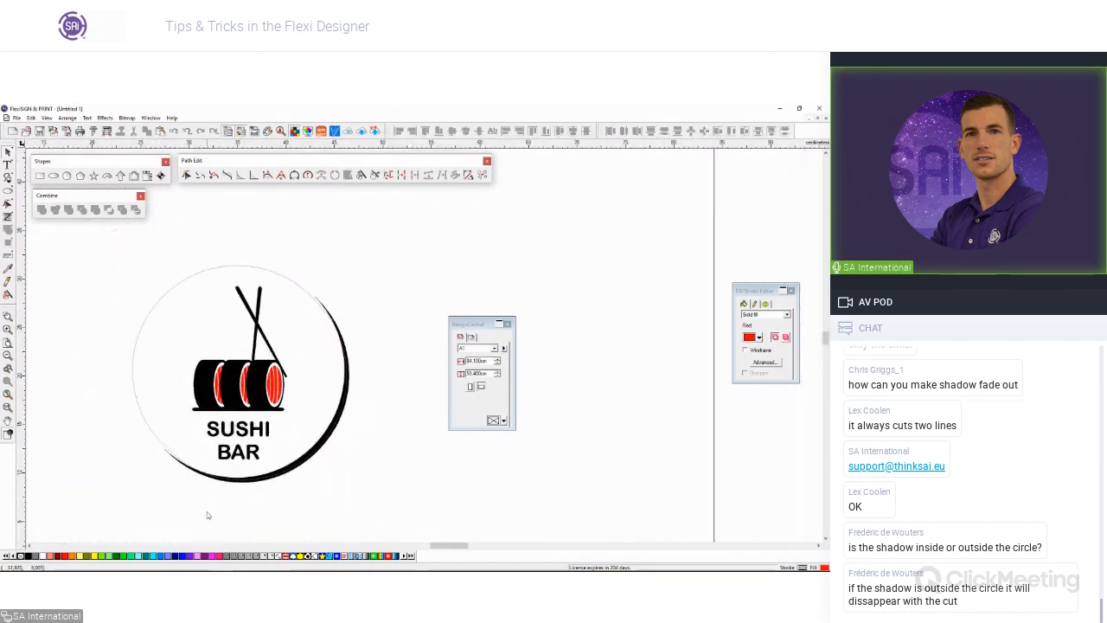
pyautogui.scroll(2, 254, 443)
pyautogui.scroll(2, 255, 443)
pyautogui.scroll(-1, 259, 441)
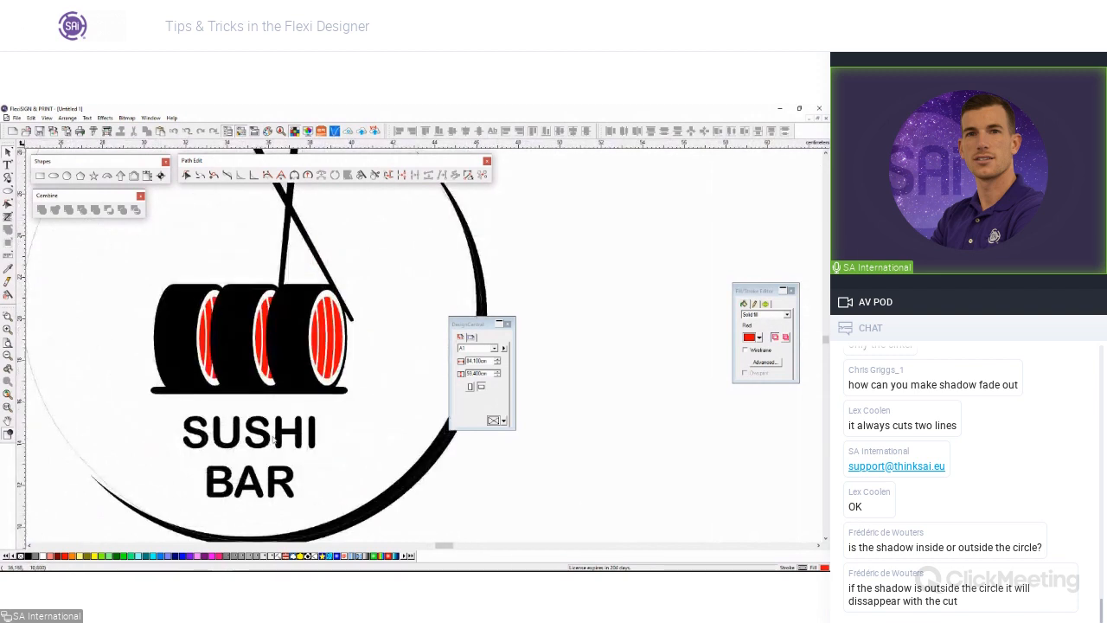
pyautogui.scroll(-1, 270, 439)
pyautogui.scroll(1, 389, 432)
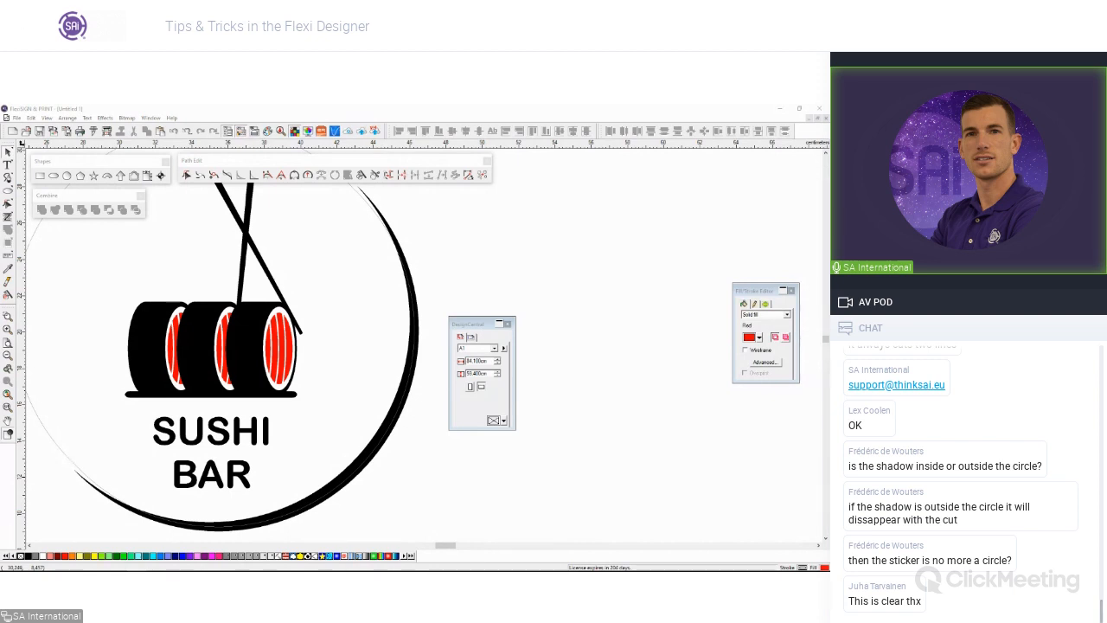
# Step: Switch to the Agenda presentation in PowerPoint
pyautogui.click(607, 246)
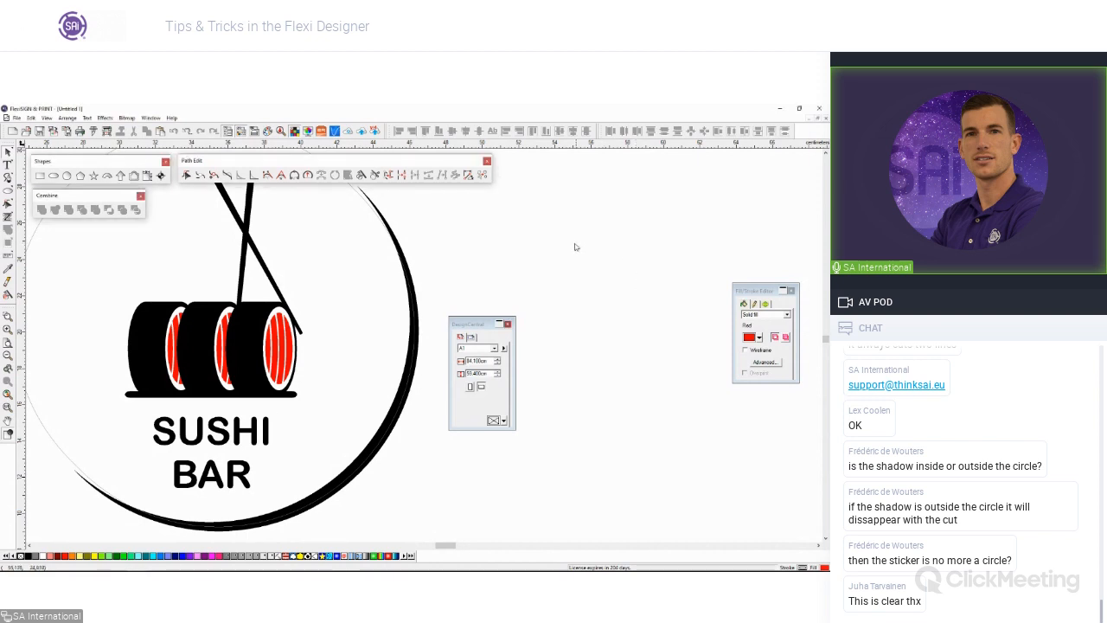
pyautogui.scroll(-2, 578, 245)
pyautogui.moveTo(235, 565)
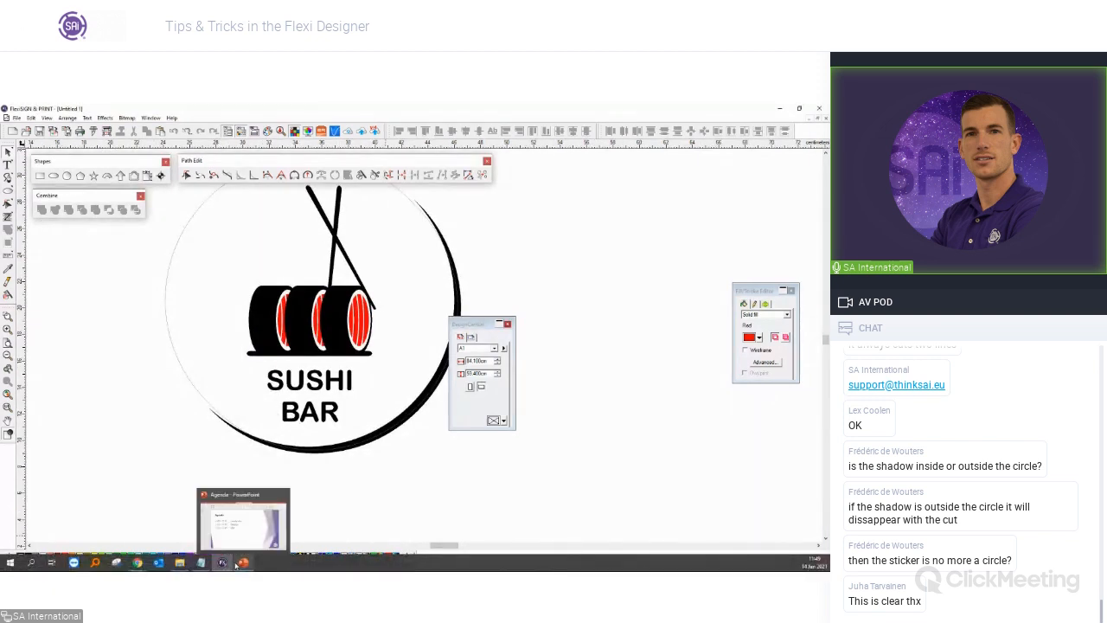